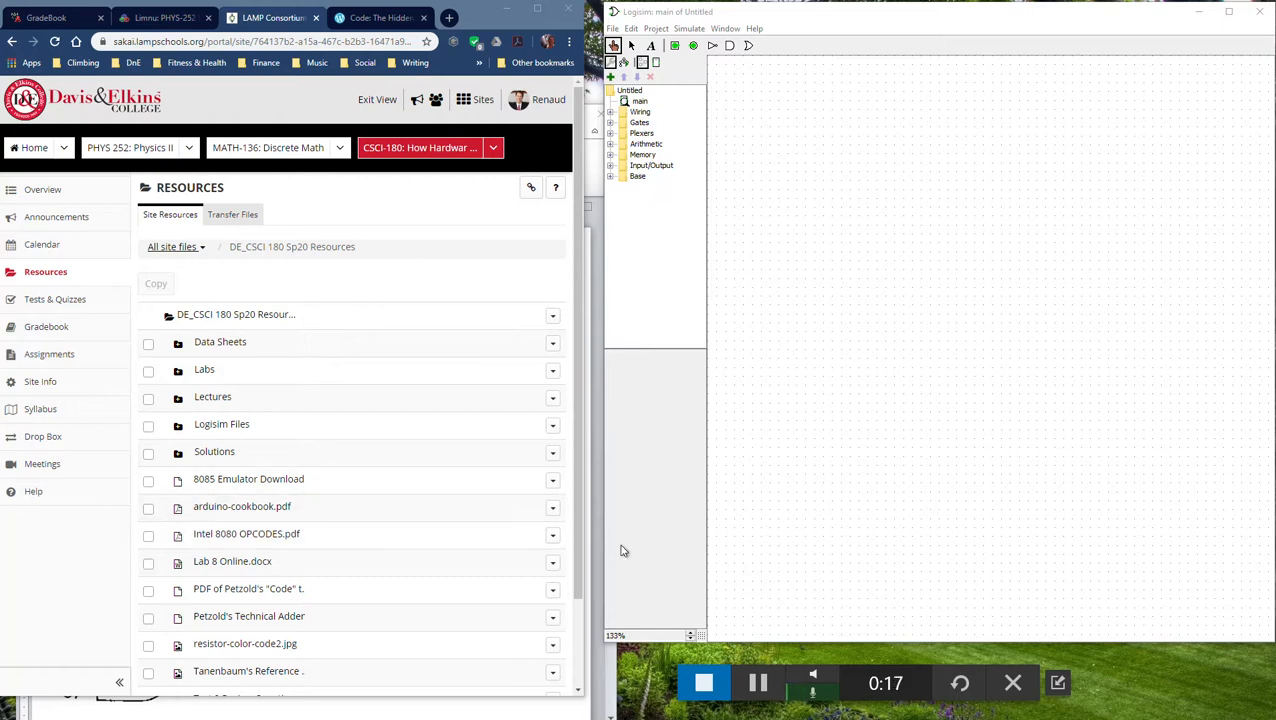
- Look over the Lab 8 handout and the counter, RAM and adder block diagram in the Code PDF
left_click(693, 636)
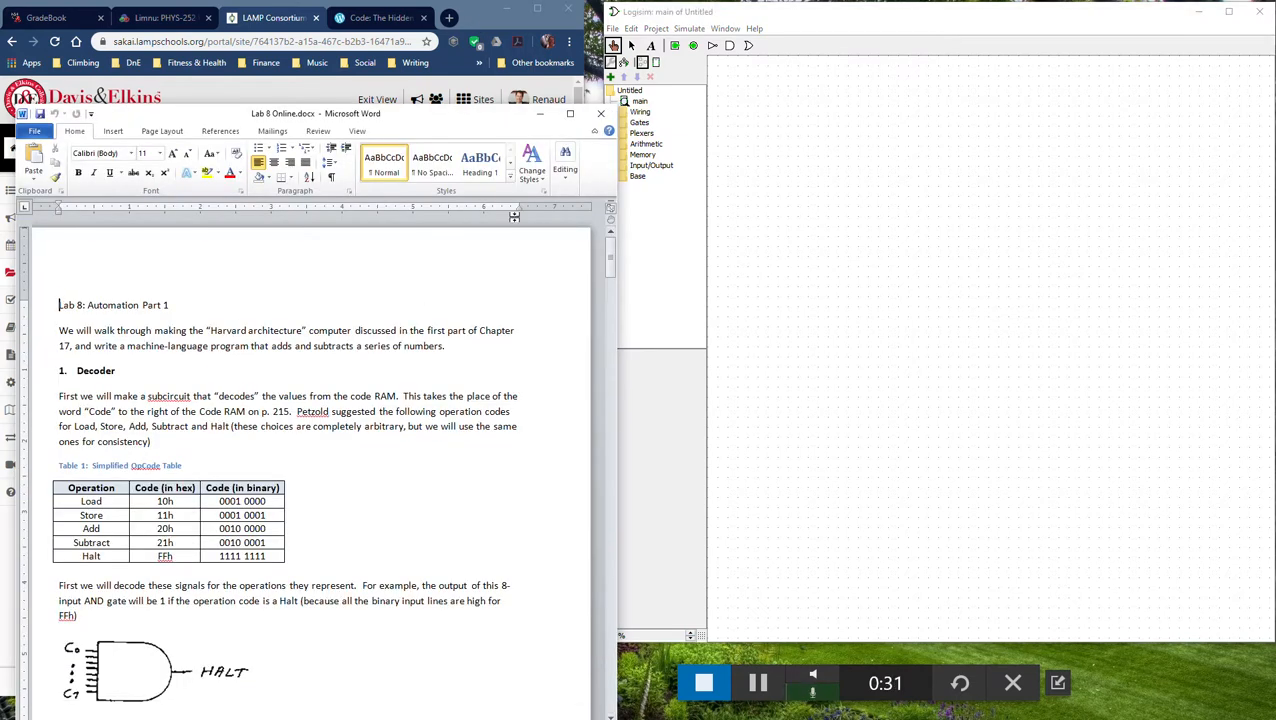
left_click(490, 28)
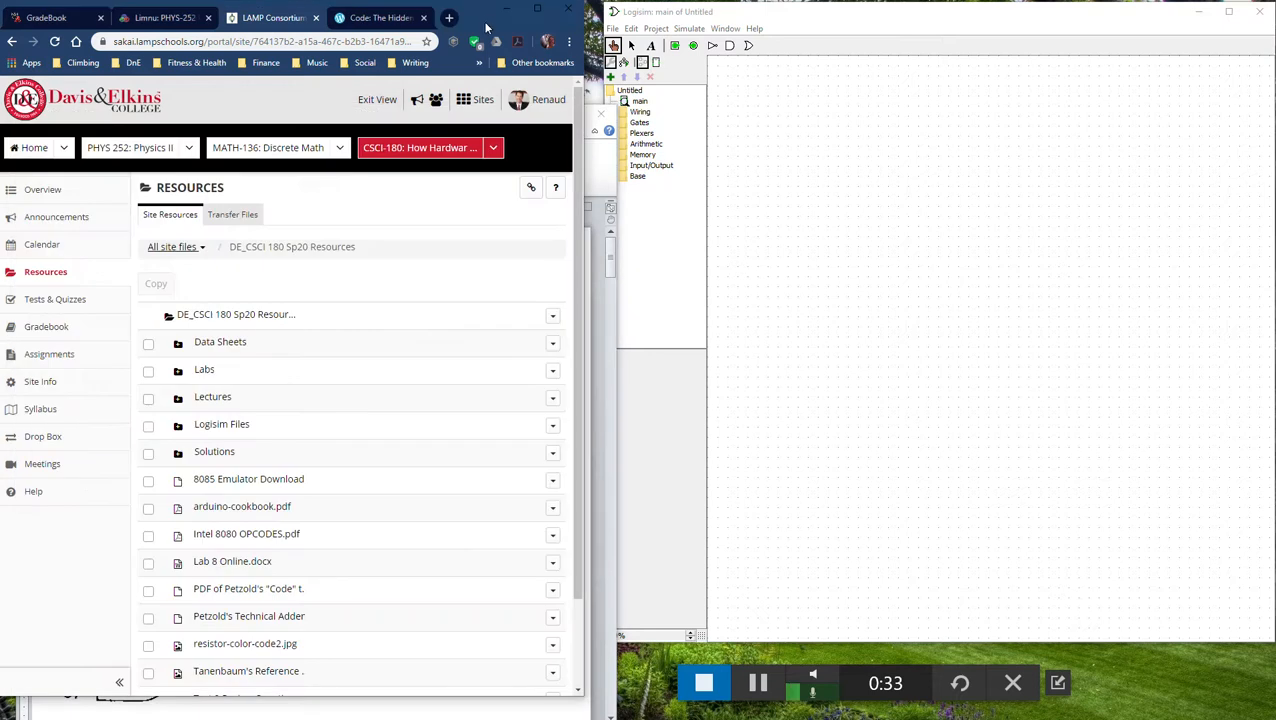
left_click(378, 17)
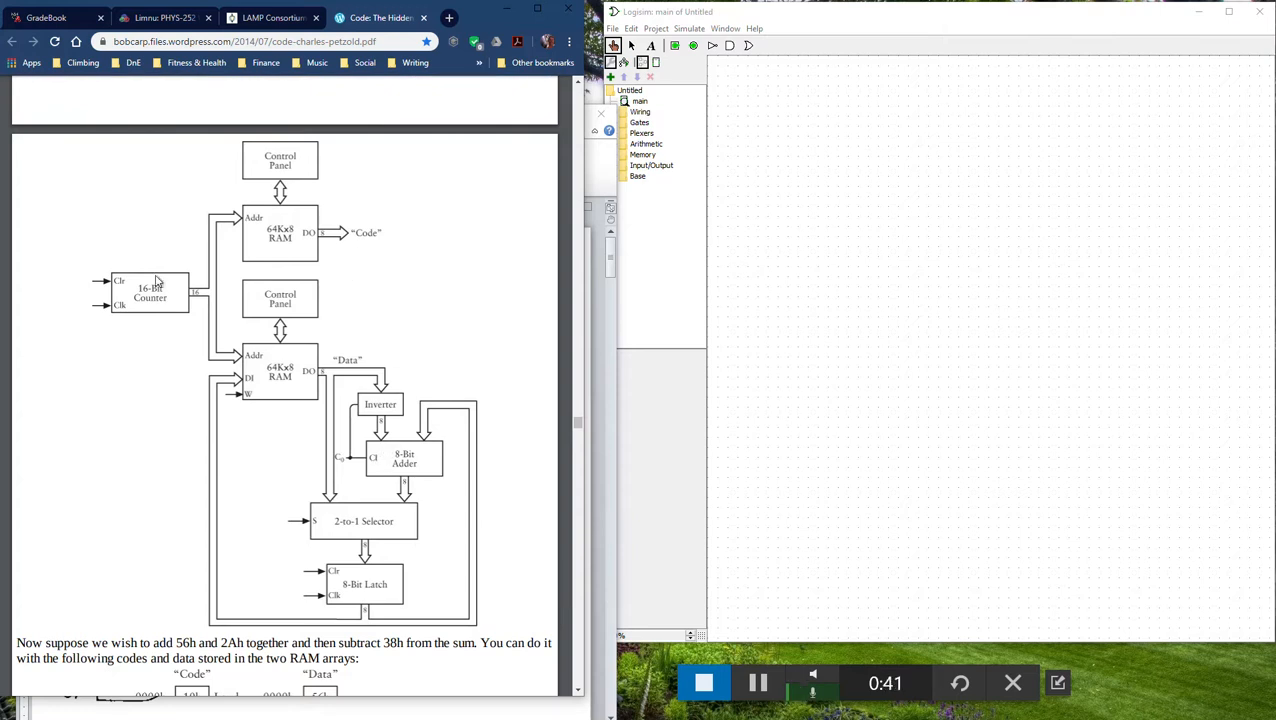
left_click(268, 17)
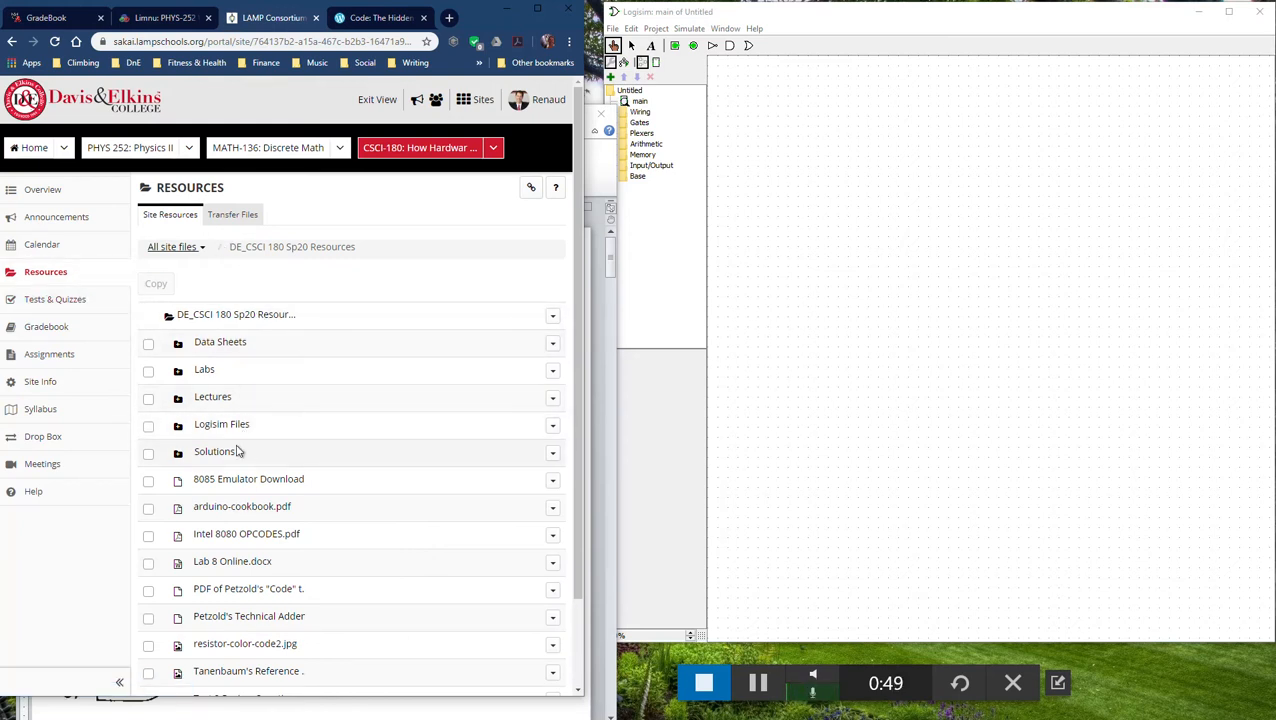
left_click(278, 595)
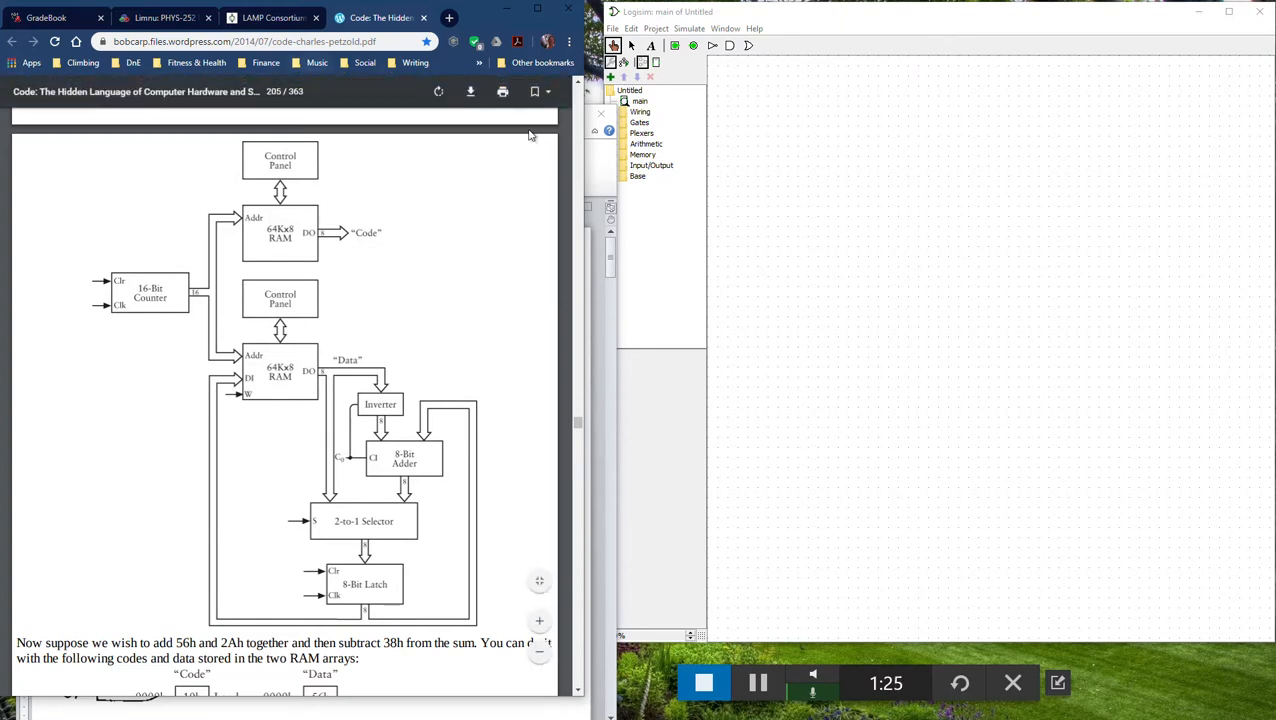
- Open the Labs folder in the CSCI-180 course resources in the browser
left_click(605, 183)
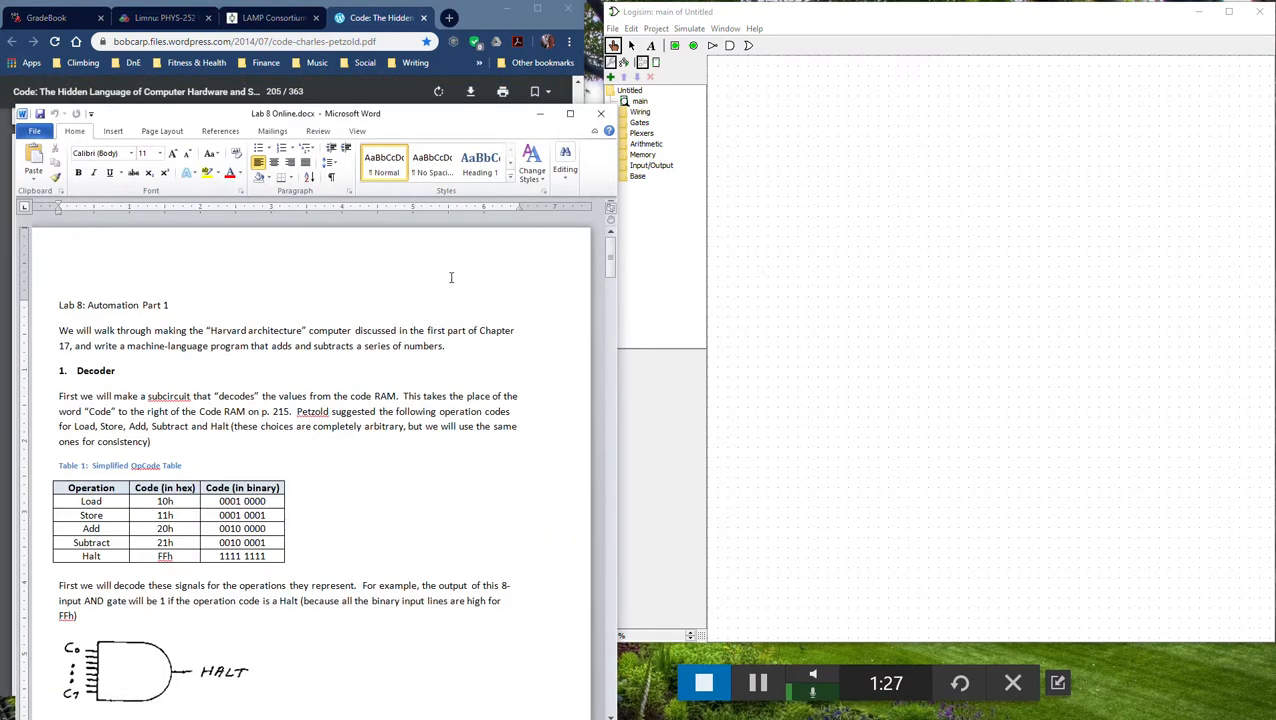
left_click(270, 20)
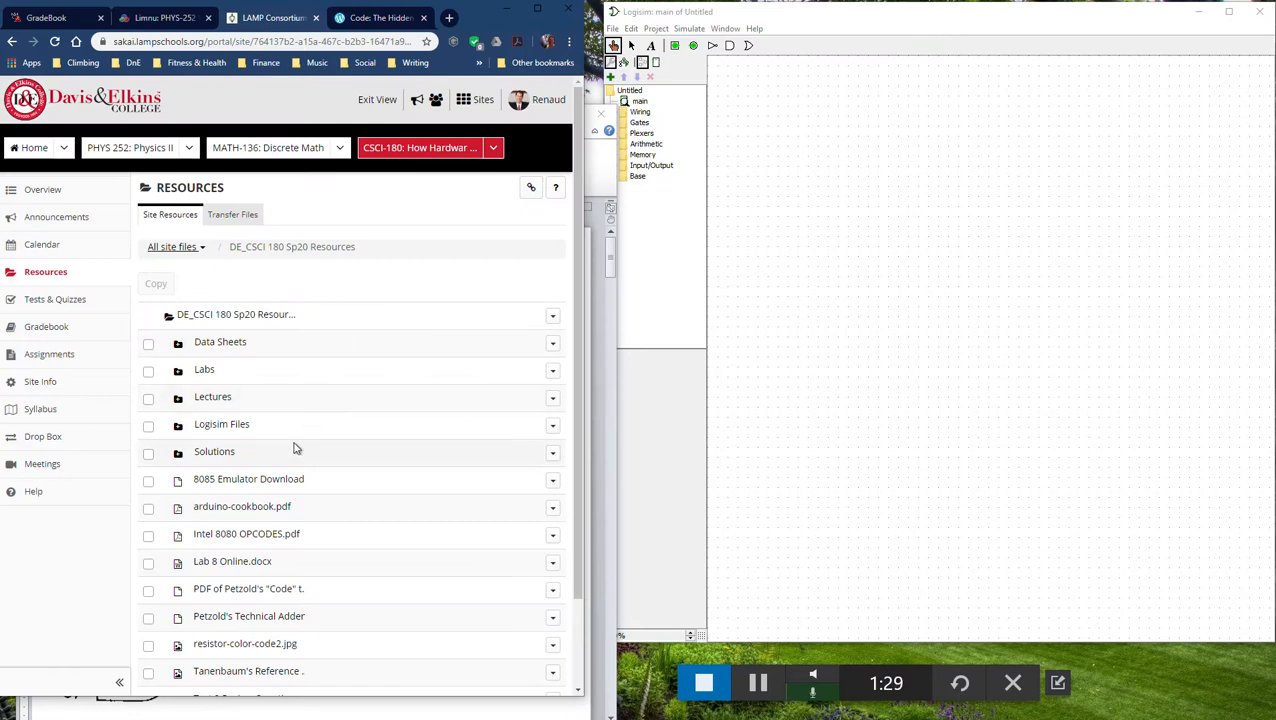
left_click(204, 371)
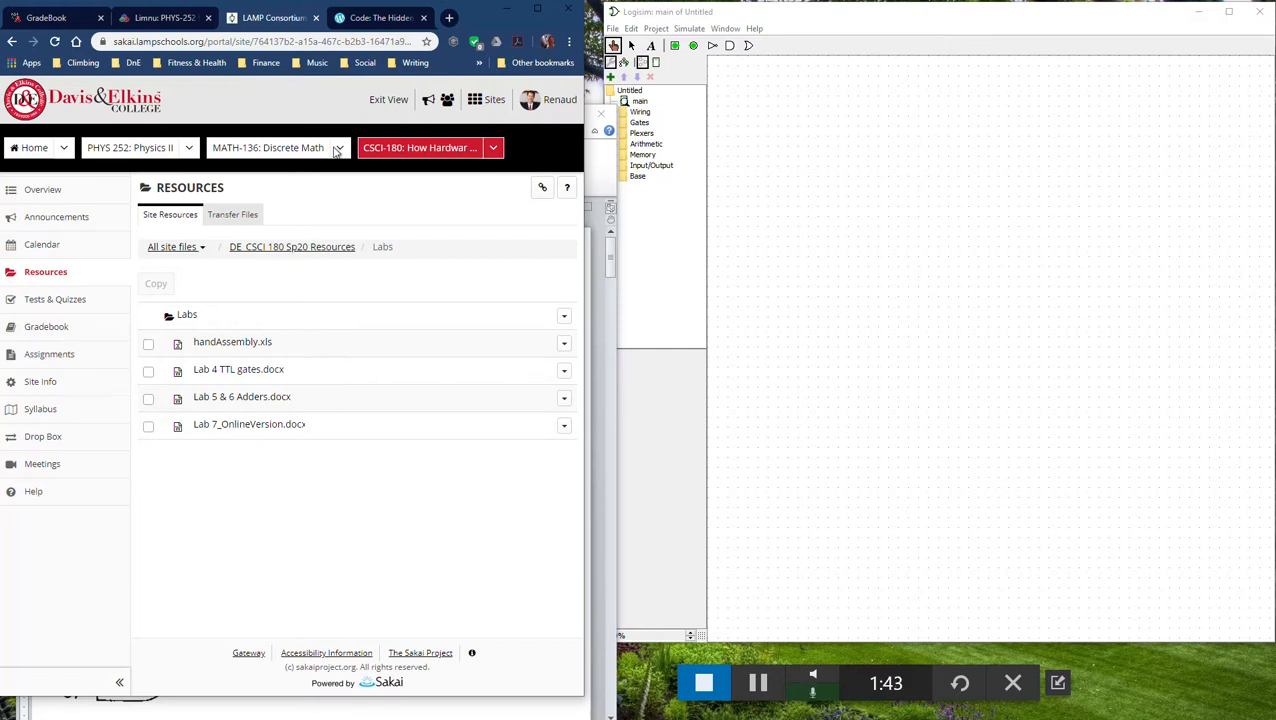
- Switch to Word and read the handout's Decoder section, from the opcode table through the gate sketches to the sample decoder circuit
left_click(598, 172)
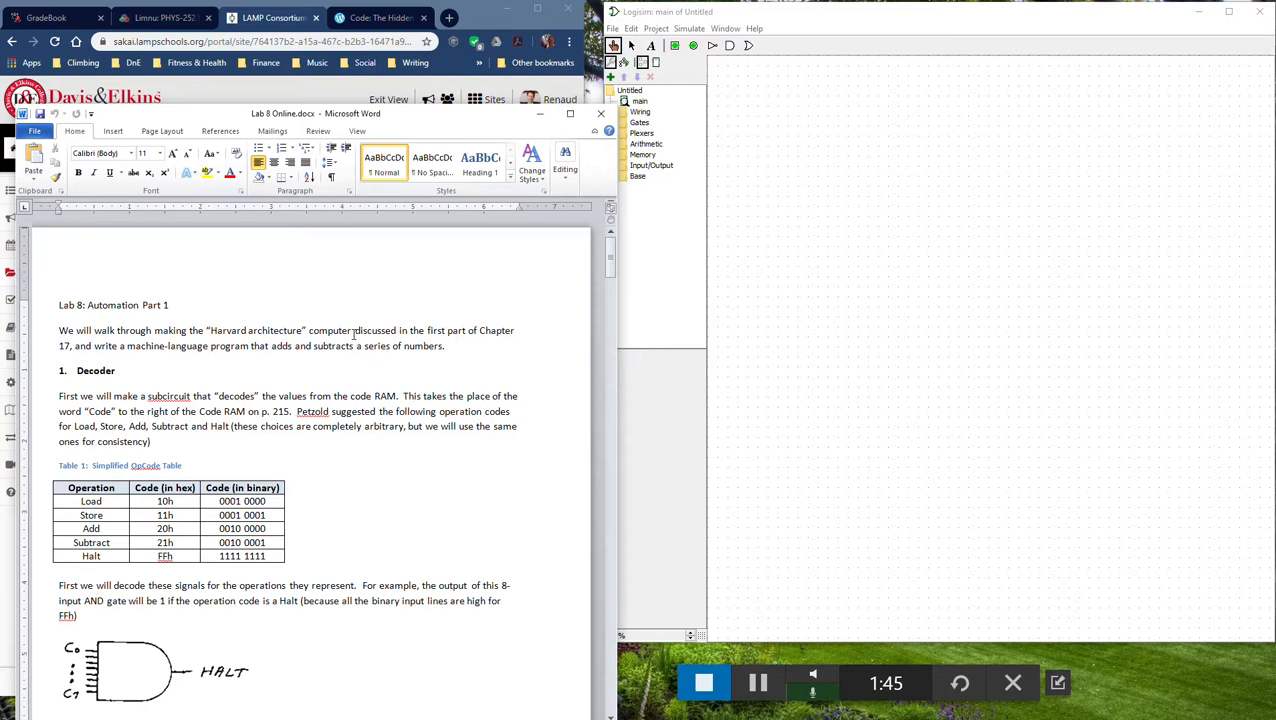
scroll(351, 337, "down", 1)
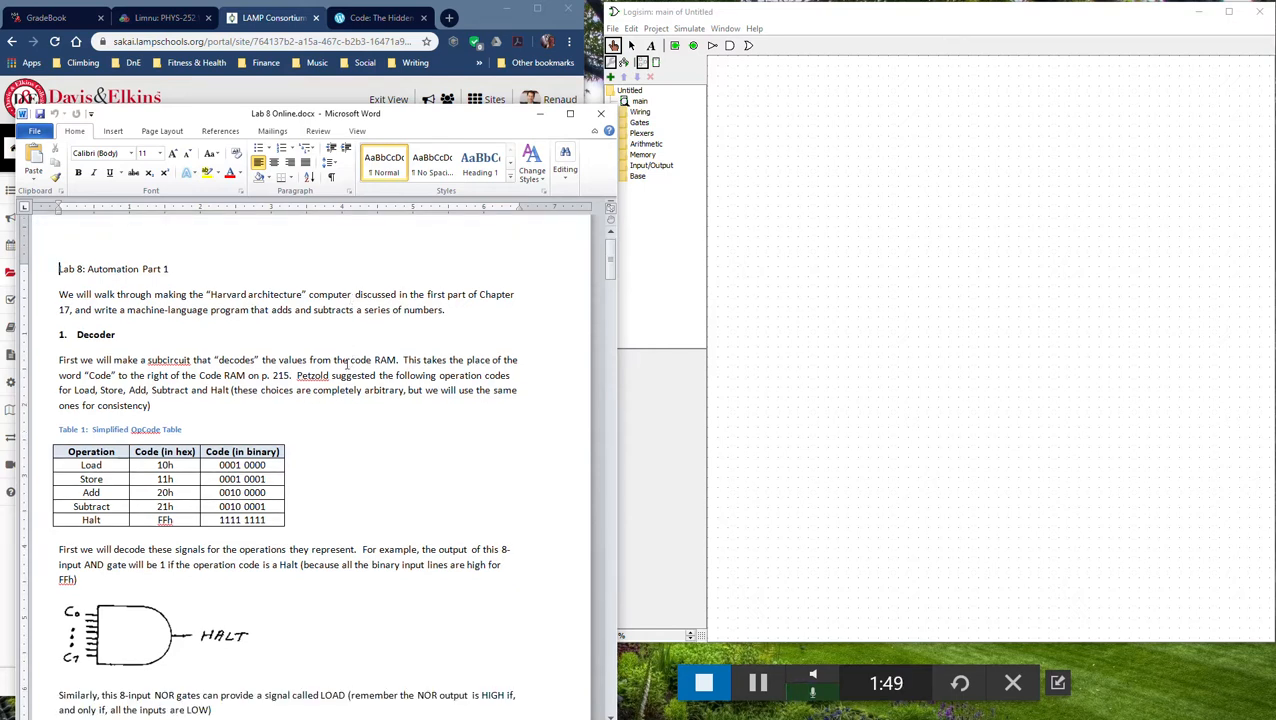
scroll(378, 418, "down", 1)
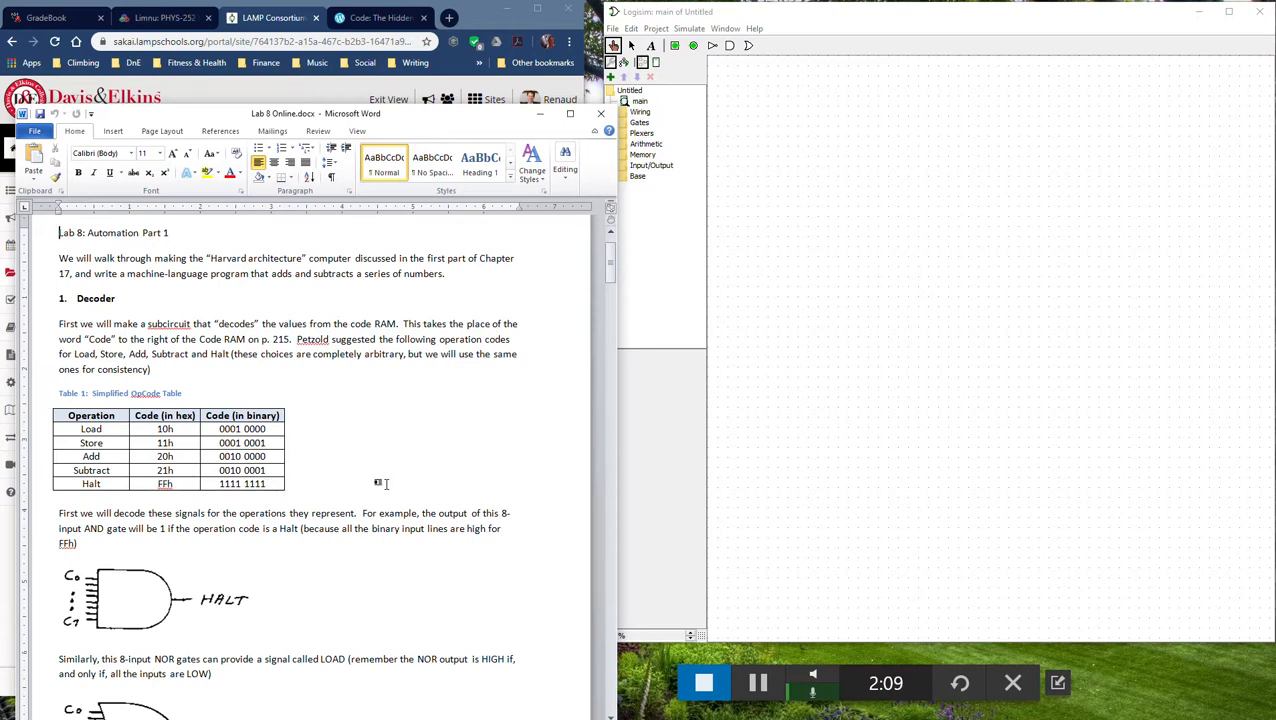
scroll(385, 484, "down", 1)
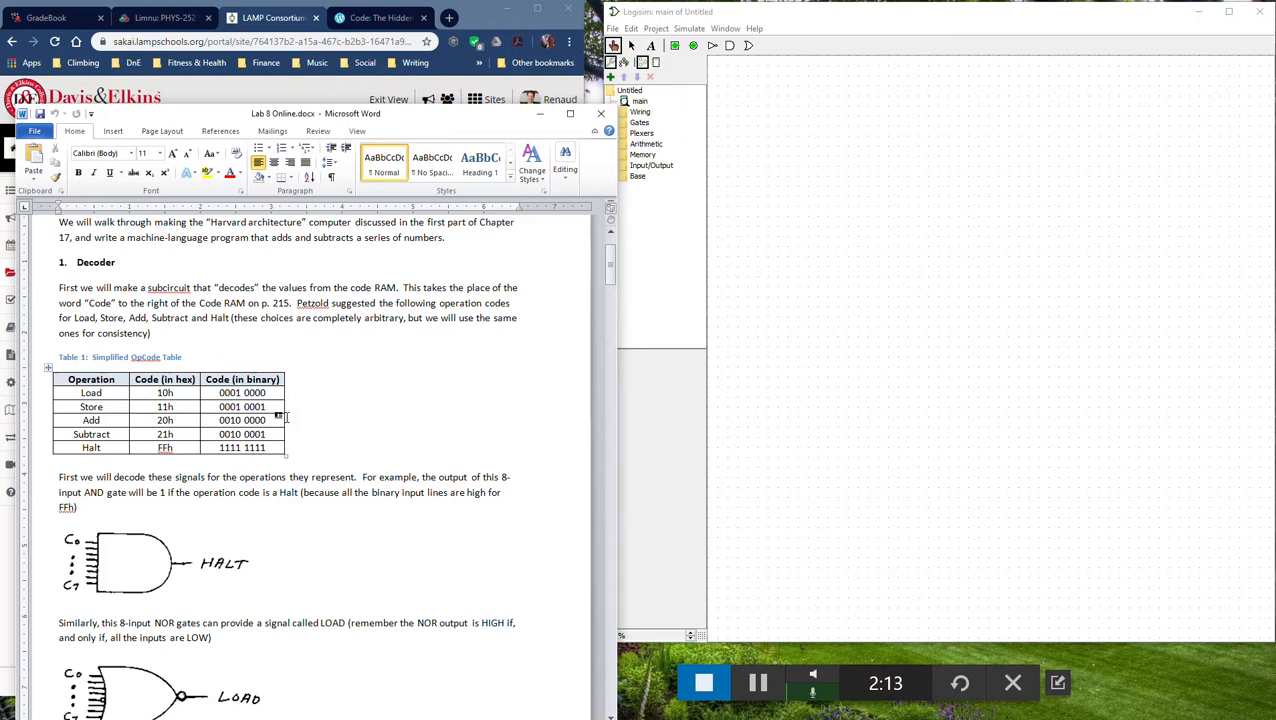
scroll(345, 463, "down", 1)
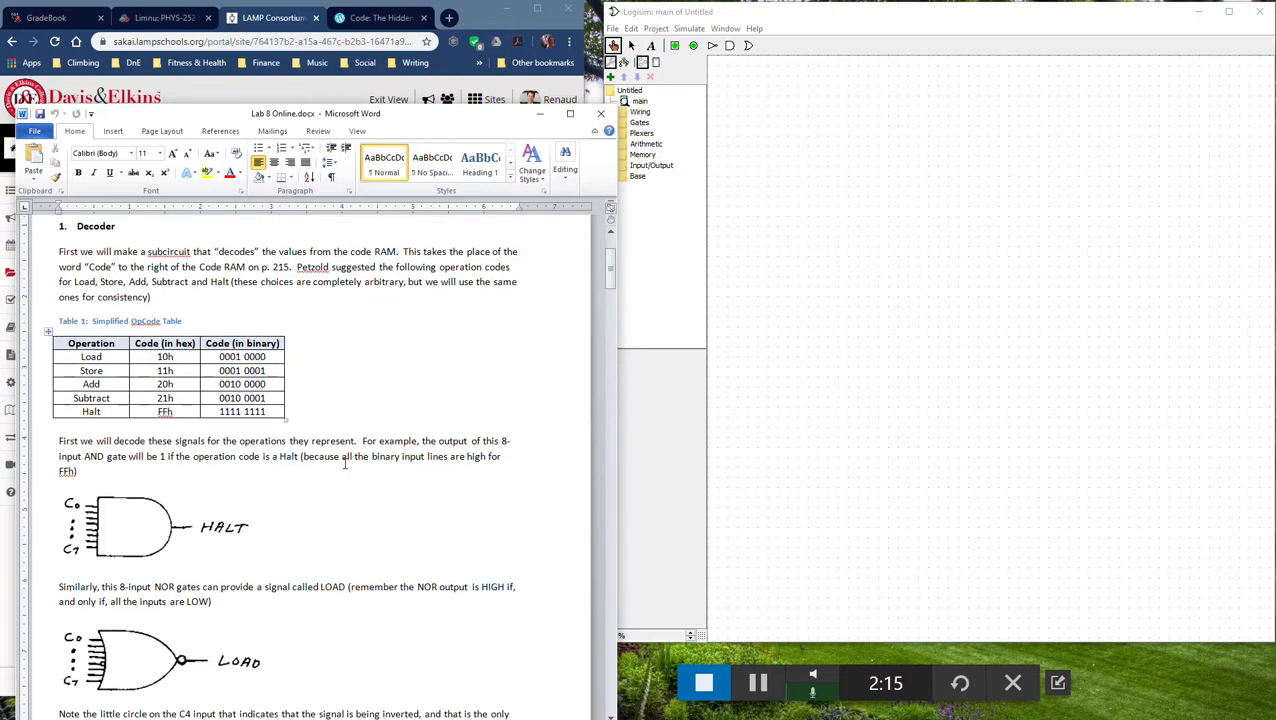
scroll(160, 530, "down", 2)
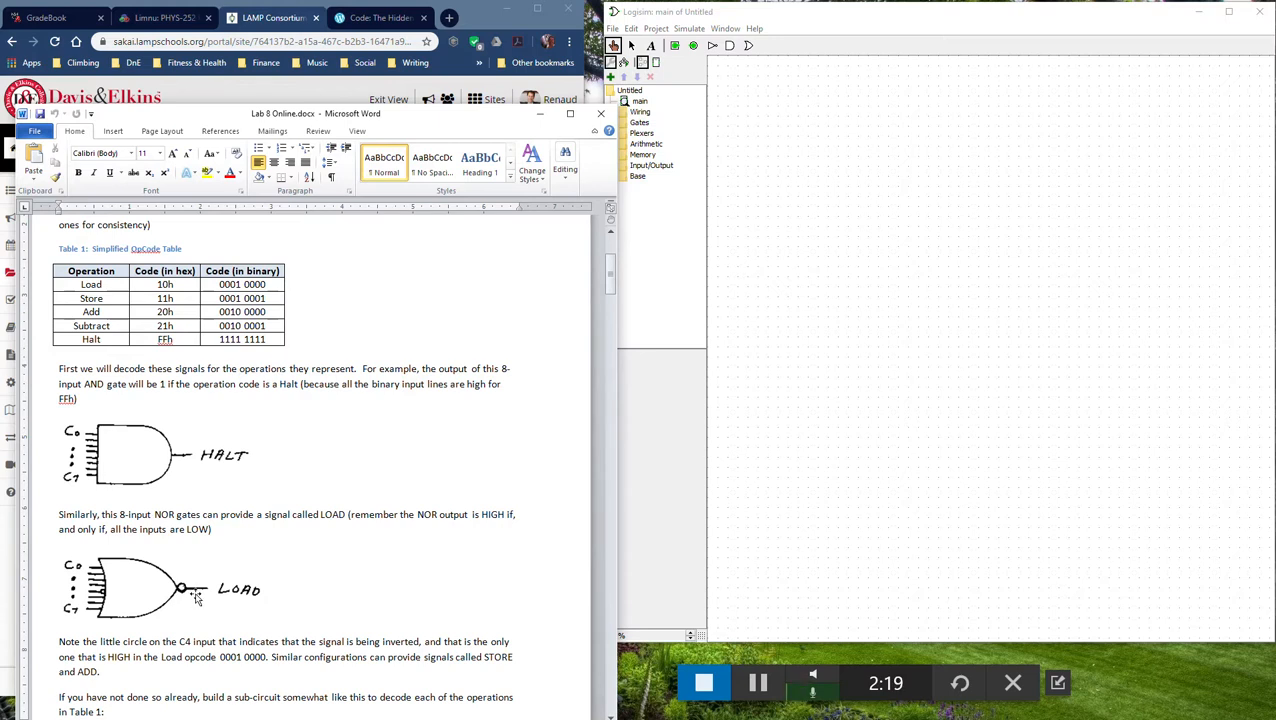
scroll(195, 598, "down", 1)
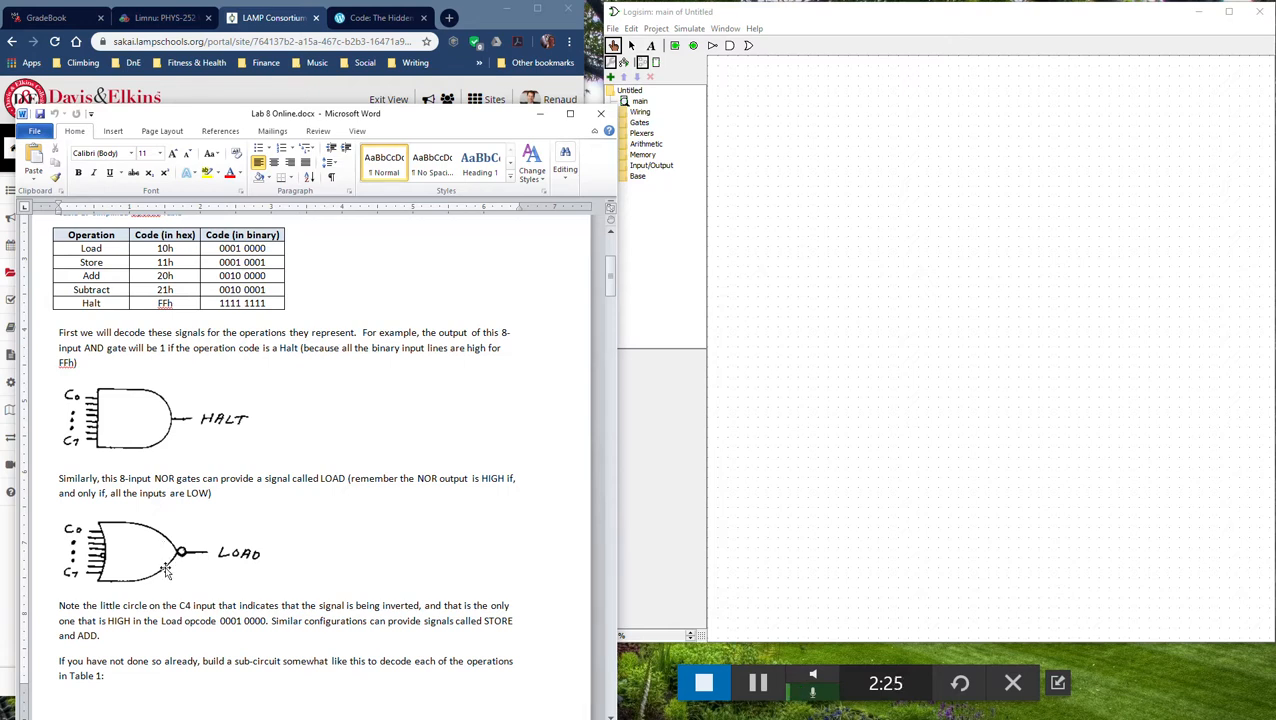
scroll(166, 570, "down", 12)
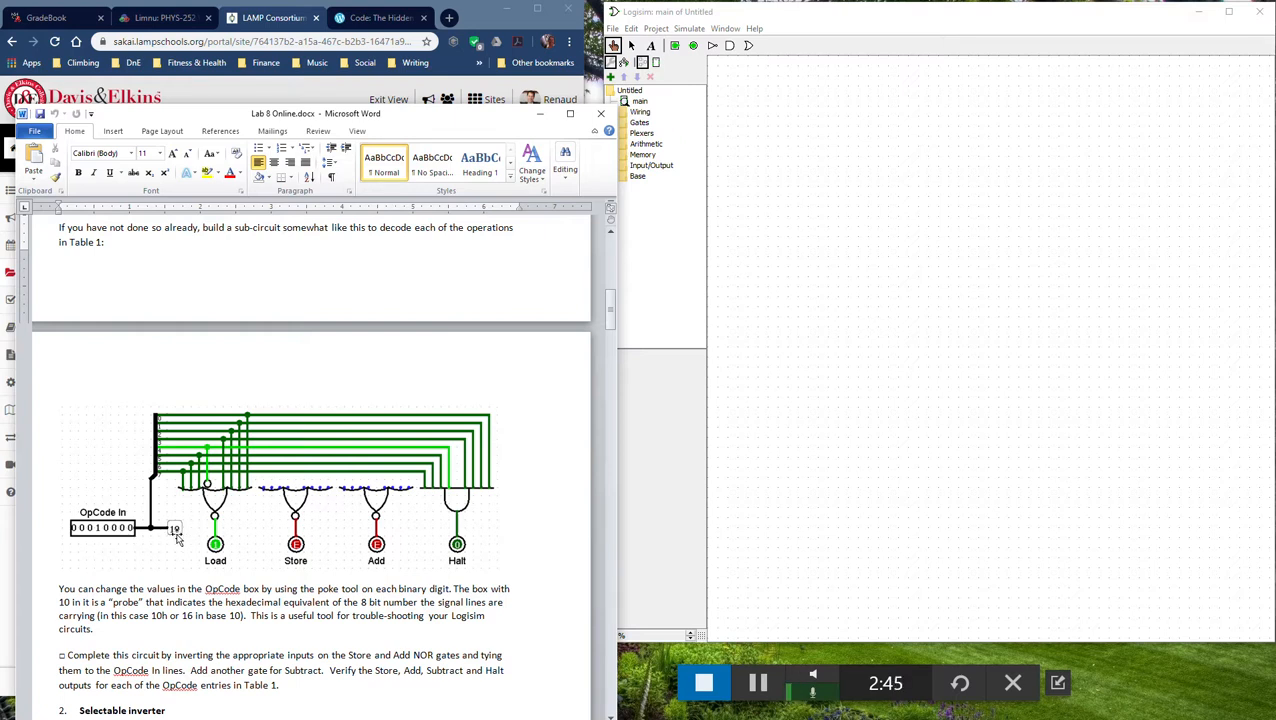
scroll(176, 538, "up", 15)
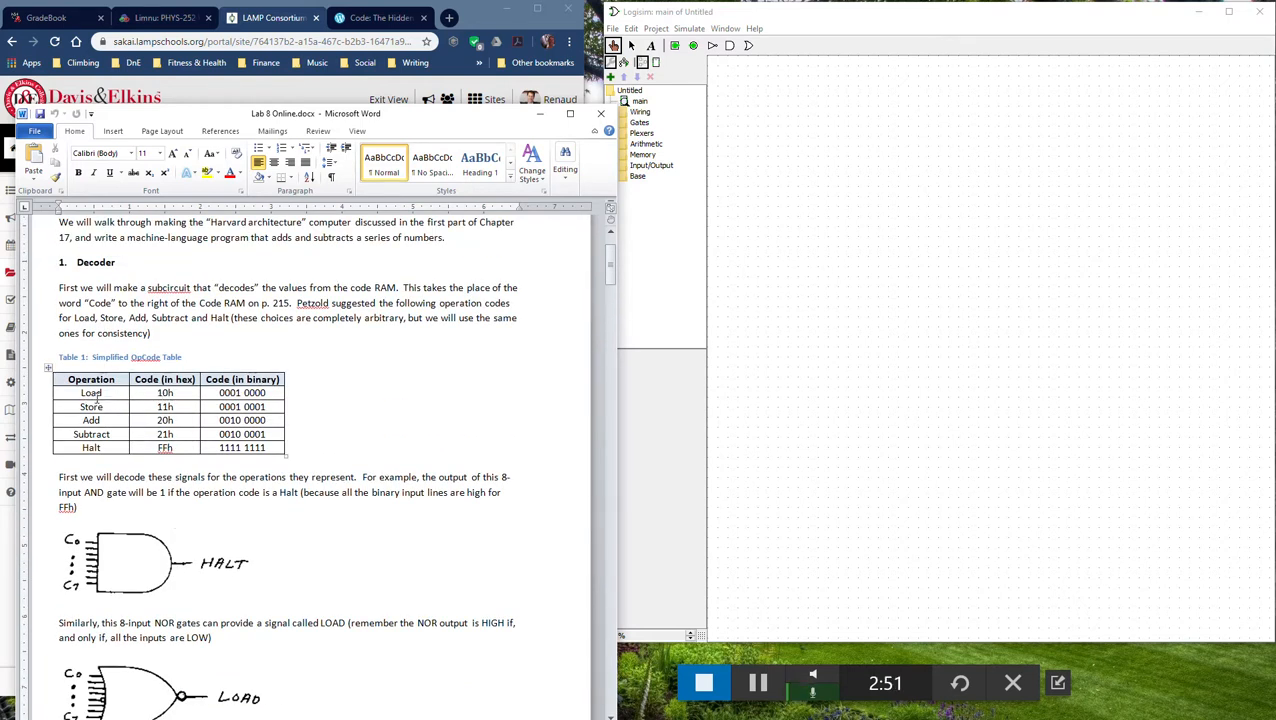
scroll(106, 398, "down", 10)
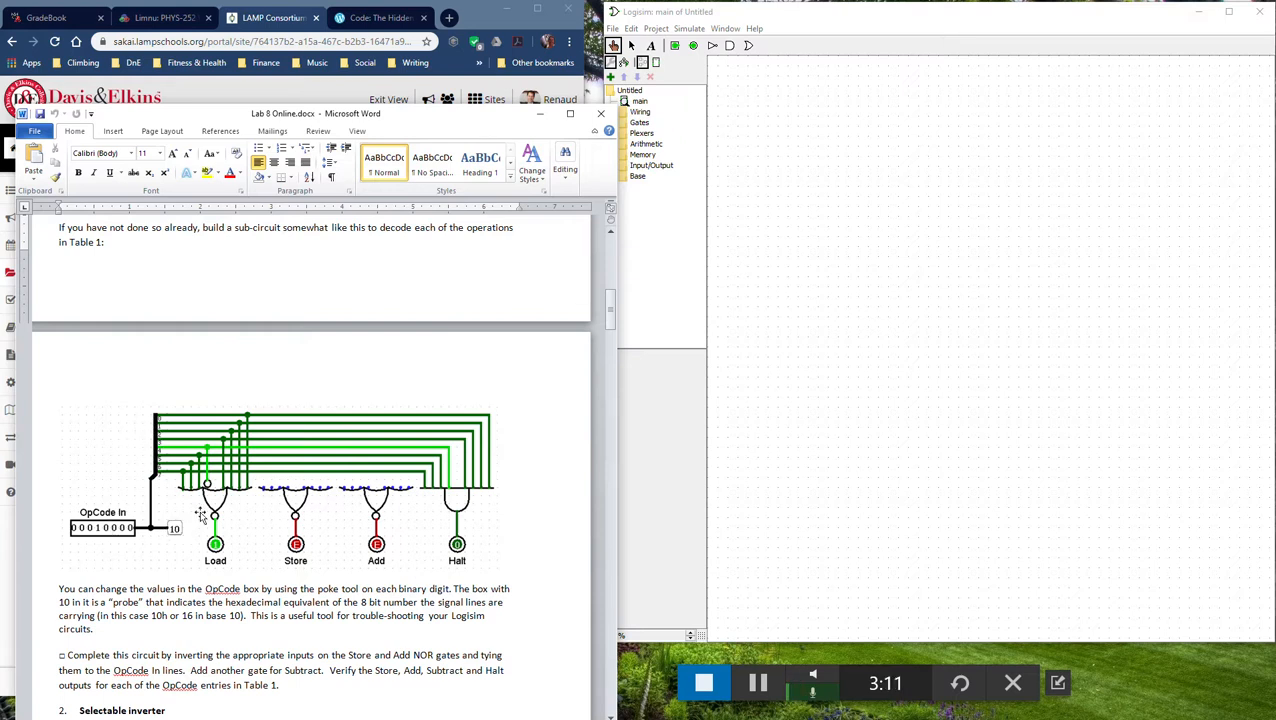
- Switch to Logisim and add a new circuit named Instruction Decoder to the project
left_click(726, 20)
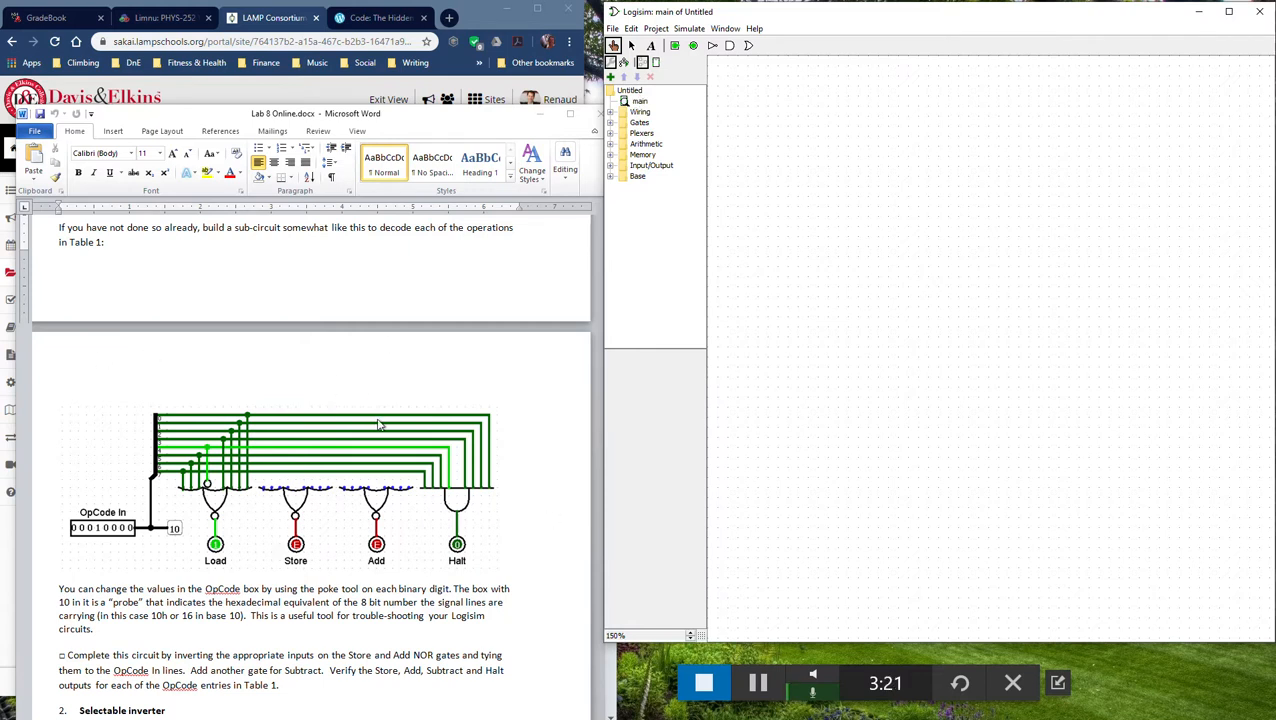
left_click(655, 29)
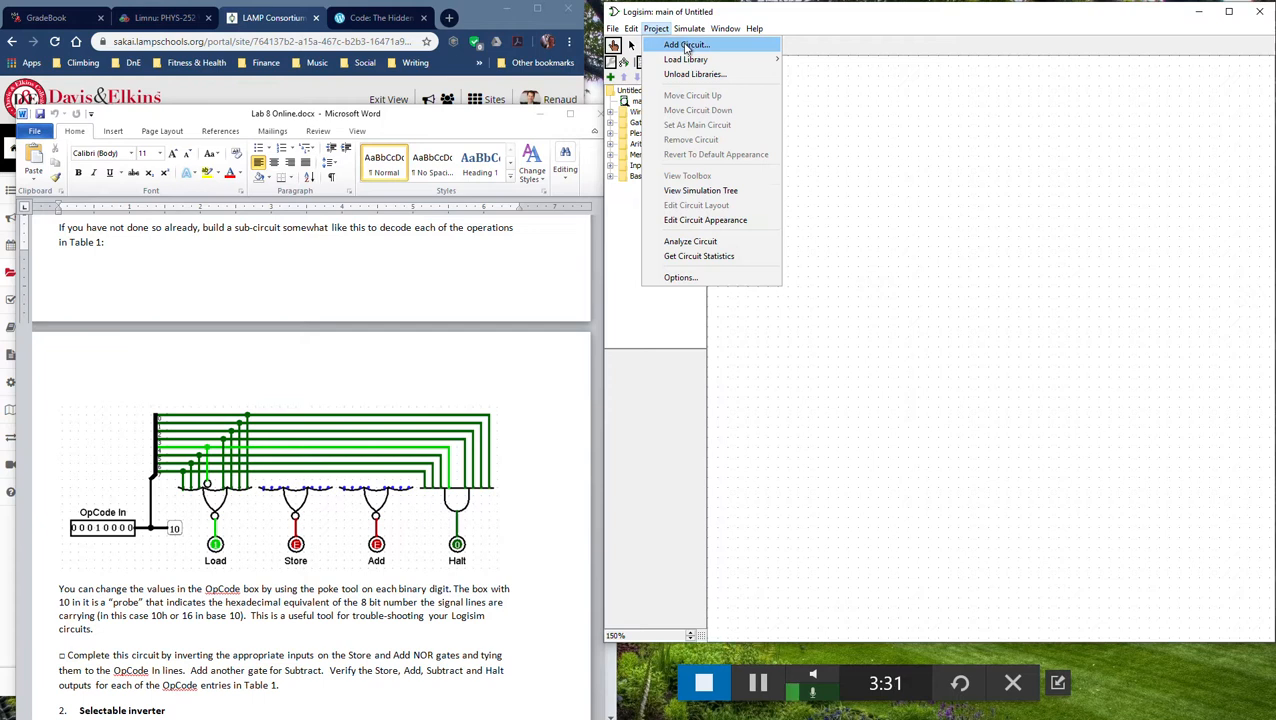
left_click(686, 46)
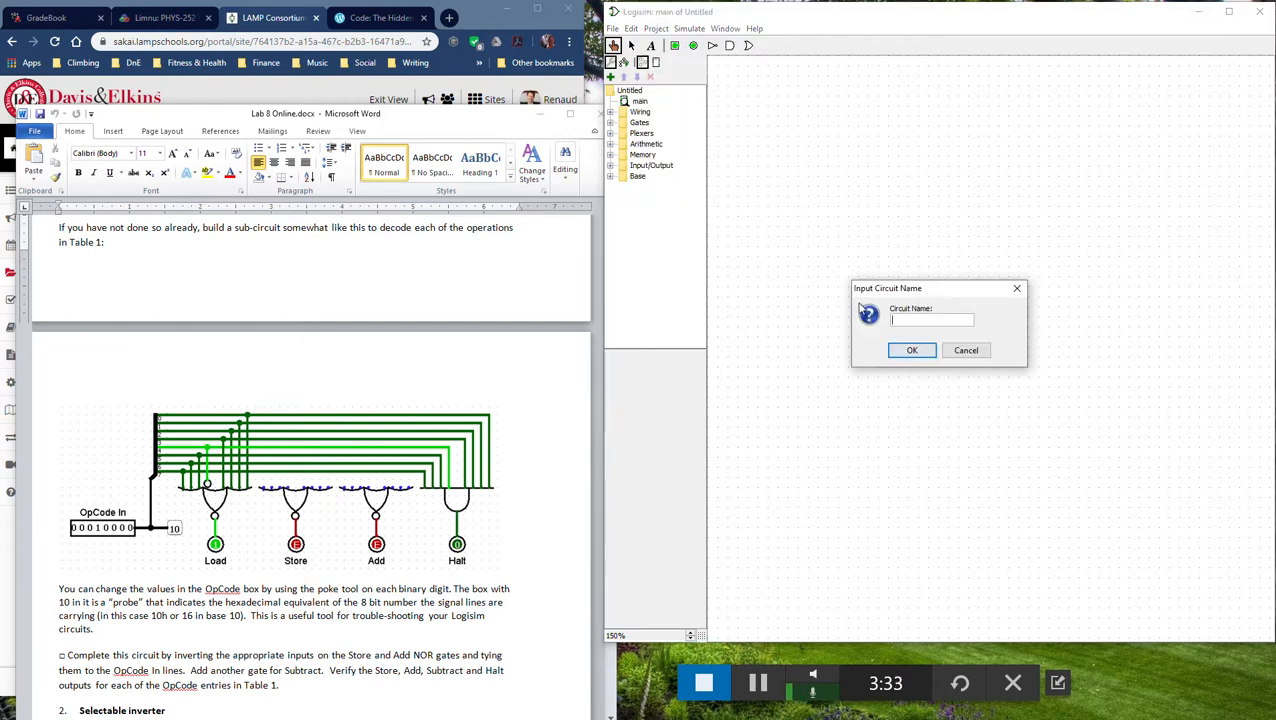
type("Instruction Decoder")
key("Return")
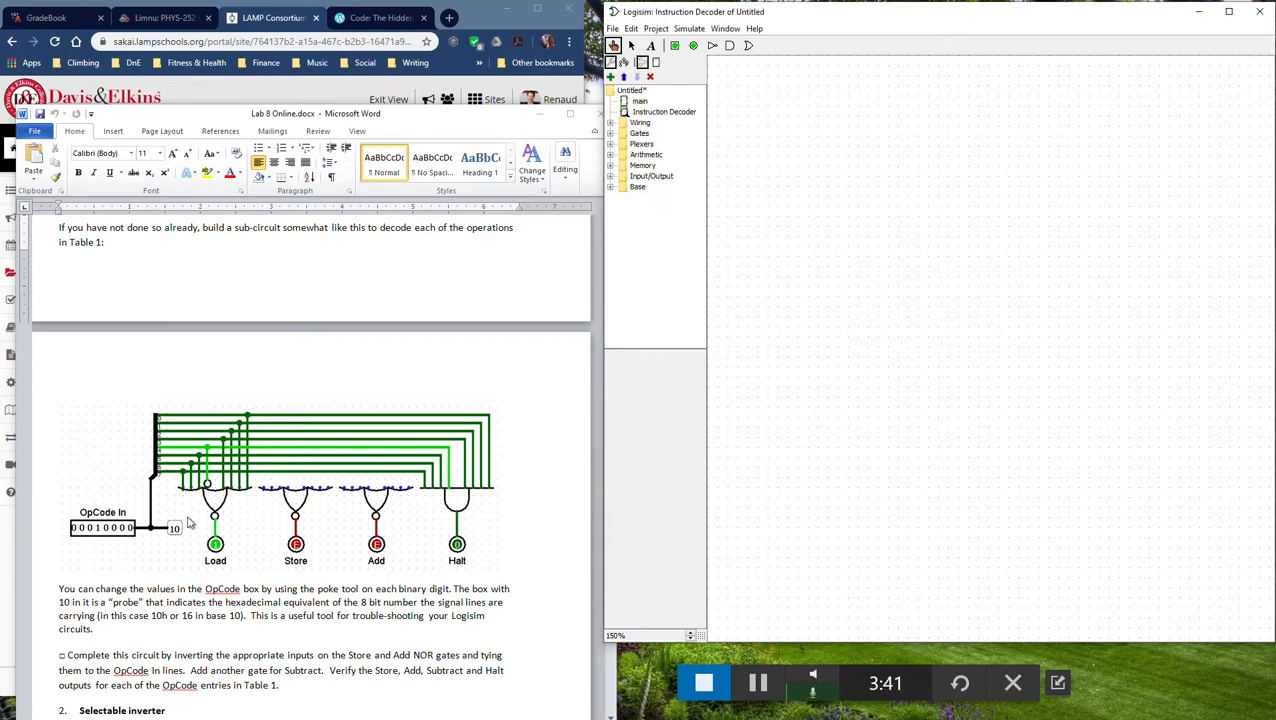
- Place an 8-bit, three-state input pin labelled OpCode In in the Instruction Decoder circuit
left_click(675, 46)
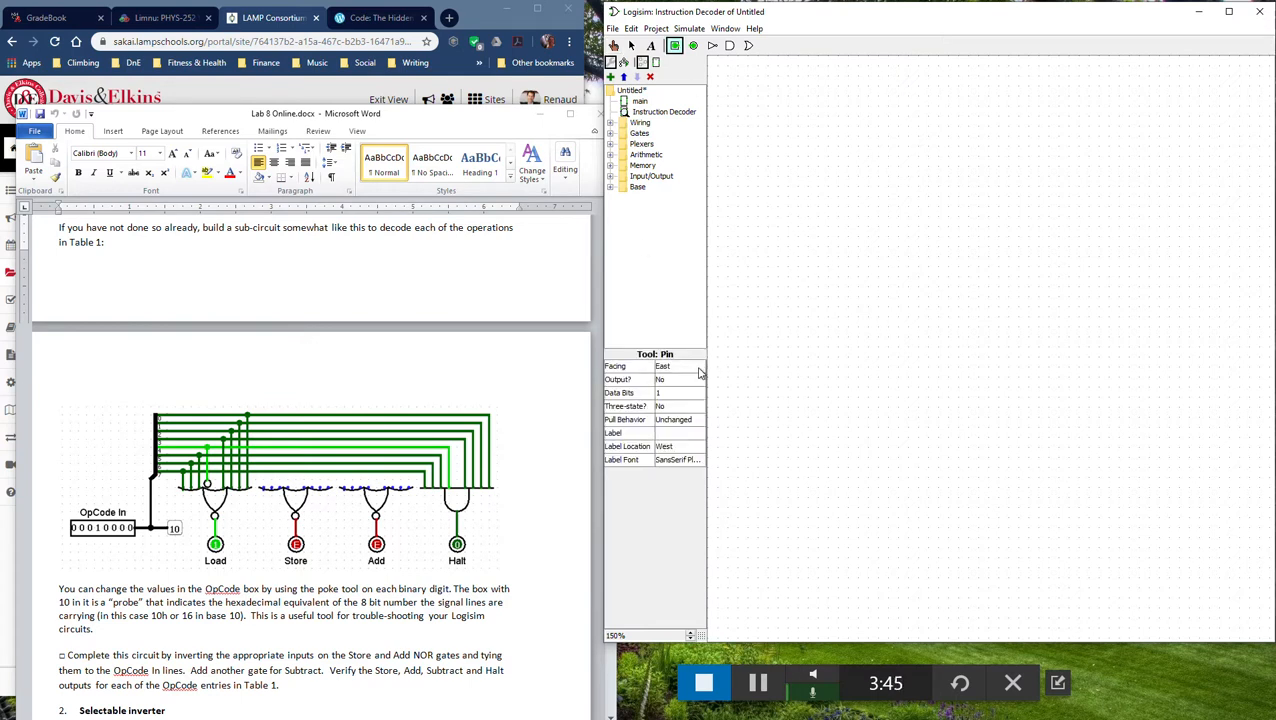
left_click(676, 395)
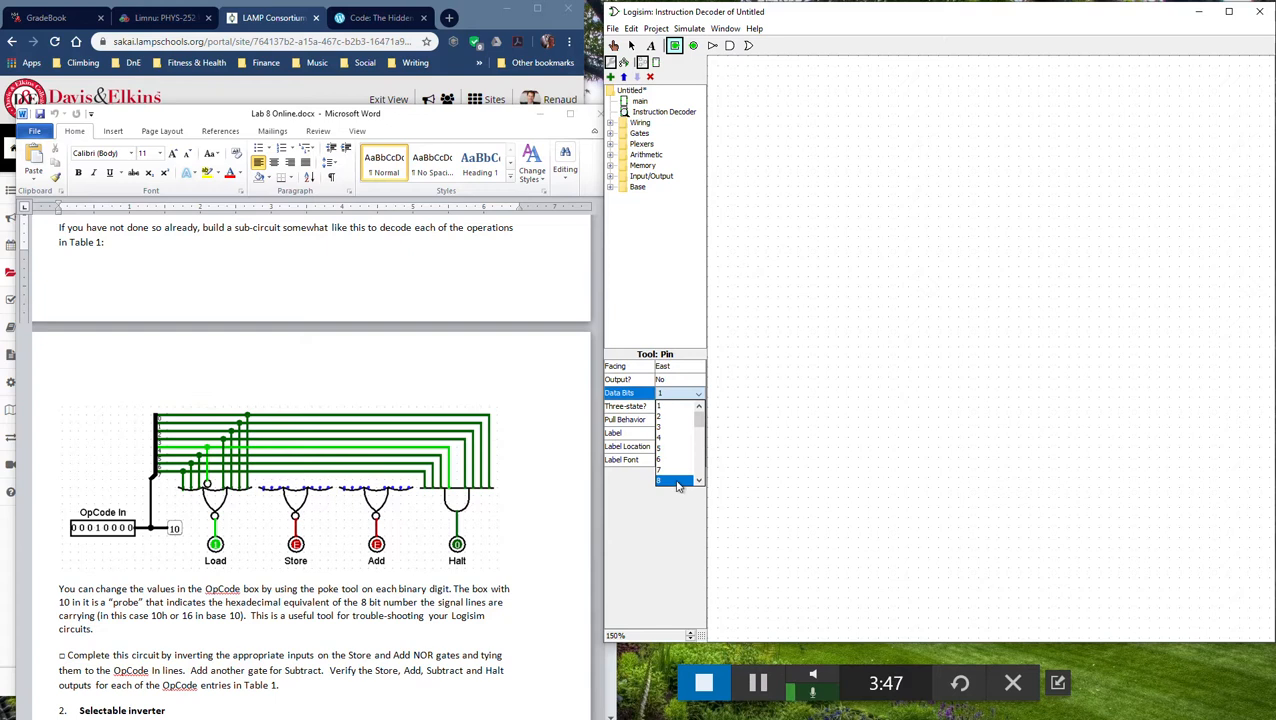
left_click(678, 482)
left_click(685, 406)
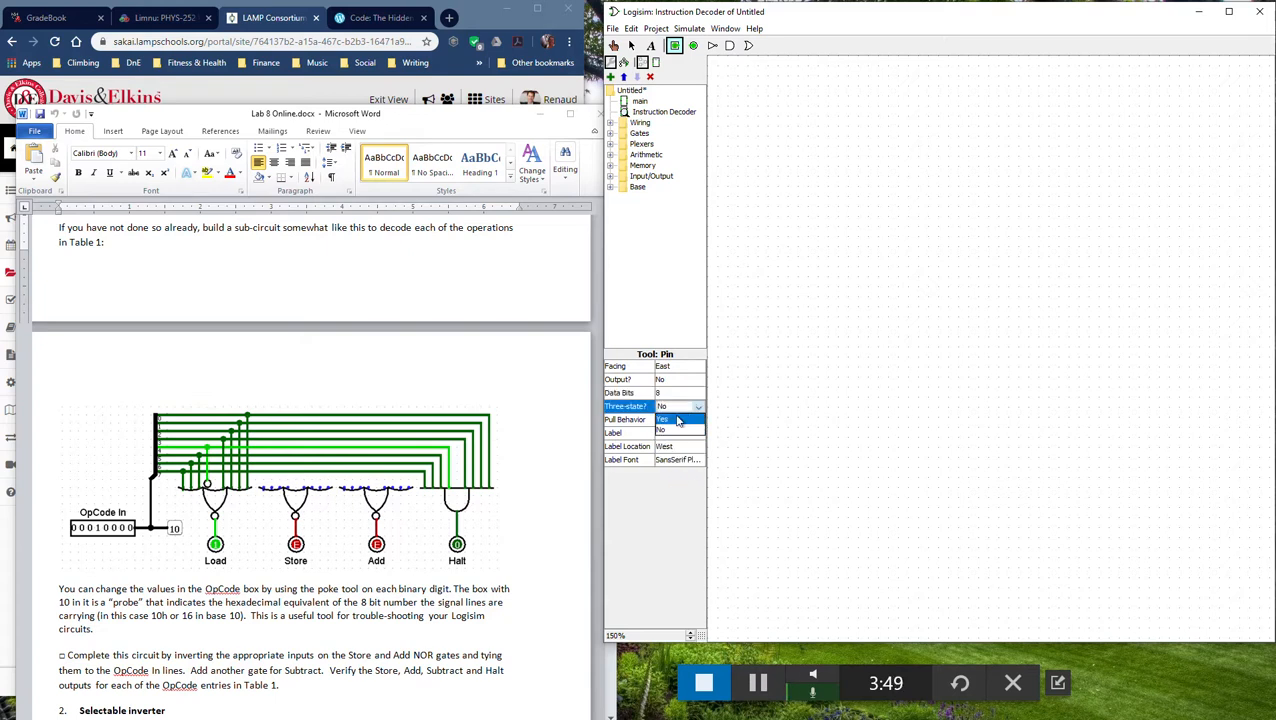
left_click(683, 421)
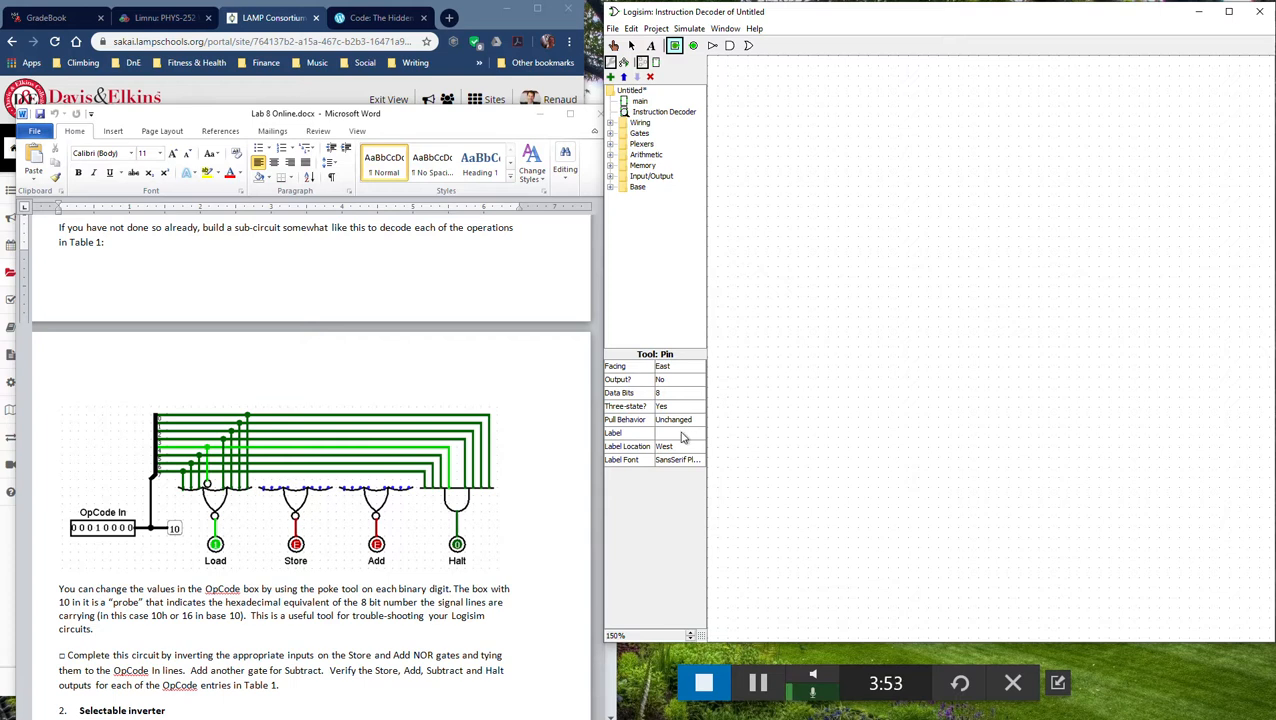
left_click(679, 433)
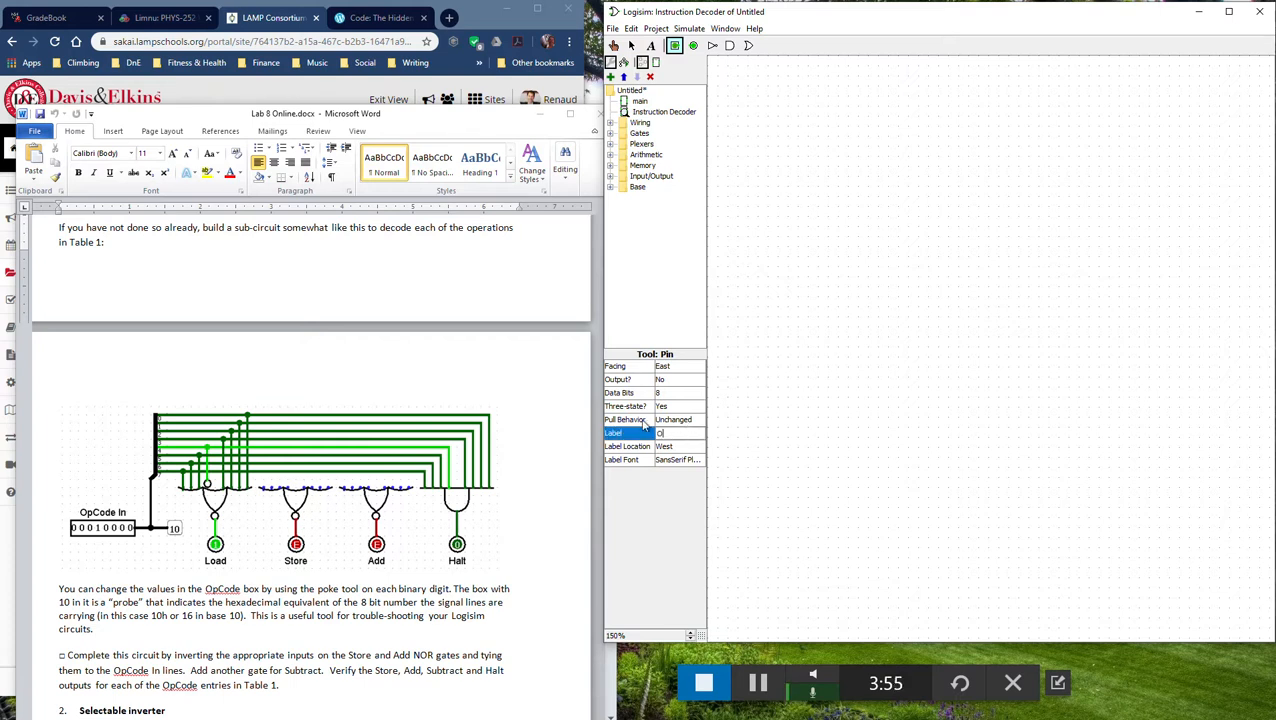
type("OpCode In")
key("Return")
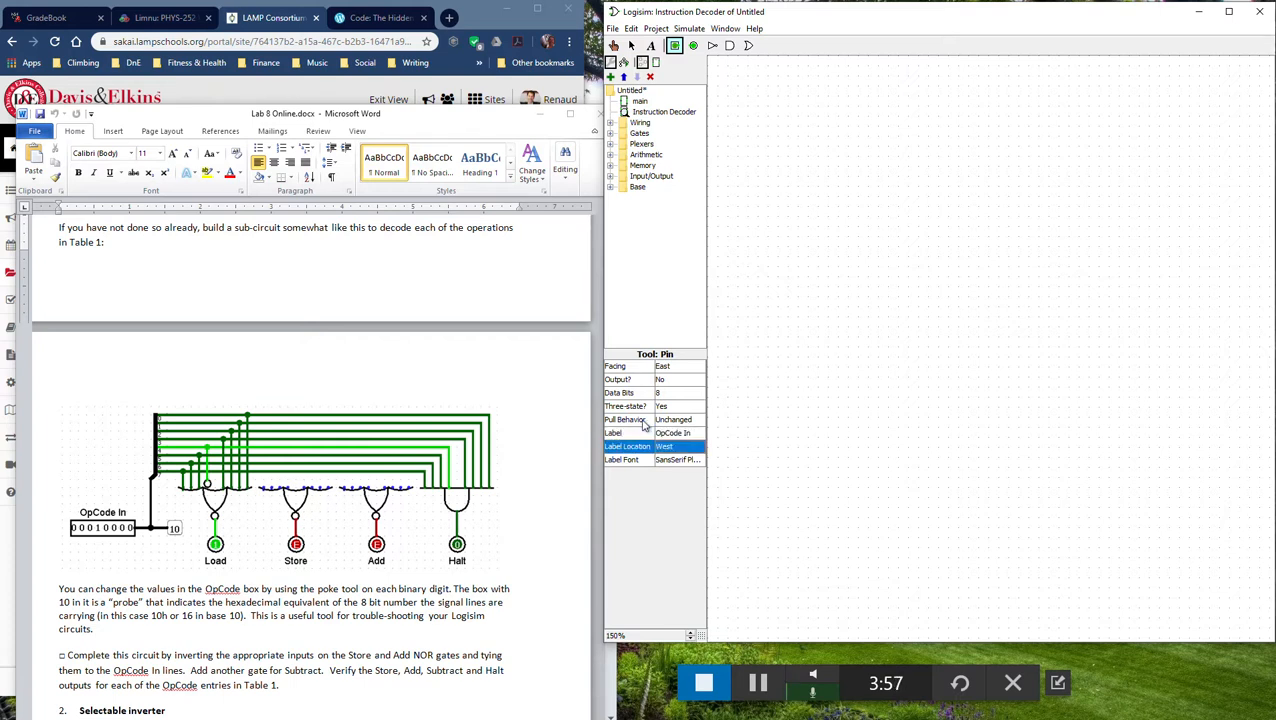
left_click(826, 230)
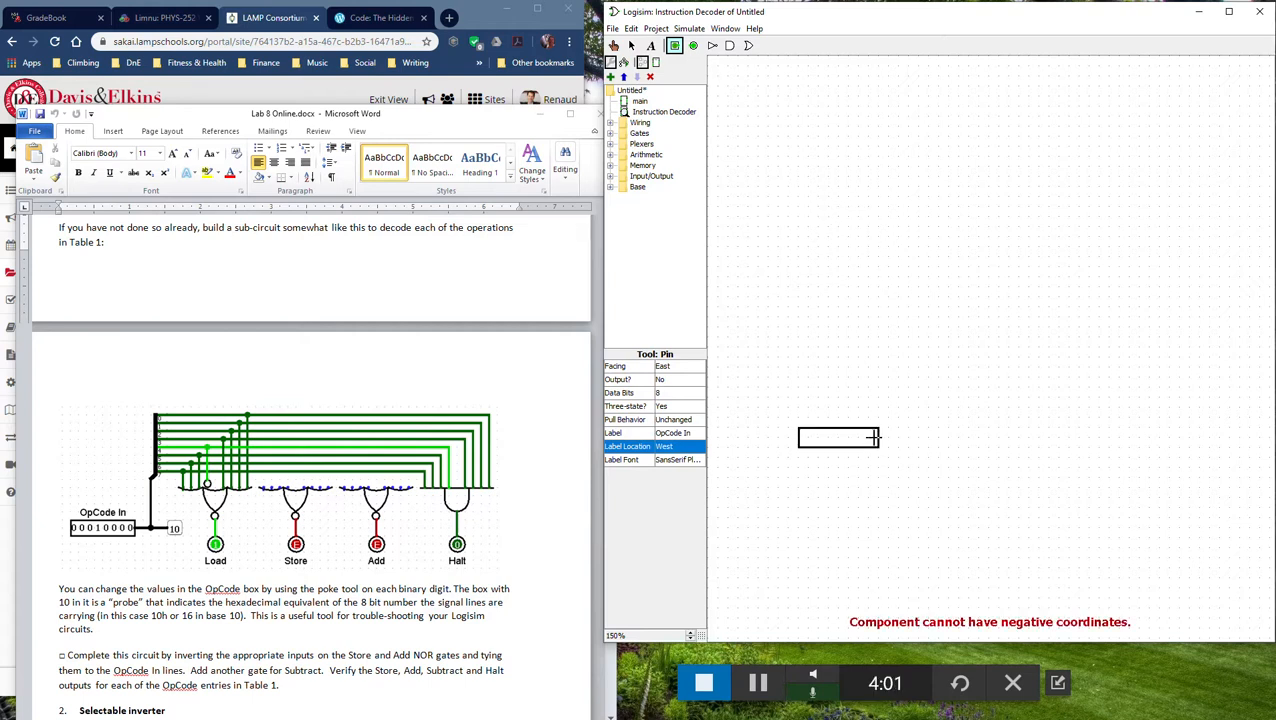
left_click(857, 257)
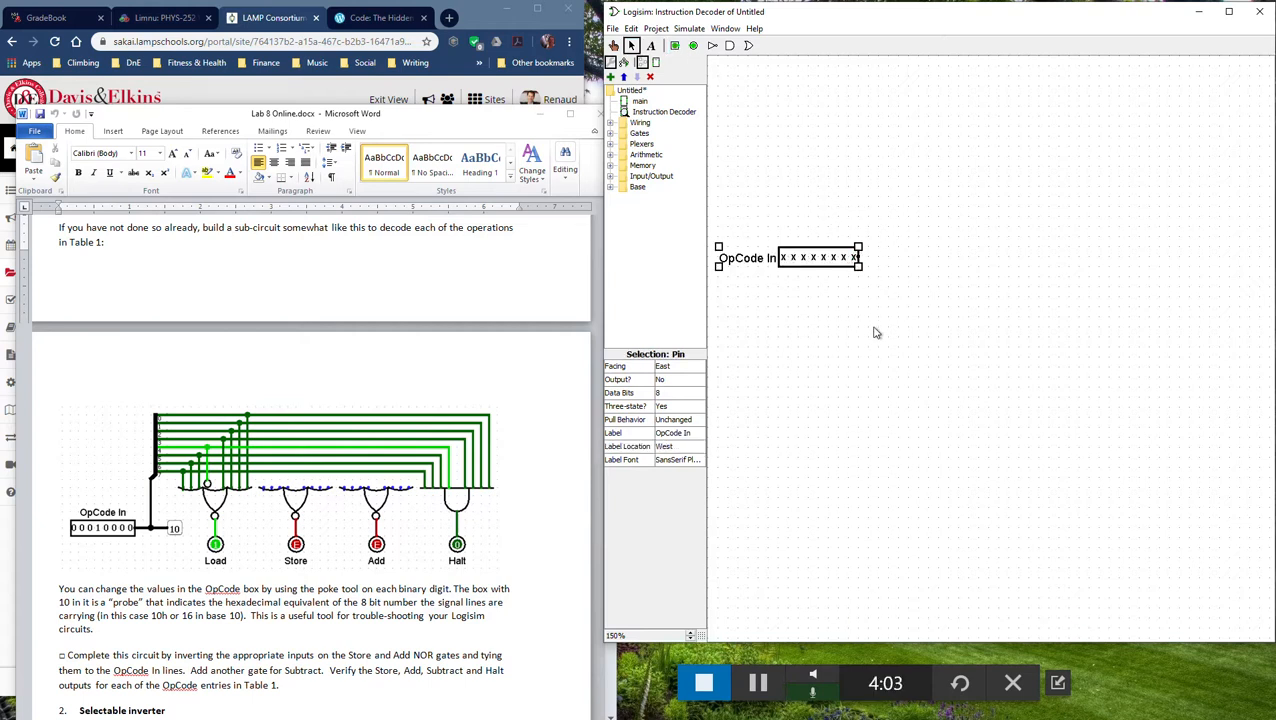
- Set all eight bits of the OpCode In pin to 0 and change its three-state option to No
left_click(613, 46)
left_click(790, 258)
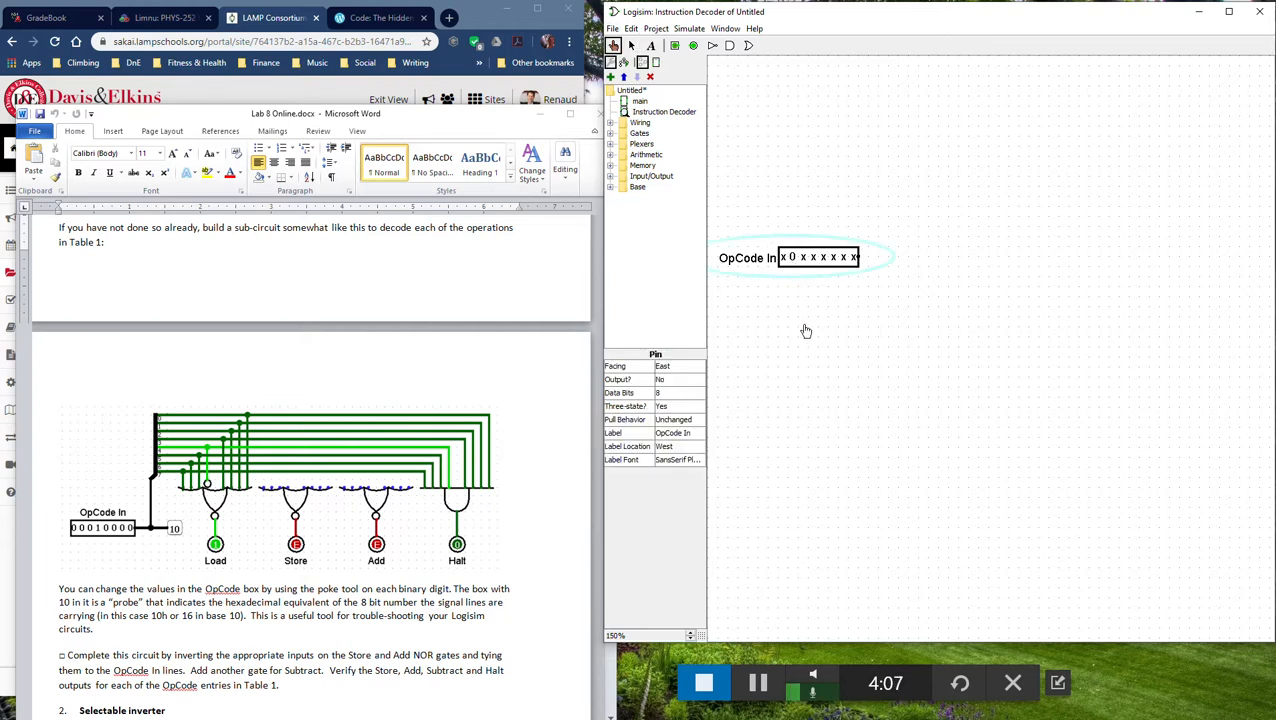
left_click(783, 258)
left_click(802, 258)
left_click(822, 258)
left_click(832, 258)
left_click(853, 258)
left_click(843, 258)
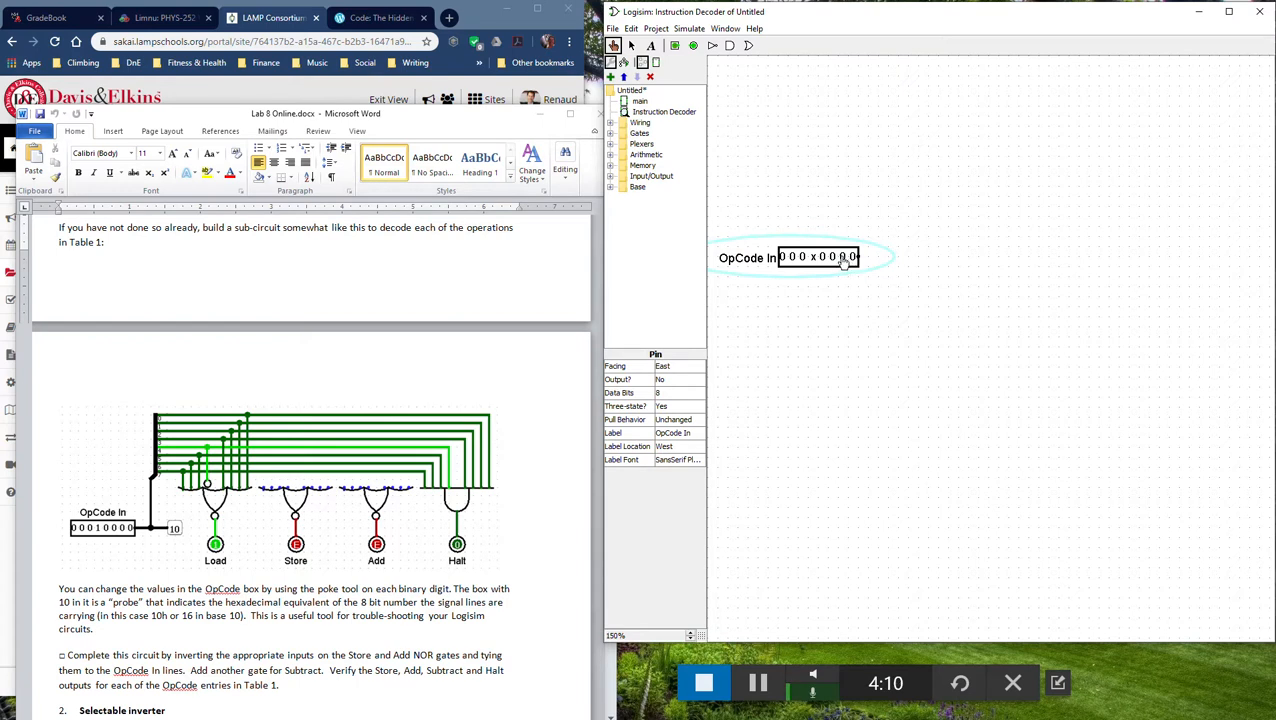
left_click(813, 258)
left_click(683, 408)
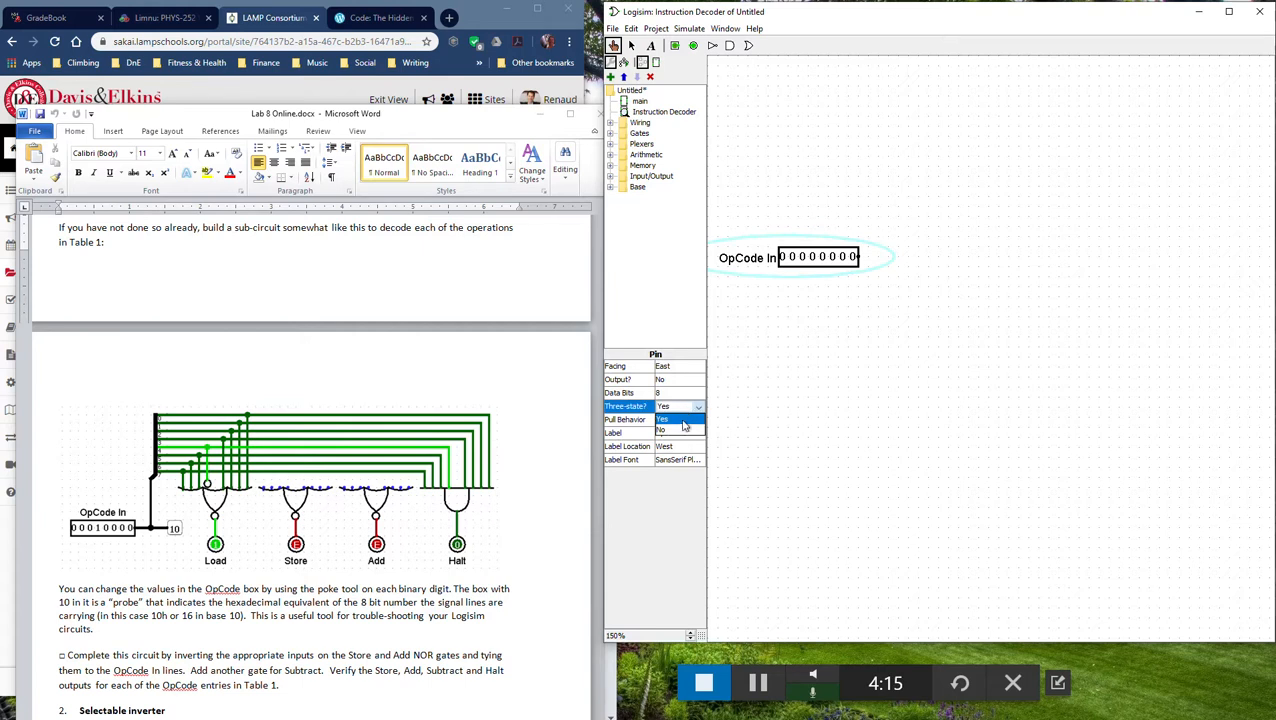
left_click(686, 430)
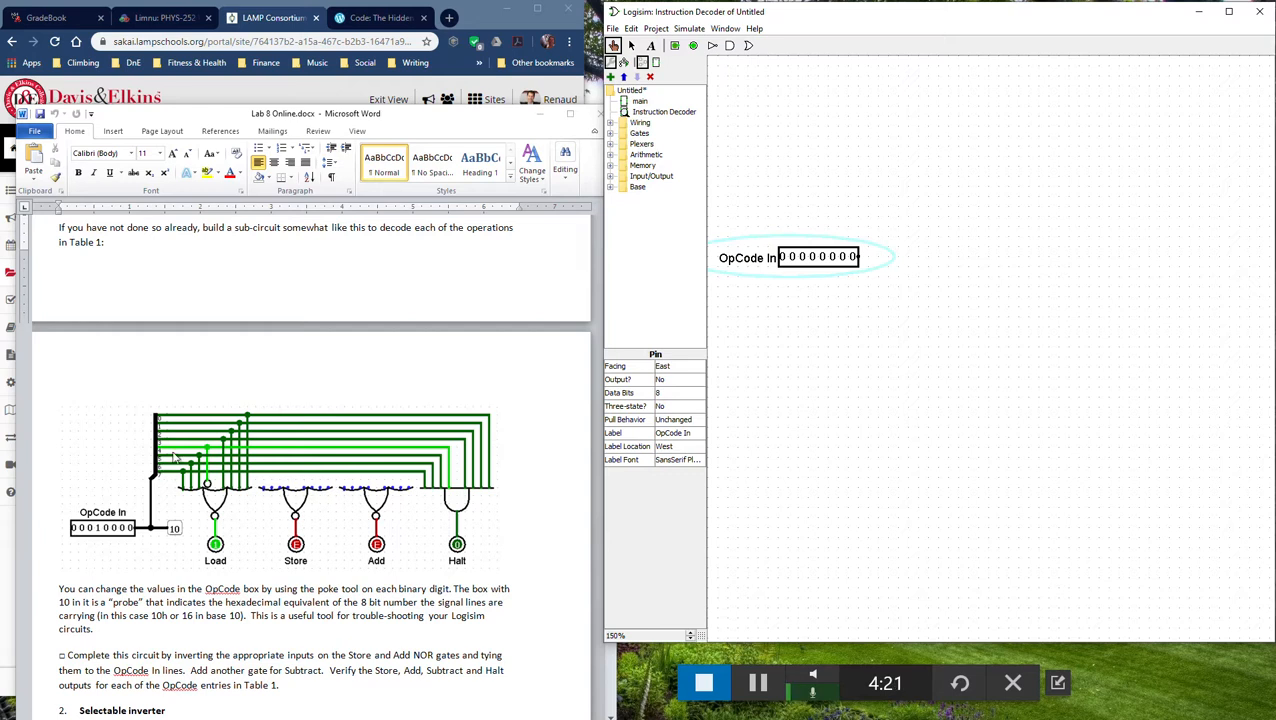
- Place a splitter beside the OpCode In pin and wire its combined end to the pin's output
left_click(610, 123)
left_click(651, 133)
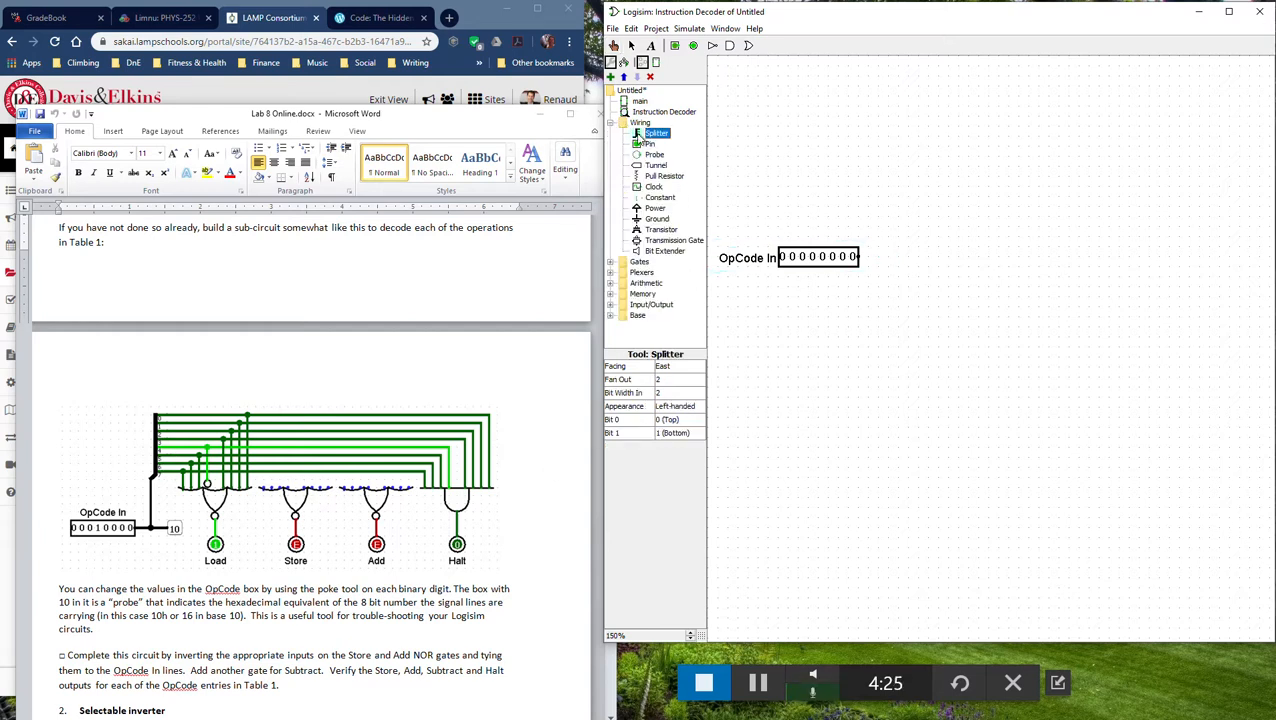
left_click(877, 253)
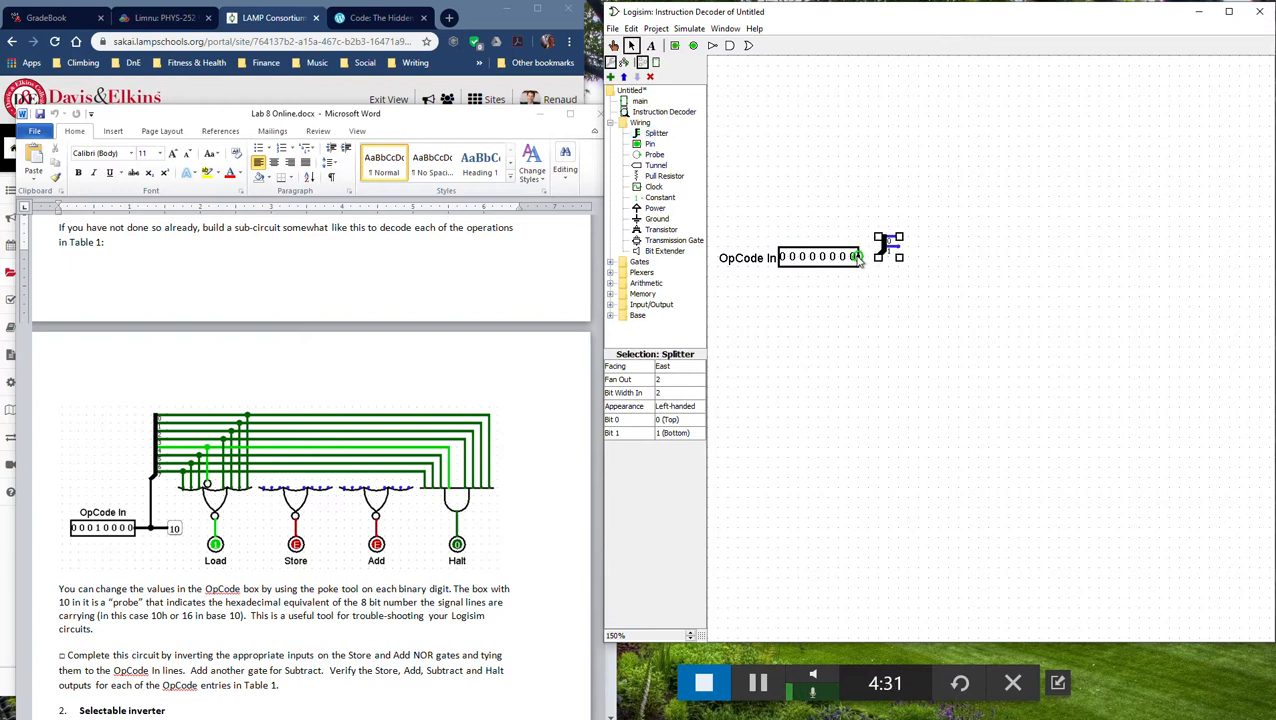
left_click_drag(860, 258, 879, 258)
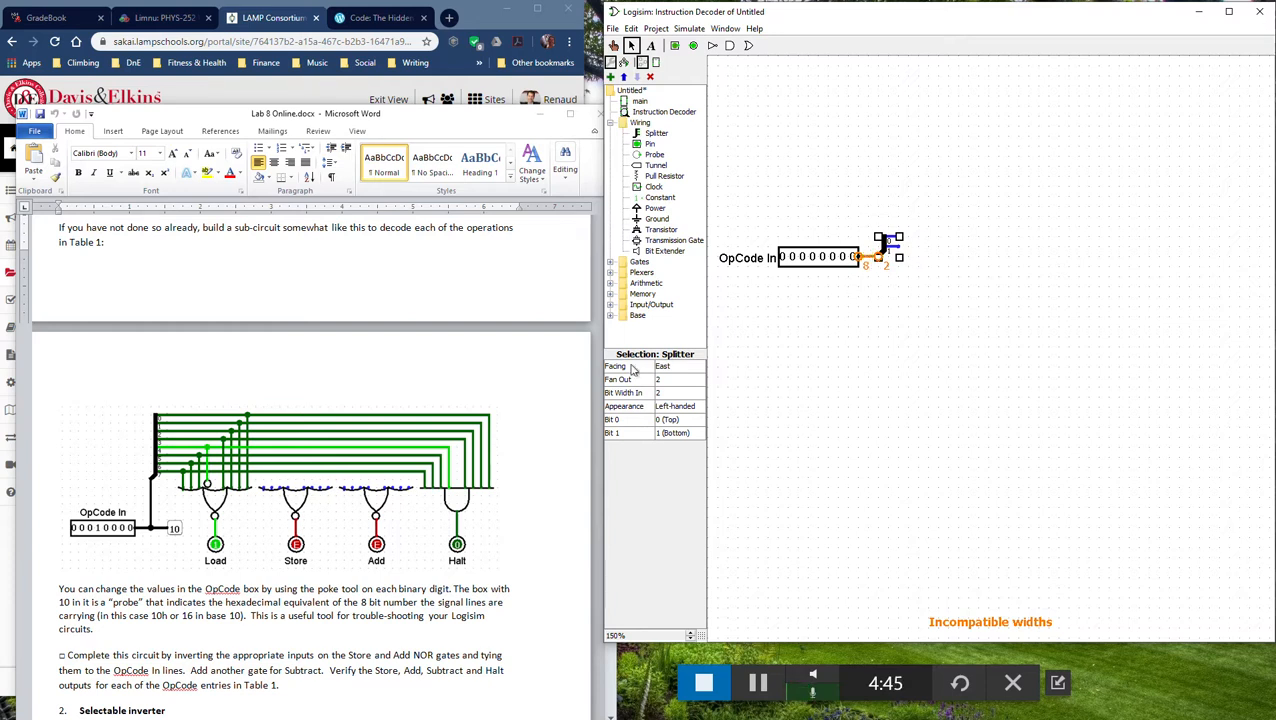
- Set the splitter's bit width in to 8 and its fan out to 8
left_click(677, 400)
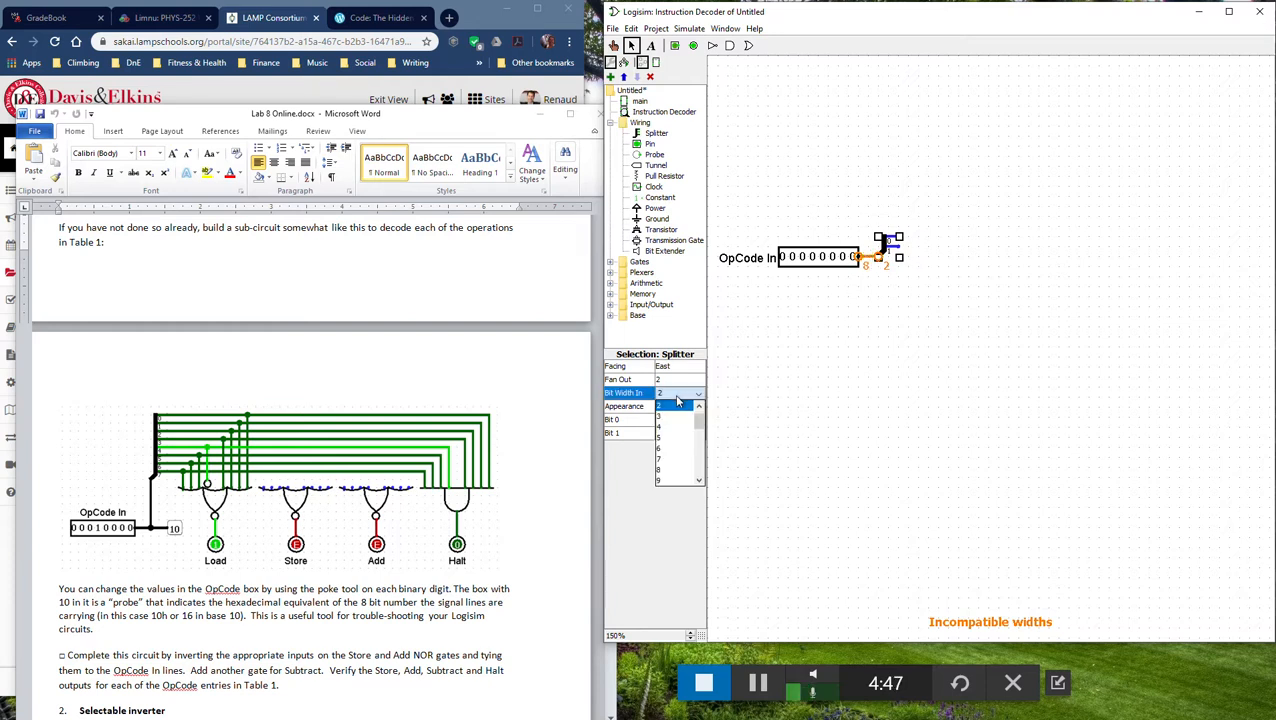
left_click(685, 475)
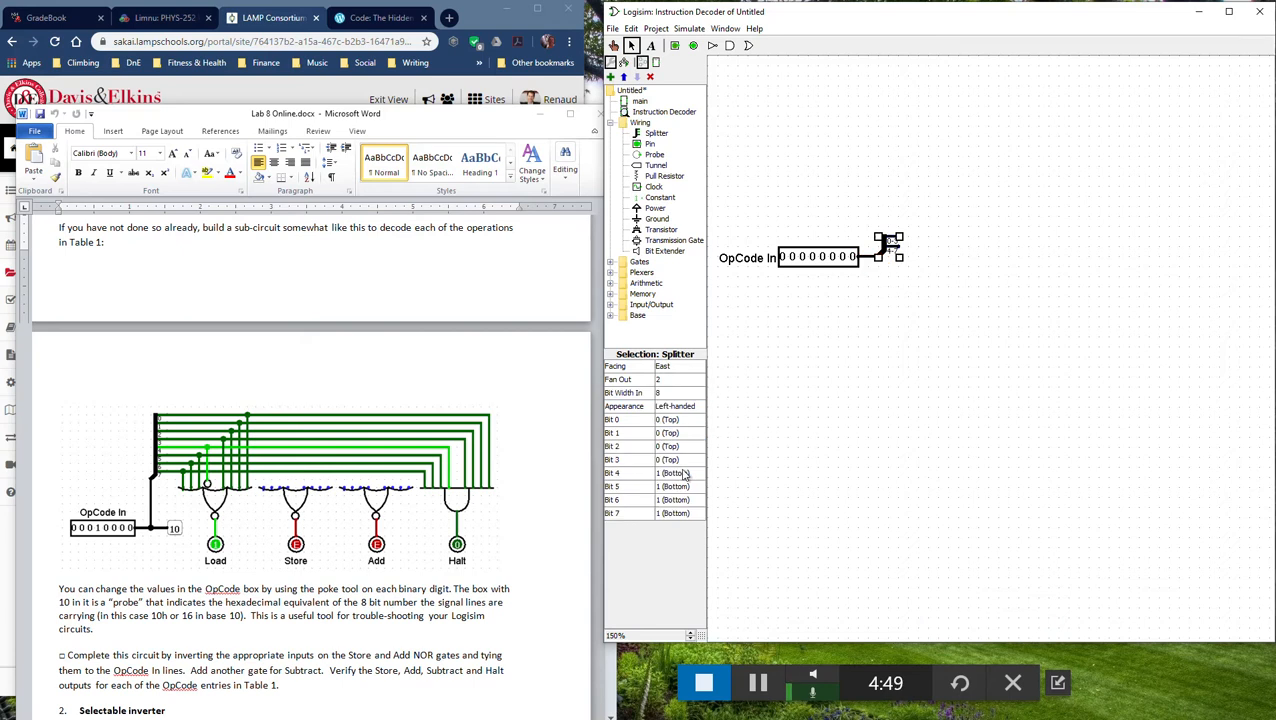
left_click(672, 389)
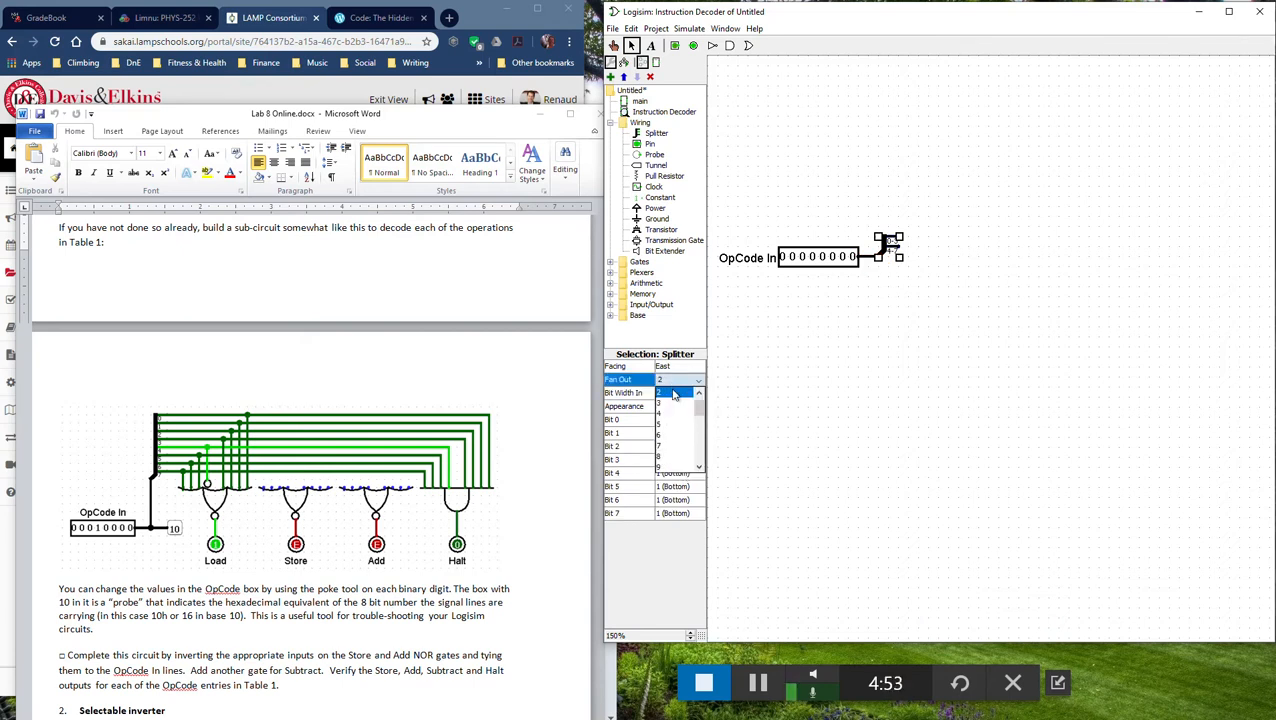
left_click(676, 456)
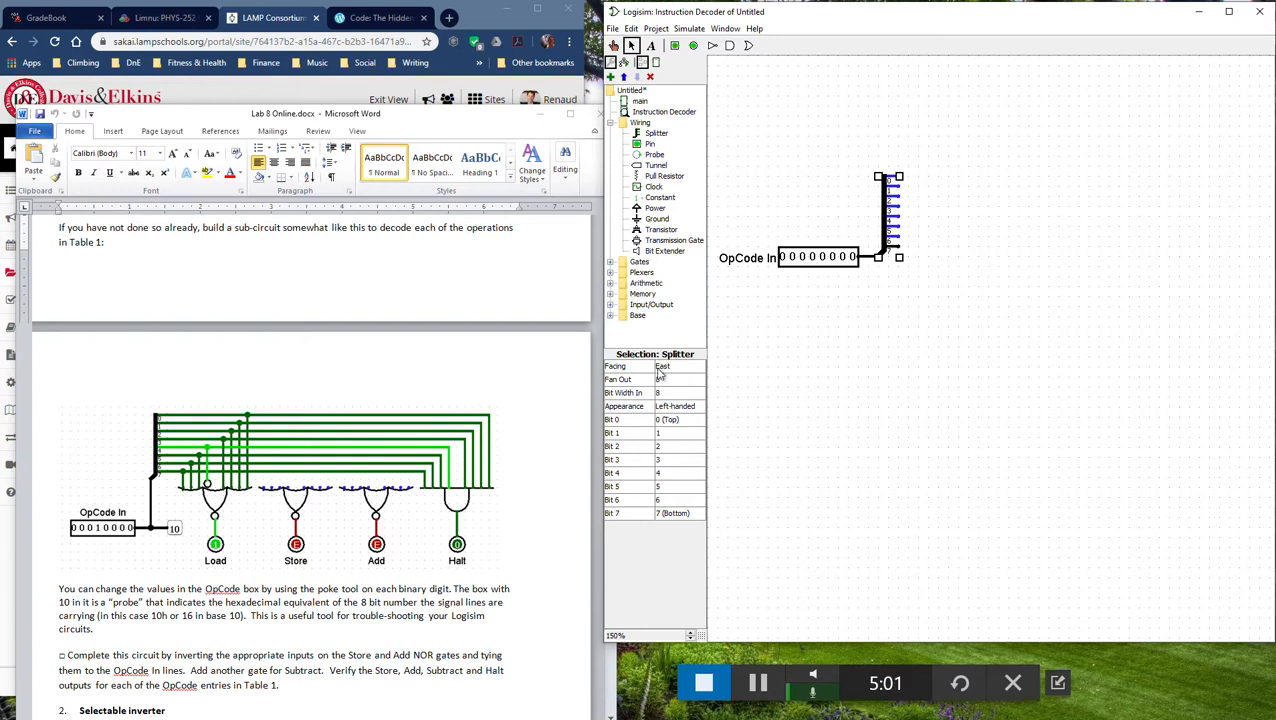
- Place a medium-size, south-facing NOR gate with 8 inputs below and to the right of the splitter
left_click(611, 262)
left_click(651, 268)
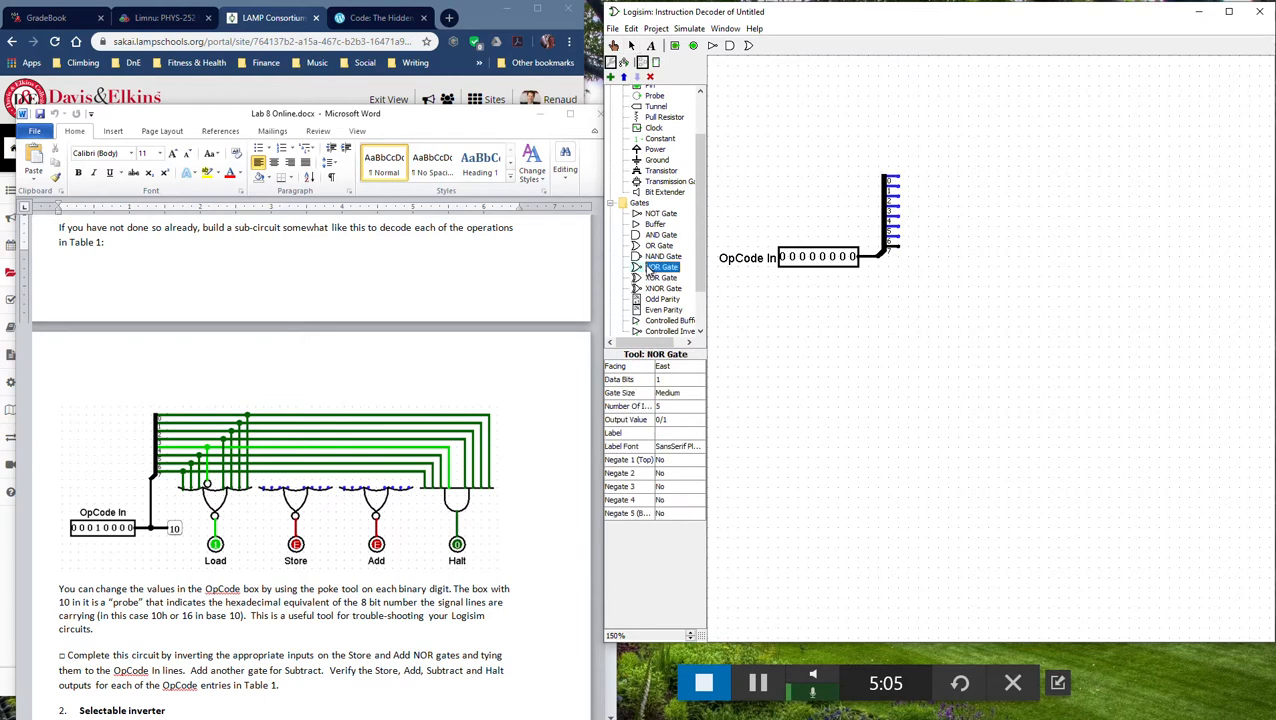
left_click(676, 367)
left_click(676, 391)
left_click(679, 407)
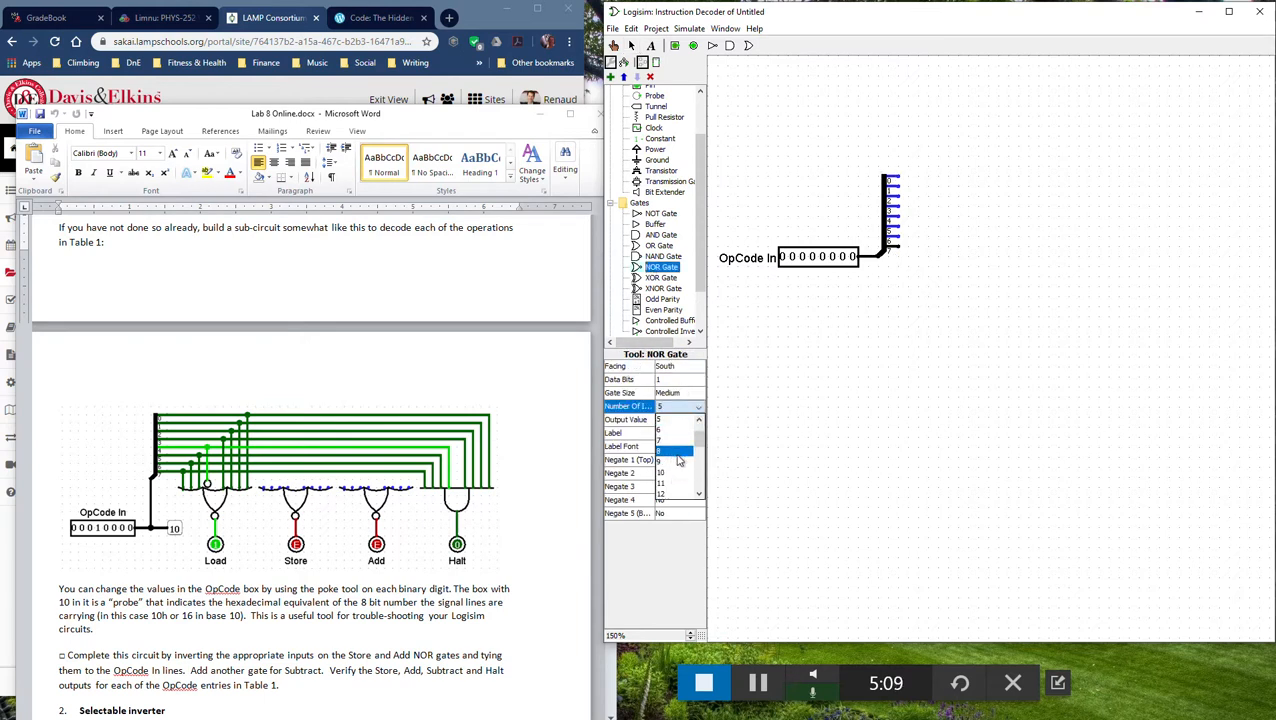
left_click(678, 455)
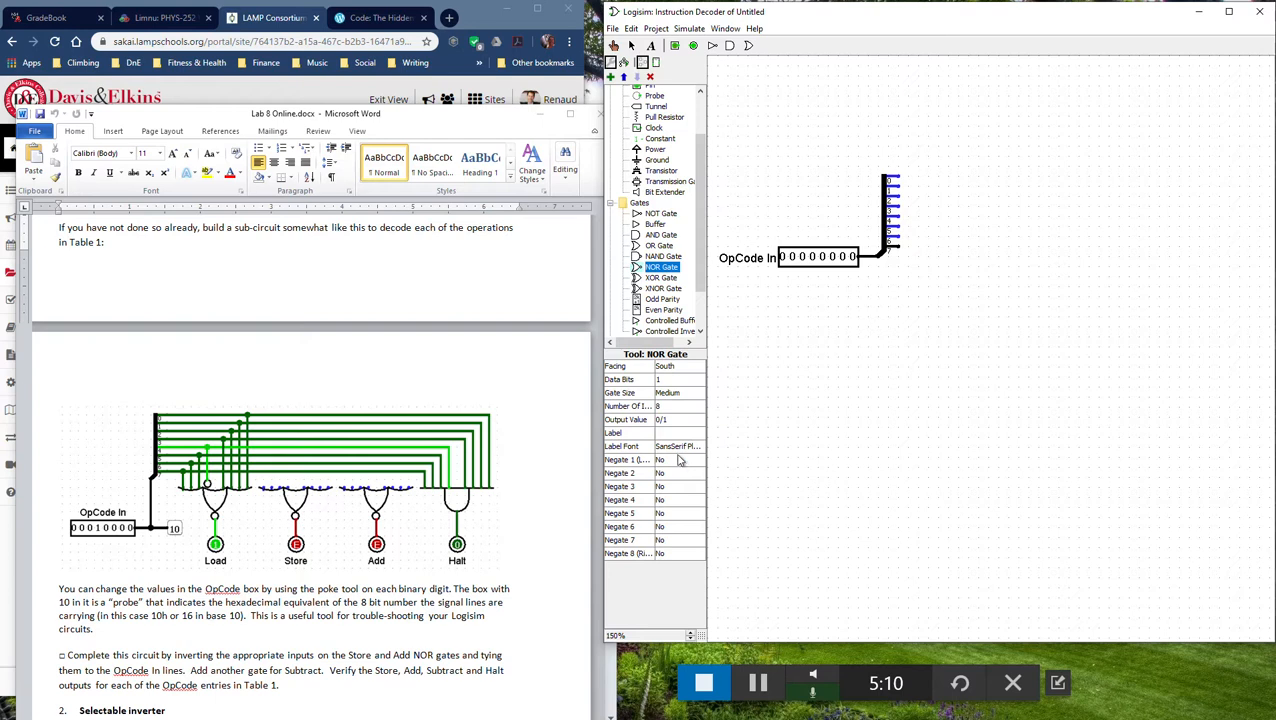
left_click(688, 394)
left_click(683, 412)
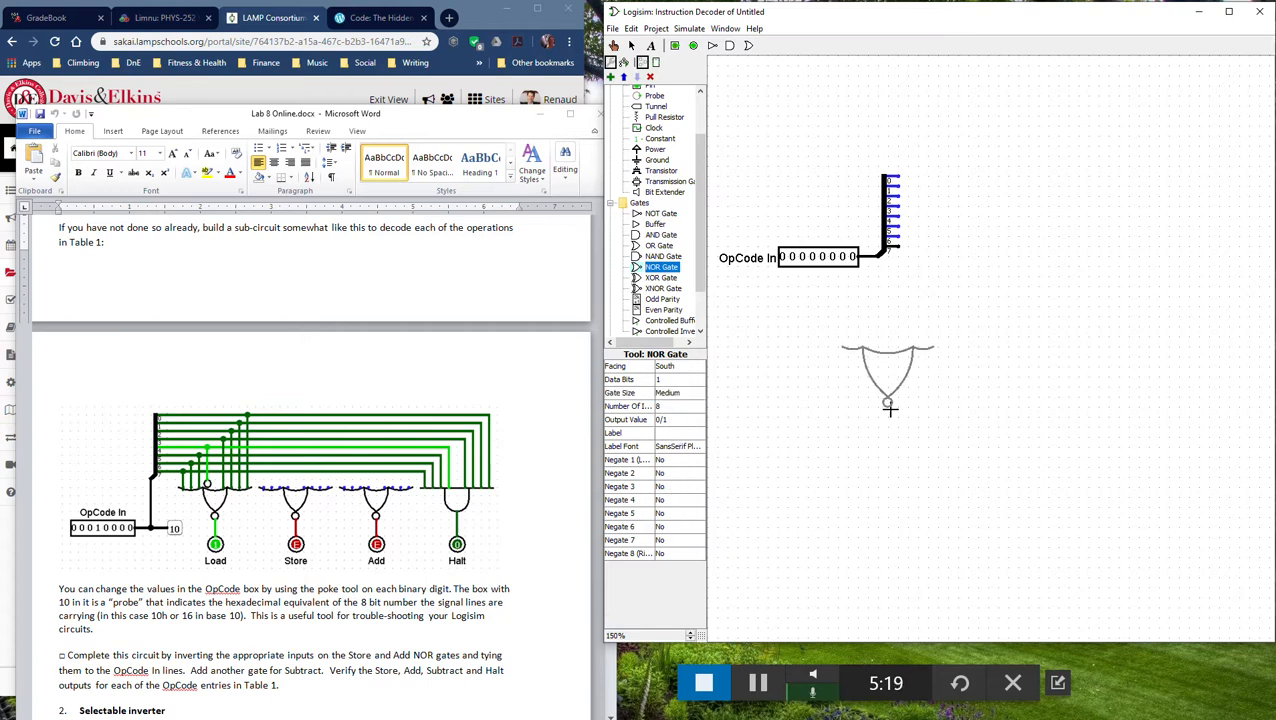
left_click(967, 320)
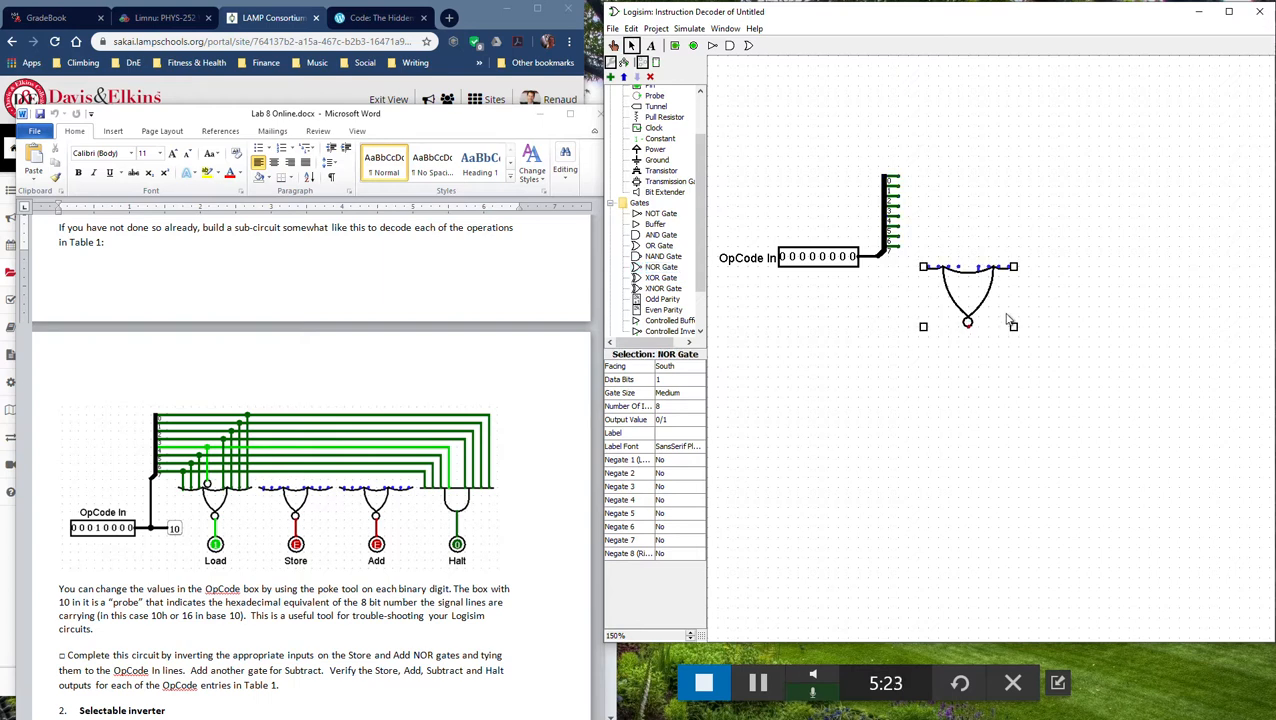
- Duplicate the NOR gate to make a row of five and check the layout against the sample circuit in the Word handout
left_click_drag(990, 300, 1087, 297)
left_click_drag(912, 234, 1137, 355)
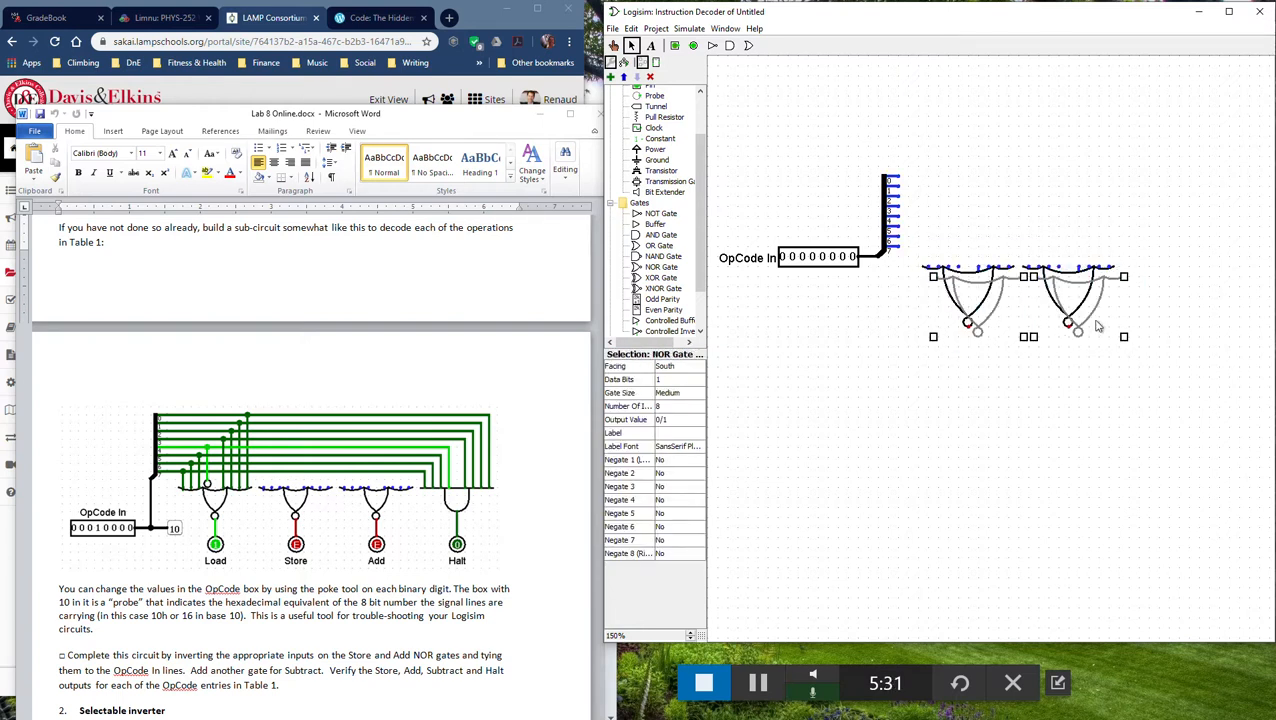
left_click_drag(1088, 314, 1194, 318)
left_click_drag(796, 13, 390, 9)
left_click_drag(868, 262, 1198, 290)
mouse_move(845, 316)
left_mouse_down()
mouse_move(925, 295)
mouse_move(913, 297)
left_mouse_up()
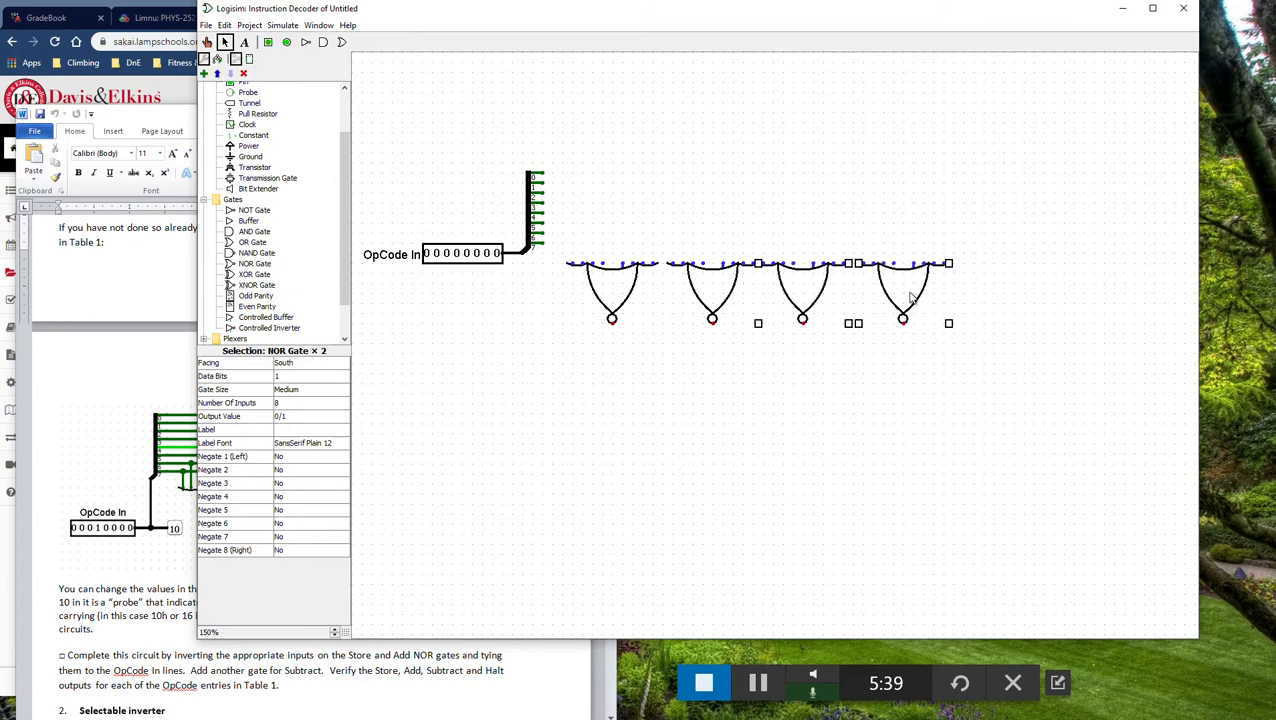
left_click(927, 360)
left_click(915, 302)
left_click_drag(920, 312, 1012, 300)
left_click(150, 451)
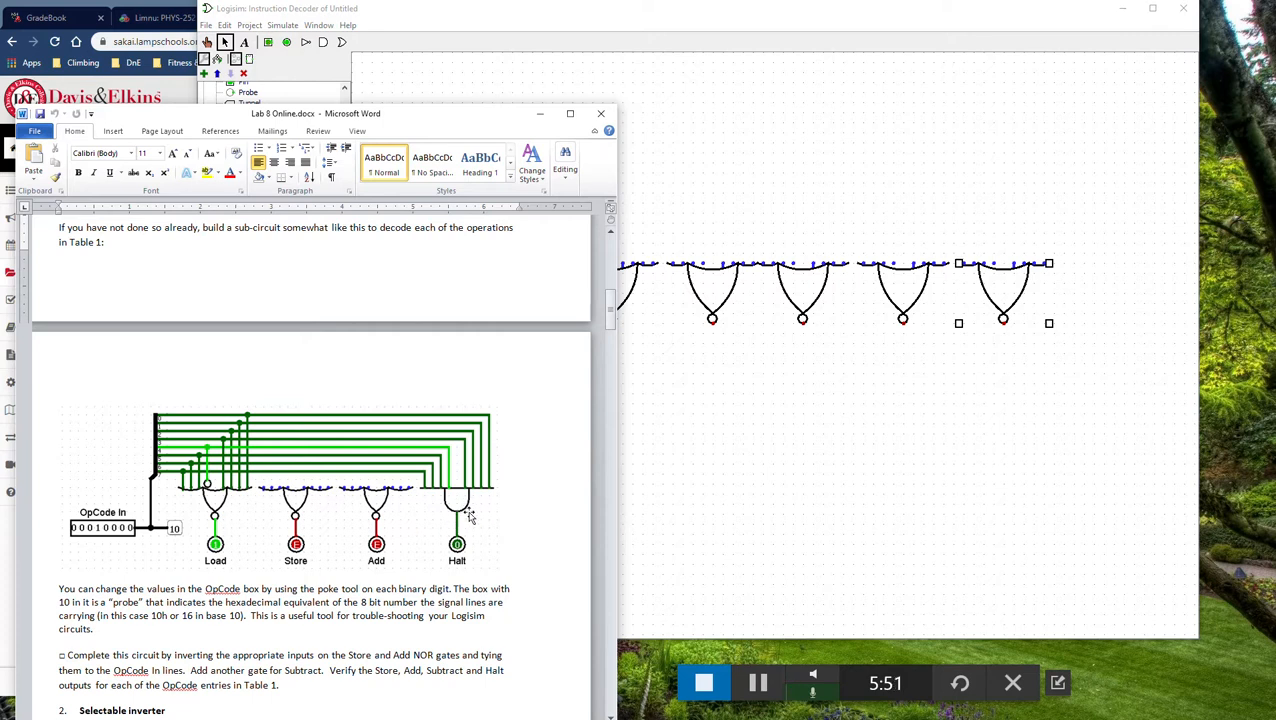
left_click(998, 295)
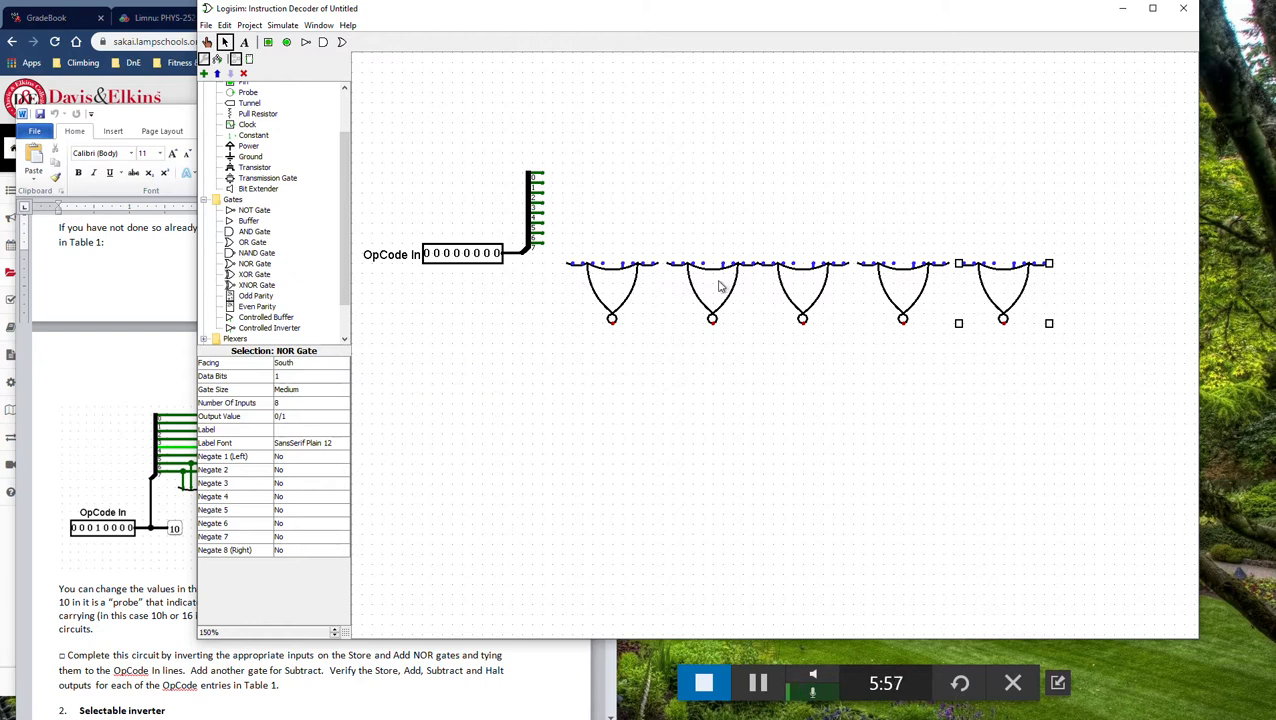
- Place a north-facing output pin labelled Load, with label location South, below the first NOR gate and wire it to the gate's output
left_click(286, 42)
left_click(308, 365)
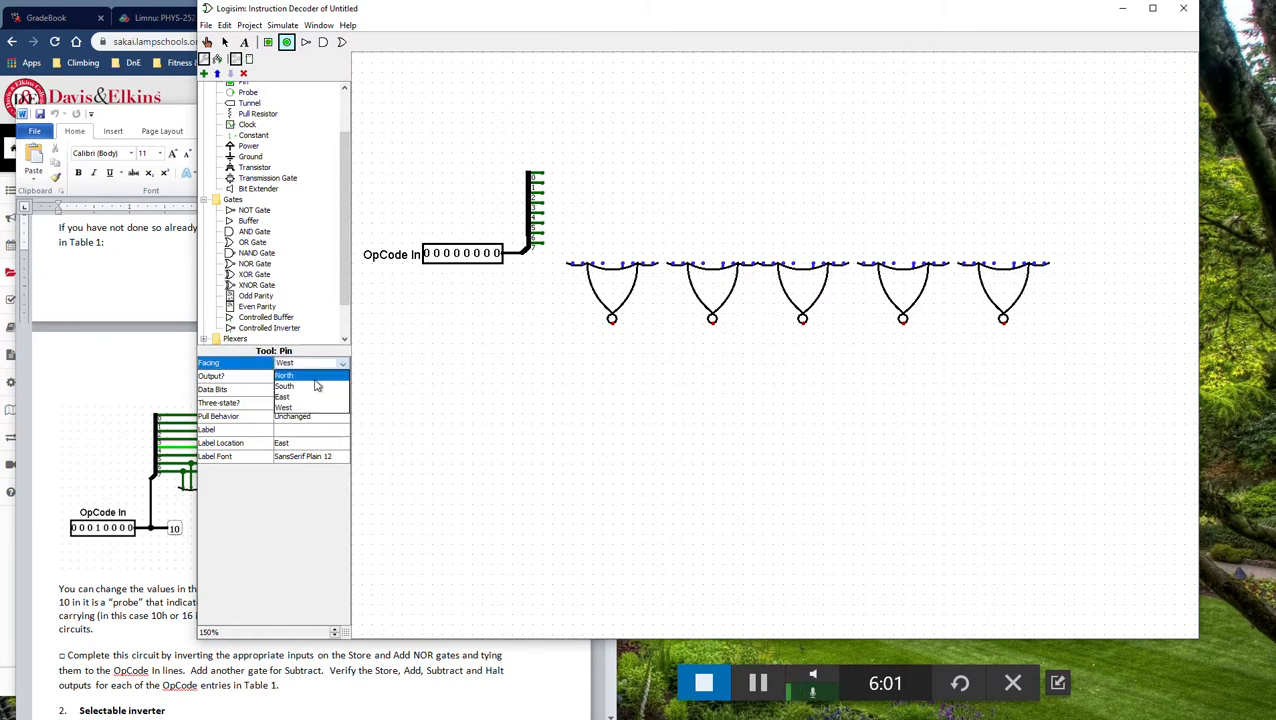
left_click(314, 377)
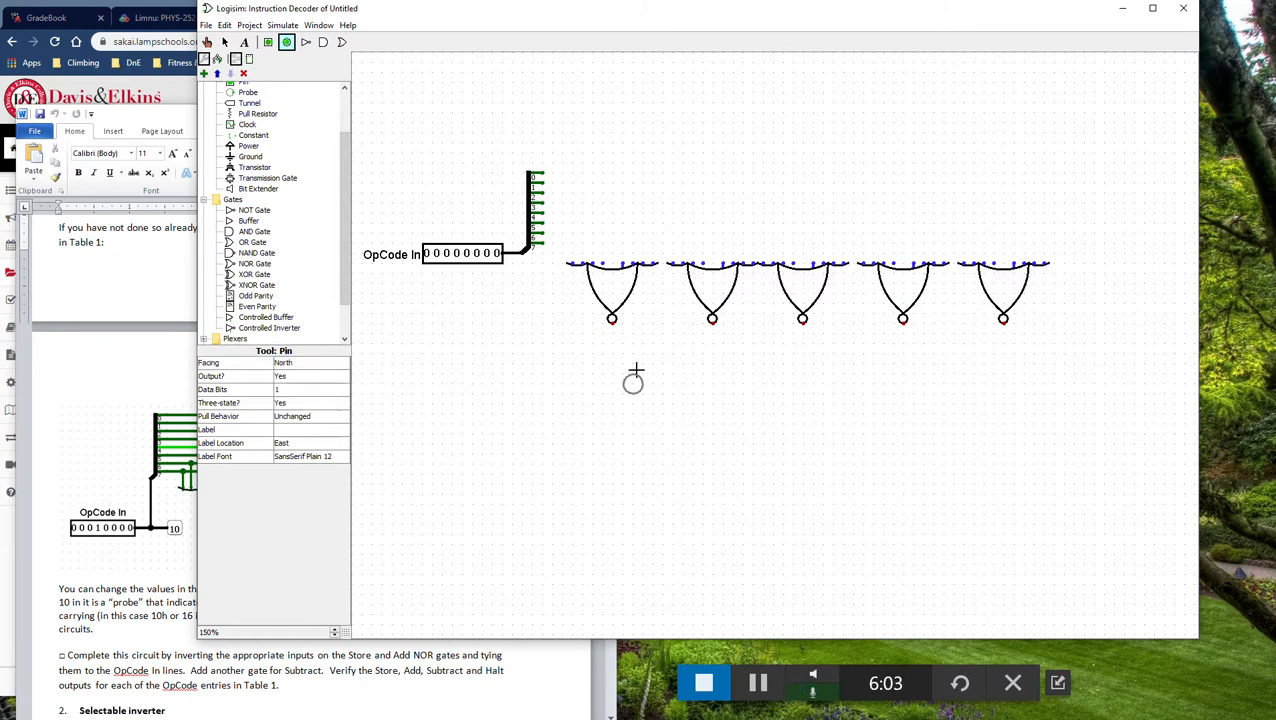
left_click(612, 363)
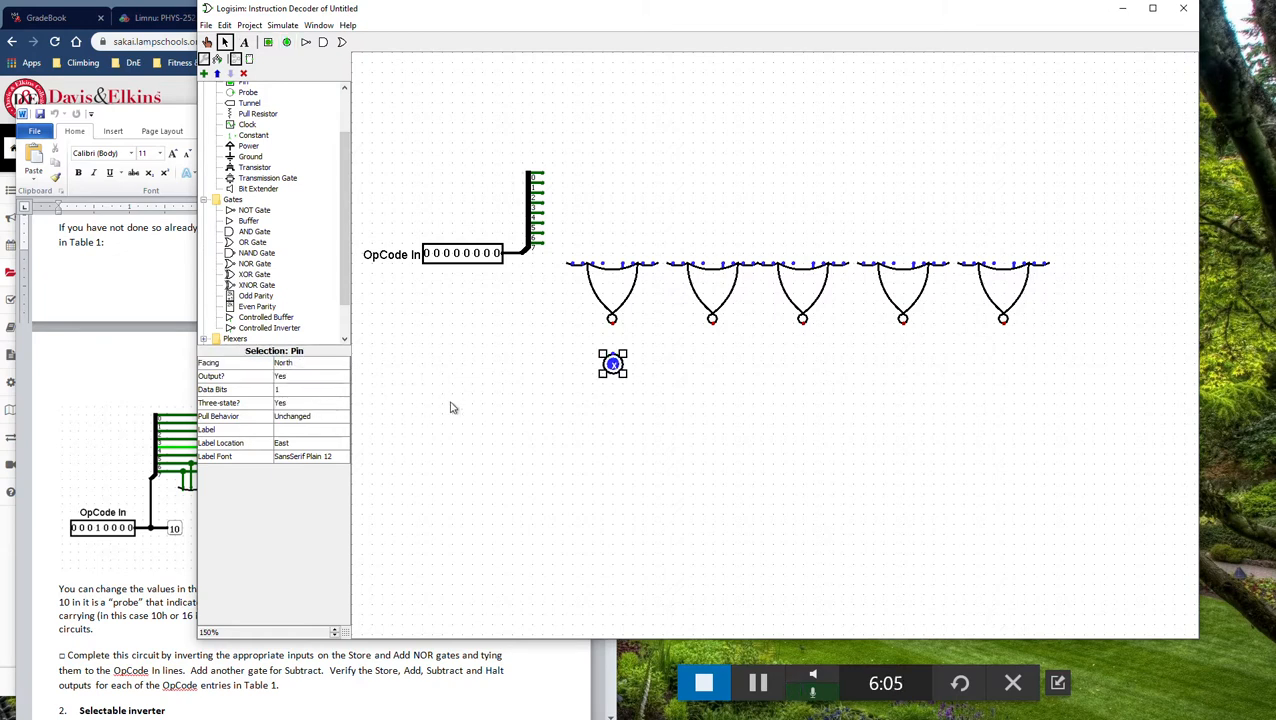
left_click(322, 430)
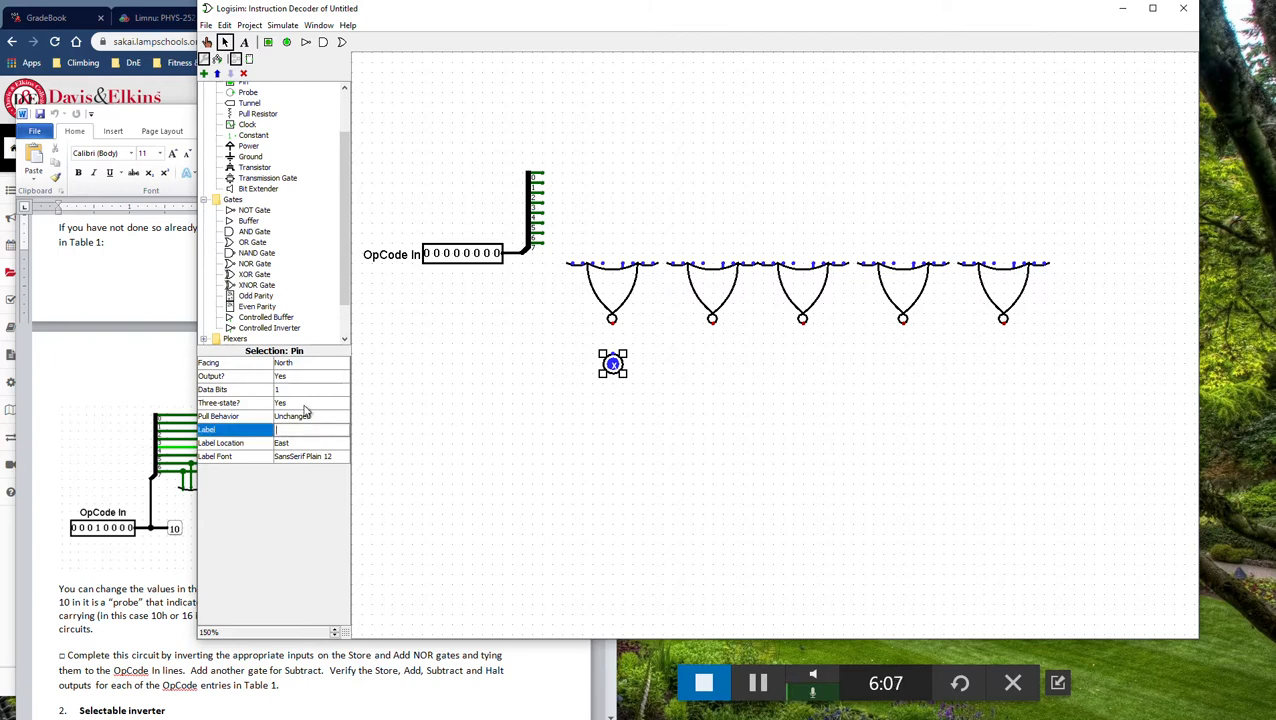
type("Load")
key("Return")
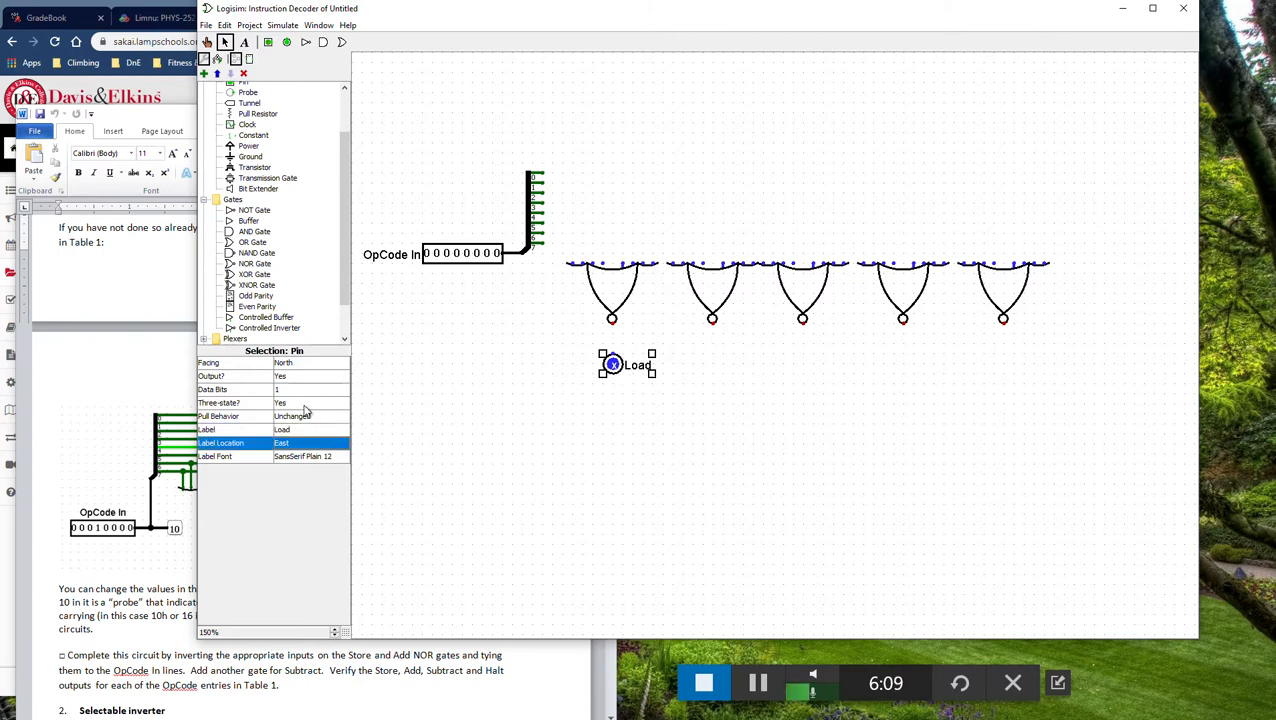
left_click(287, 446)
left_click(292, 467)
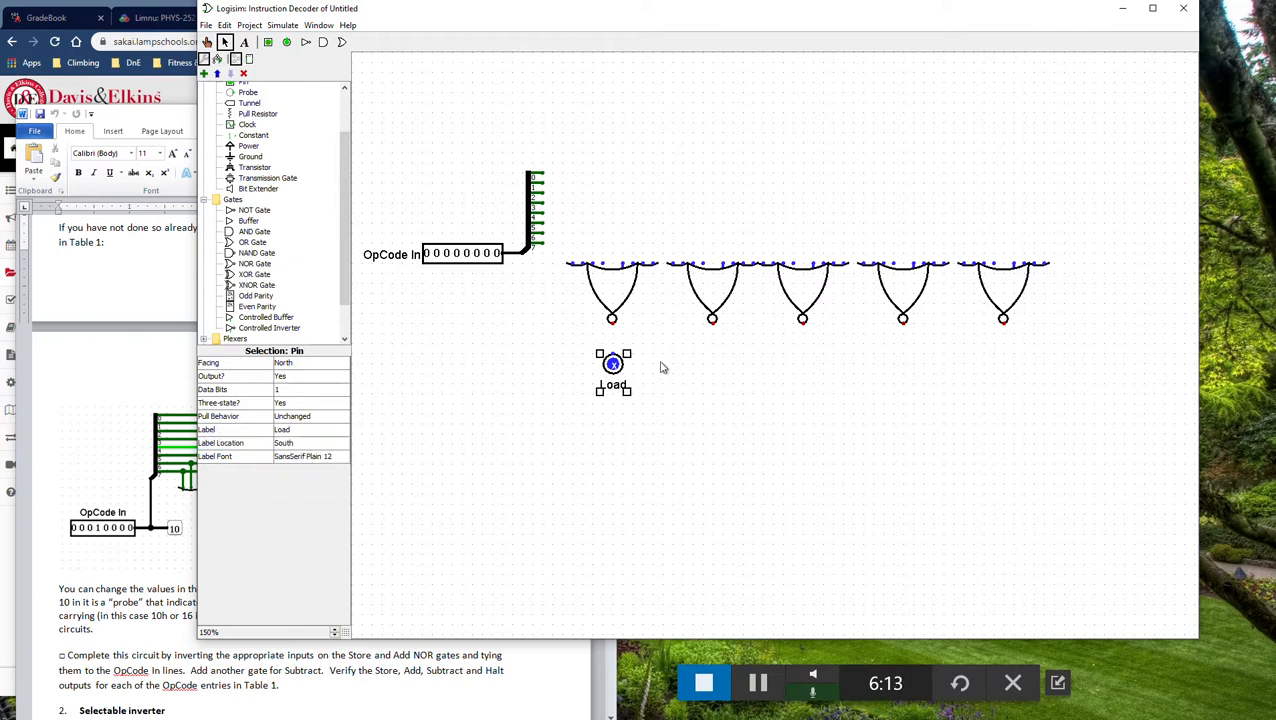
left_click_drag(613, 352, 612, 321)
- Duplicate the Load output pin to provide one pin below each of the other four NOR gates
left_click_drag(657, 415, 570, 336)
key("ctrl+d")
left_click_drag(630, 378, 720, 370)
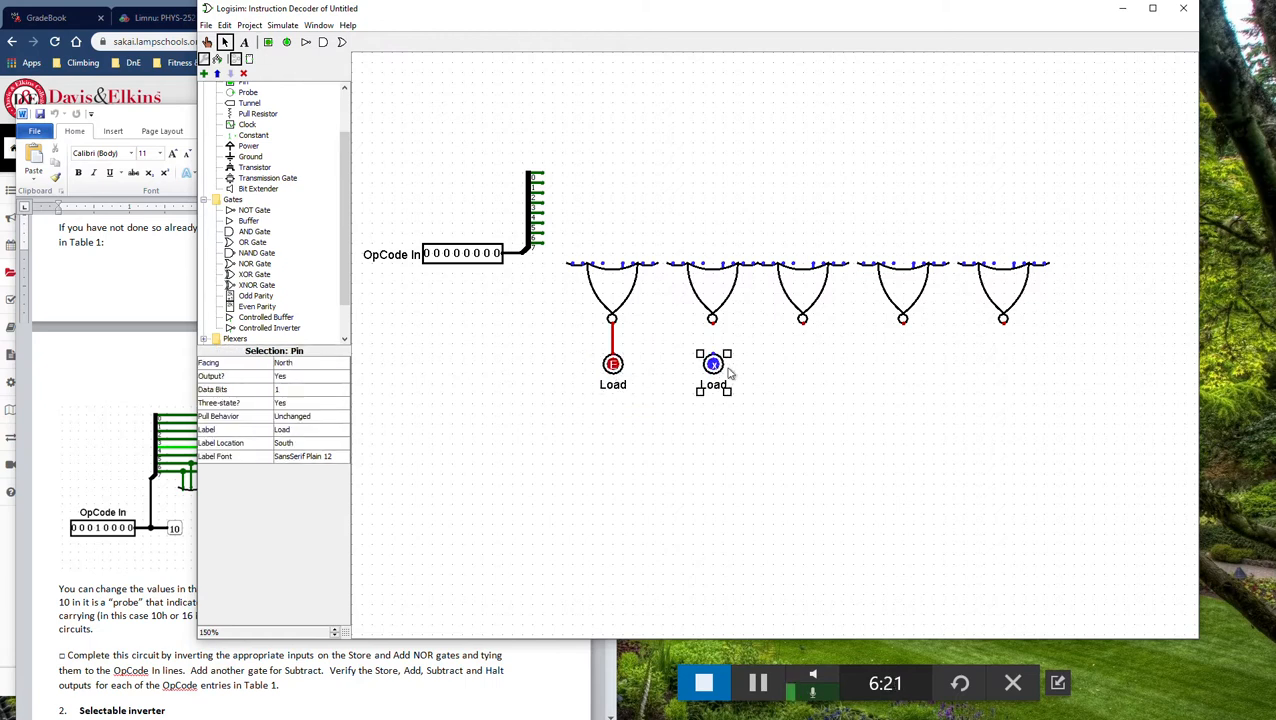
key("ctrl+d")
left_click_drag(726, 372, 804, 364)
left_click_drag(855, 423, 695, 342)
left_click_drag(806, 367, 996, 367)
- Align the fifth output pin with its gate and wire the remaining four NOR gate outputs to the pins below them
left_click_drag(905, 320, 903, 363)
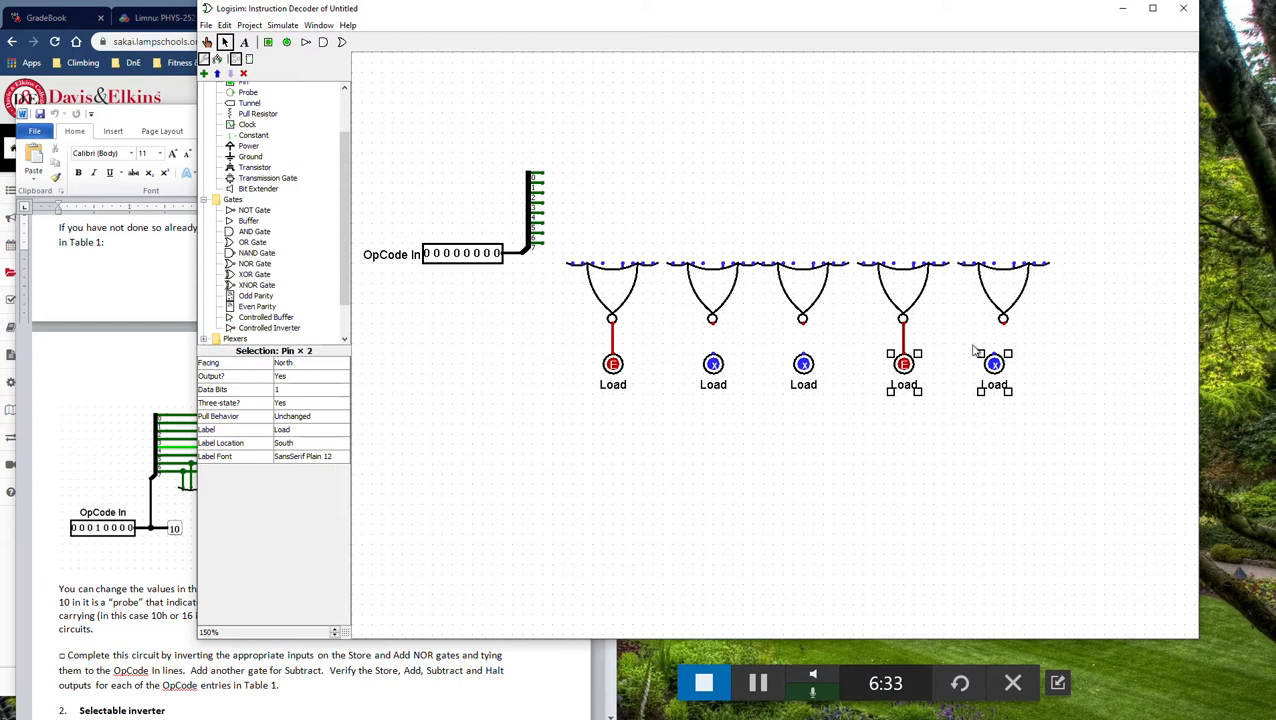
left_click(972, 382)
left_click_drag(988, 379, 1003, 362)
left_click_drag(712, 320, 713, 362)
left_click_drag(802, 320, 803, 362)
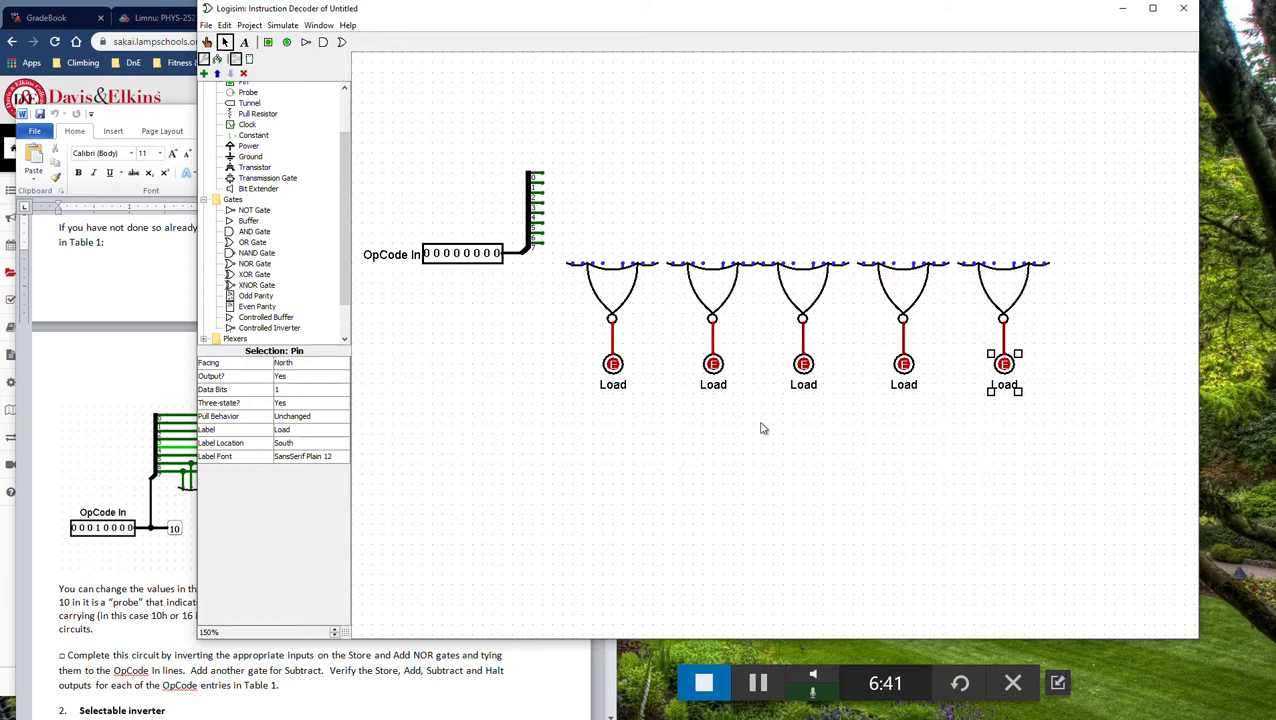
left_click(764, 463)
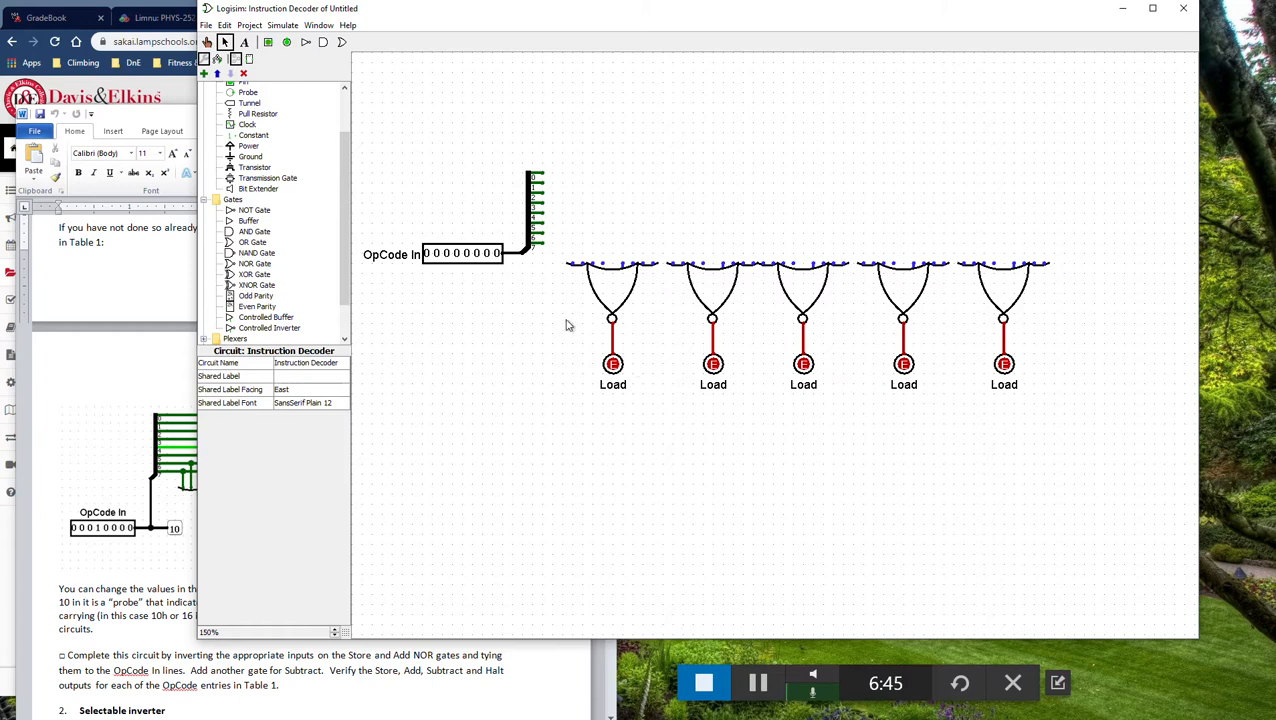
- Wire the splitter's eight outputs to the rightmost NOR gate's inputs, from bit 7 on the leftmost input to bit 0 on the rightmost
left_click_drag(541, 246, 964, 268)
left_click_drag(966, 268, 964, 266)
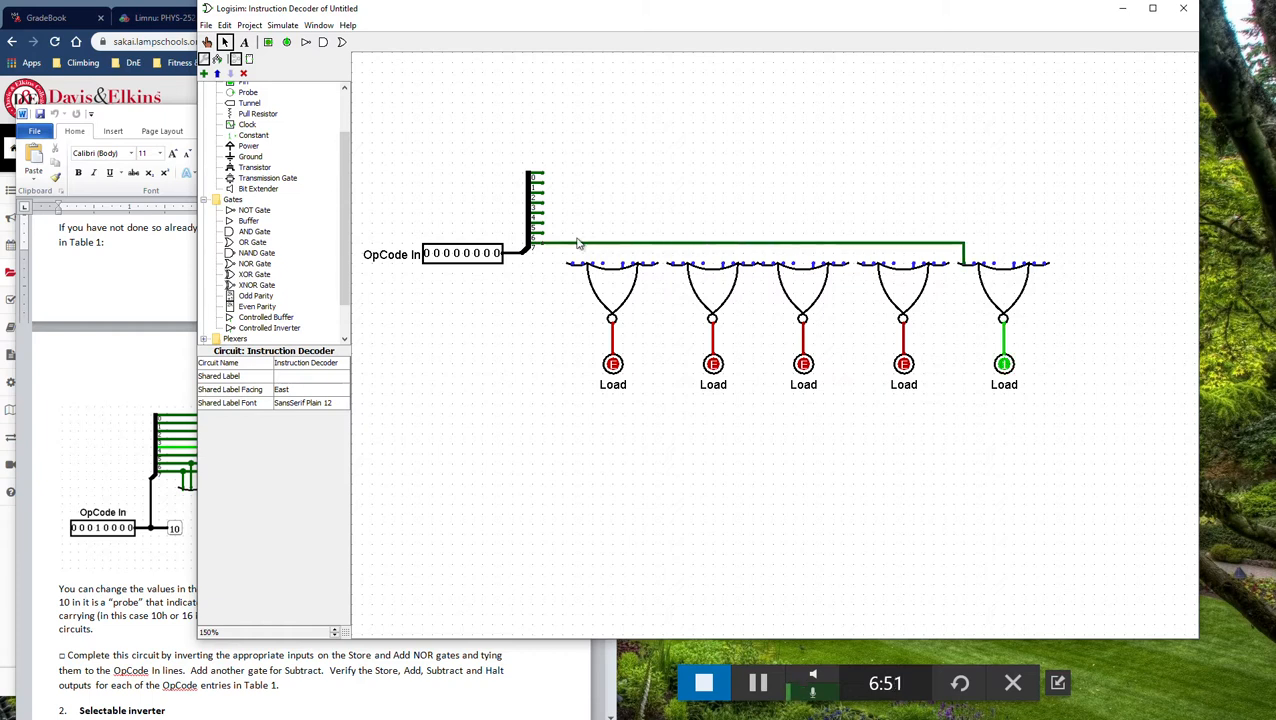
mouse_move(536, 236)
left_mouse_down()
mouse_move(953, 254)
mouse_move(974, 266)
left_mouse_up()
mouse_move(538, 222)
left_mouse_down()
mouse_move(870, 224)
mouse_move(984, 252)
mouse_move(984, 266)
left_mouse_up()
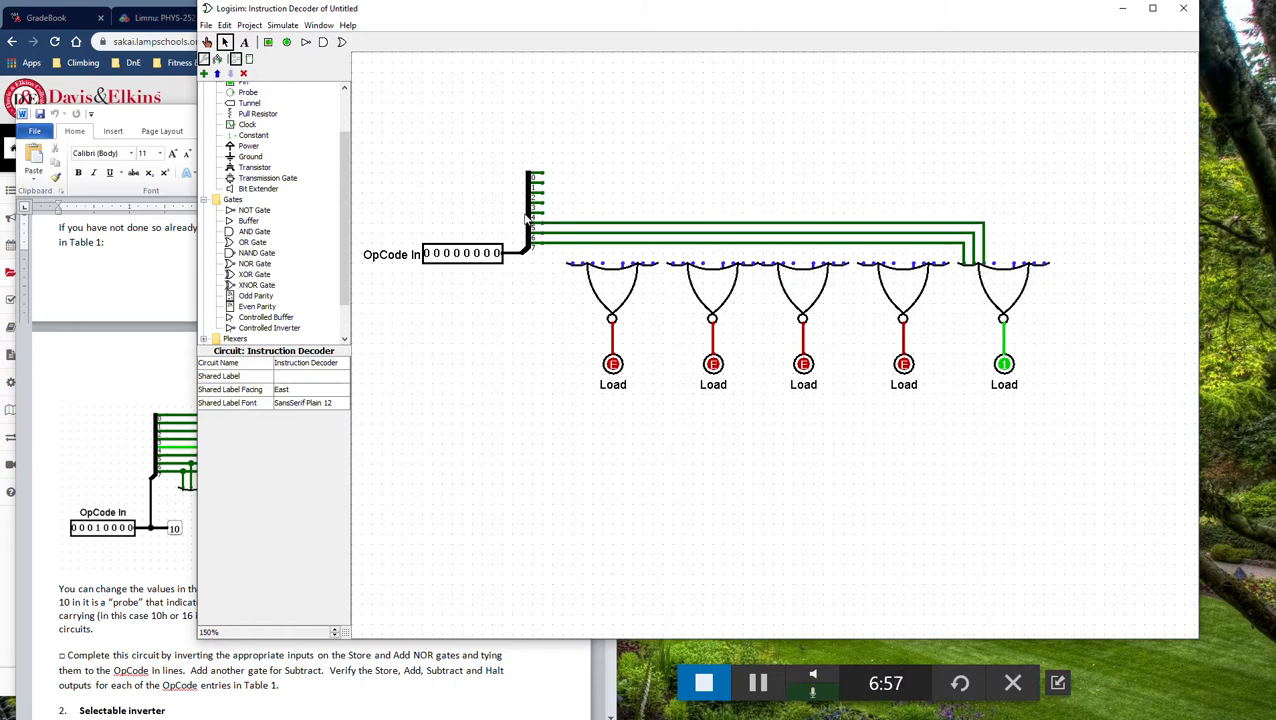
mouse_move(545, 215)
left_mouse_down()
mouse_move(930, 218)
mouse_move(996, 265)
left_mouse_up()
mouse_move(545, 205)
left_mouse_down()
mouse_move(1012, 210)
mouse_move(1014, 265)
left_mouse_up()
mouse_move(545, 193)
left_mouse_down()
mouse_move(916, 195)
mouse_move(1024, 212)
mouse_move(1024, 265)
left_mouse_up()
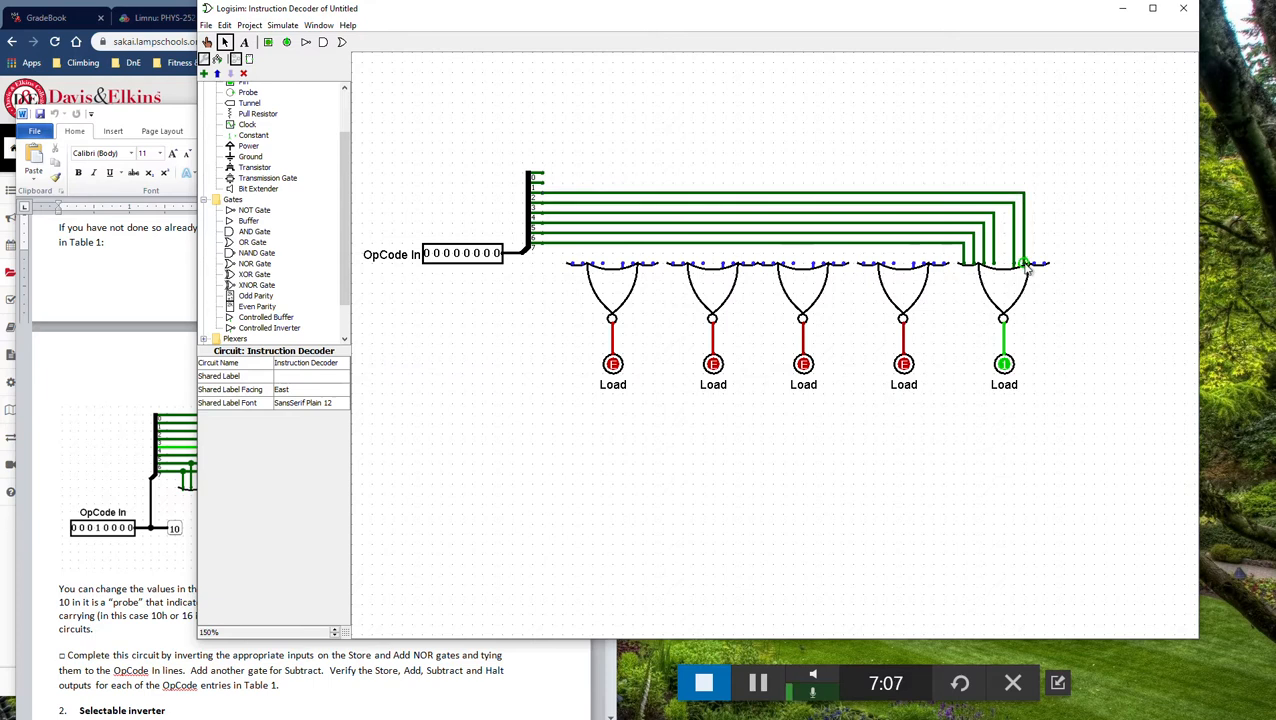
mouse_move(545, 184)
left_mouse_down()
mouse_move(1024, 195)
mouse_move(1034, 265)
left_mouse_up()
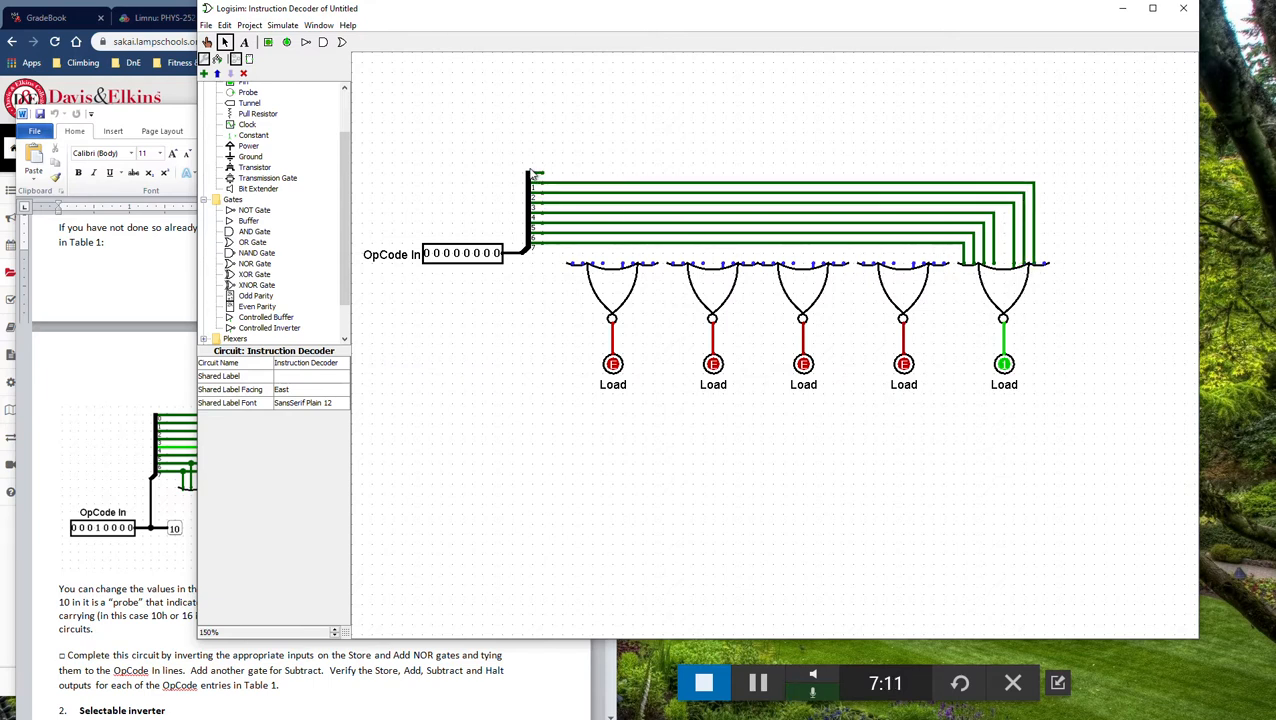
mouse_move(540, 175)
left_mouse_down()
mouse_move(1006, 174)
mouse_move(1047, 266)
left_mouse_up()
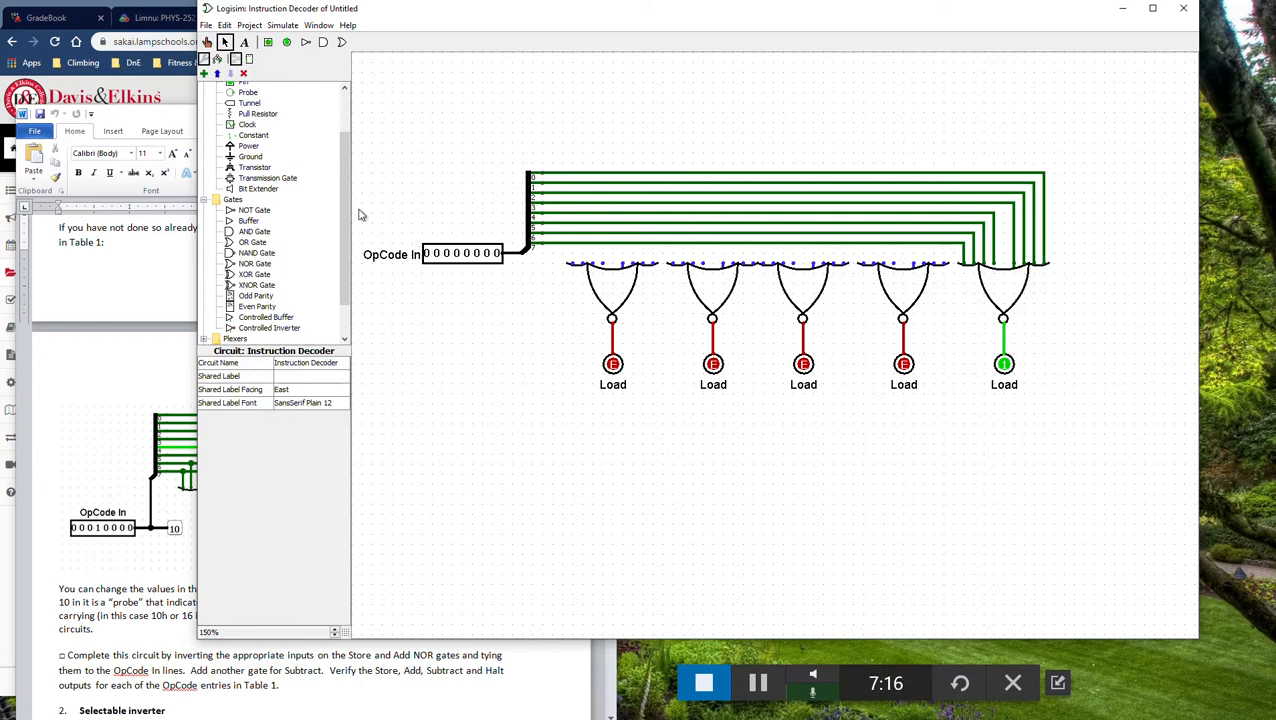
- Set all eight bits of the OpCode In pin to 1
left_click(207, 41)
left_click(427, 258)
left_click(427, 255)
left_click(437, 255)
left_click(446, 255)
left_click(456, 255)
left_click(466, 255)
left_click(475, 255)
left_click(485, 255)
left_click(494, 255)
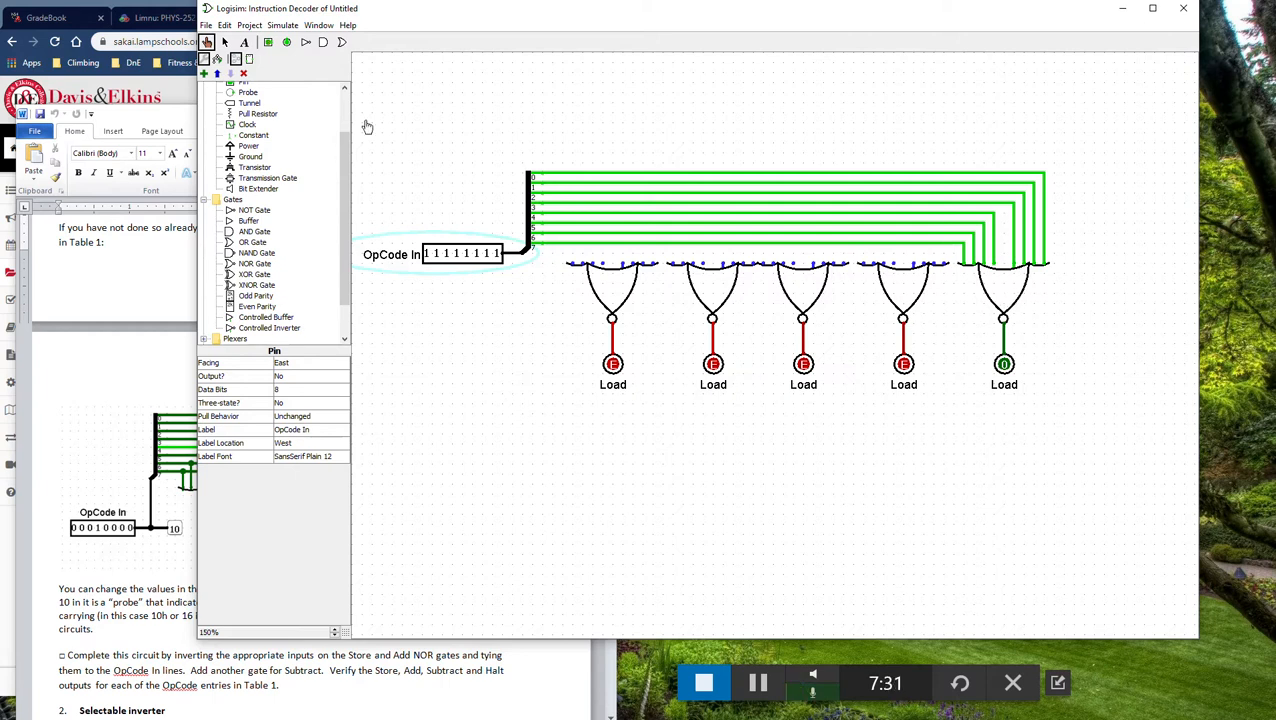
- Negate all eight inputs of the rightmost NOR gate
left_click(224, 42)
left_click(1010, 310)
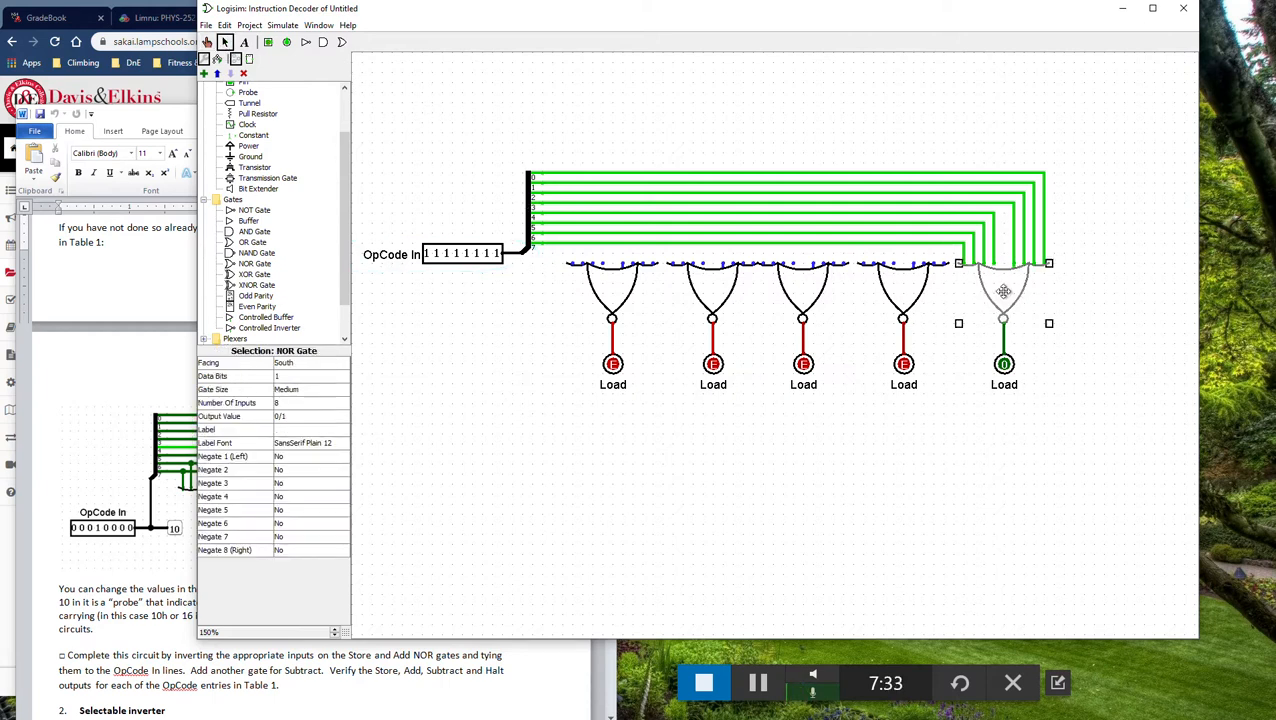
left_click(278, 456)
left_click(291, 482)
left_click(290, 469)
left_click(302, 495)
left_click(300, 483)
left_click(304, 508)
left_click(304, 496)
left_click(306, 521)
left_click(306, 510)
left_click(306, 523)
left_click(306, 523)
left_click(306, 536)
left_click(307, 537)
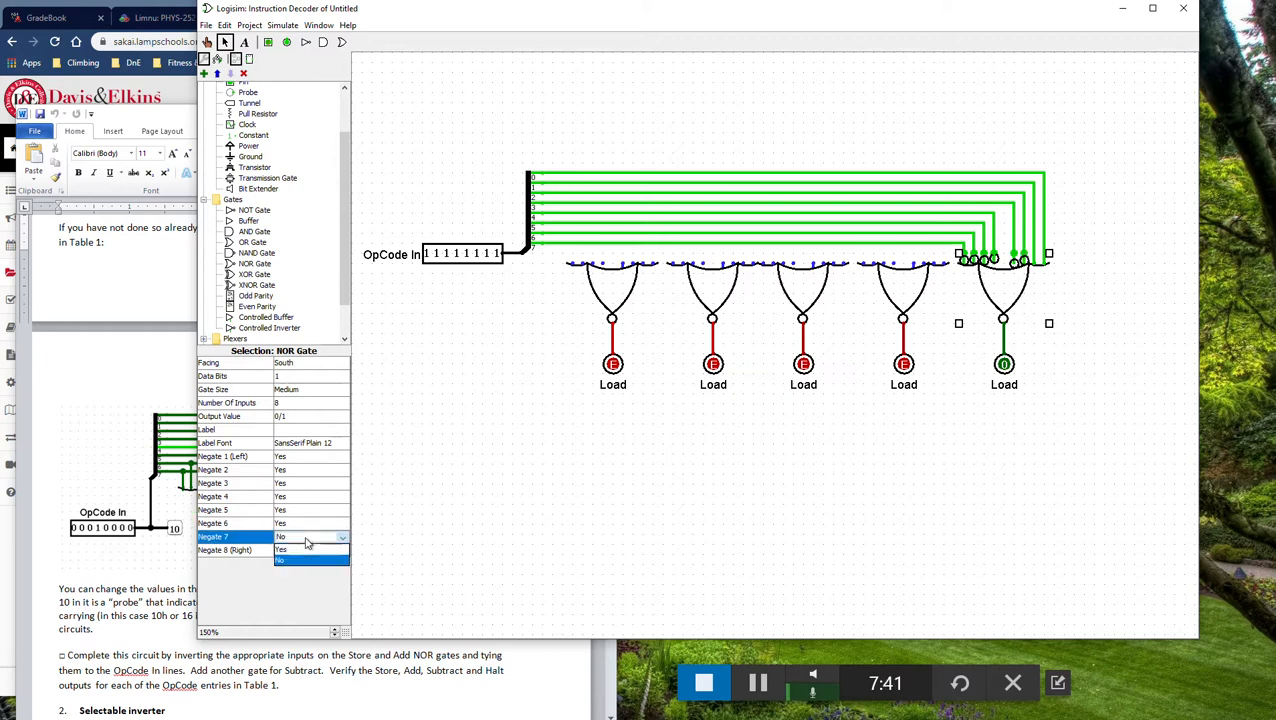
left_click(307, 549)
left_click(307, 550)
left_click(307, 564)
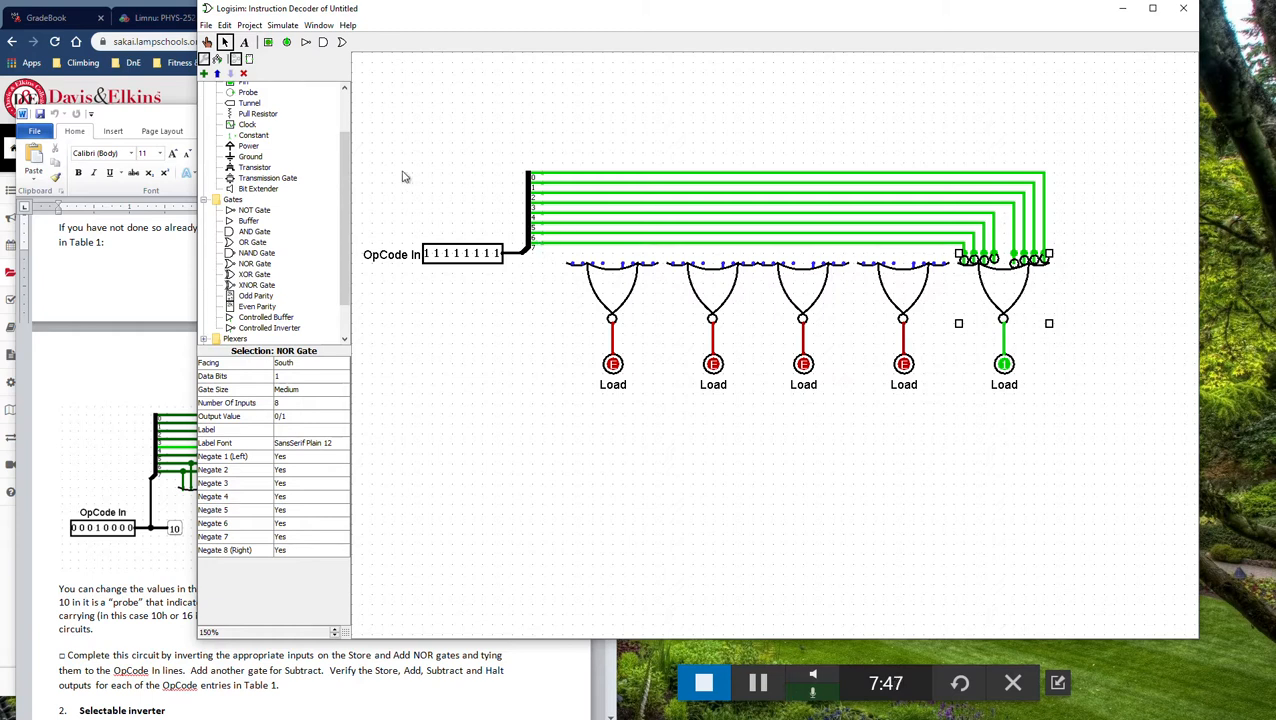
- Place a north-facing hexadecimal probe directly below the junction between the OpCode In pin and the splitter, and wire it to that line
left_click(247, 92)
left_click(312, 363)
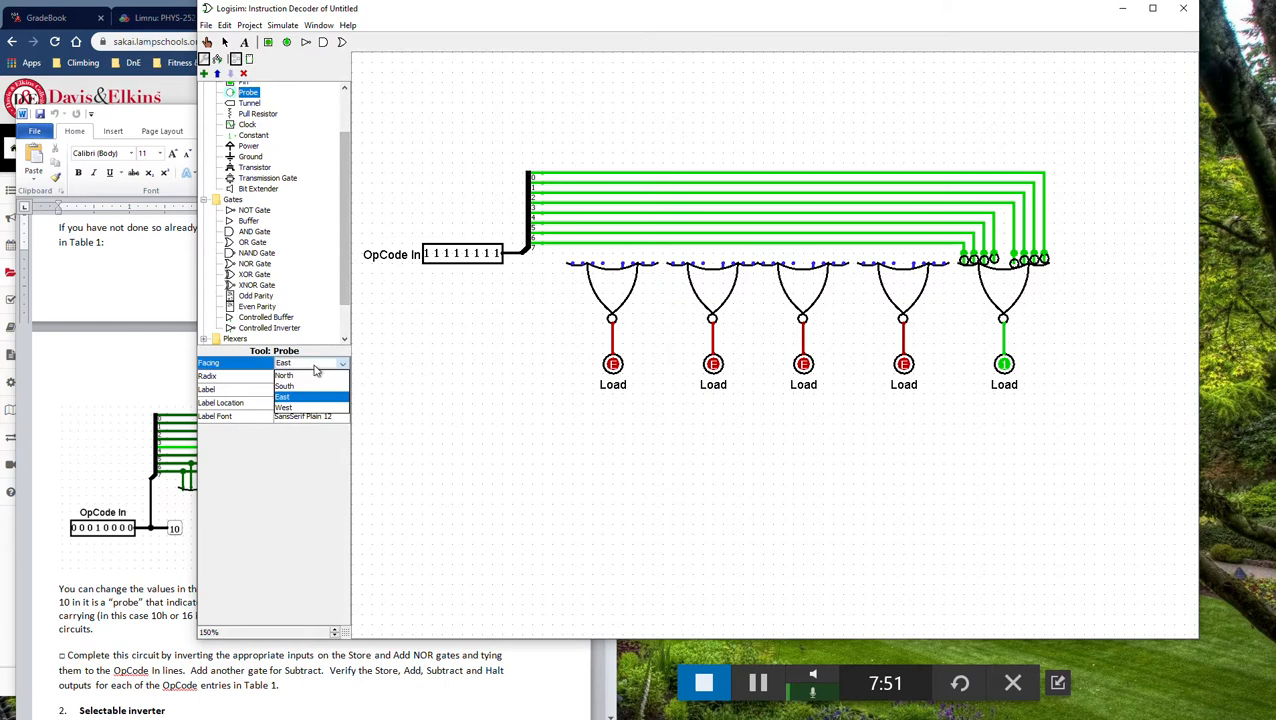
left_click(284, 375)
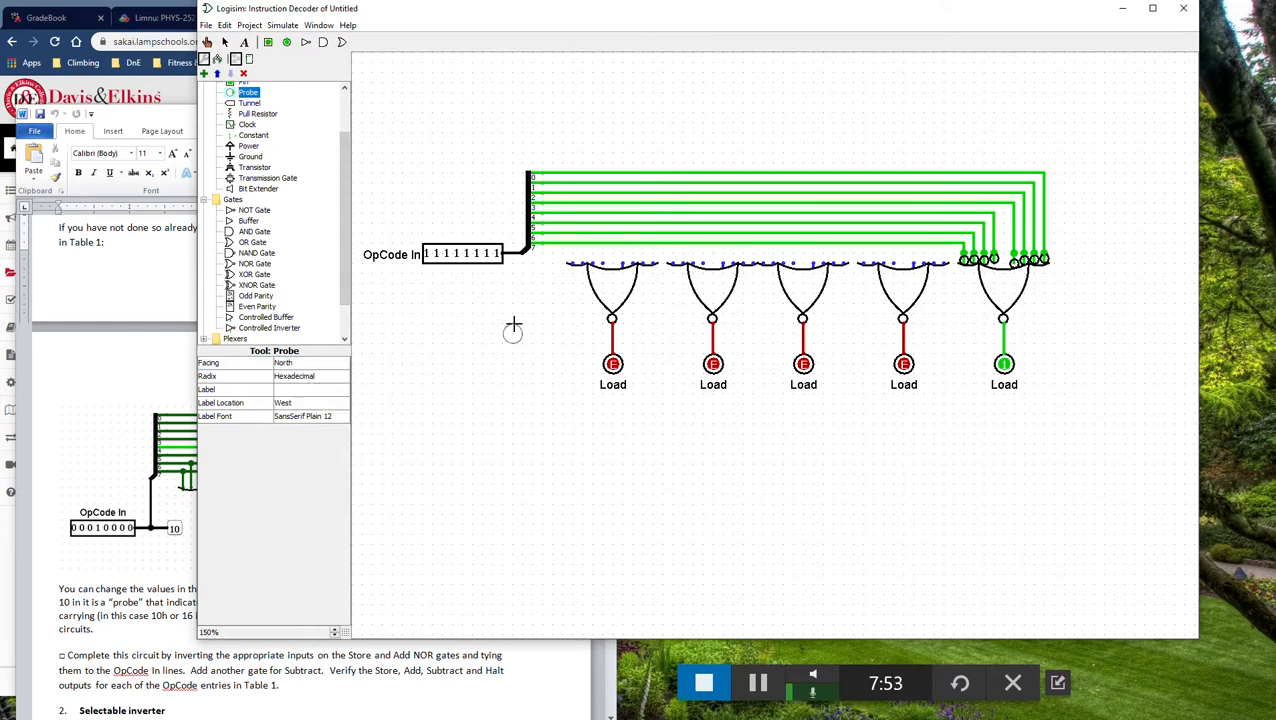
left_click(527, 275)
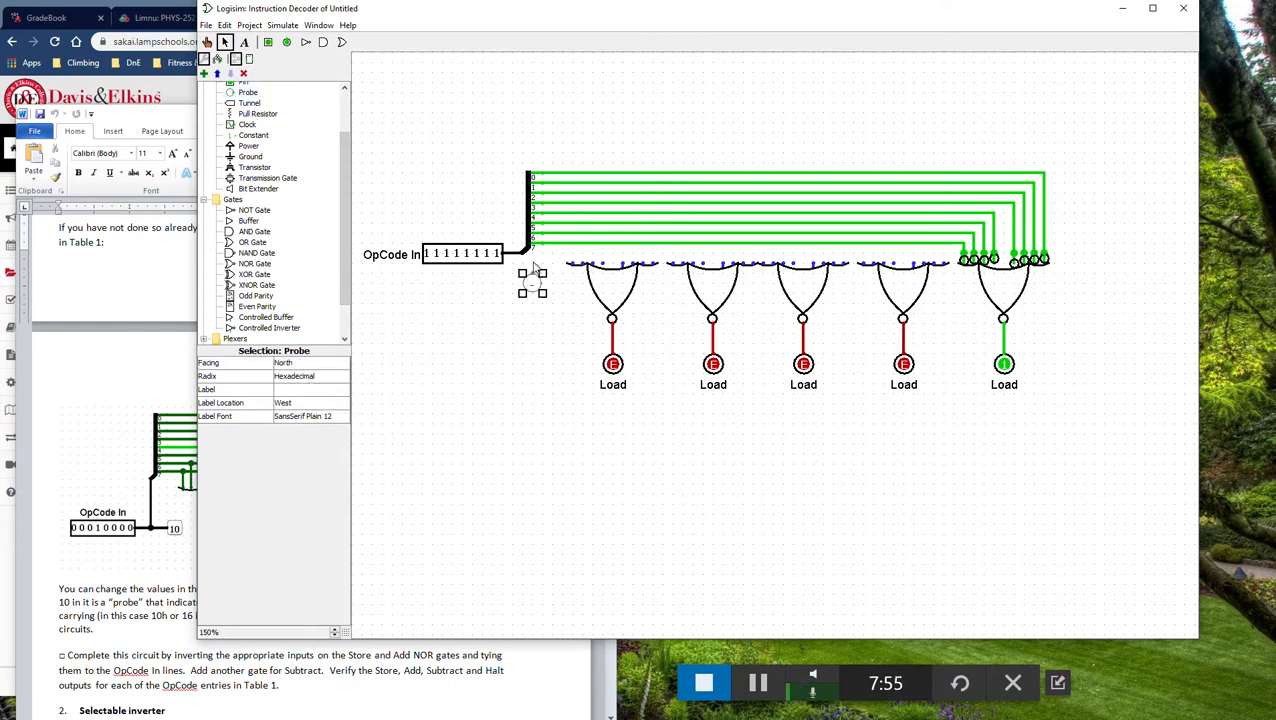
left_click_drag(523, 259, 522, 253)
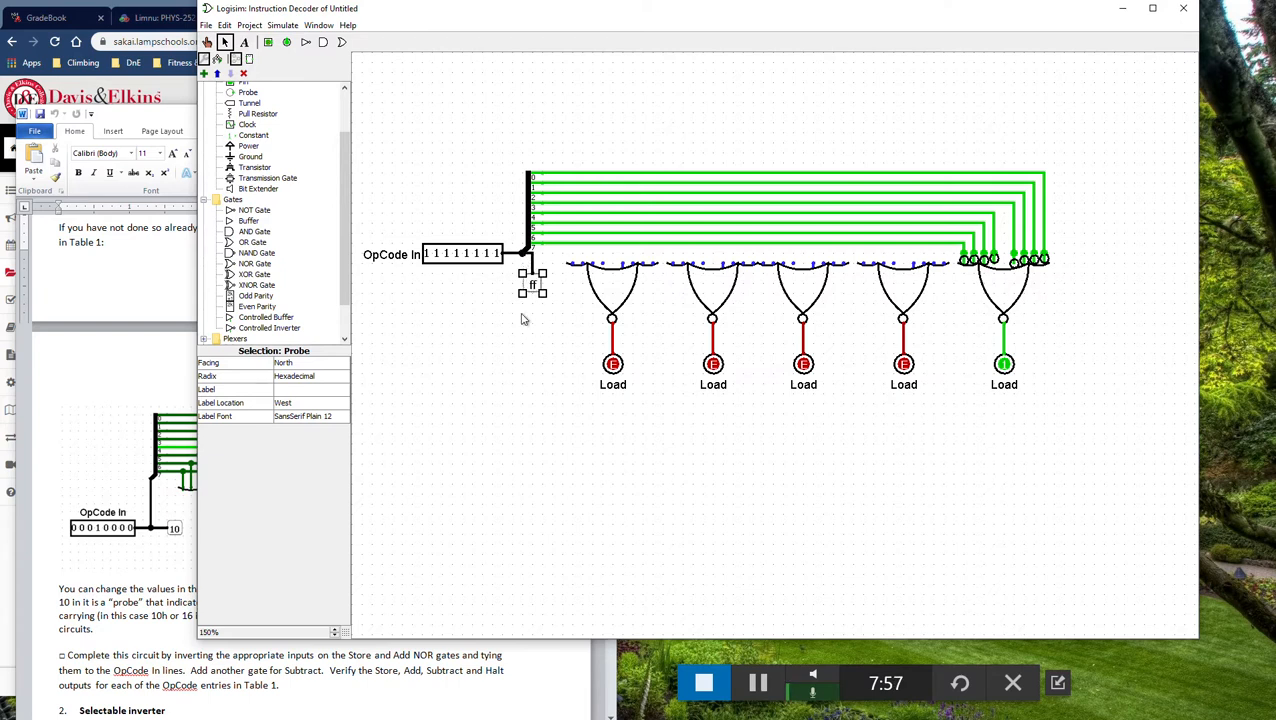
left_click(300, 389)
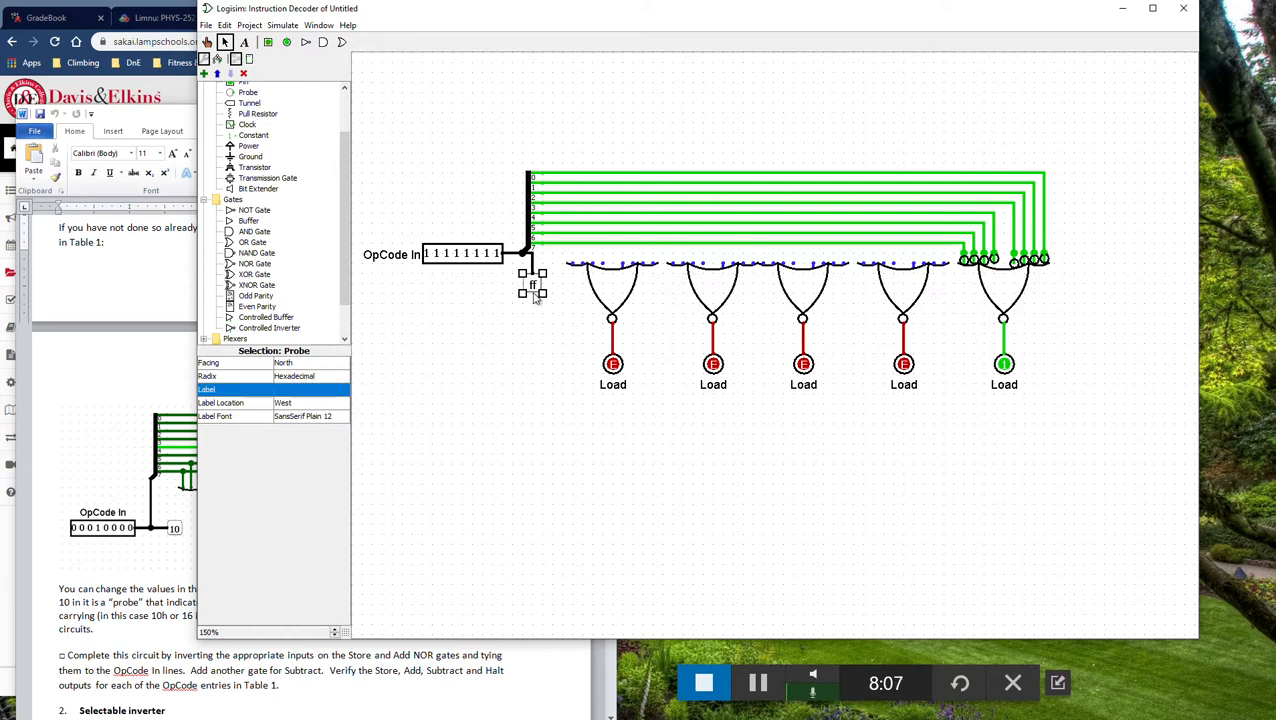
left_click_drag(535, 298, 520, 314)
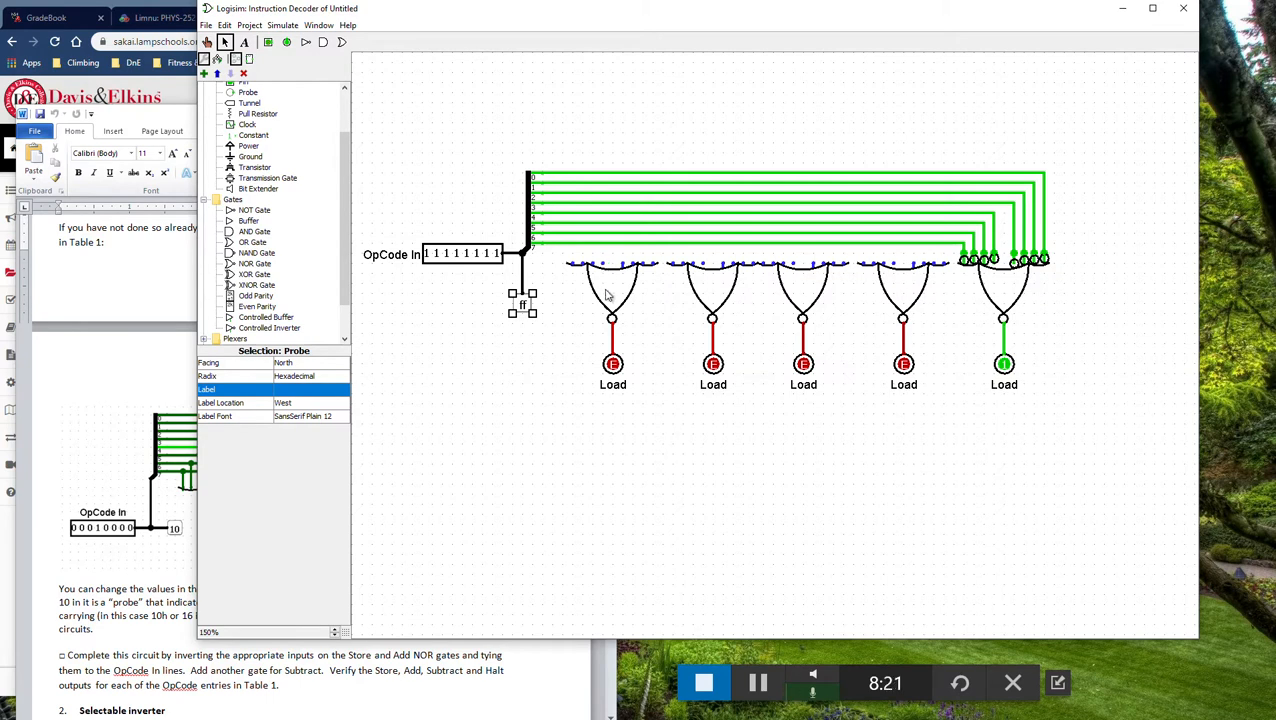
- Check the Load opcode in Table 1 of the Lab 8 Online Word document, and negate input 4 of the leftmost NOR gate in Logisim
left_click(187, 315)
scroll(181, 318, "up", 15)
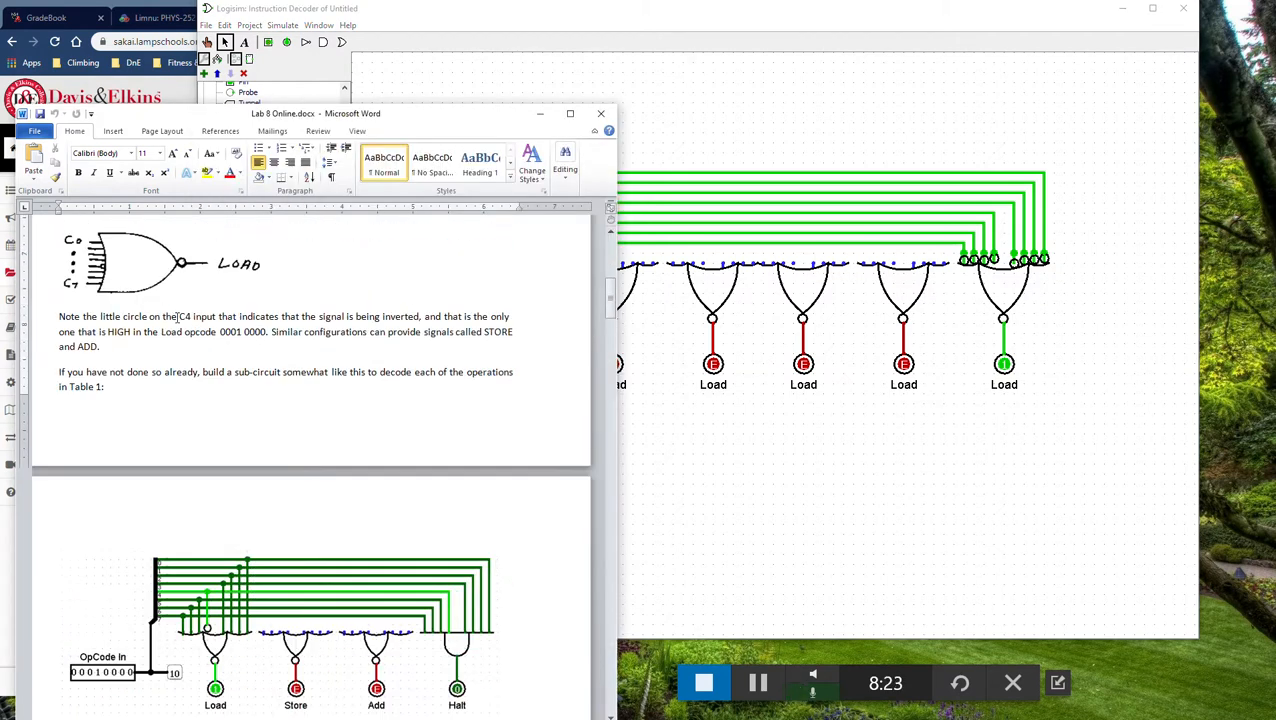
scroll(181, 318, "up", 1)
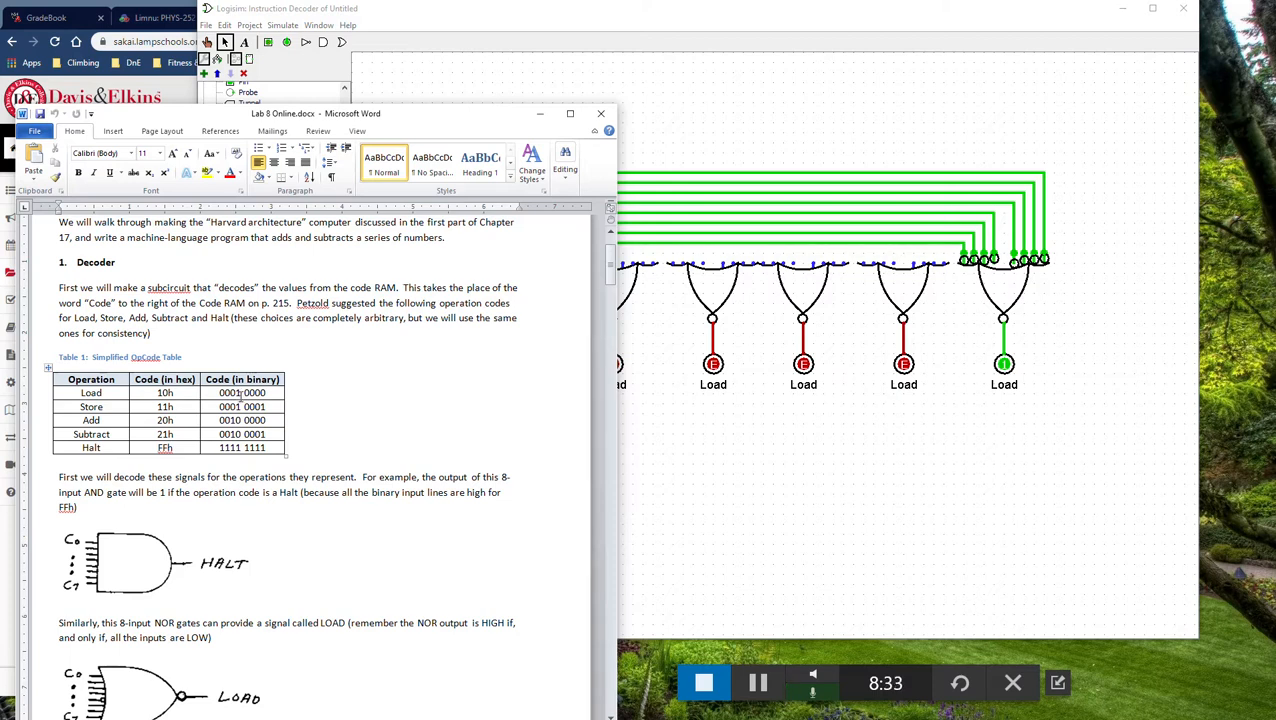
left_click(621, 335)
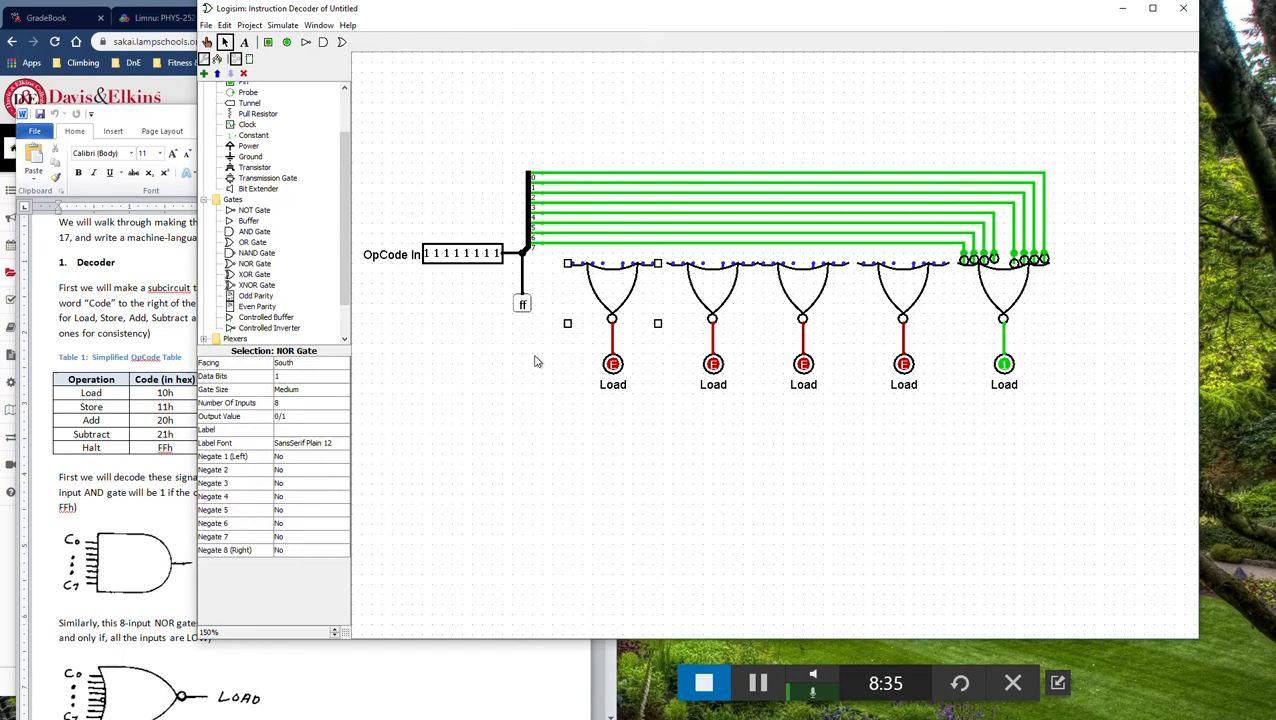
left_click(292, 497)
left_click(300, 510)
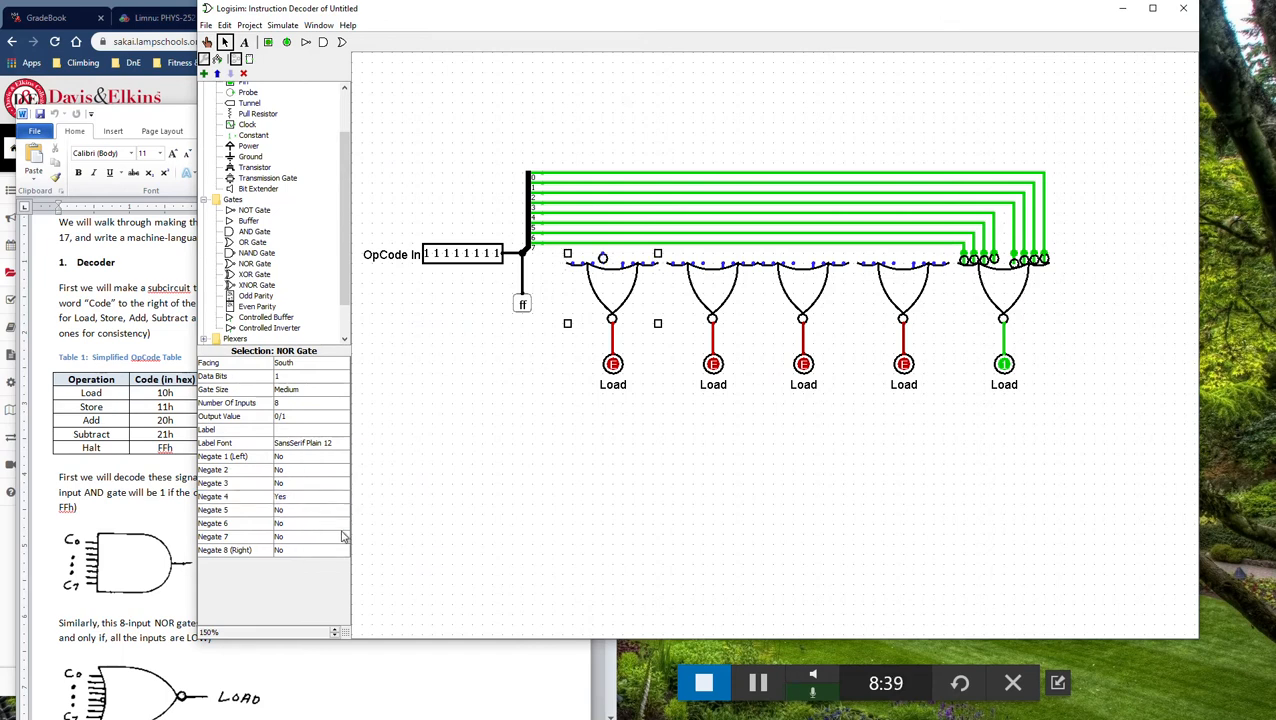
- Wire the eight splitter lines to the leftmost NOR gate's inputs, from bit 7 on the leftmost input to bit 0 on the rightmost
left_click_drag(572, 243, 592, 262)
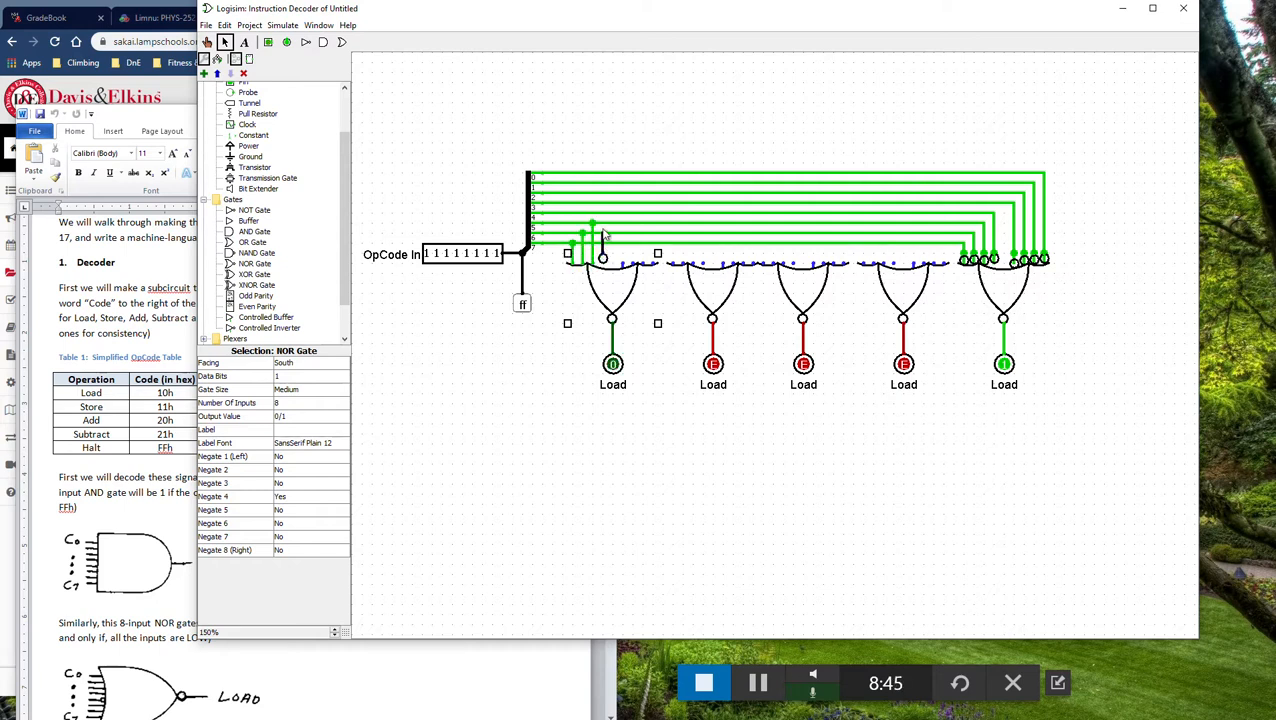
left_click_drag(602, 212, 602, 258)
mouse_move(622, 202)
left_mouse_down()
mouse_move(622, 262)
mouse_move(632, 196)
left_mouse_up()
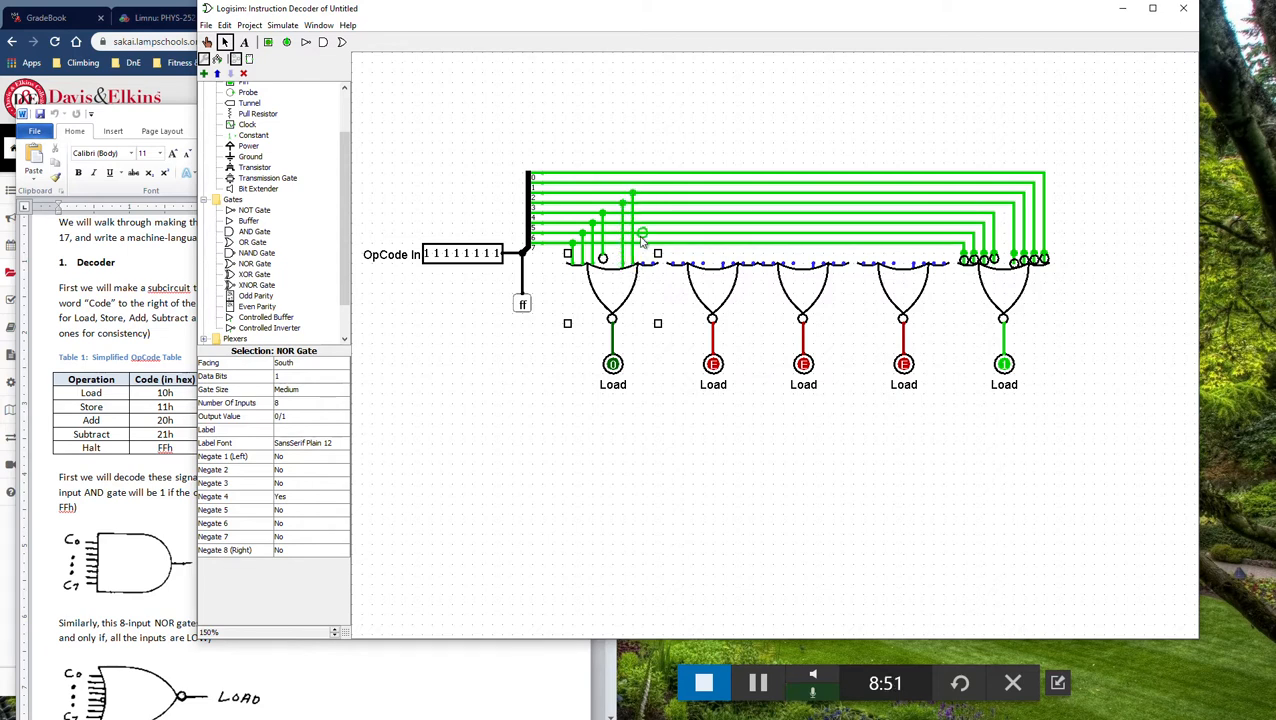
left_click_drag(642, 264, 643, 183)
left_click_drag(655, 264, 652, 174)
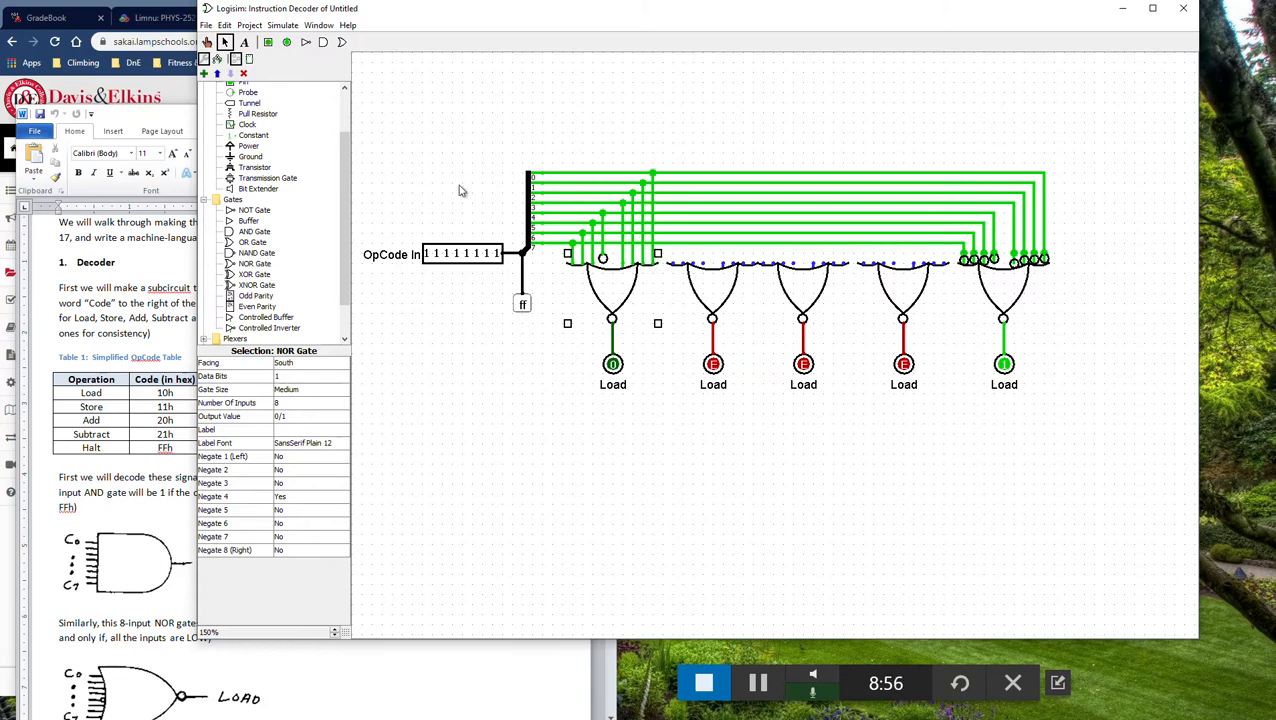
- Set the OpCode In pin to 00010000 to test the Load gate
left_click(206, 41)
left_click(427, 255)
left_click(436, 256)
left_click(446, 256)
left_click(466, 256)
left_click(476, 256)
left_click(486, 256)
left_click(496, 256)
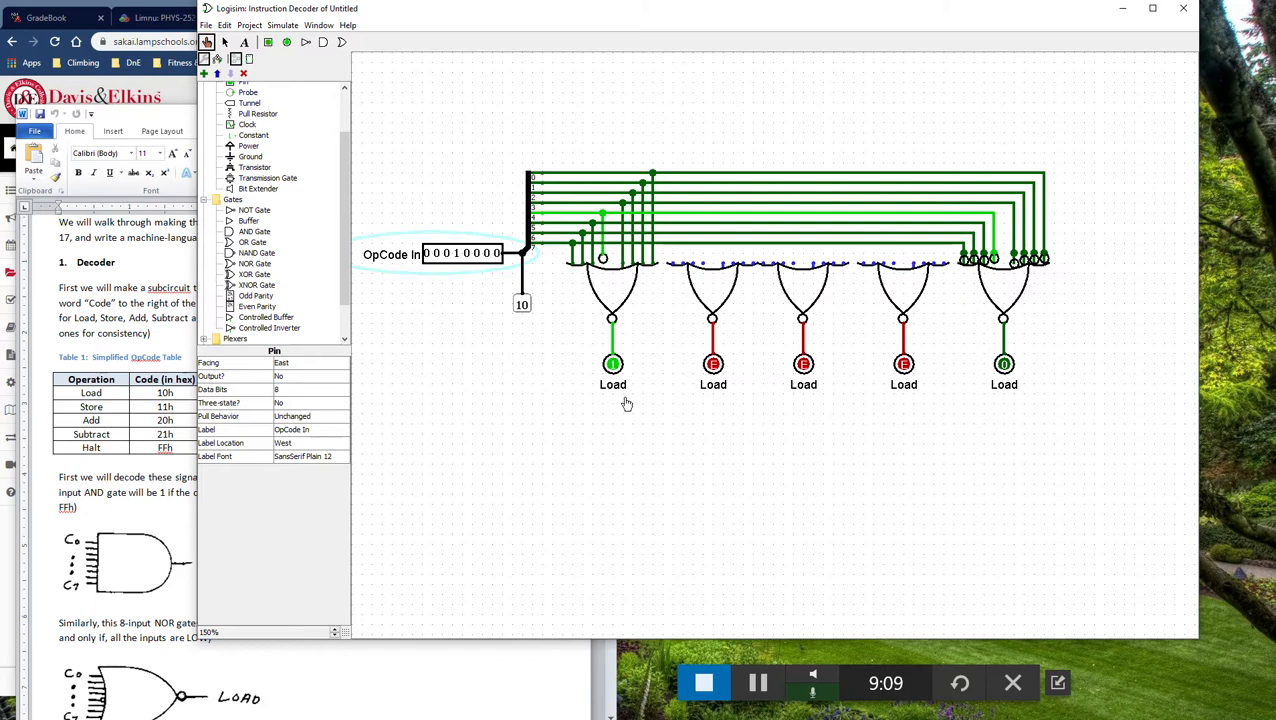
- Change the label of the second output pin from the left to Store
left_click(224, 41)
left_click(698, 390)
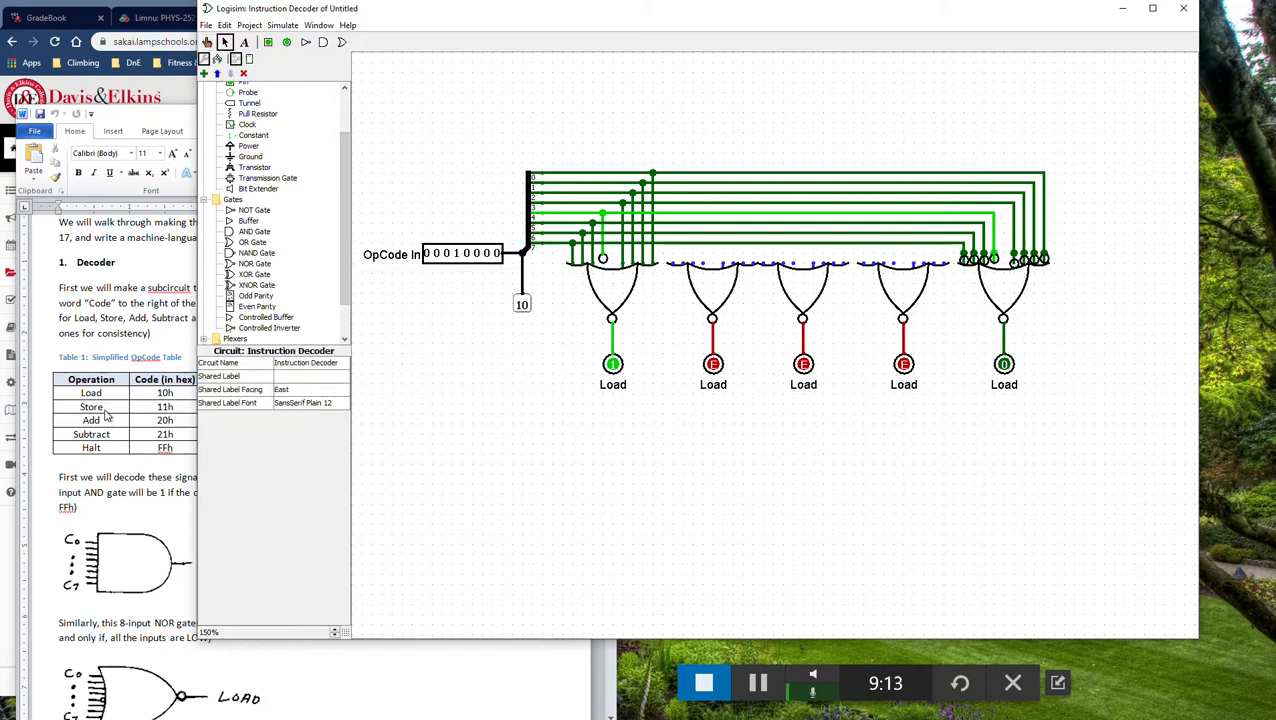
left_click(716, 392)
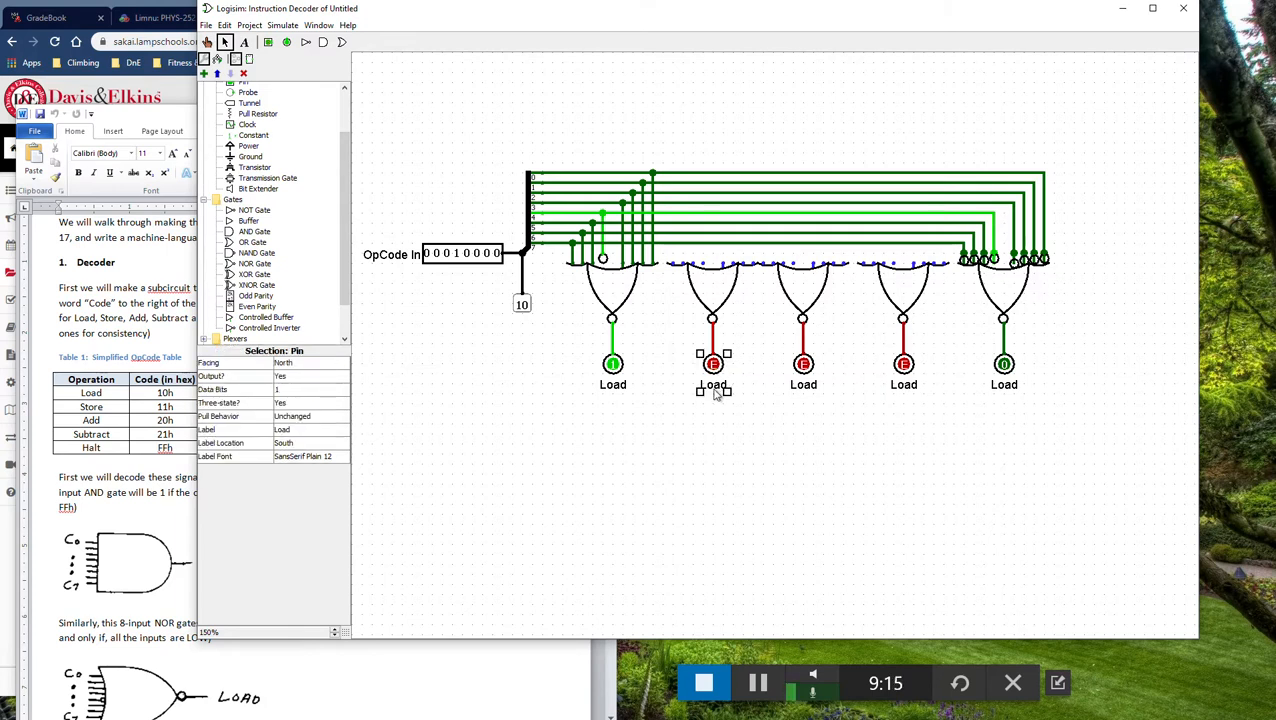
left_click(300, 431)
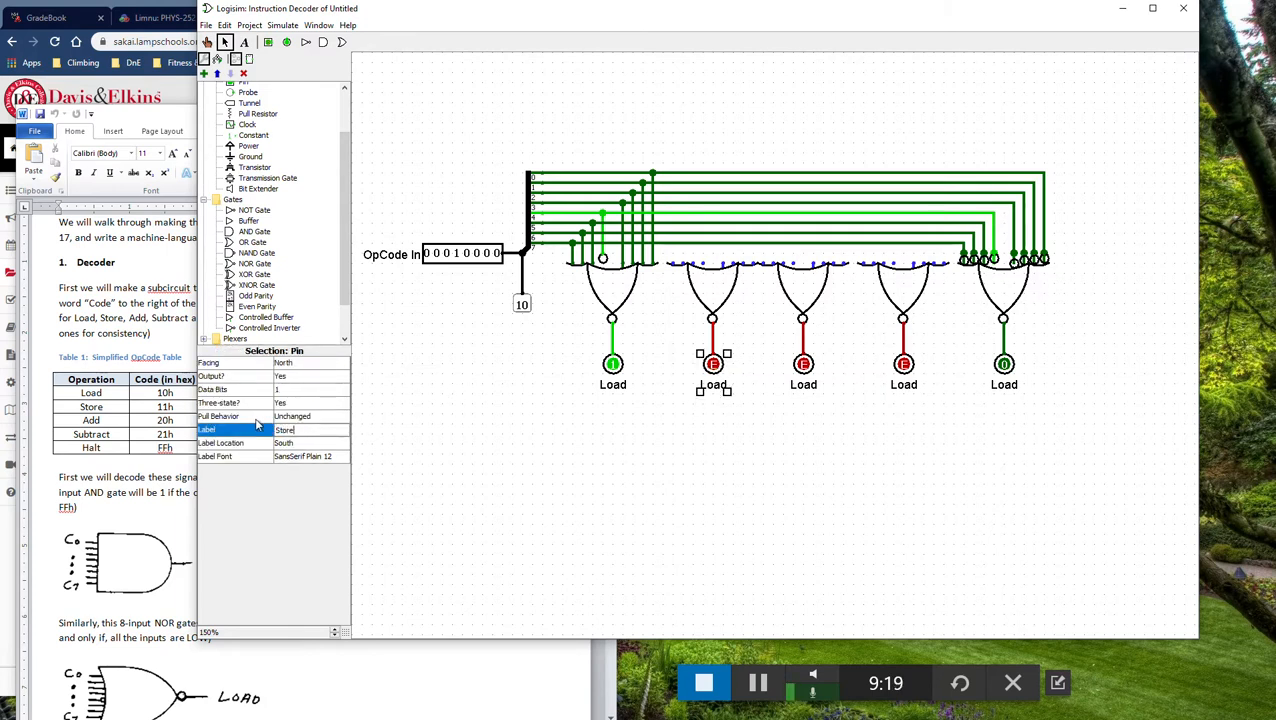
type("Store")
key("Return")
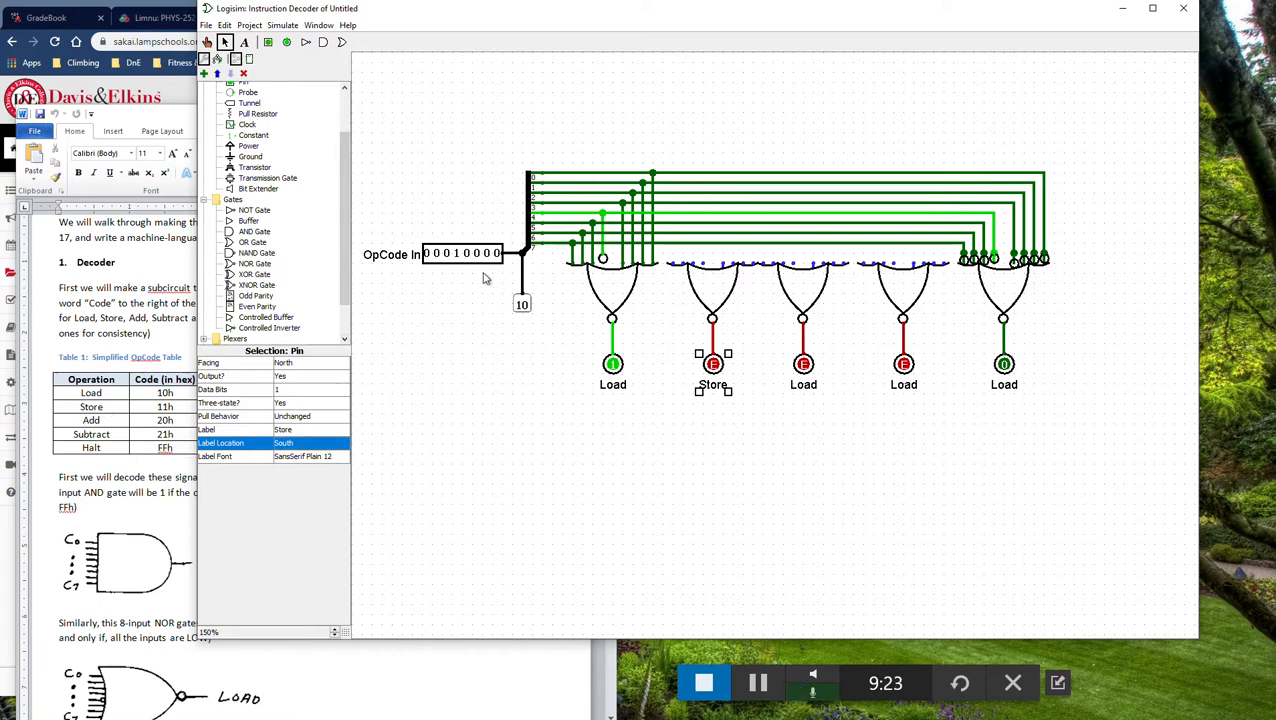
- Set the OpCode In pin to the Store opcode, 00010001
left_click(207, 42)
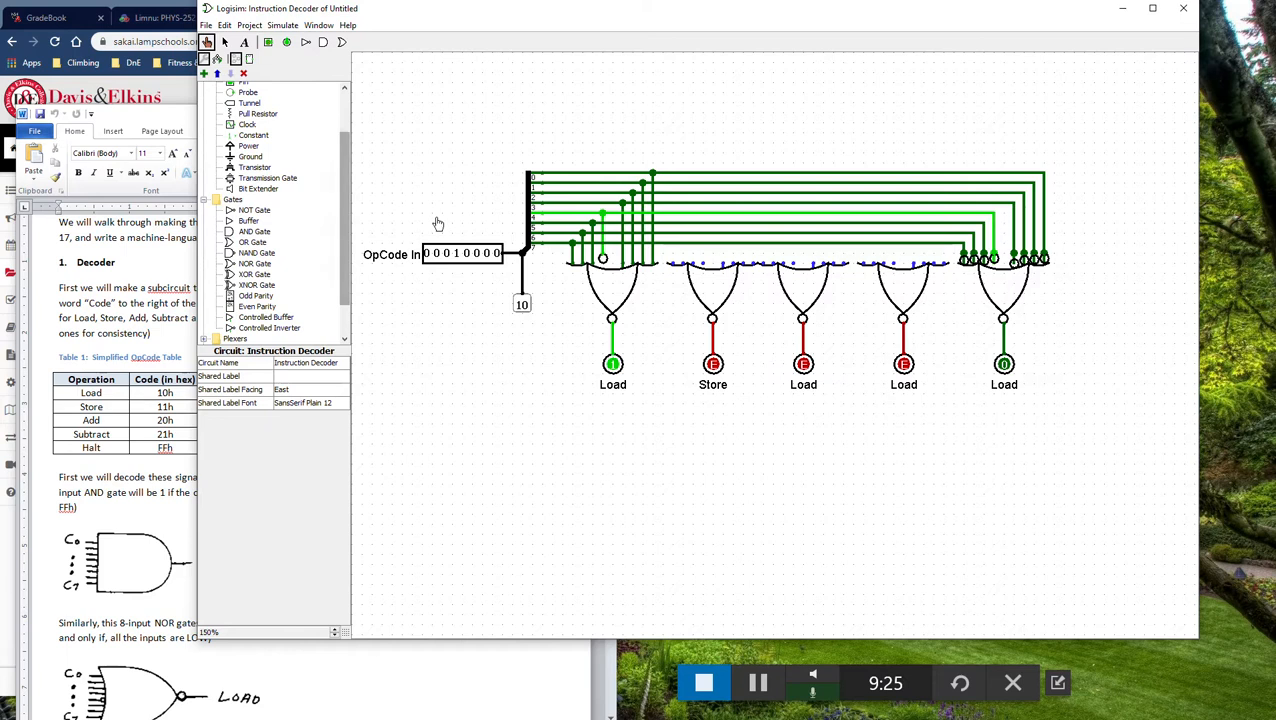
left_click(503, 258)
left_click(497, 255)
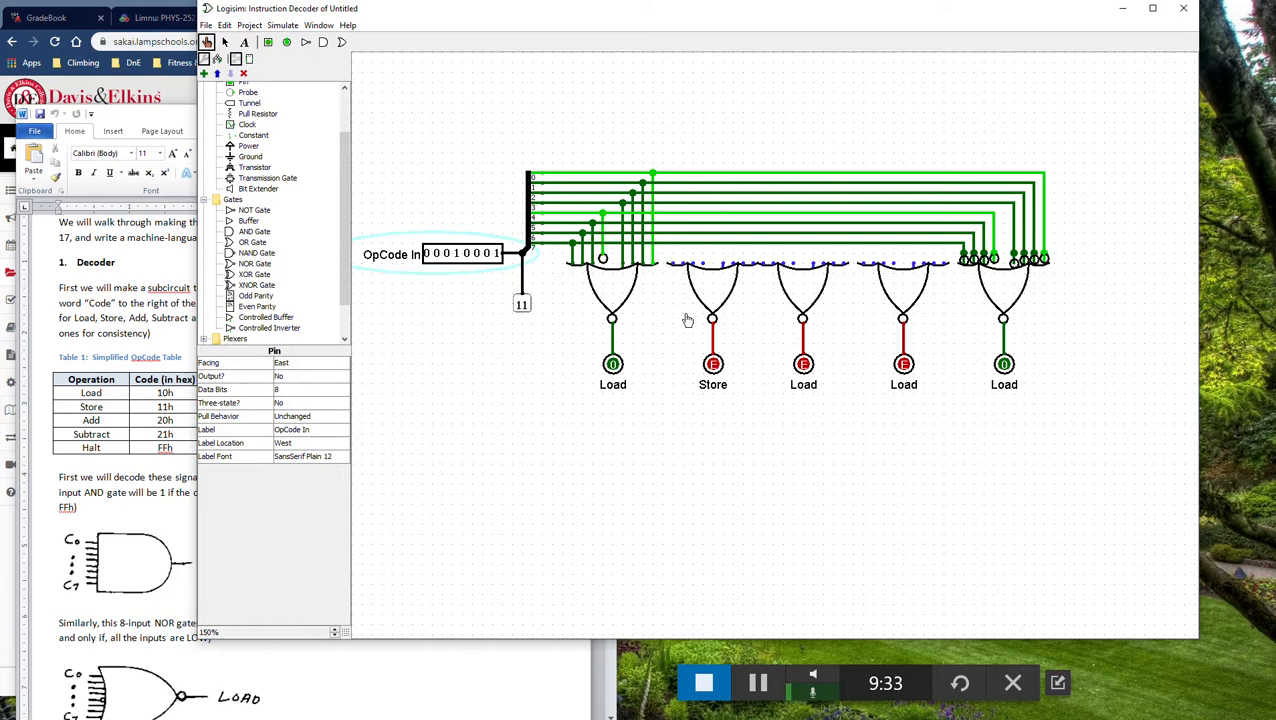
- Negate inputs 4 and 8 of the NOR gate above the Store output
left_click(225, 41)
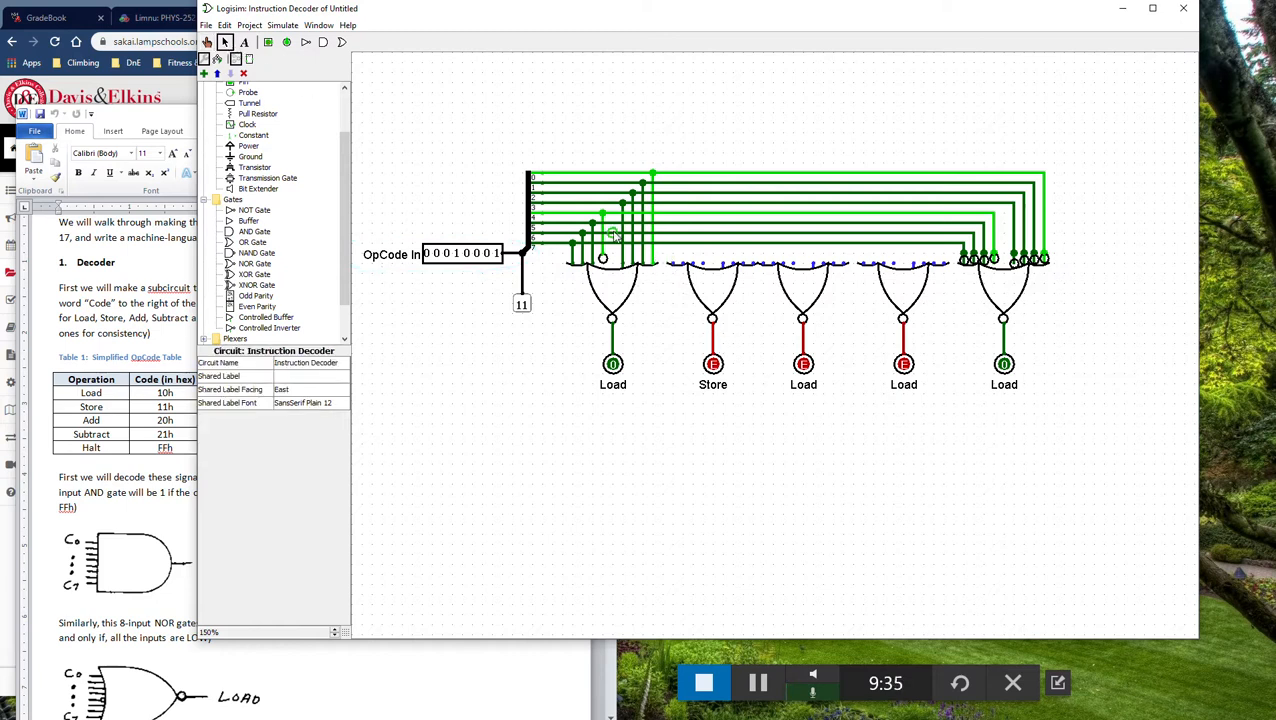
left_click(738, 280)
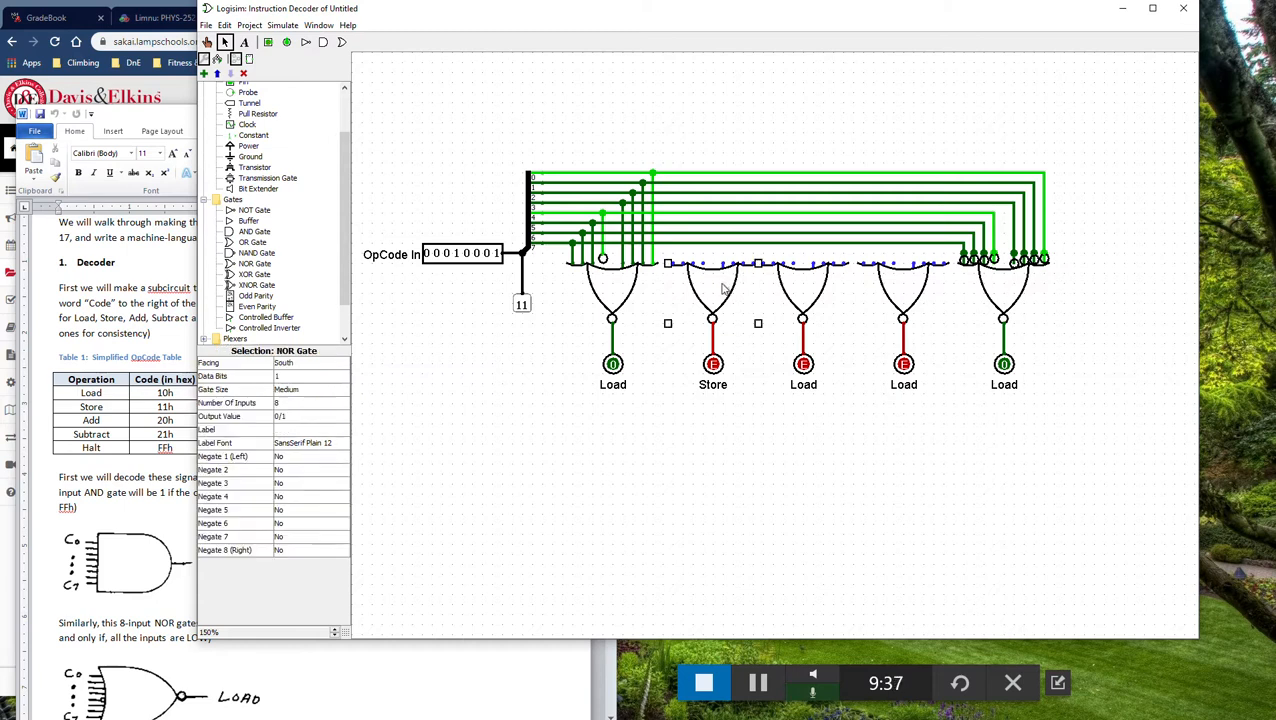
left_click(305, 497)
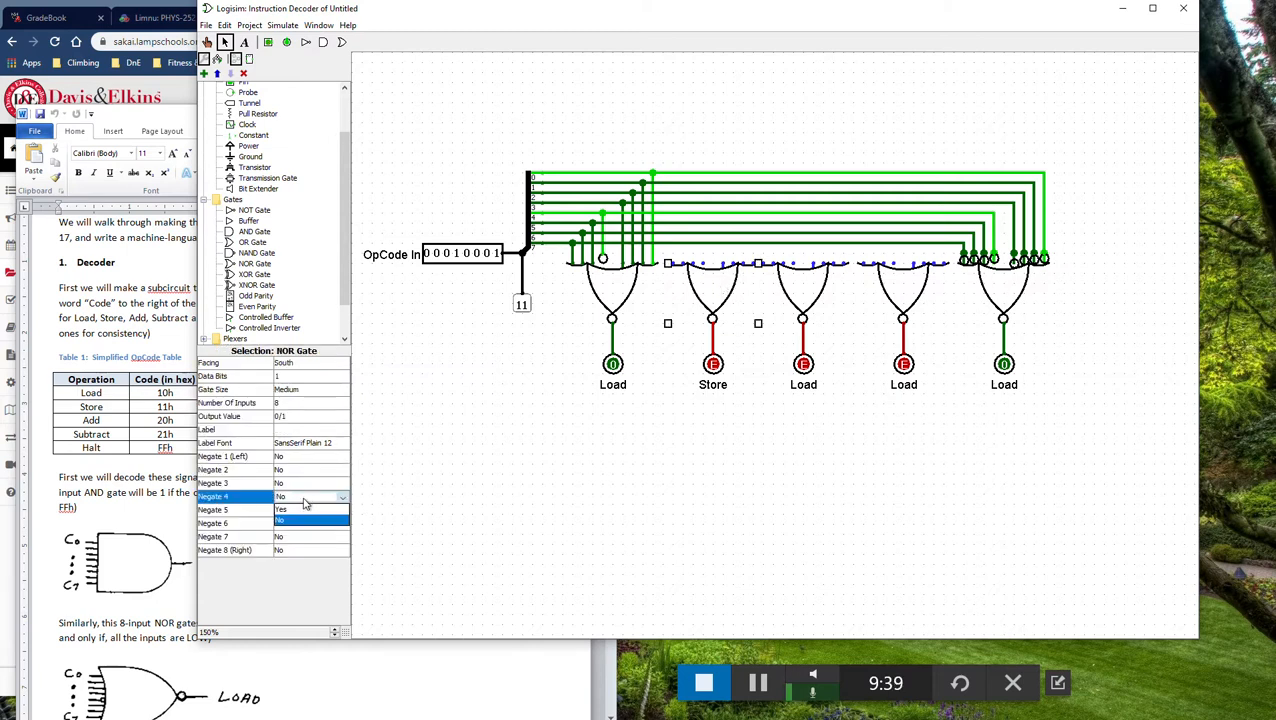
left_click(307, 520)
left_click(310, 552)
left_click(316, 571)
- Wire the eight splitter lines to the Store NOR gate's inputs, from bit 7 on the leftmost input to bit 0 on the rightmost
left_click_drag(679, 267, 703, 212)
left_click_drag(724, 259, 723, 204)
left_click_drag(733, 262, 734, 193)
left_click_drag(743, 262, 743, 184)
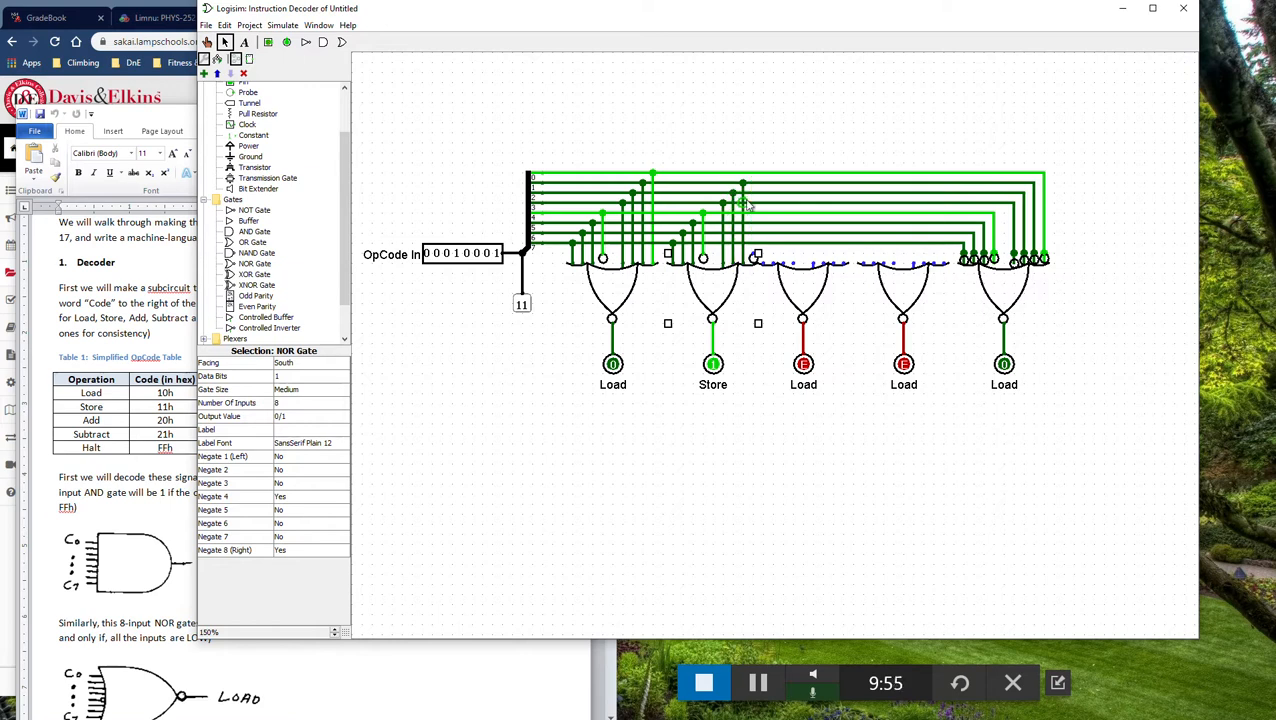
left_click_drag(753, 262, 753, 174)
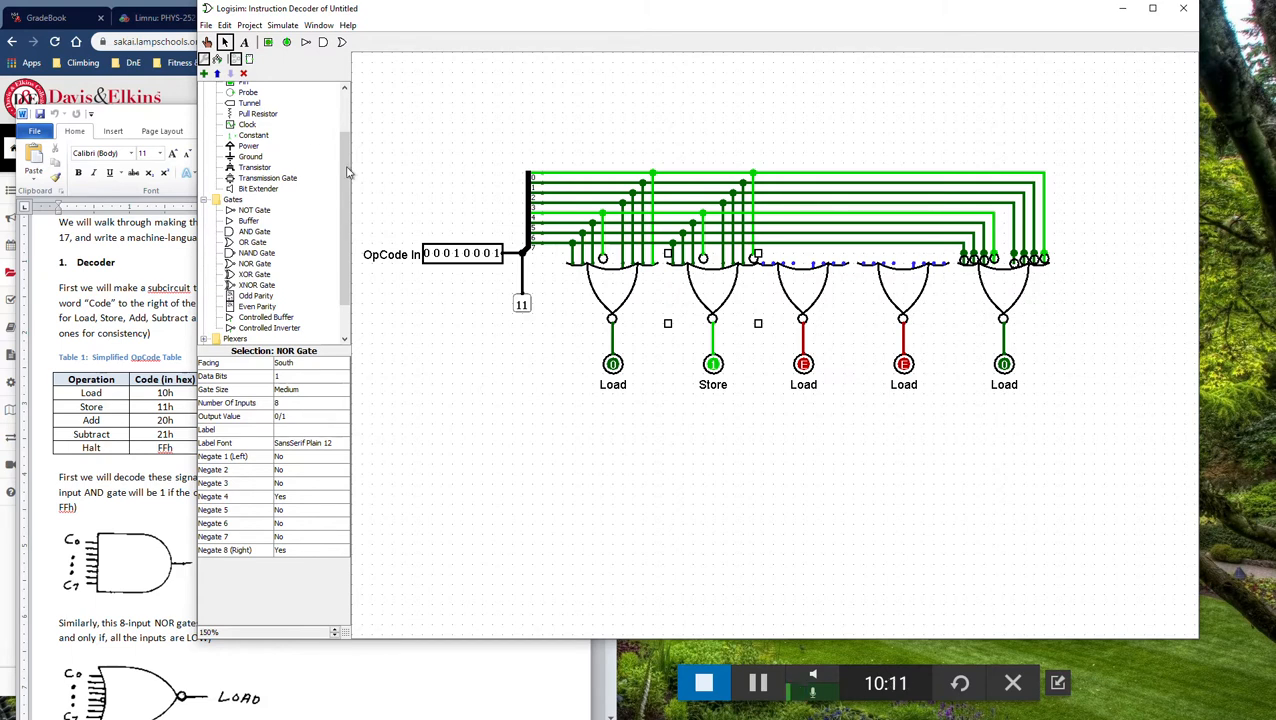
- Open the Instruction Decoder's appearance for editing and widen its rectangle to the right
left_click(250, 60)
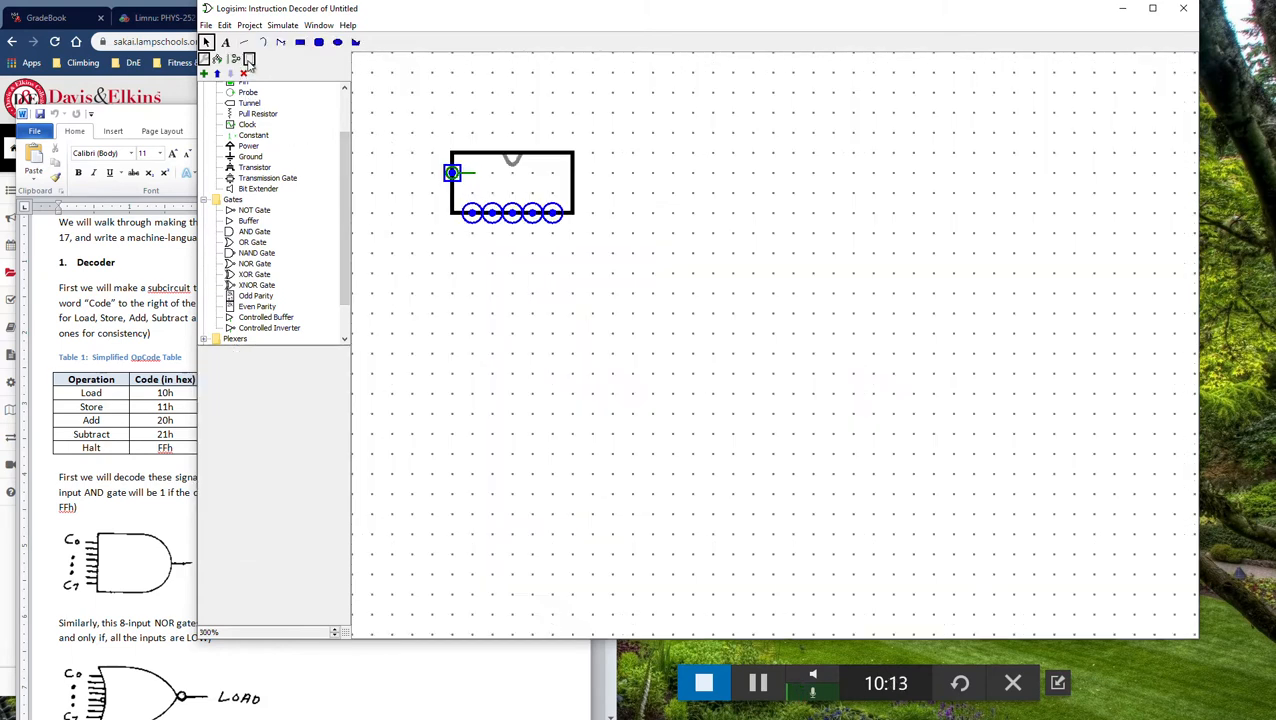
left_click(573, 188)
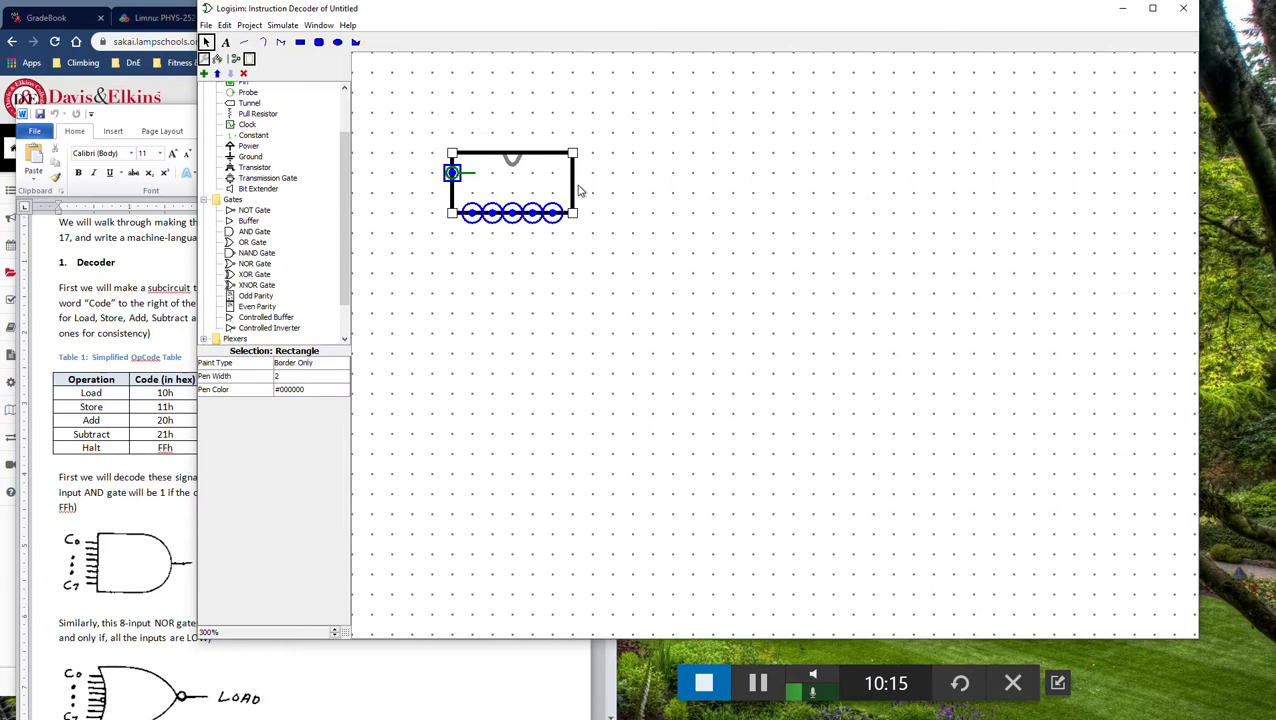
left_click_drag(574, 210, 817, 214)
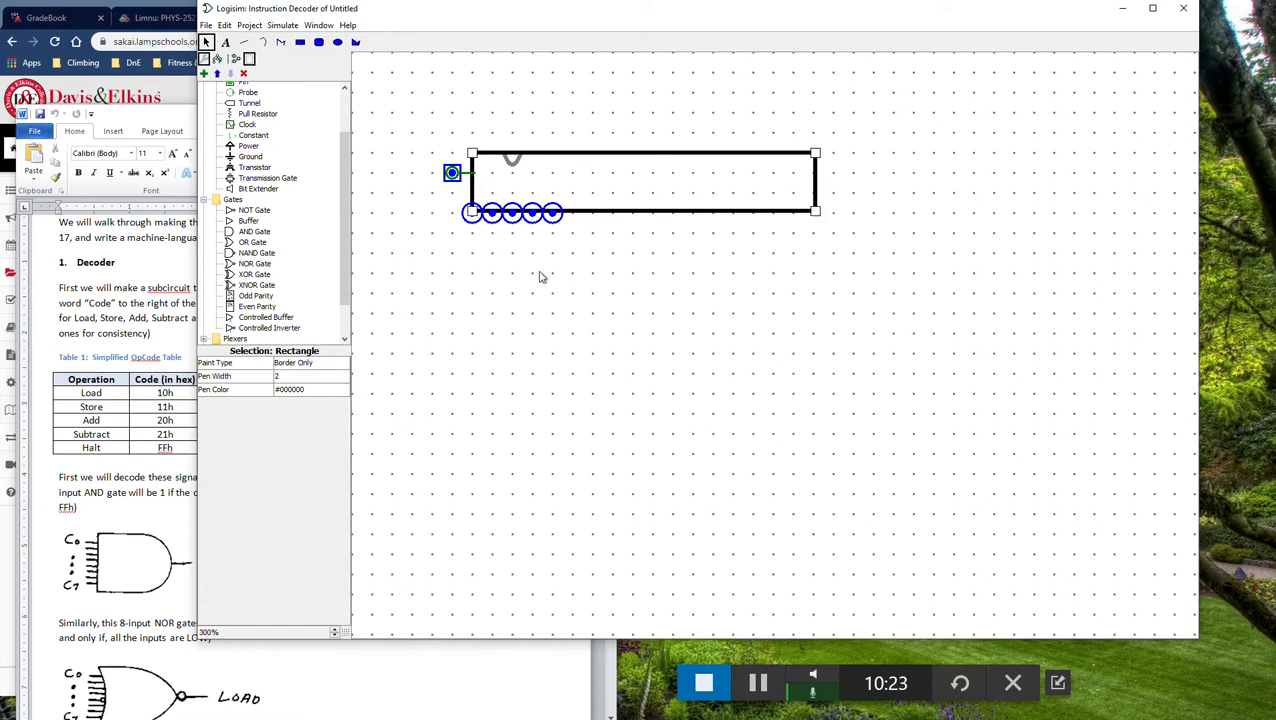
- Spread the five output ports out along the bottom edge of the widened rectangle
left_click_drag(551, 212, 793, 212)
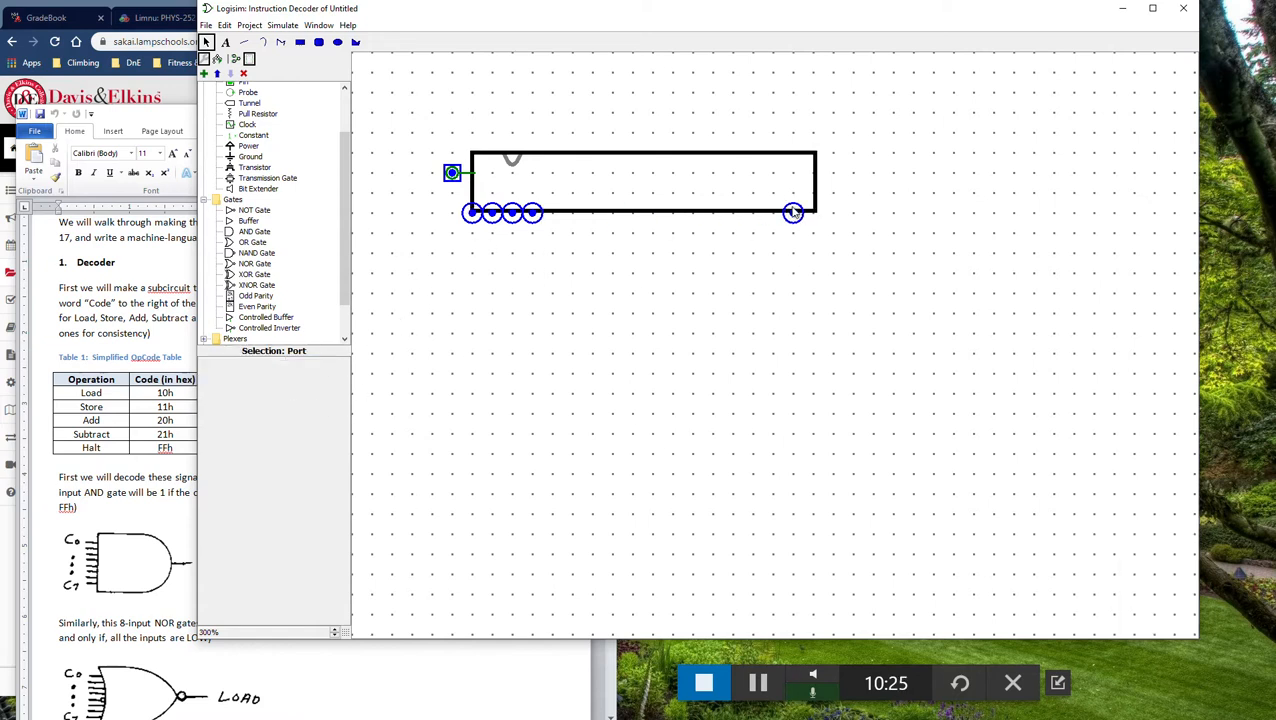
left_click_drag(531, 212, 733, 214)
left_click_drag(511, 213, 674, 214)
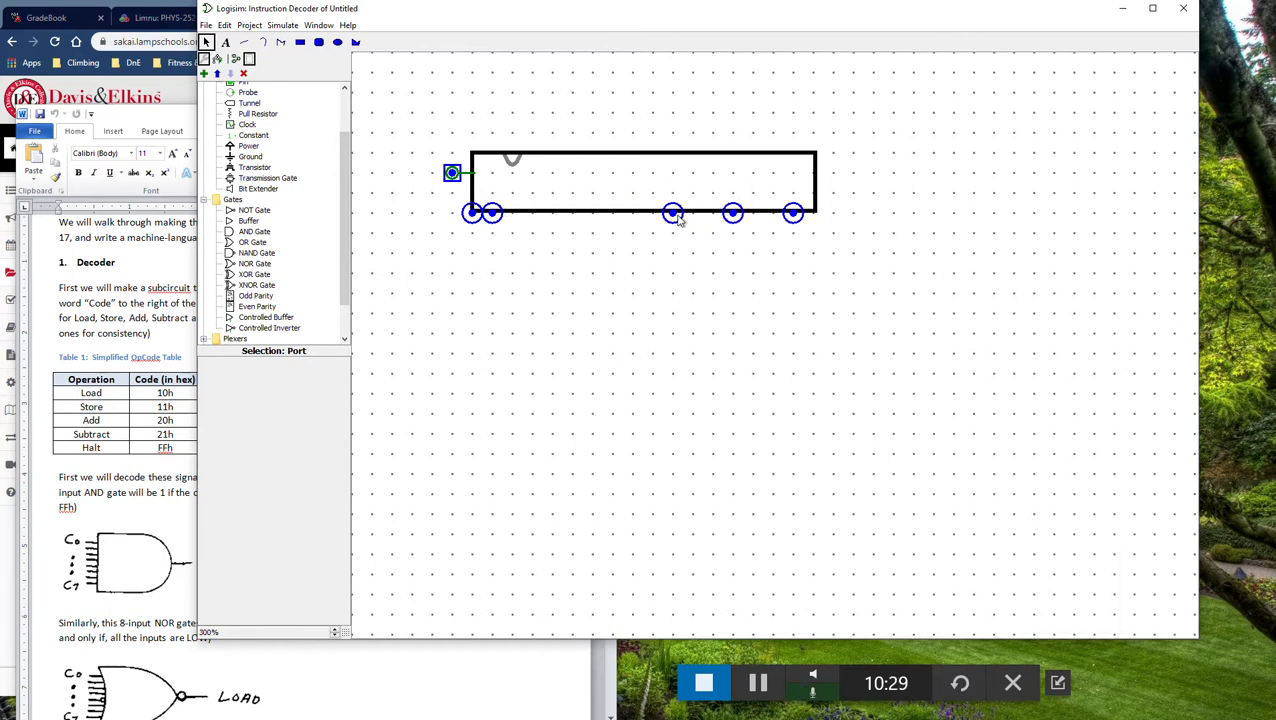
left_click_drag(493, 213, 613, 215)
left_click_drag(473, 213, 493, 215)
- Return to the Instruction Decoder's circuit layout and change the third output pin's label to Add
scroll(272, 115, "up", 3)
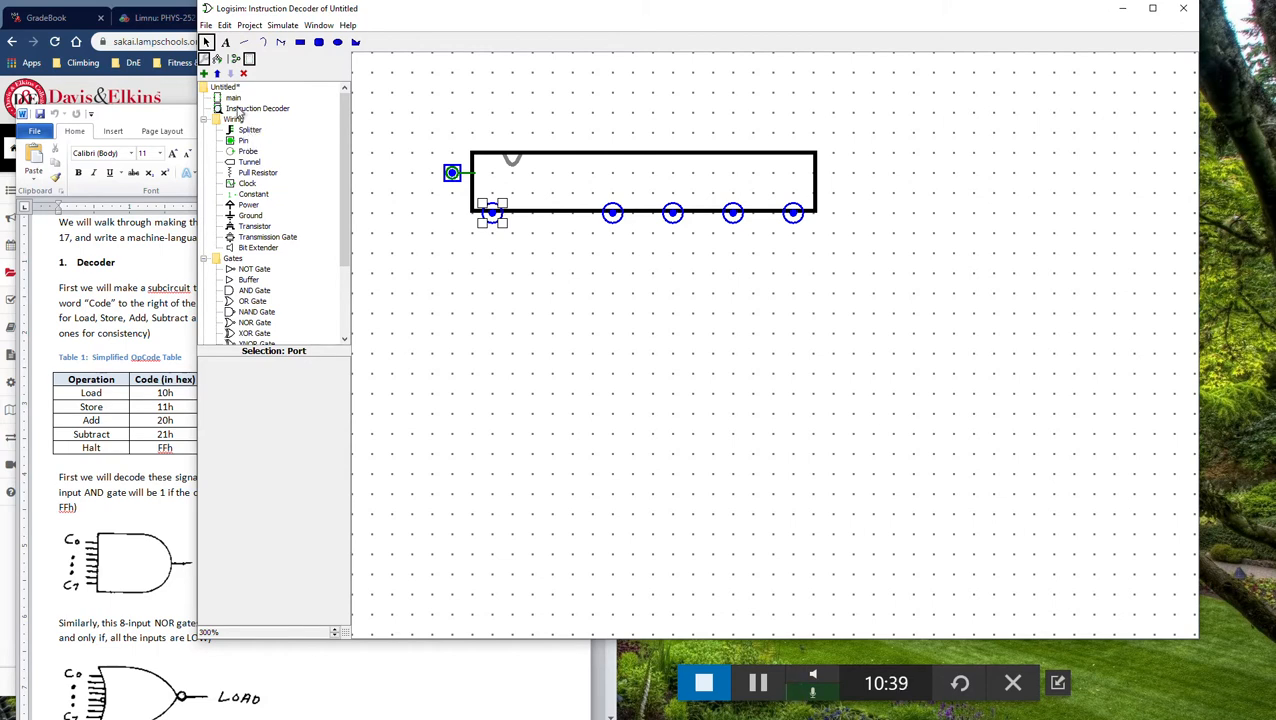
double_click(240, 111)
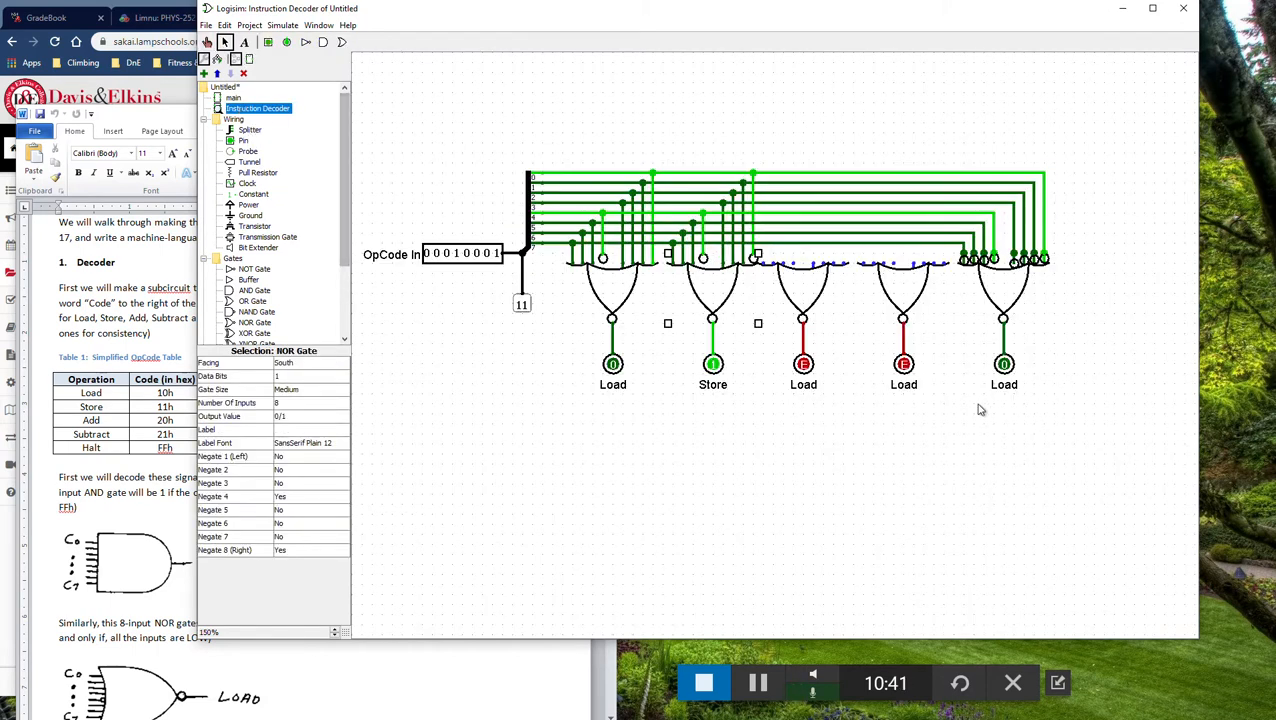
left_click(797, 383)
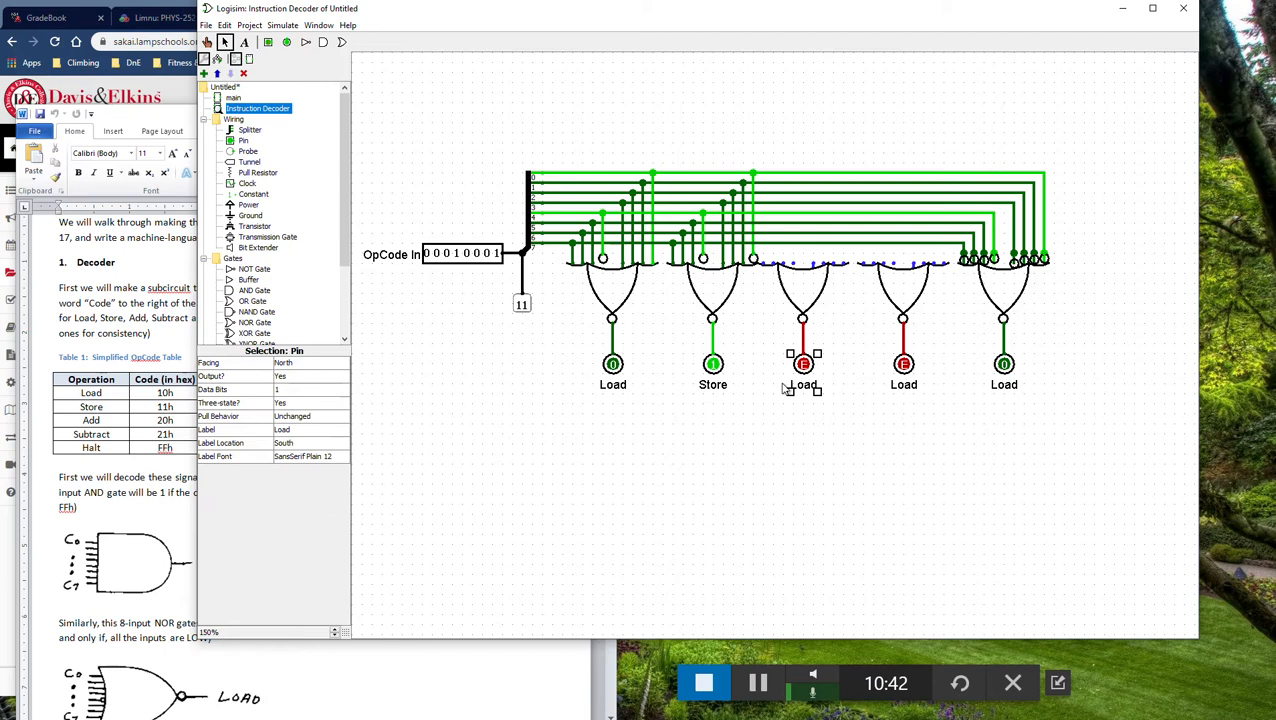
left_click(293, 432)
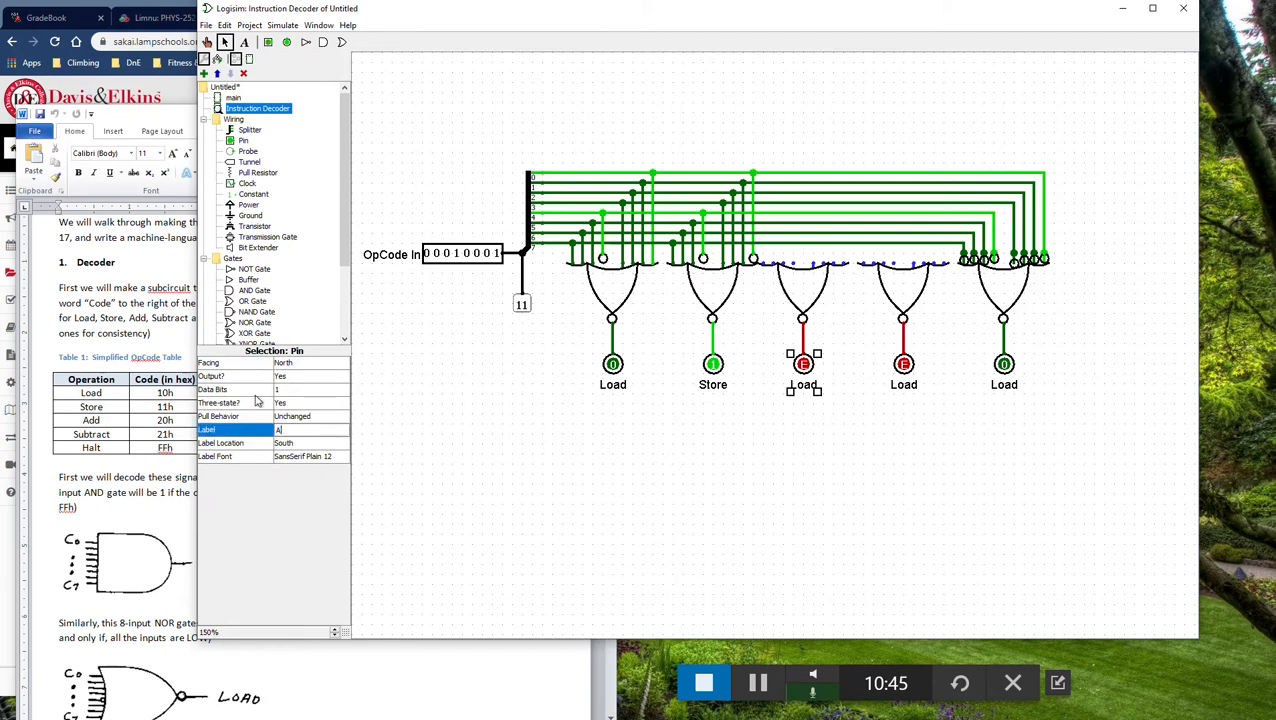
type("Add")
key("Return")
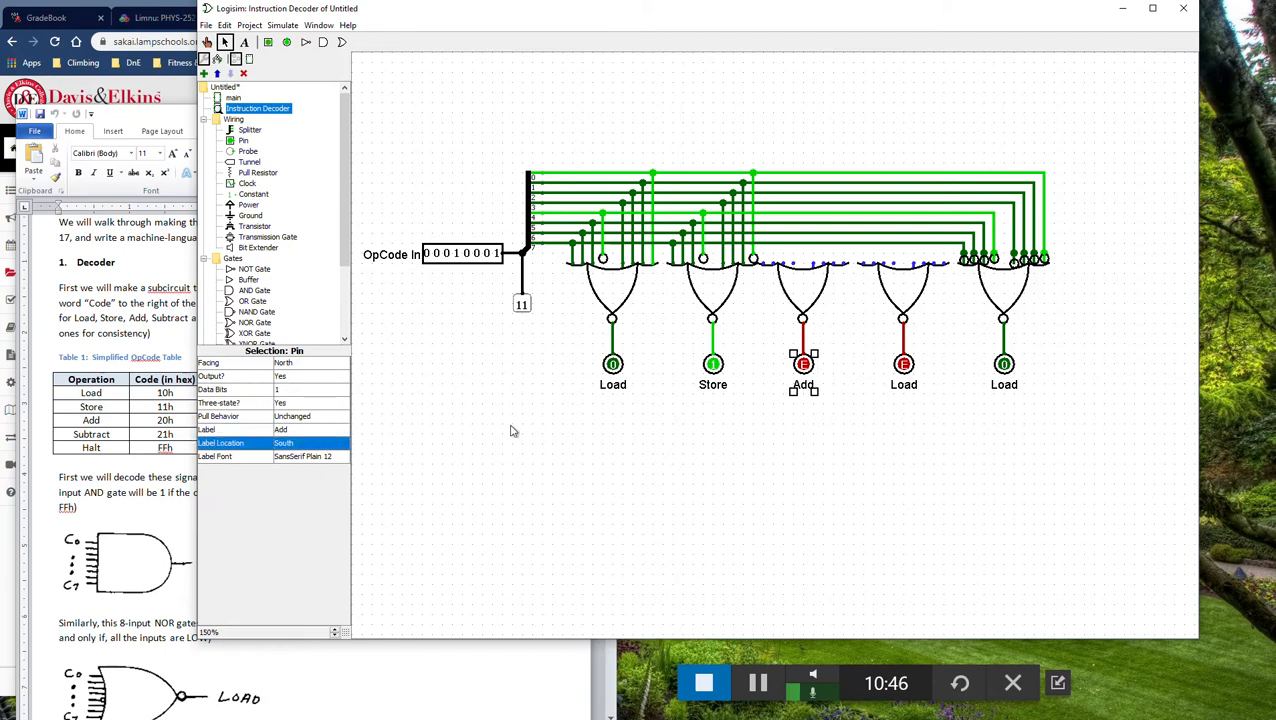
- Change the fourth output pin's label to Subtract
left_click(906, 378)
left_click(294, 430)
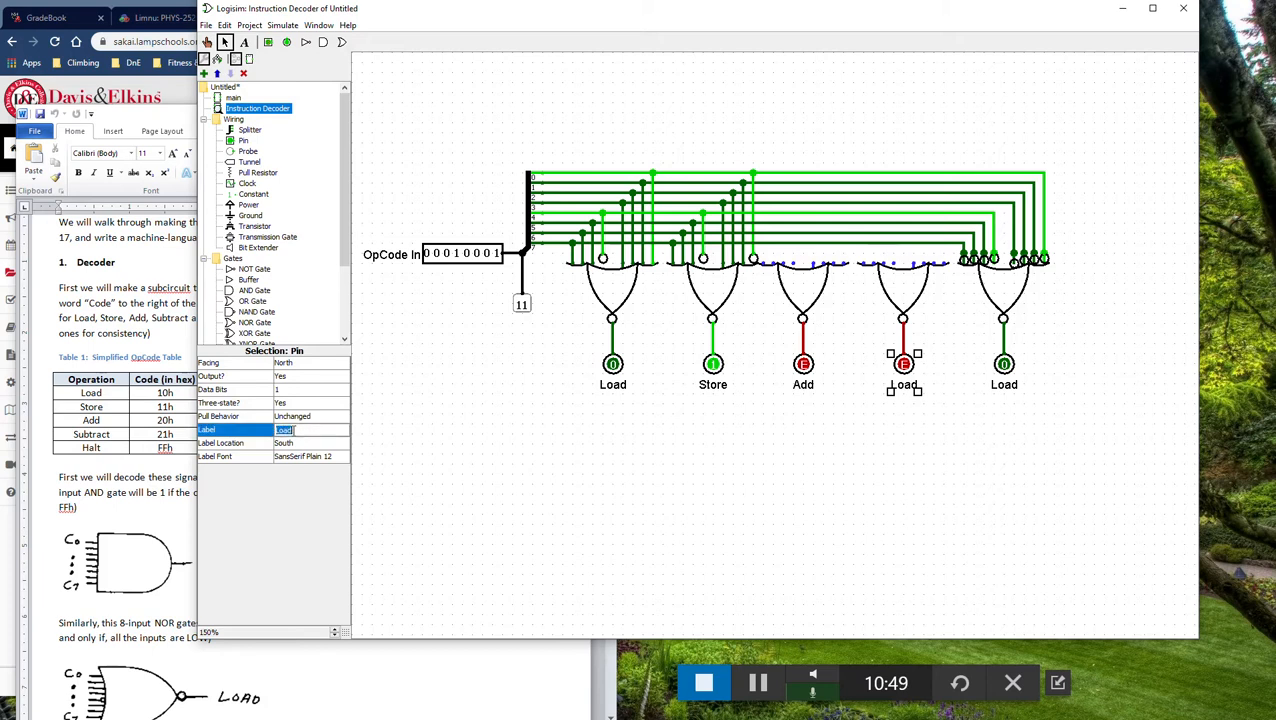
type("Subtract")
key("Return")
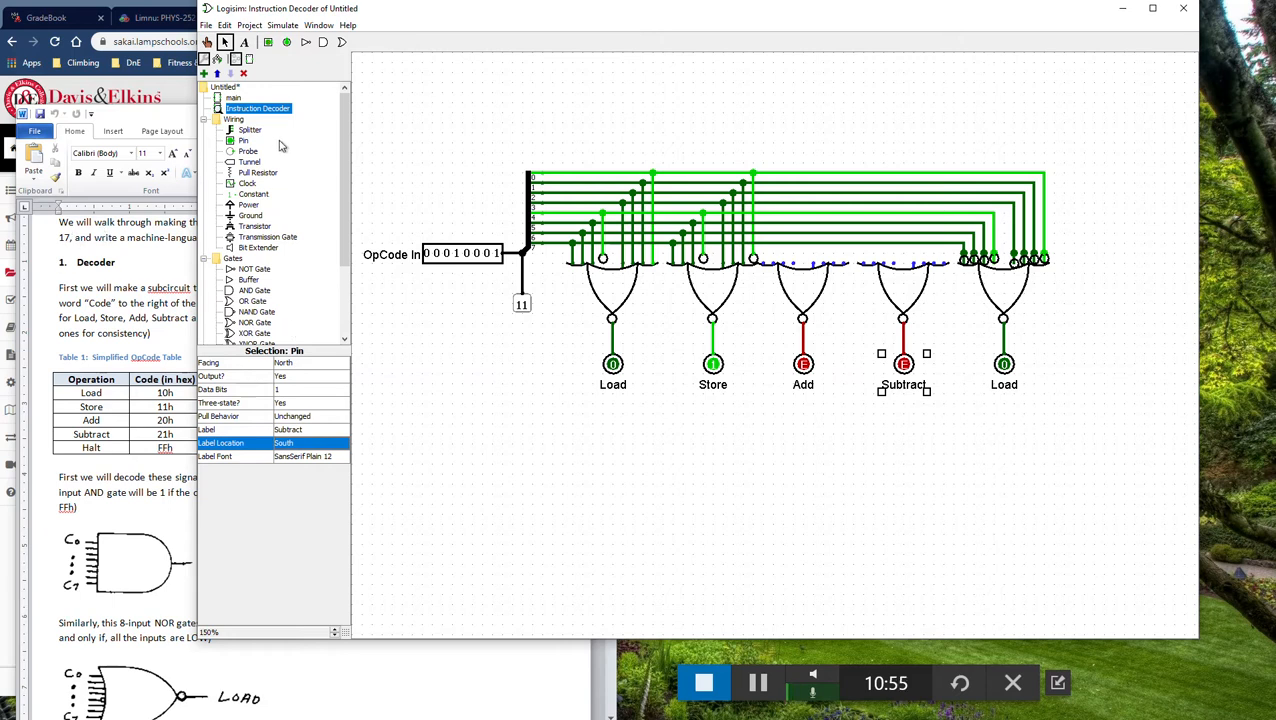
- Open the Instruction Decoder's appearance for editing and move the anchor from the input port to inside the rectangle
left_click(250, 60)
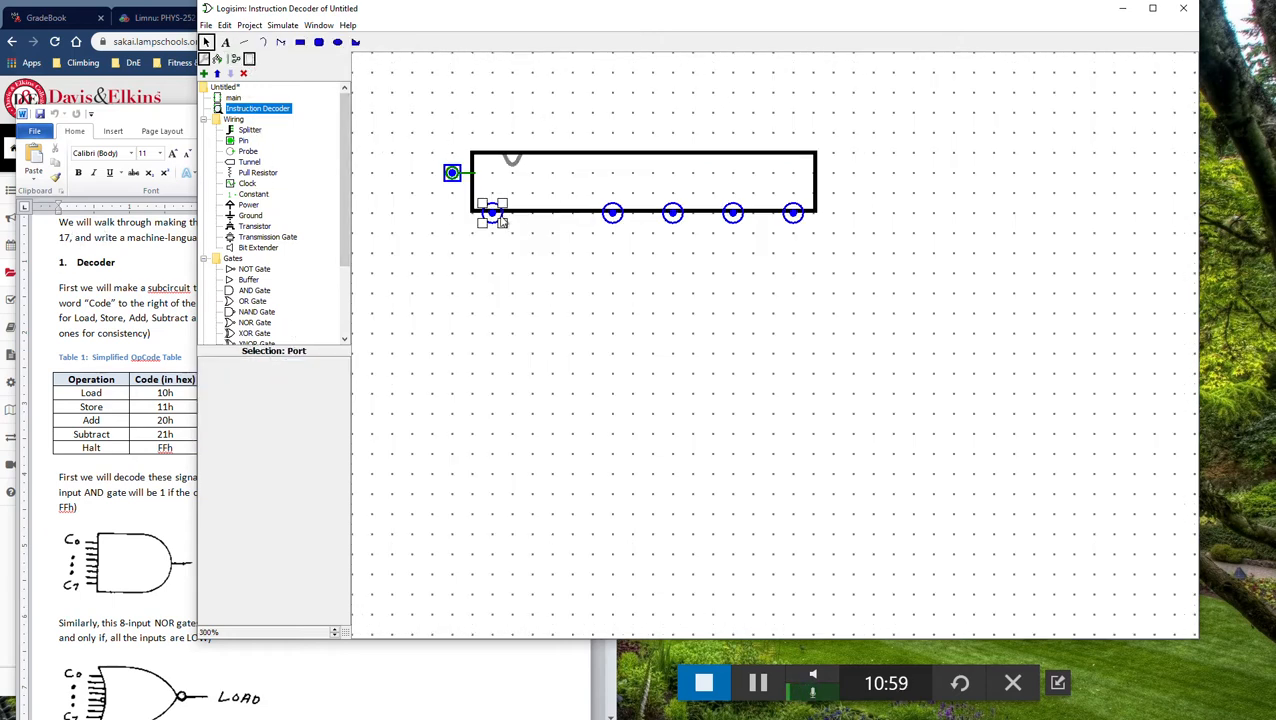
left_click(472, 176)
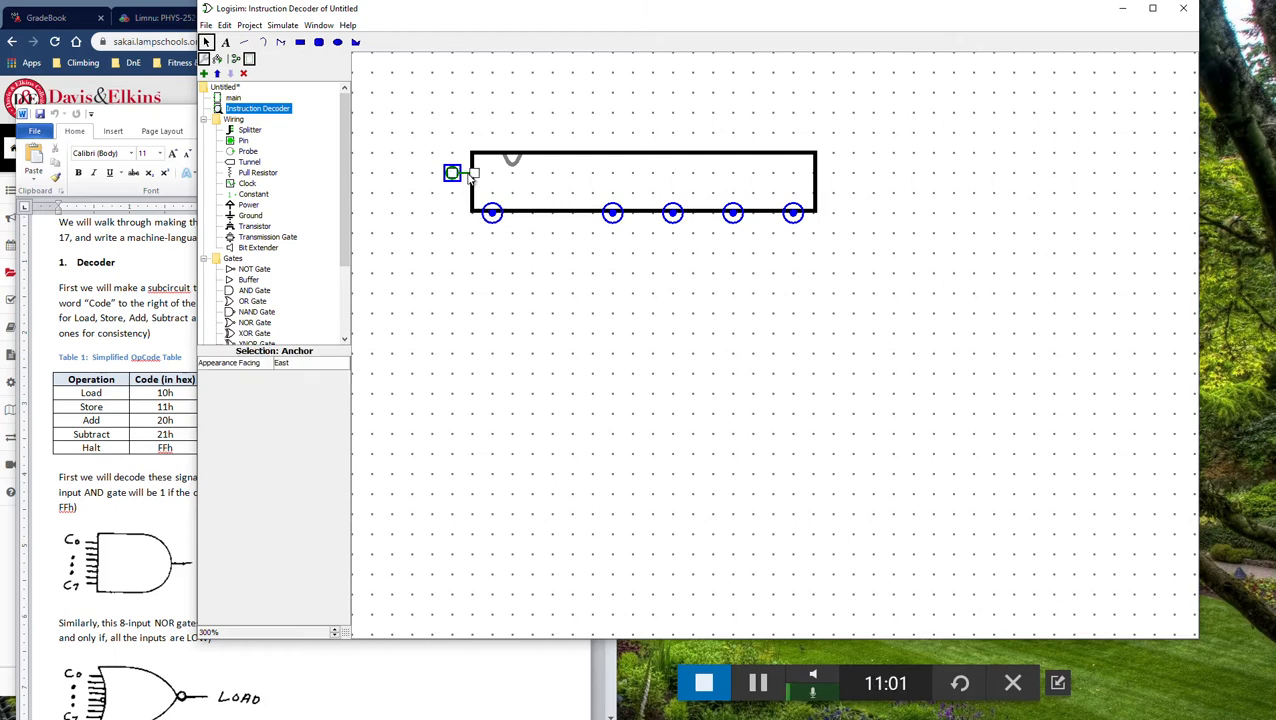
left_click_drag(470, 176, 590, 186)
- Delete the notch arc from the appearance and move the square input port onto the rectangle's left edge
left_click(512, 160)
key("Delete")
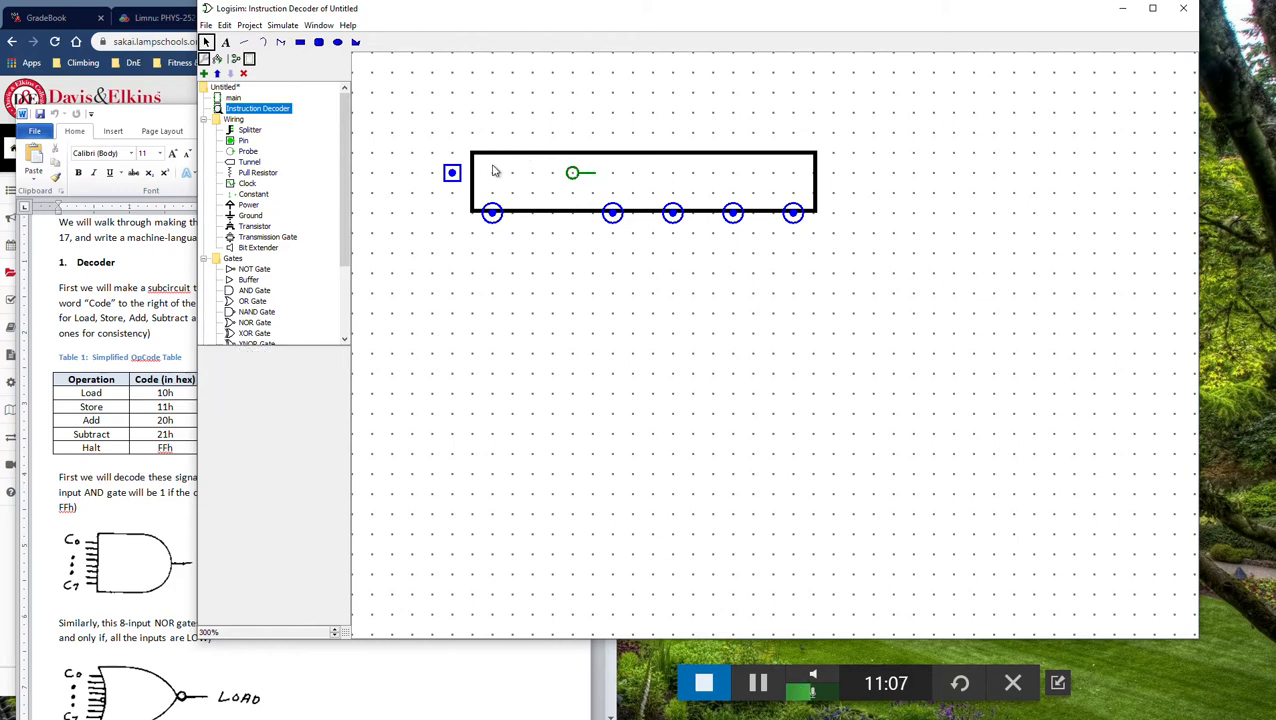
left_click_drag(455, 178, 476, 176)
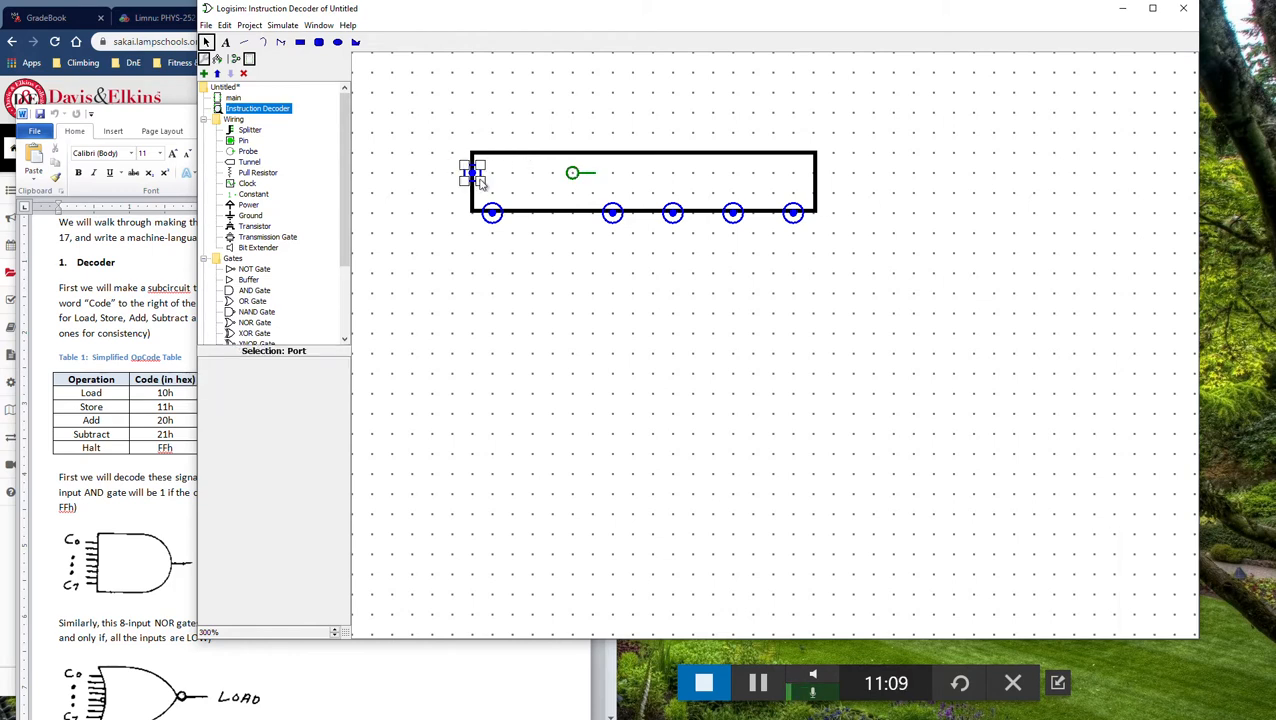
- Shift the appearance rectangle slightly to align with the ports, and raise its upper edge to make it taller
left_click(548, 154)
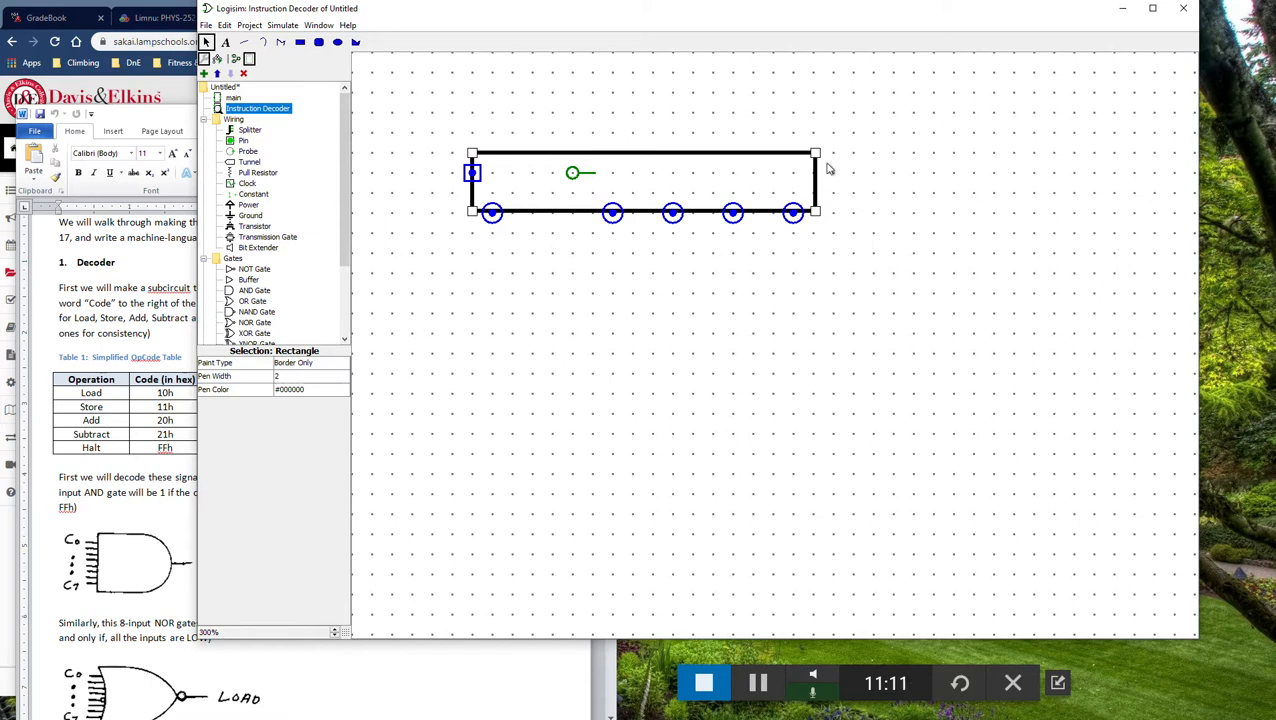
mouse_move(773, 159)
left_mouse_down()
mouse_move(775, 147)
mouse_move(774, 162)
left_mouse_up()
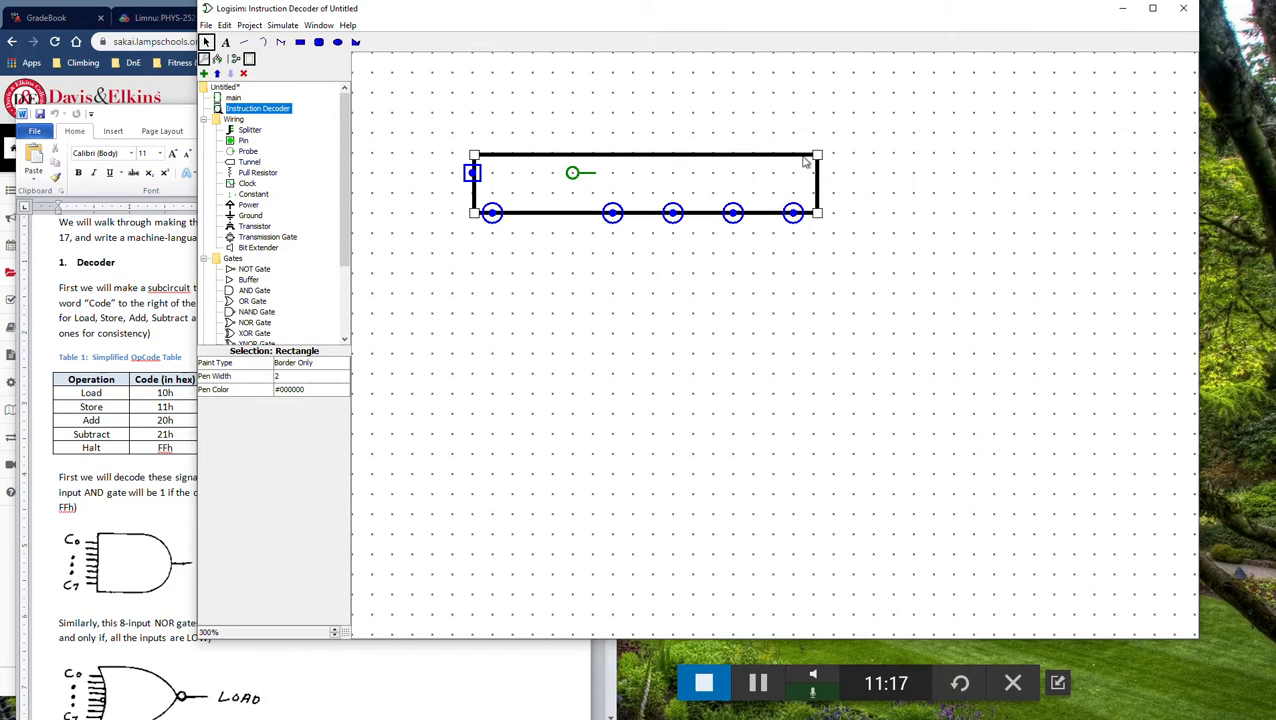
left_click_drag(816, 157, 815, 138)
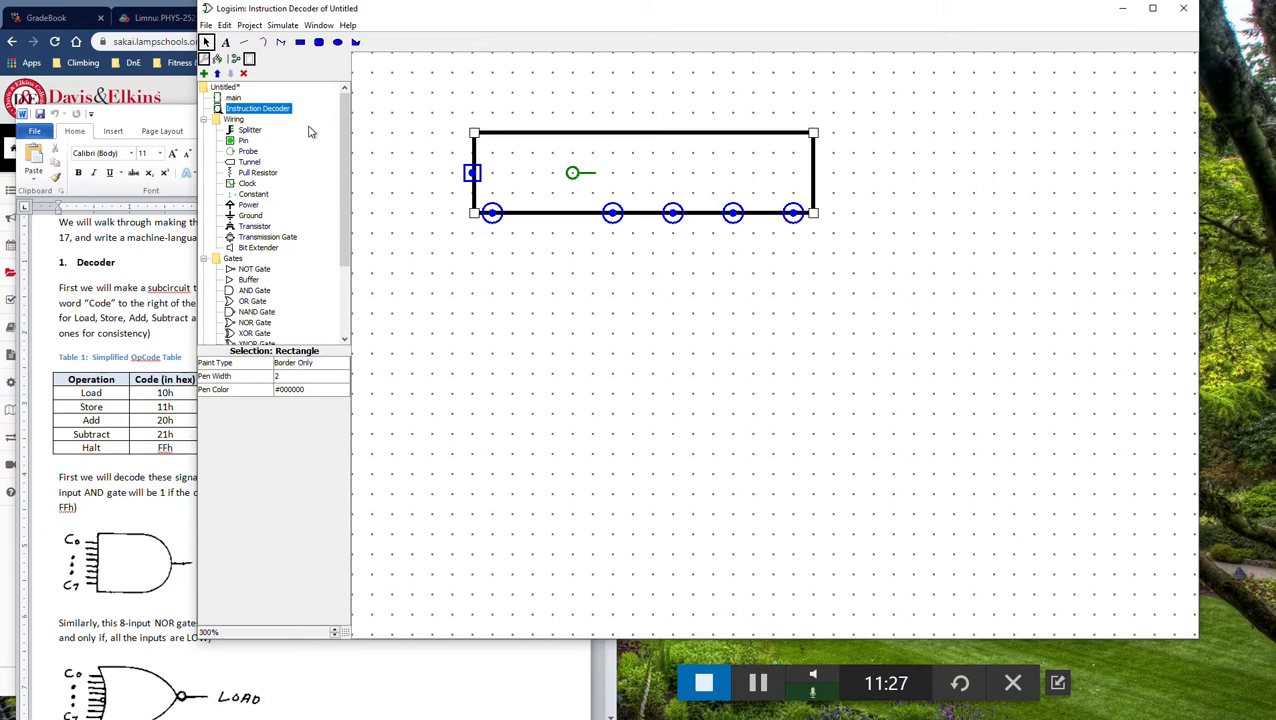
- Check which circuit pins the first three output ports on the rectangle's bottom edge represent
left_click(493, 214)
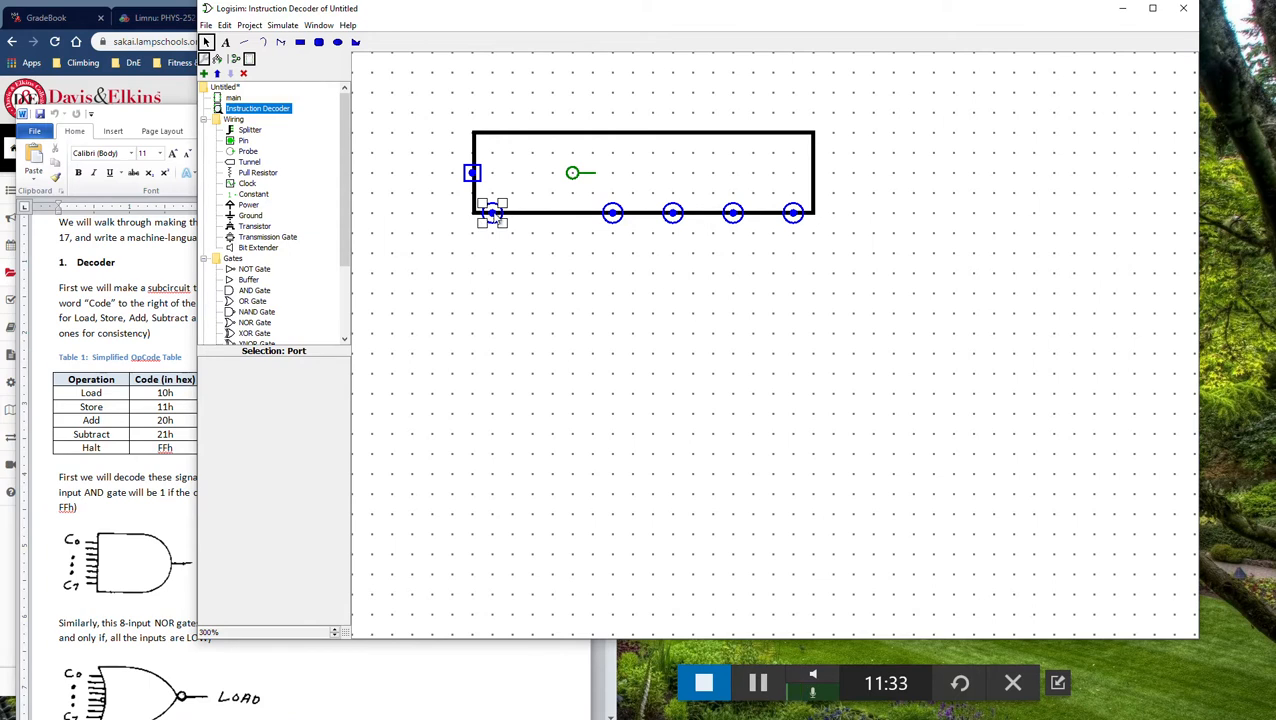
left_click(612, 215)
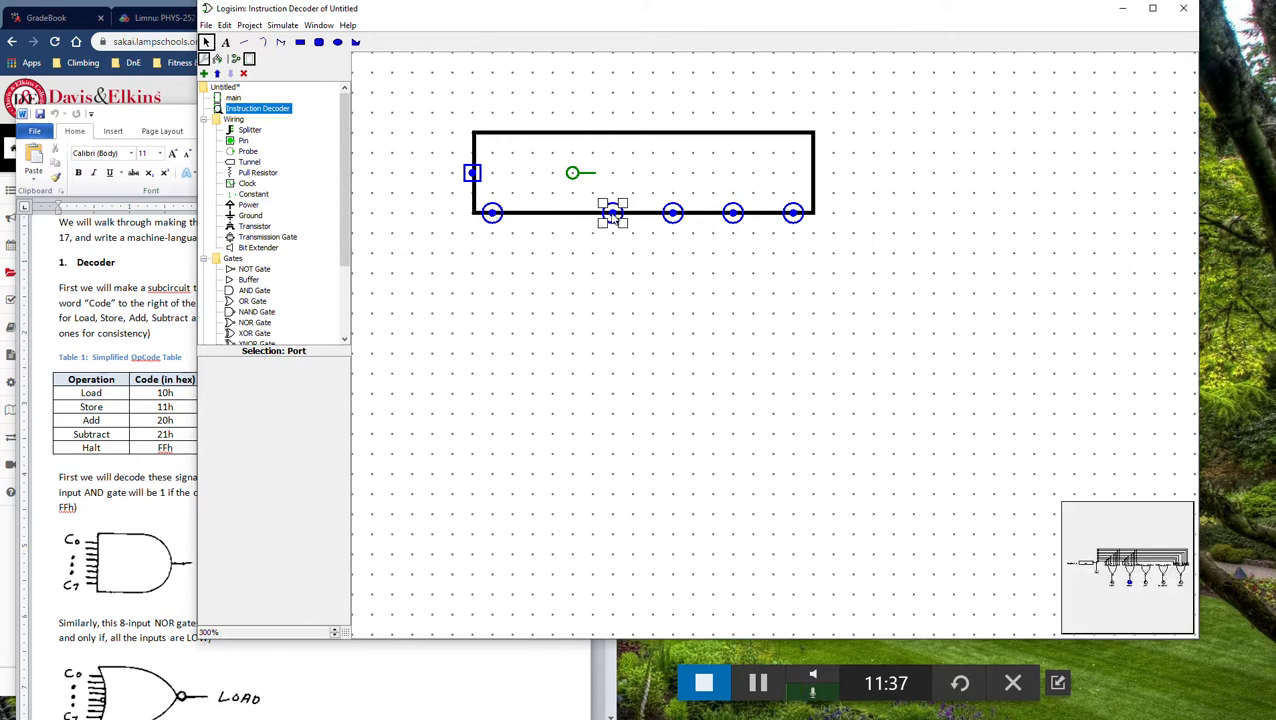
left_click(673, 215)
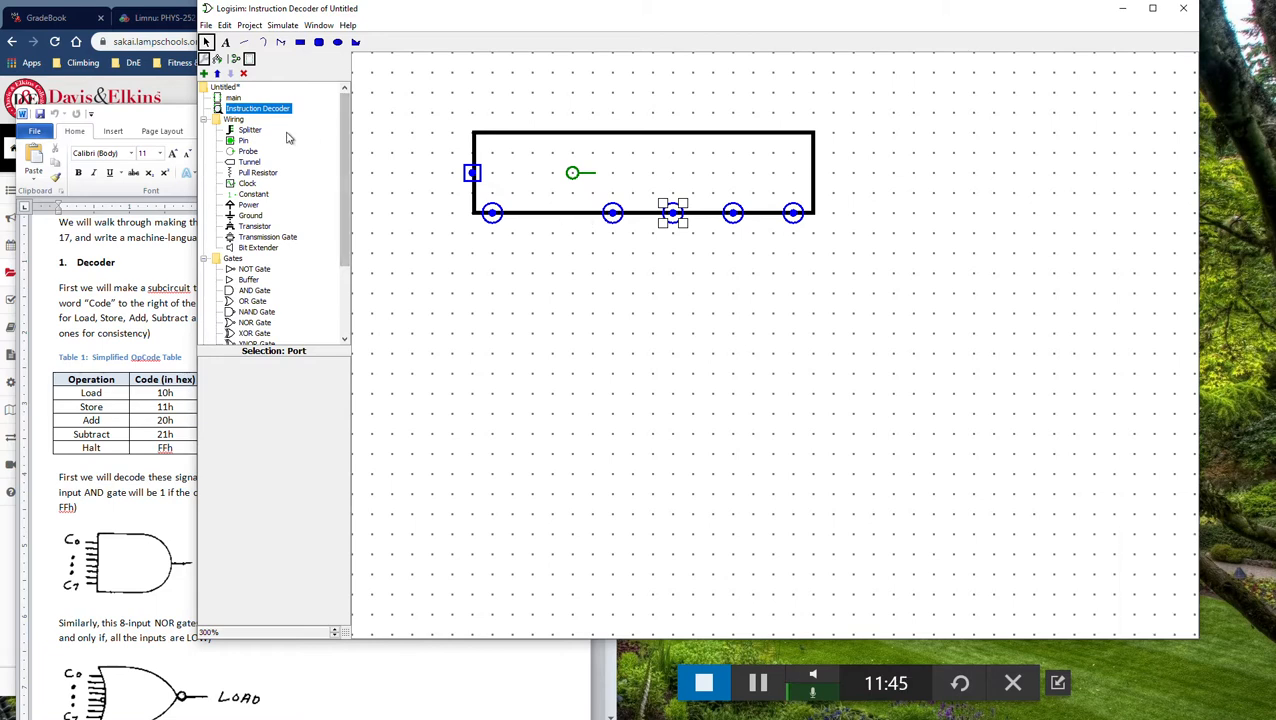
- Open the main circuit and place an Instruction Decoder subcircuit in its upper middle area
left_click(233, 99)
double_click(233, 99)
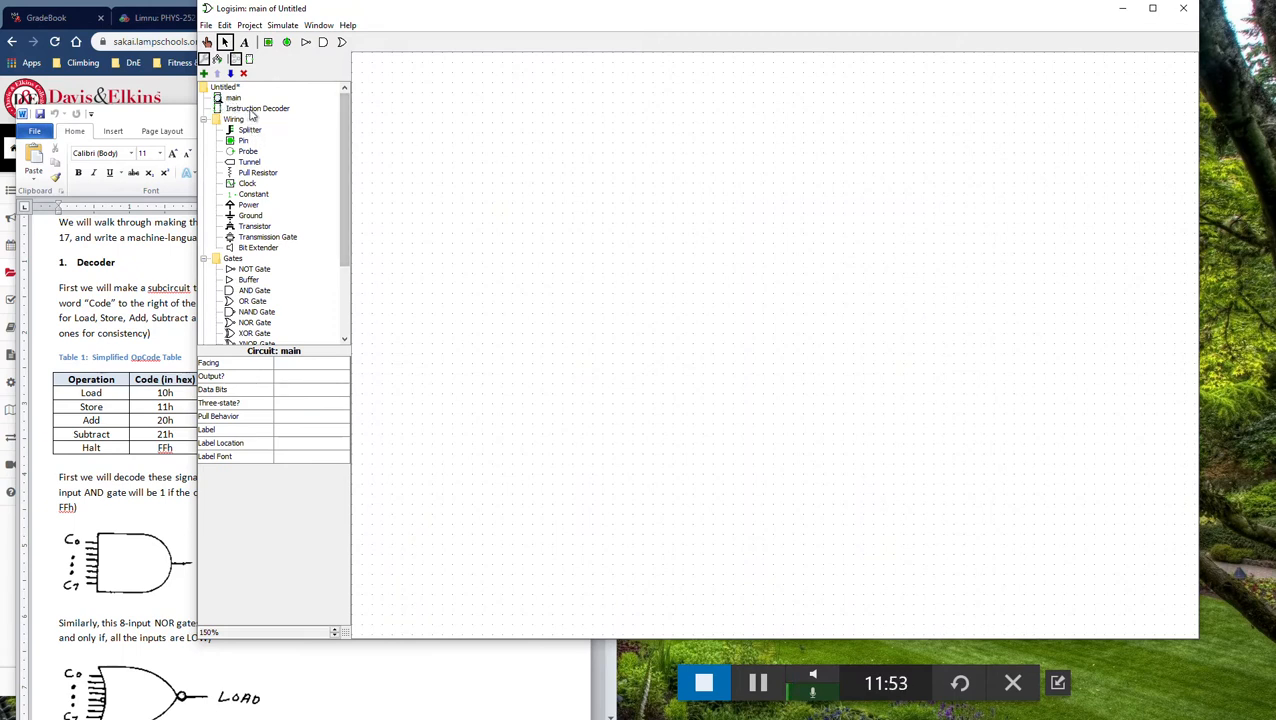
left_click(251, 112)
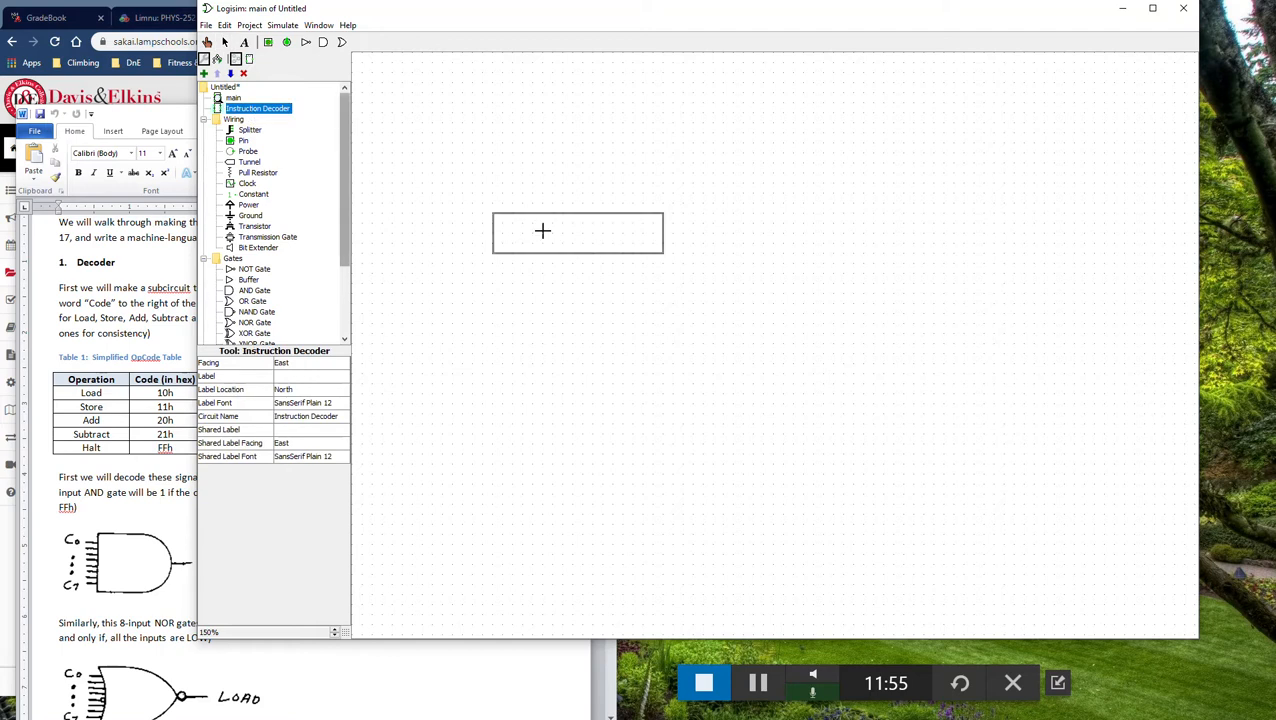
left_click(752, 175)
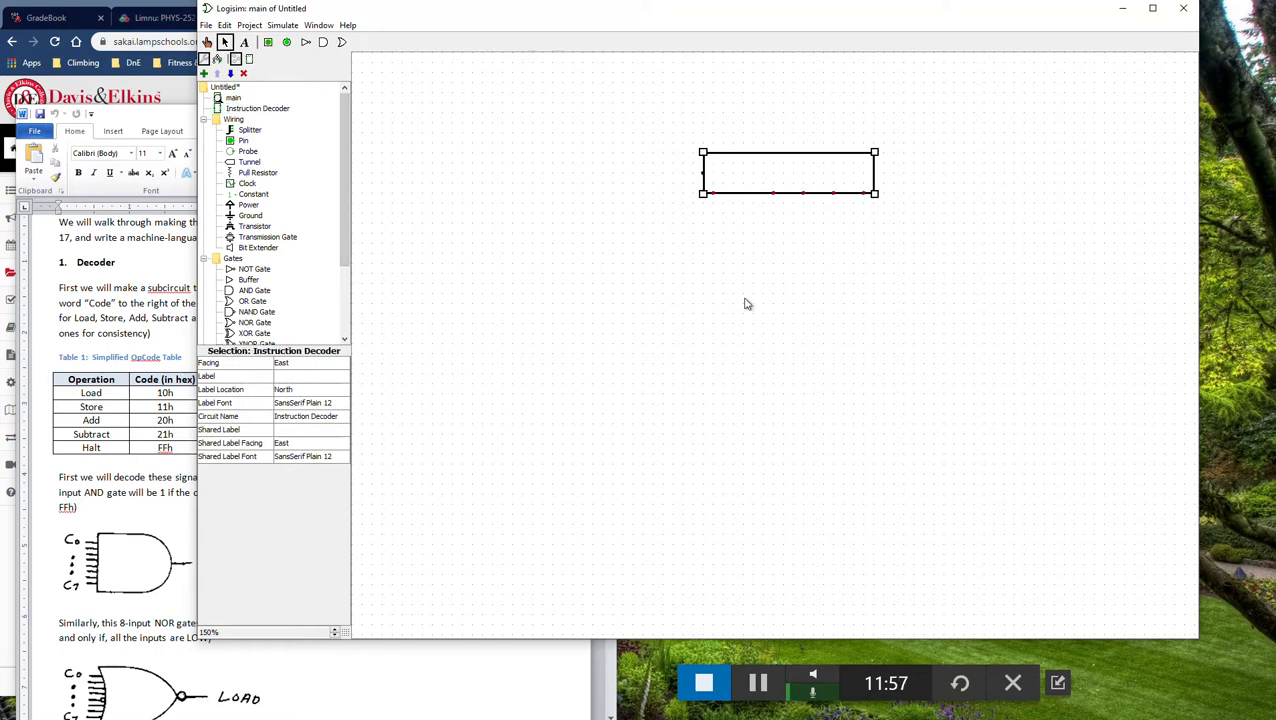
- Give the placed subcircuit the shared label "Instruction Decoder" and set its shared label facing to North
left_click(292, 376)
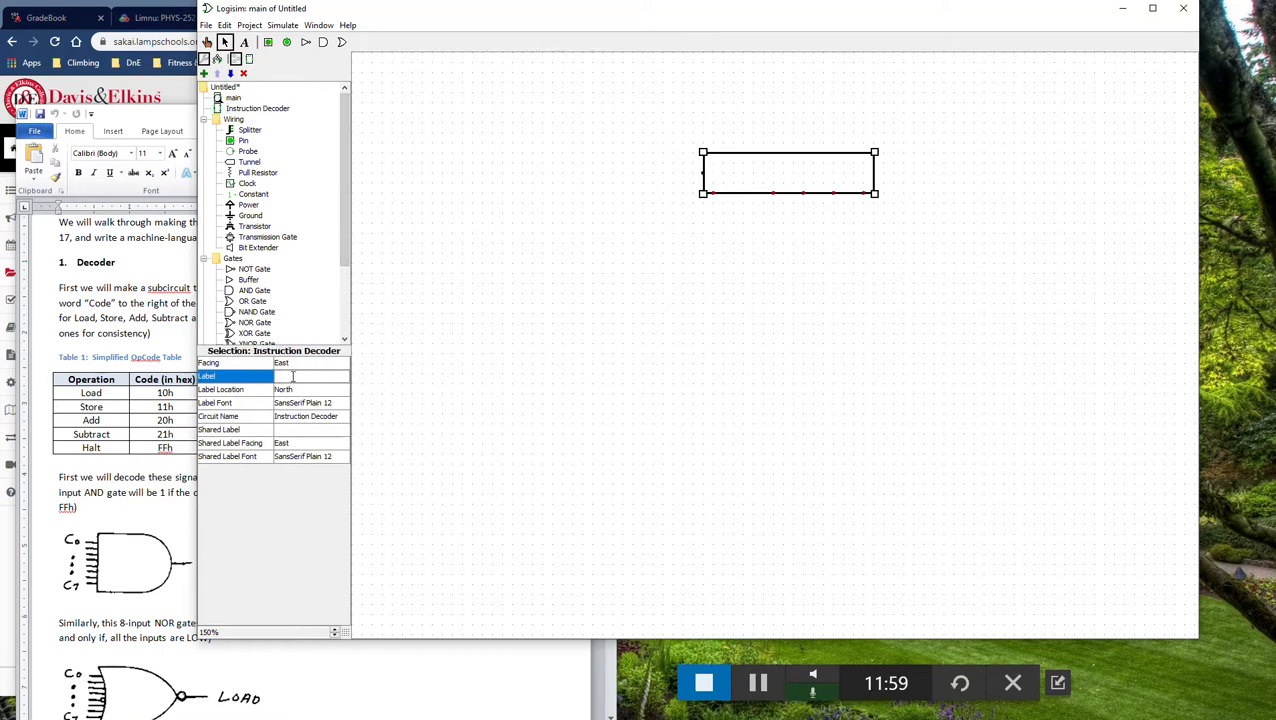
left_click(292, 431)
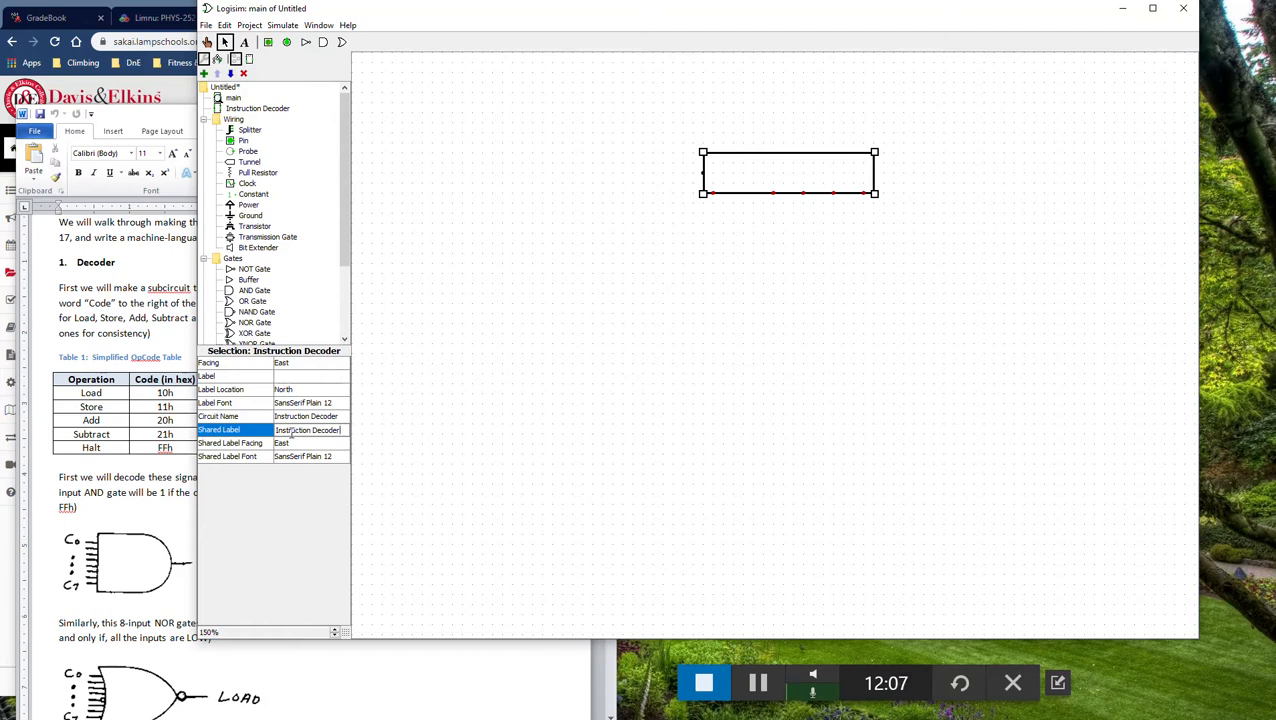
left_click(307, 442)
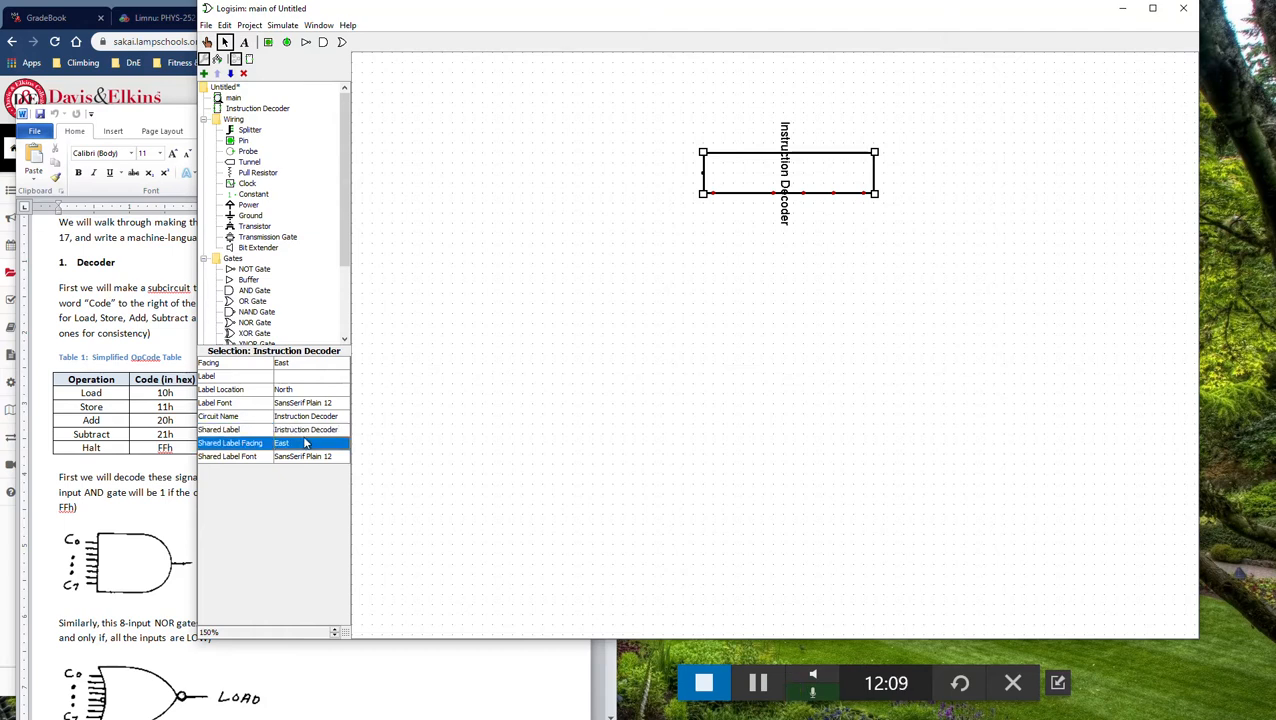
left_click(301, 443)
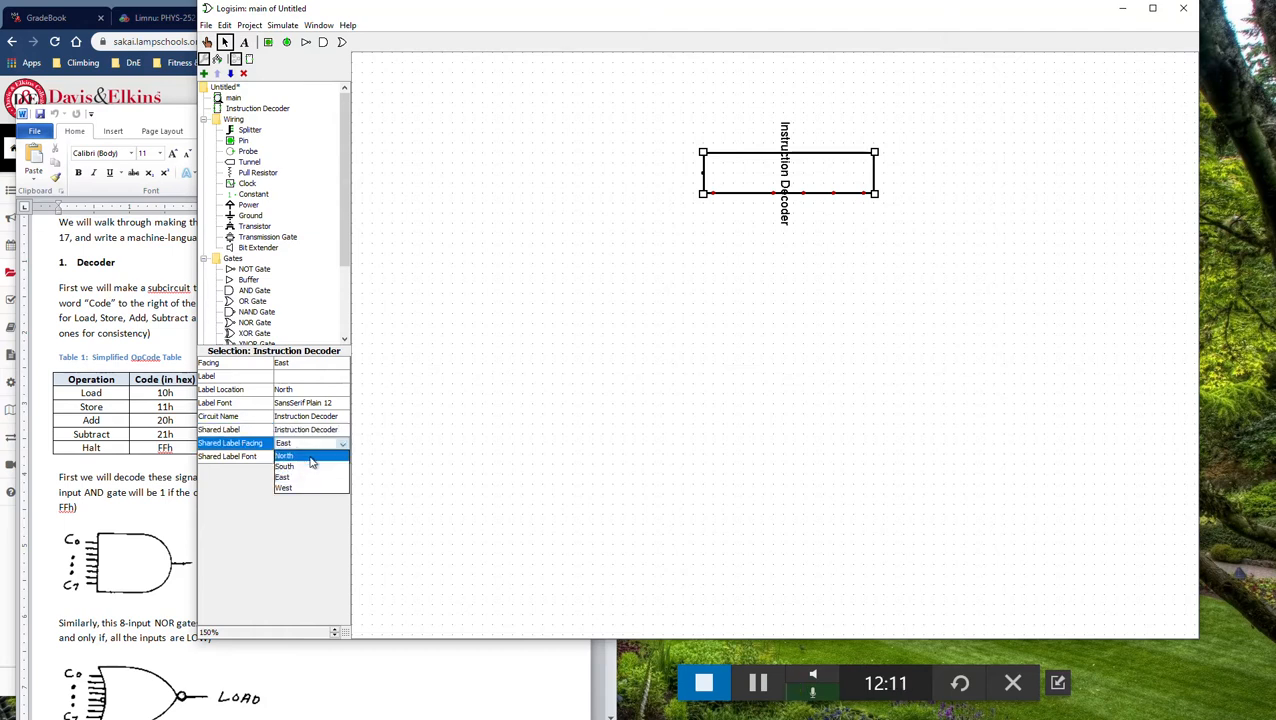
left_click(311, 457)
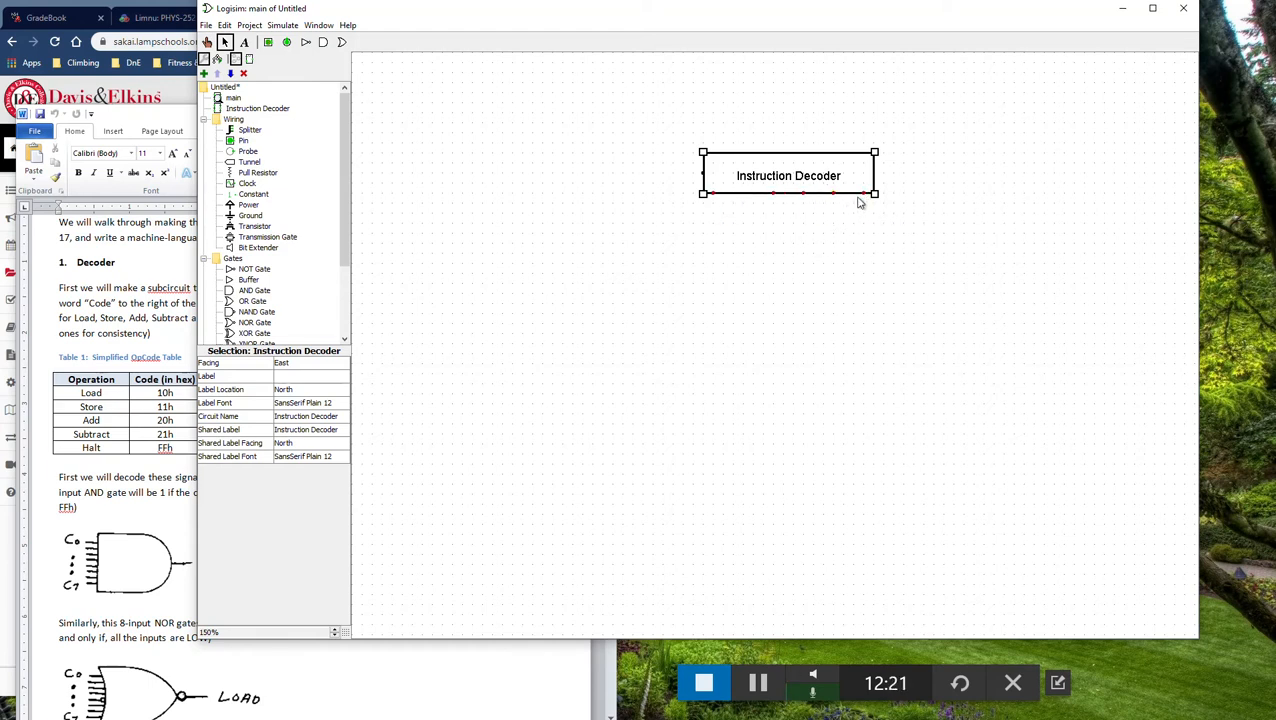
- Return to the Instruction Decoder circuit and change the fifth output pin's label to Halt, keeping the pin directly below its gate
left_click(263, 109)
double_click(263, 109)
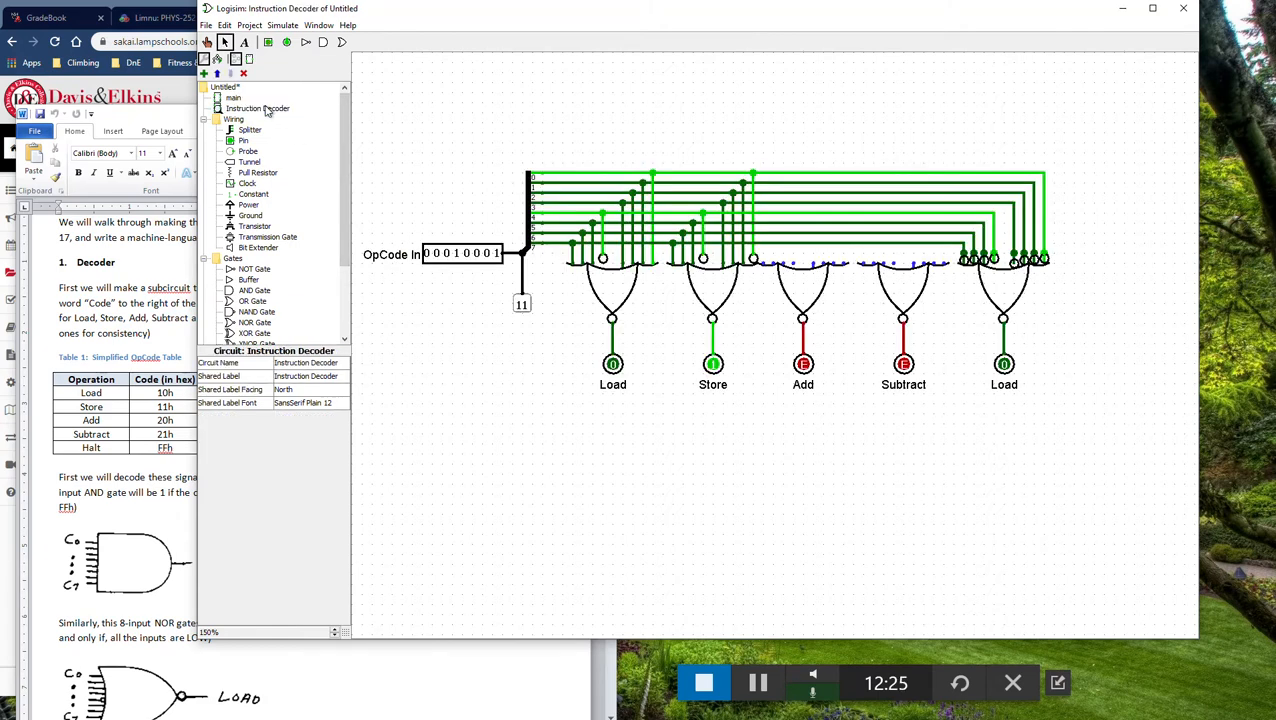
left_click(1005, 386)
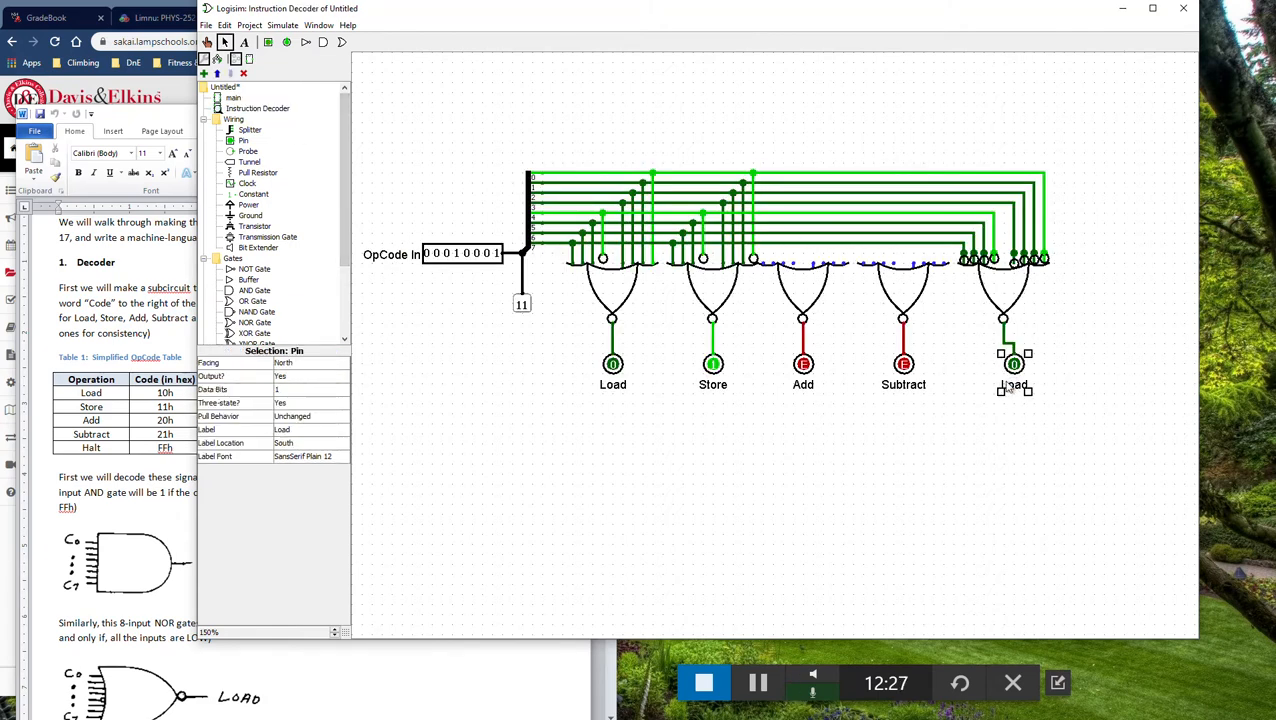
left_click_drag(1005, 386, 995, 386)
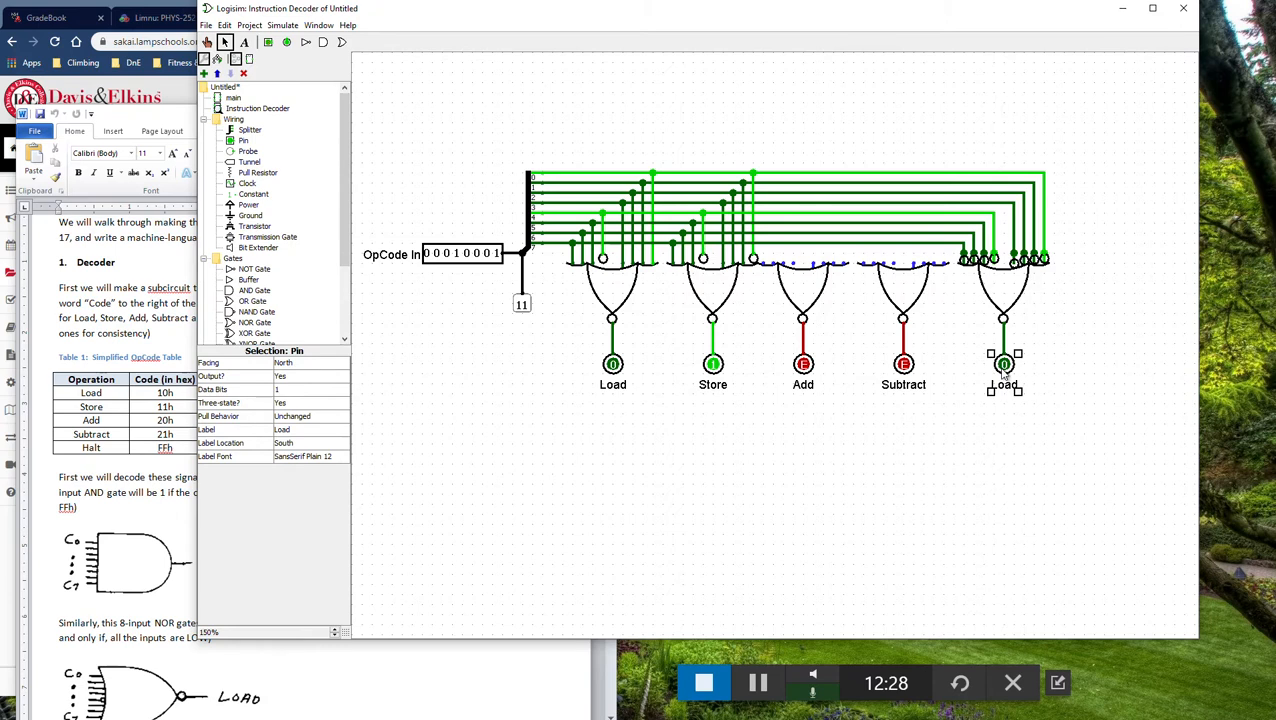
left_click(294, 431)
left_click_drag(297, 431, 274, 428)
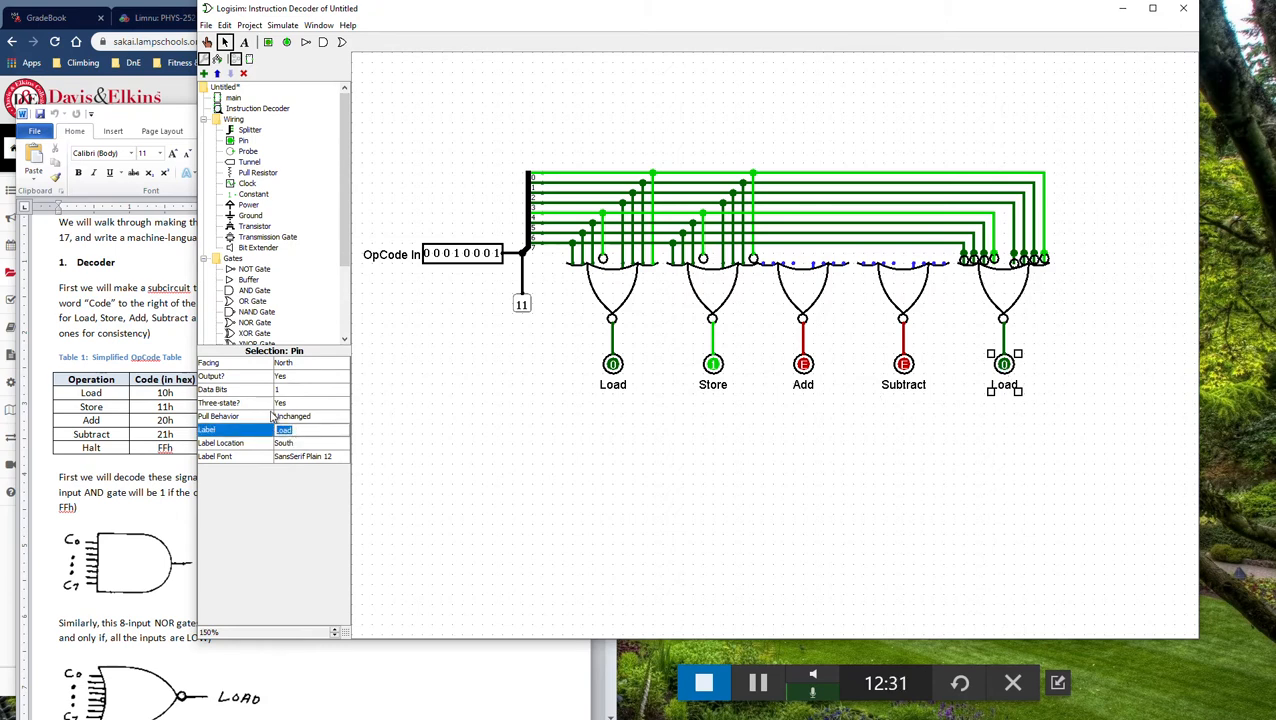
type("Halt")
key("Return")
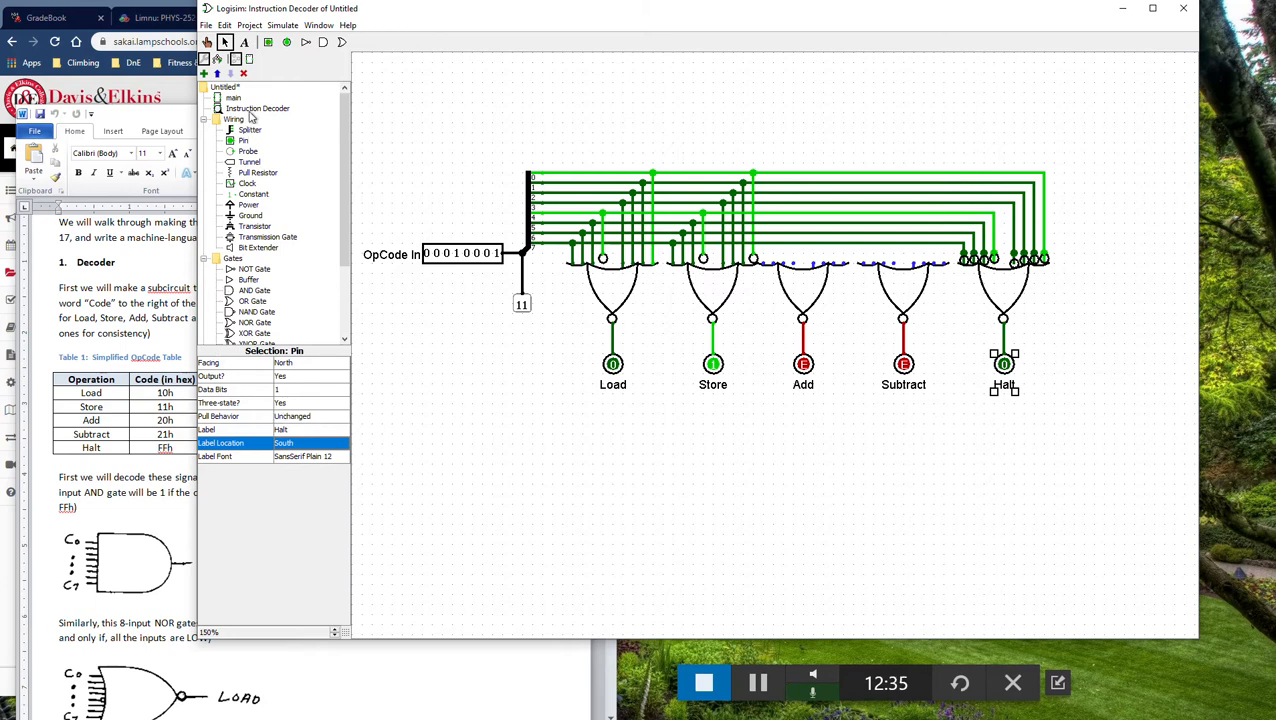
- Switch to the Lab 8 Online document in Word and read the Selectable inverter section through its truth table and circuit diagram
left_click(216, 657)
scroll(241, 509, "down", 6)
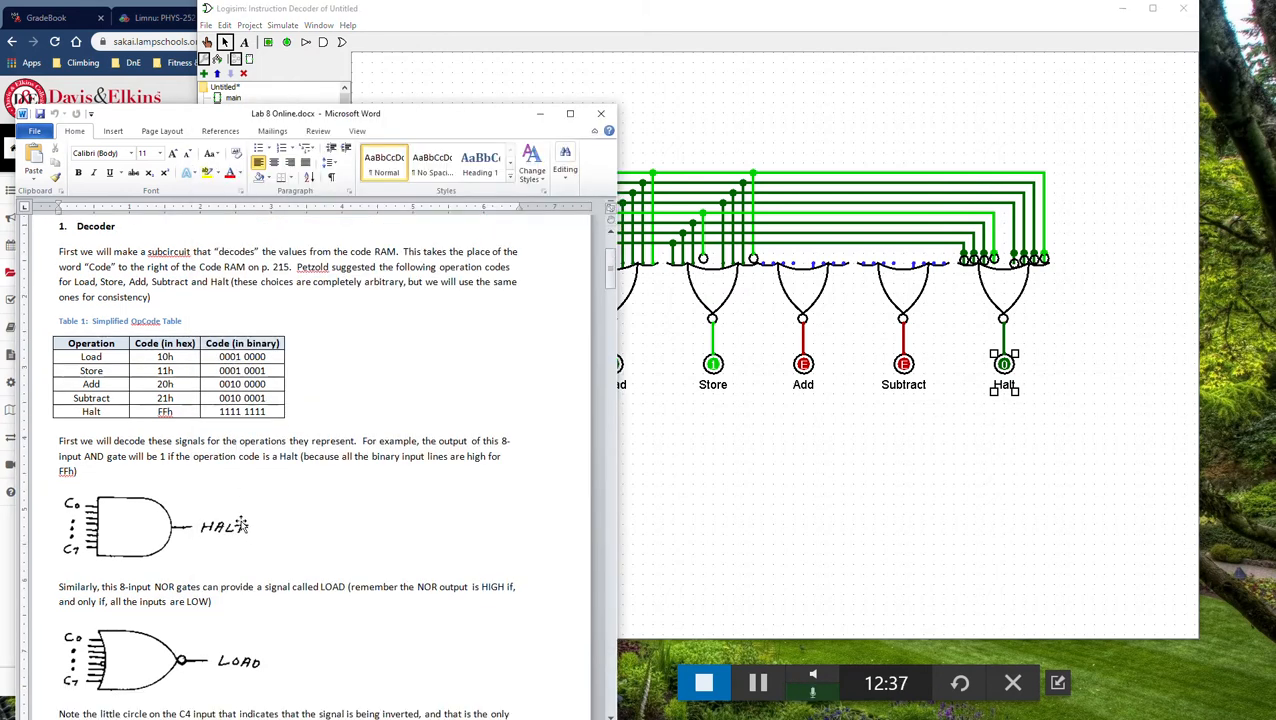
scroll(241, 509, "down", 20)
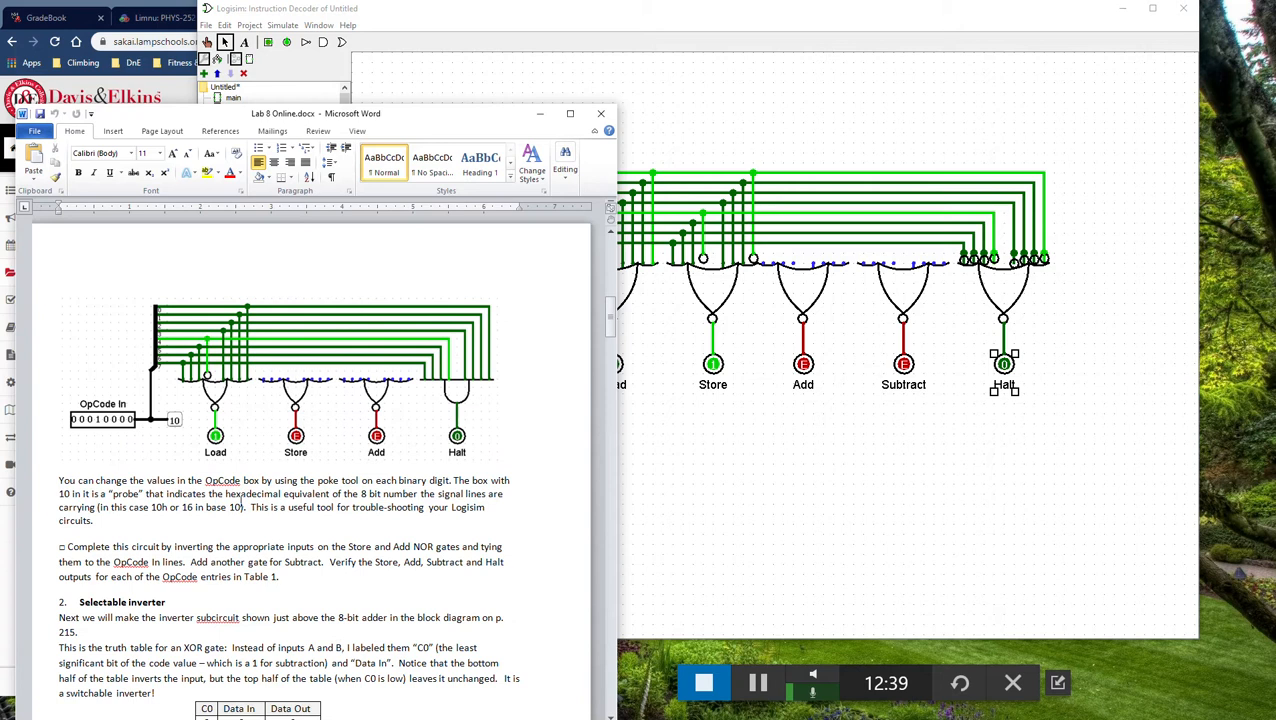
scroll(241, 503, "down", 3)
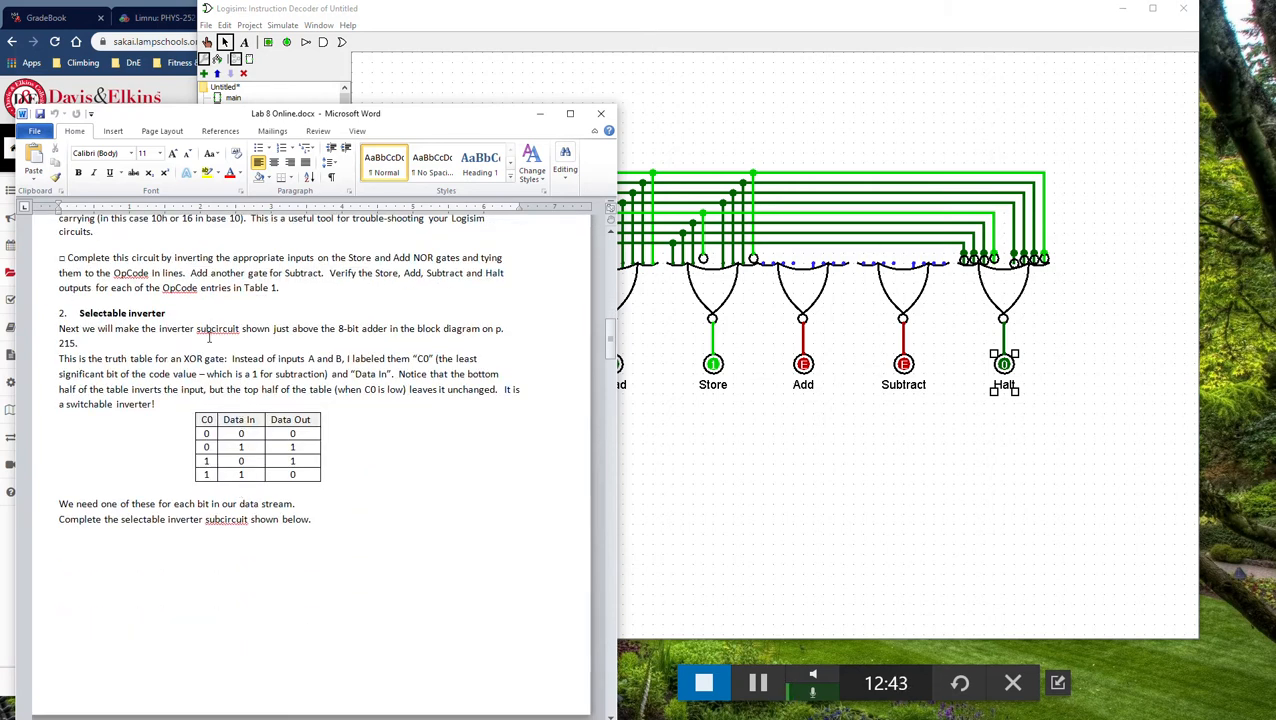
scroll(263, 402, "down", 3)
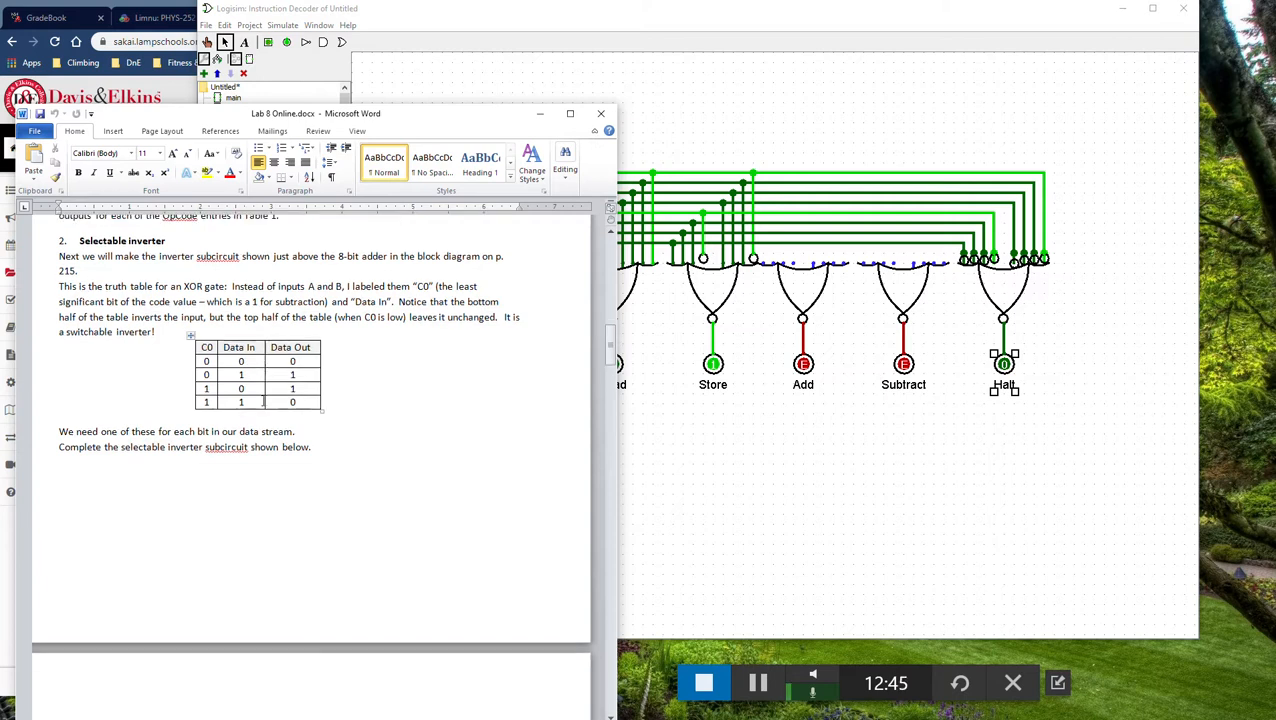
scroll(268, 380, "down", 4)
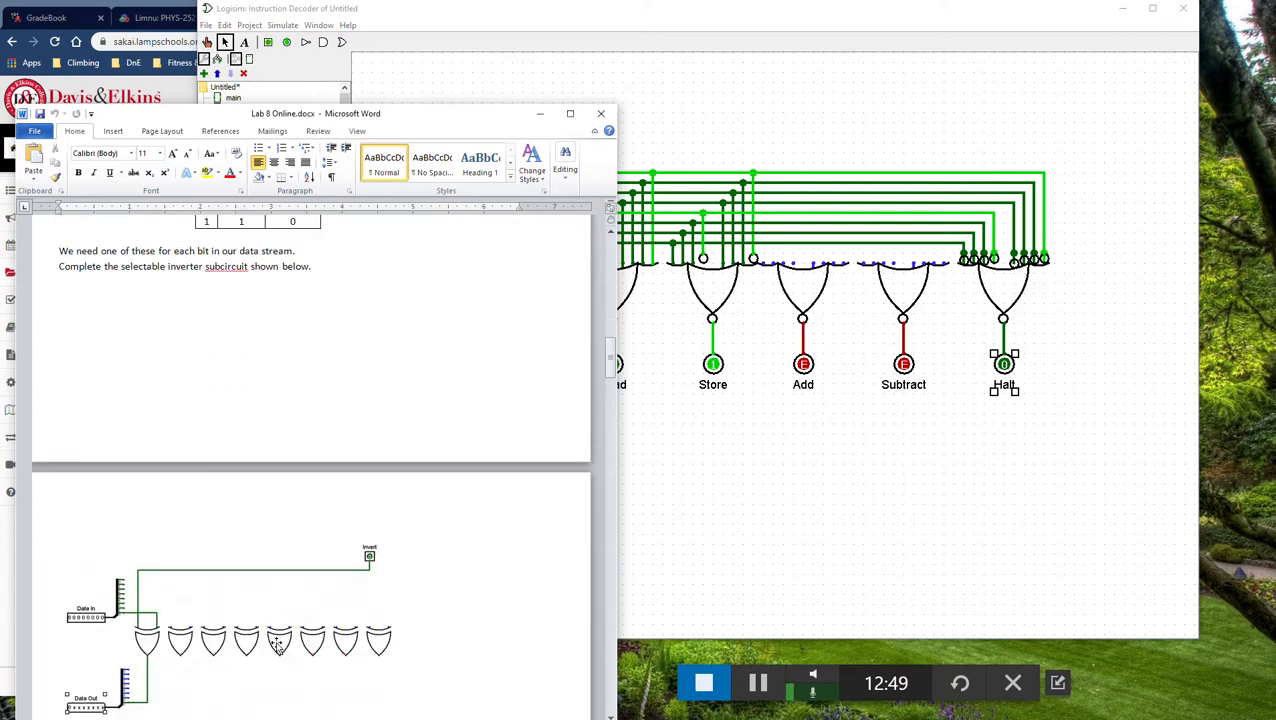
- Return to Logisim, add a new circuit named Selectable Inverter, and expand the Wiring library
left_click(774, 512)
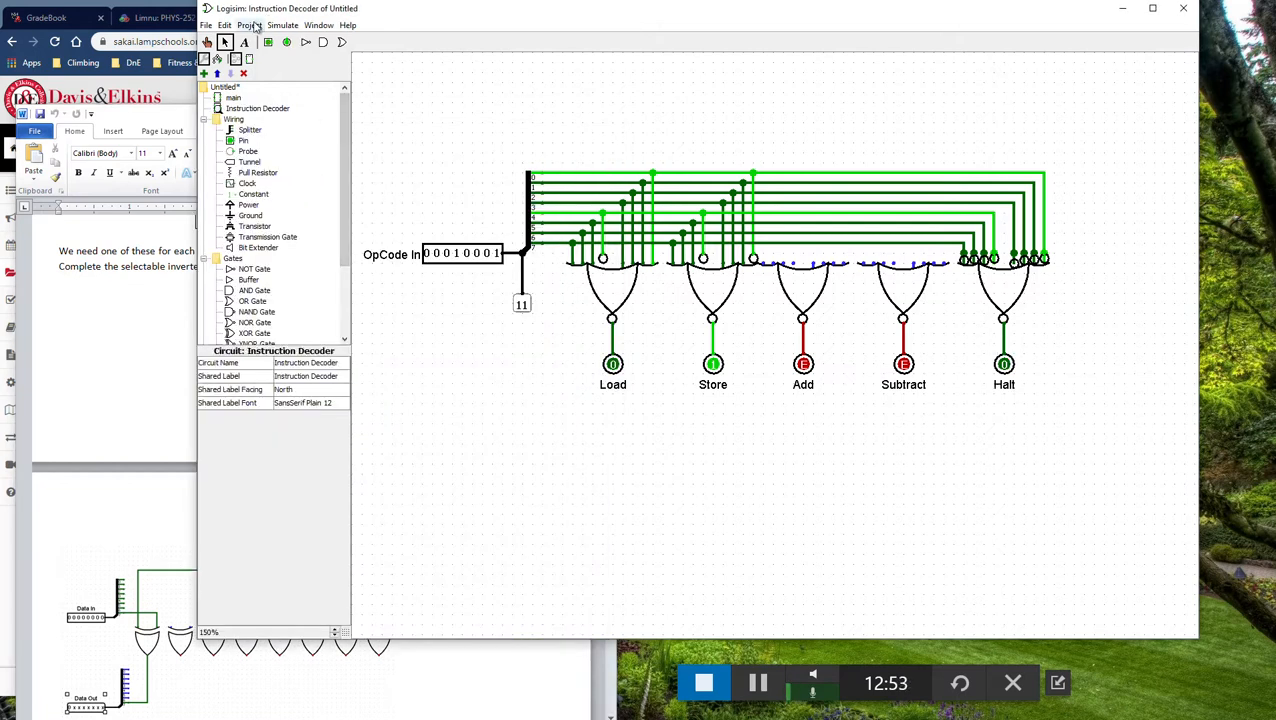
left_click(251, 25)
left_click(283, 44)
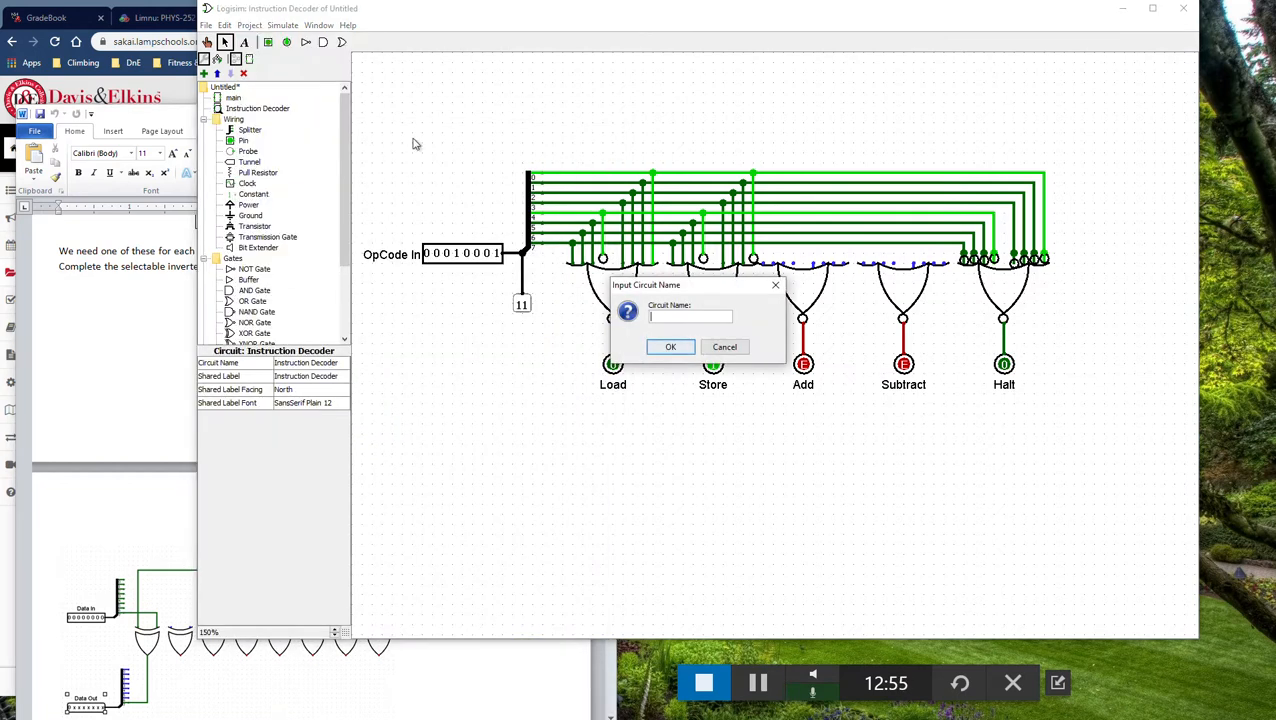
type("Selectable")
key("BackSpace")
type("able Inverter")
key("Return")
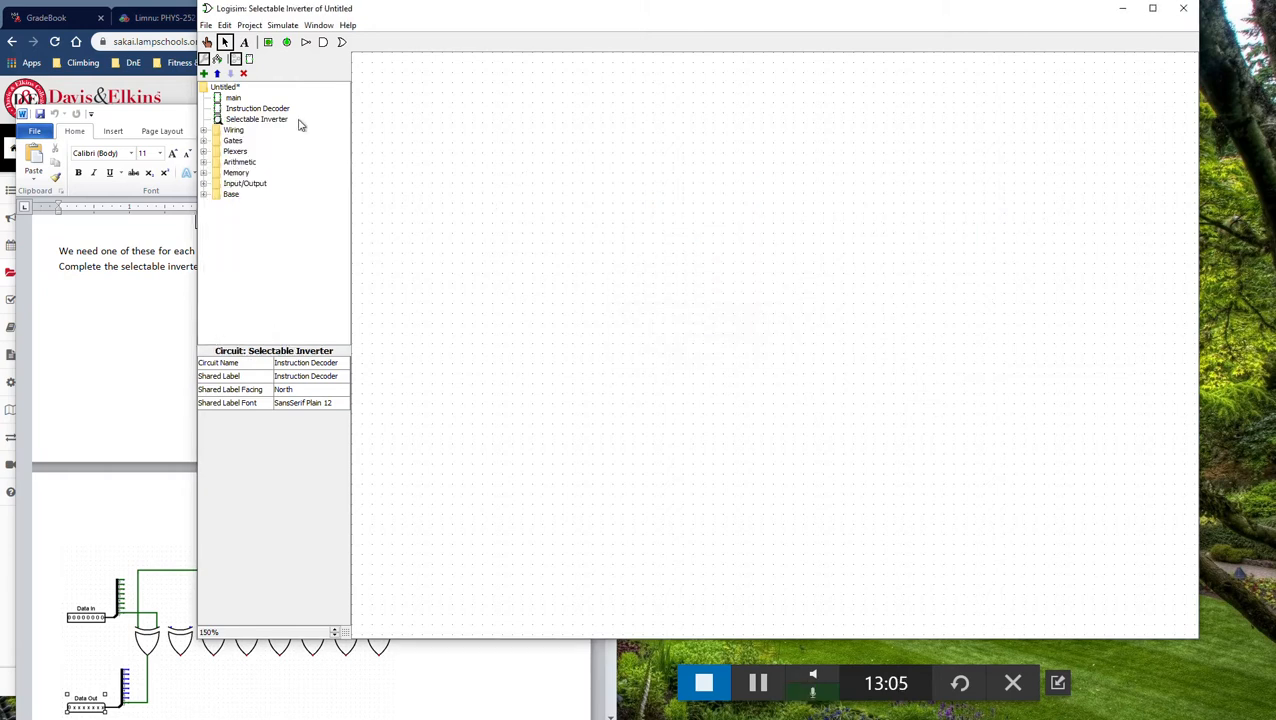
left_click(287, 120)
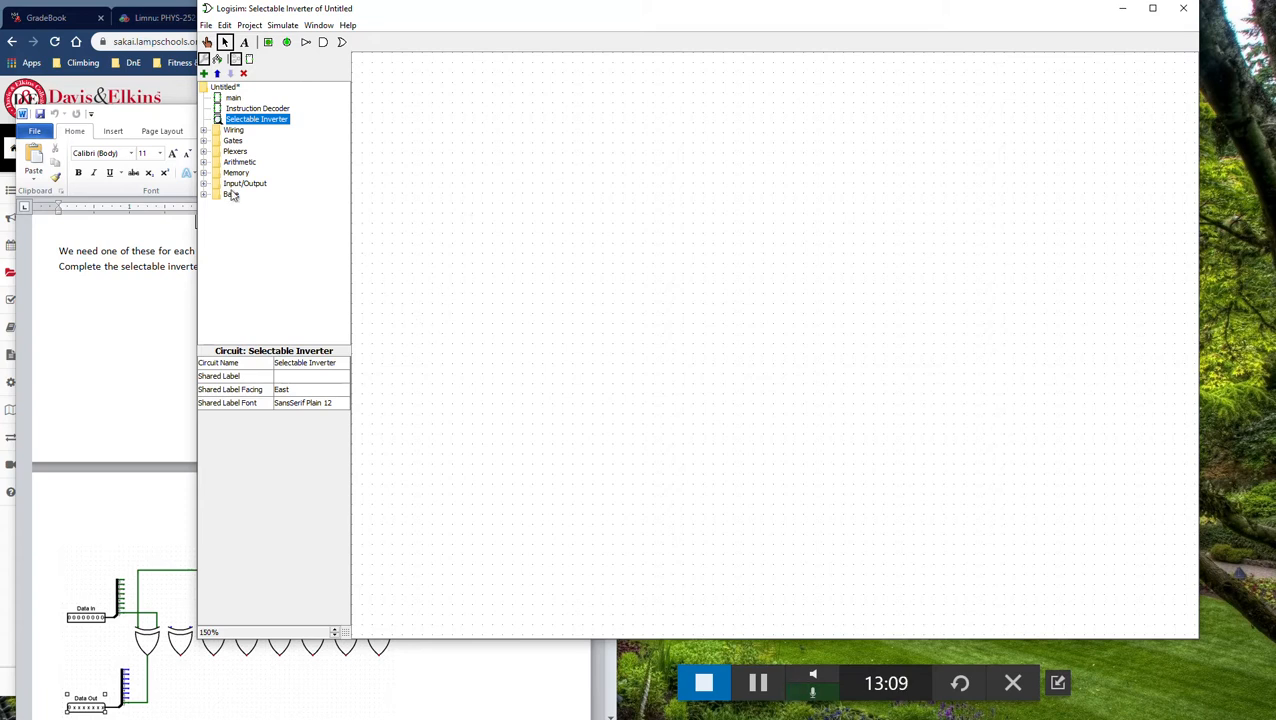
left_click(204, 131)
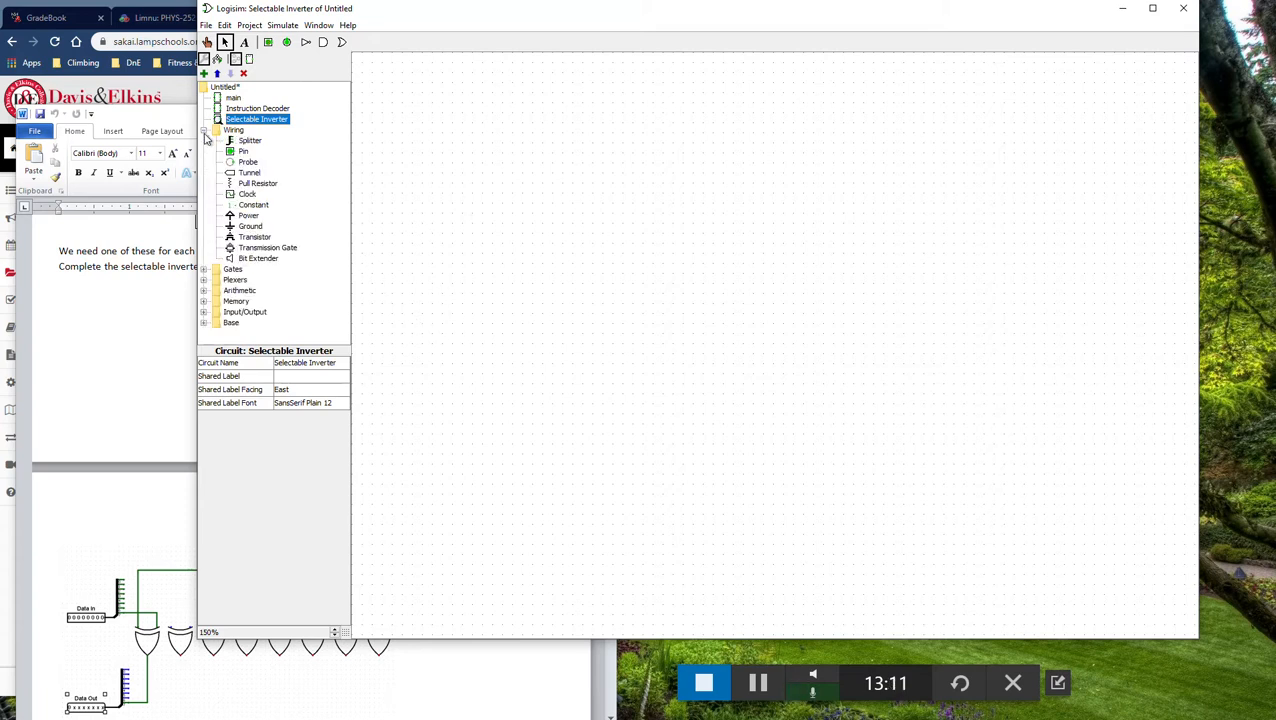
- Place two splitters in the Selectable Inverter circuit, one directly below the other with a gap between them
left_click(254, 143)
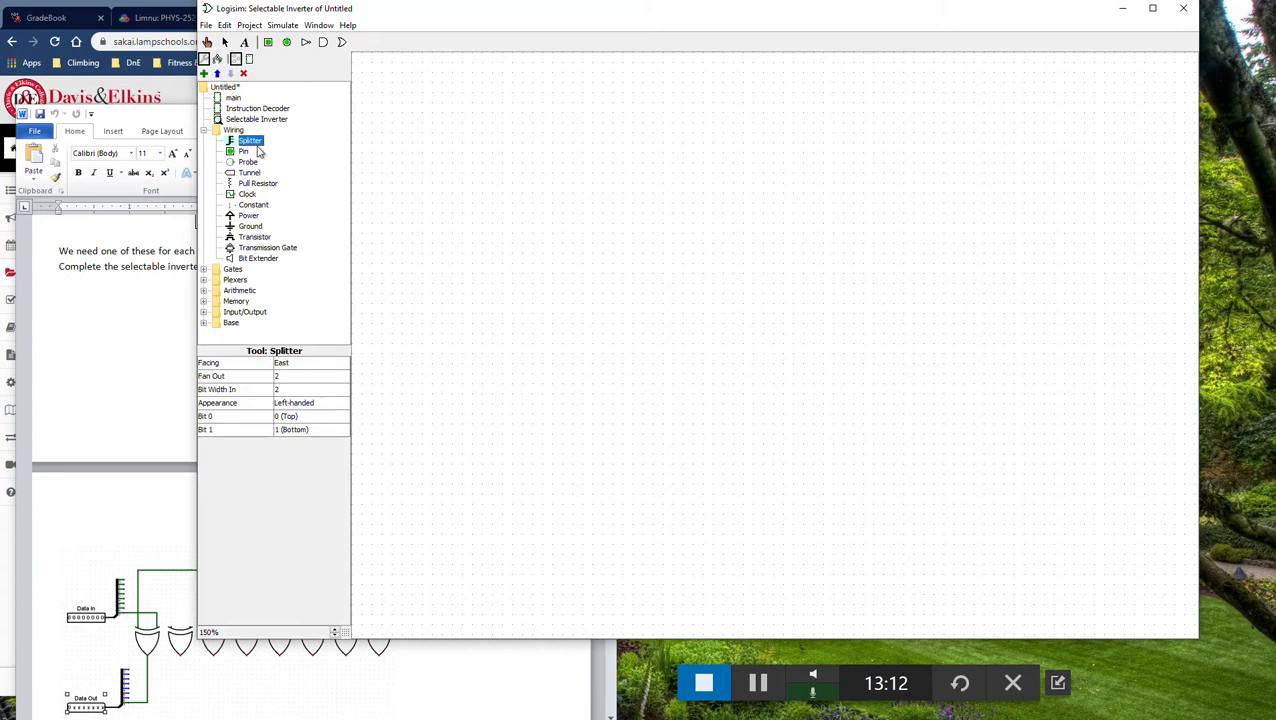
left_click(562, 222)
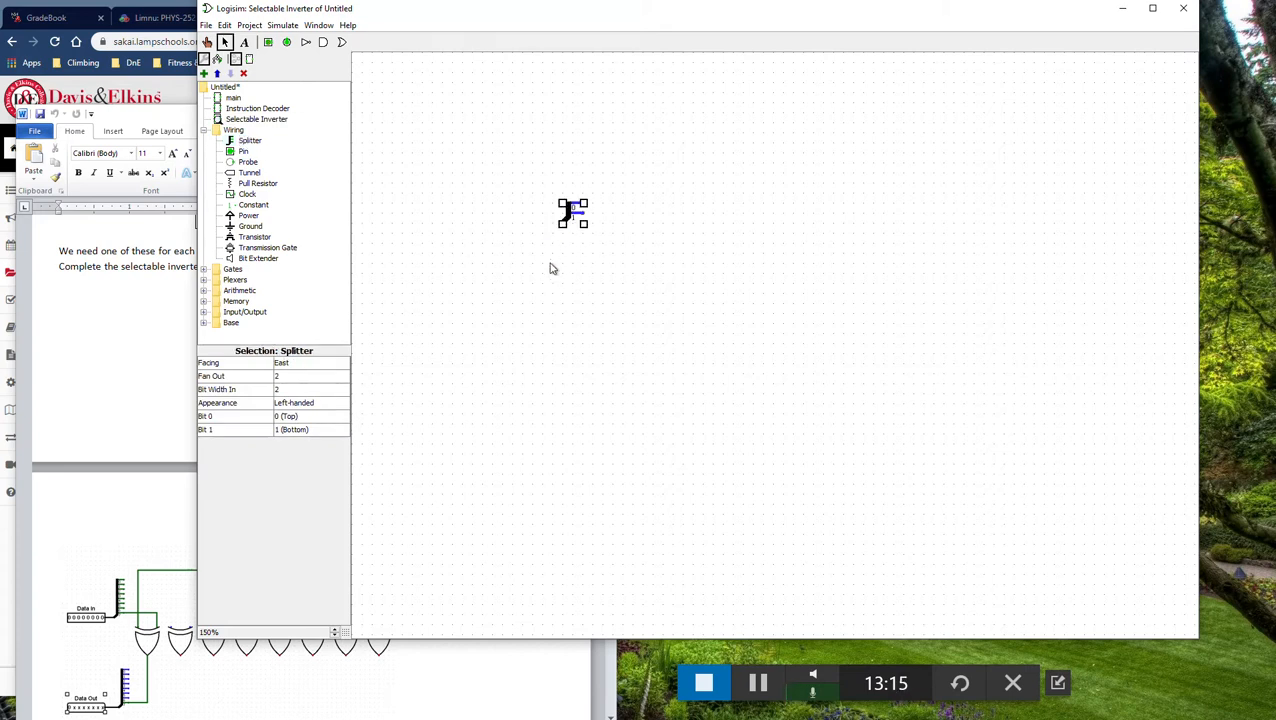
left_click(249, 142)
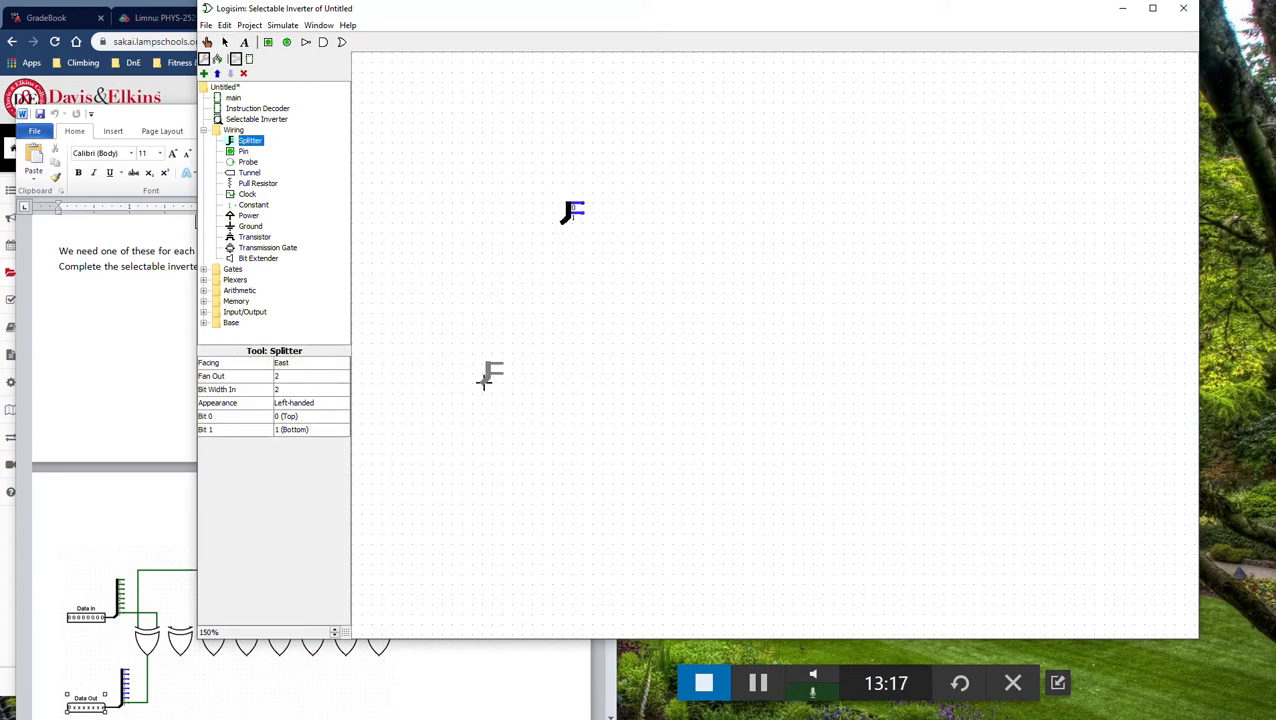
left_click(562, 372)
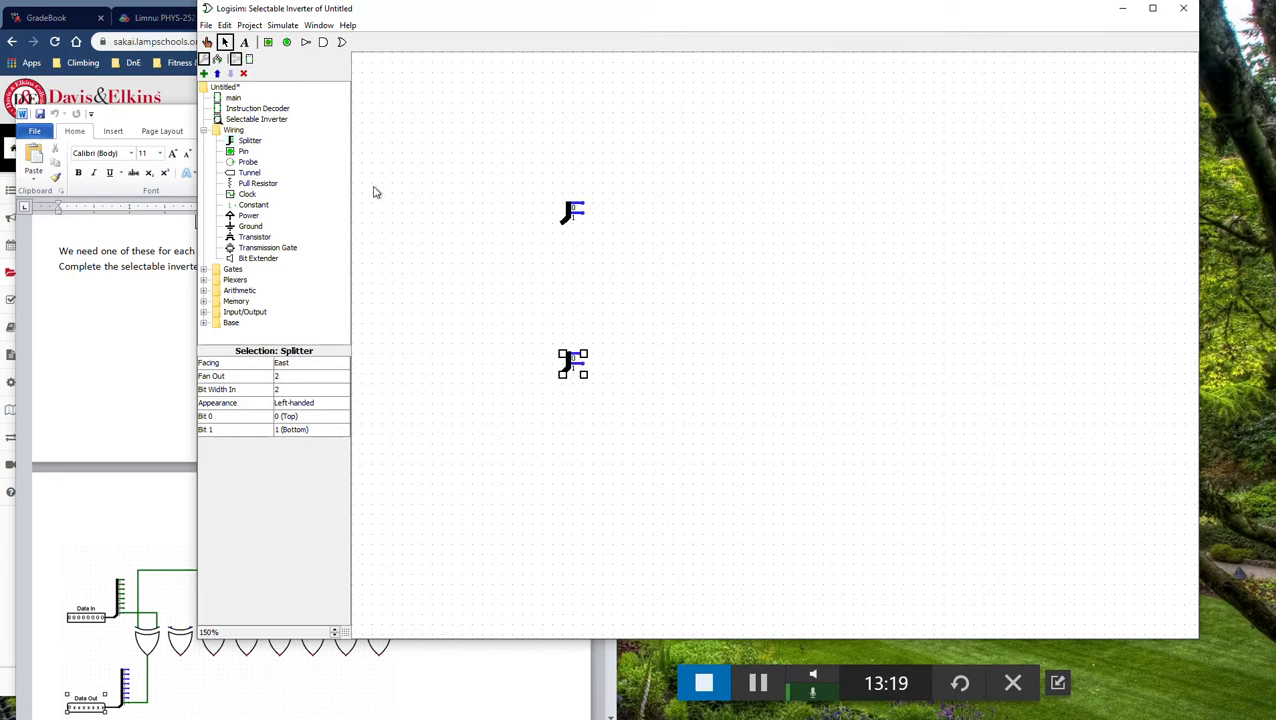
- Check the inverter diagram in the Word document, then in Logisim place an 8-bit input pin to the left of the upper splitter
left_click(119, 563)
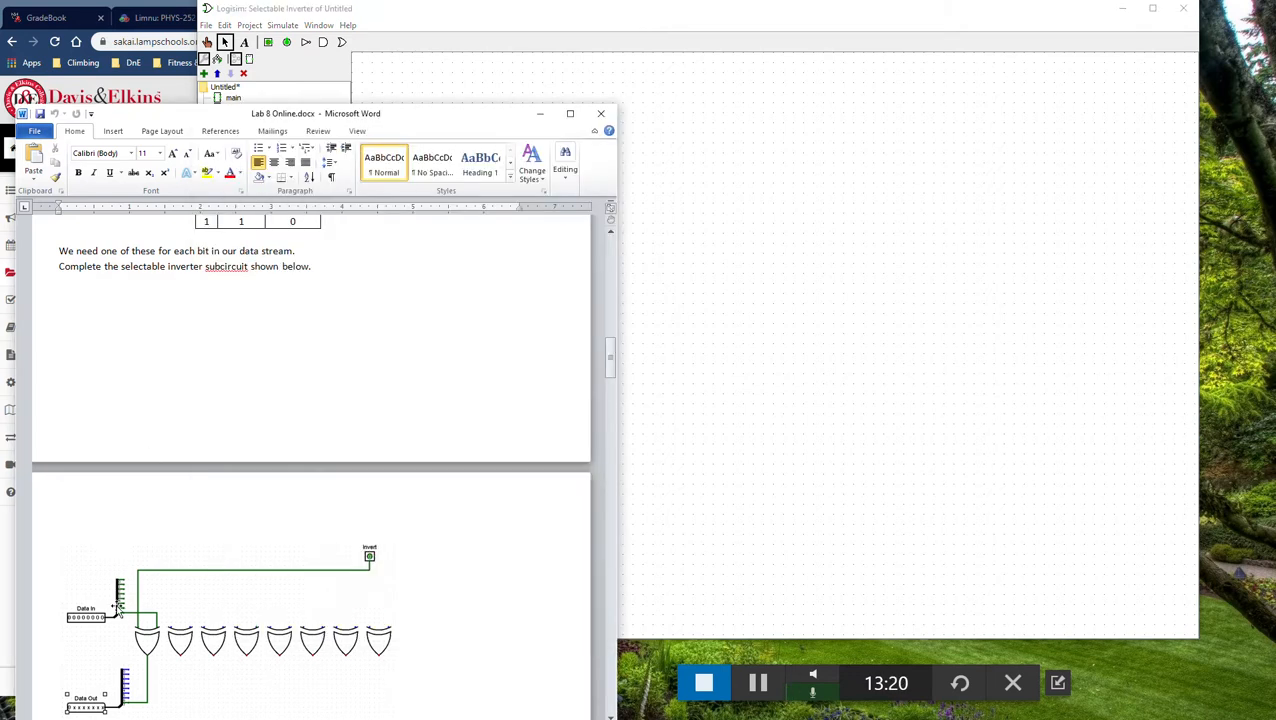
left_click(784, 380)
left_click(268, 43)
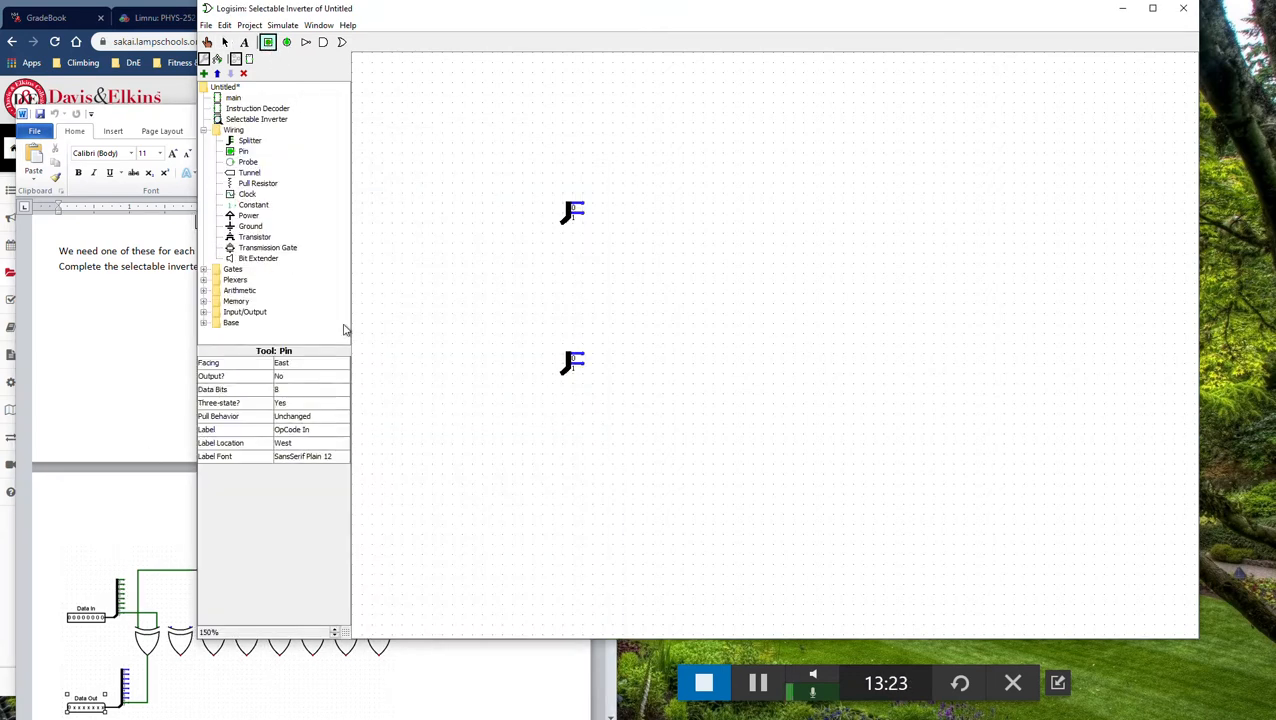
left_click(512, 224)
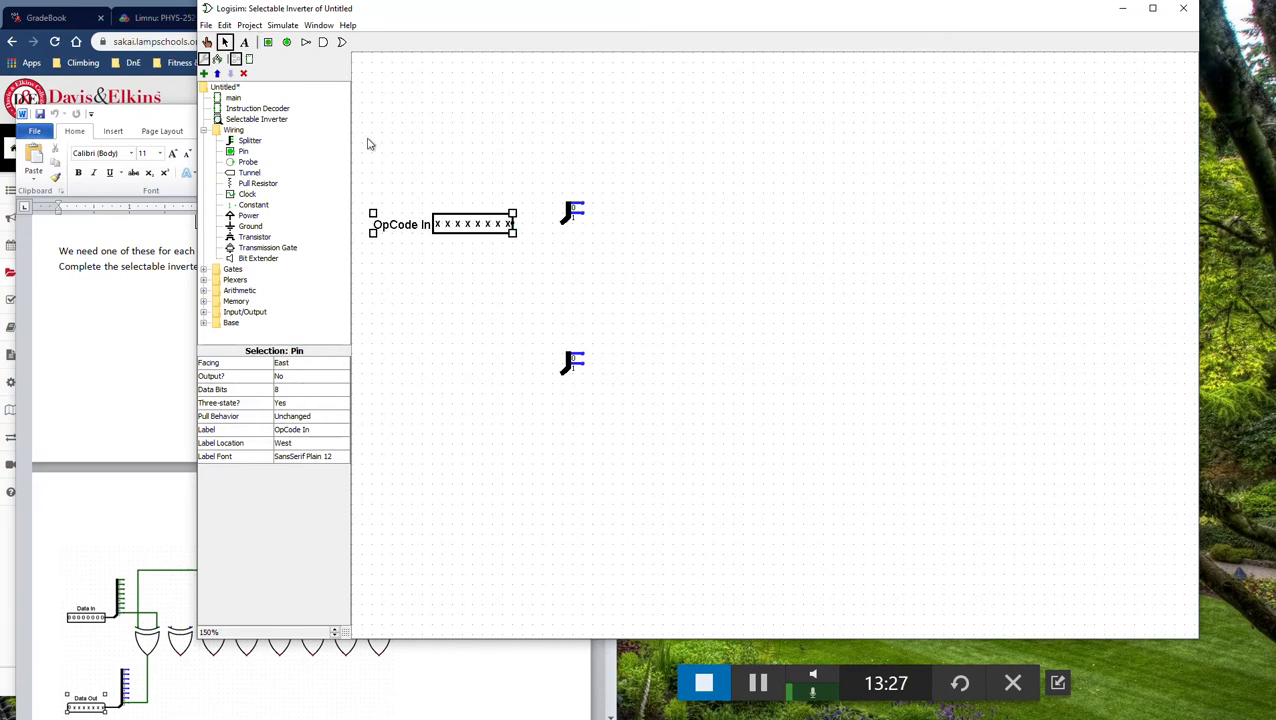
- Place an output pin with 8 data bits to the left of the lower splitter
left_click(286, 42)
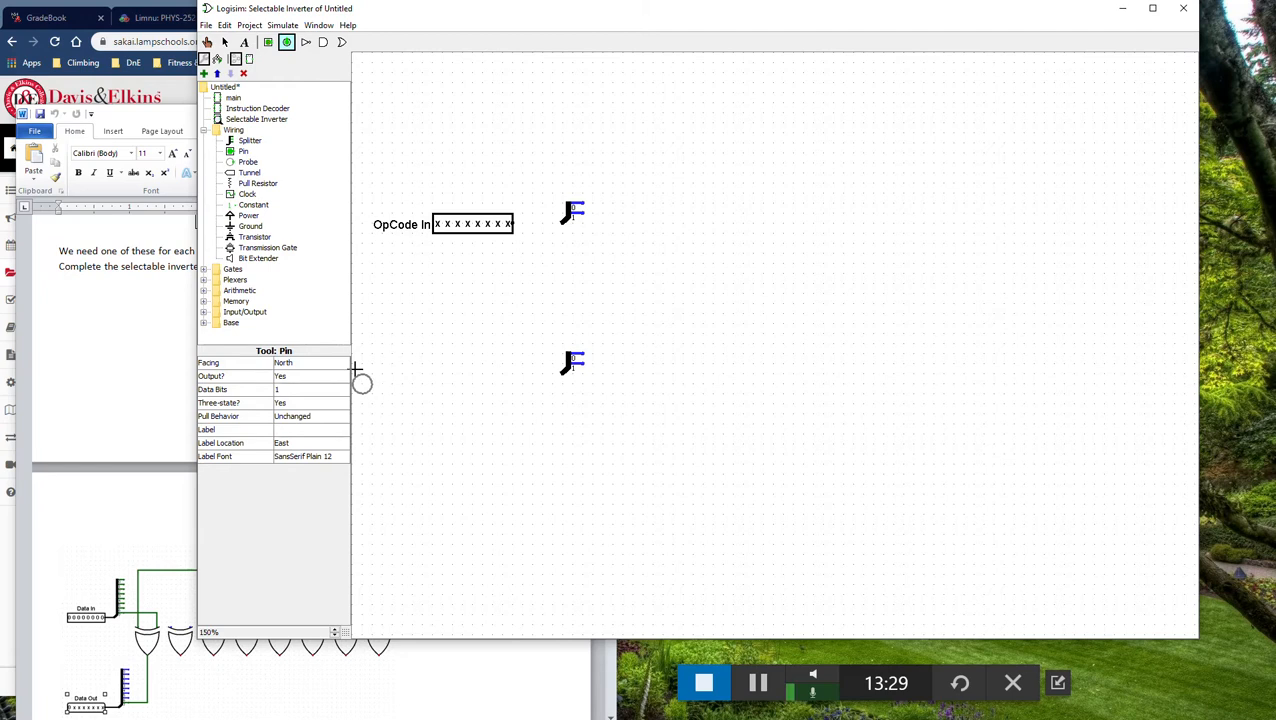
left_click(295, 390)
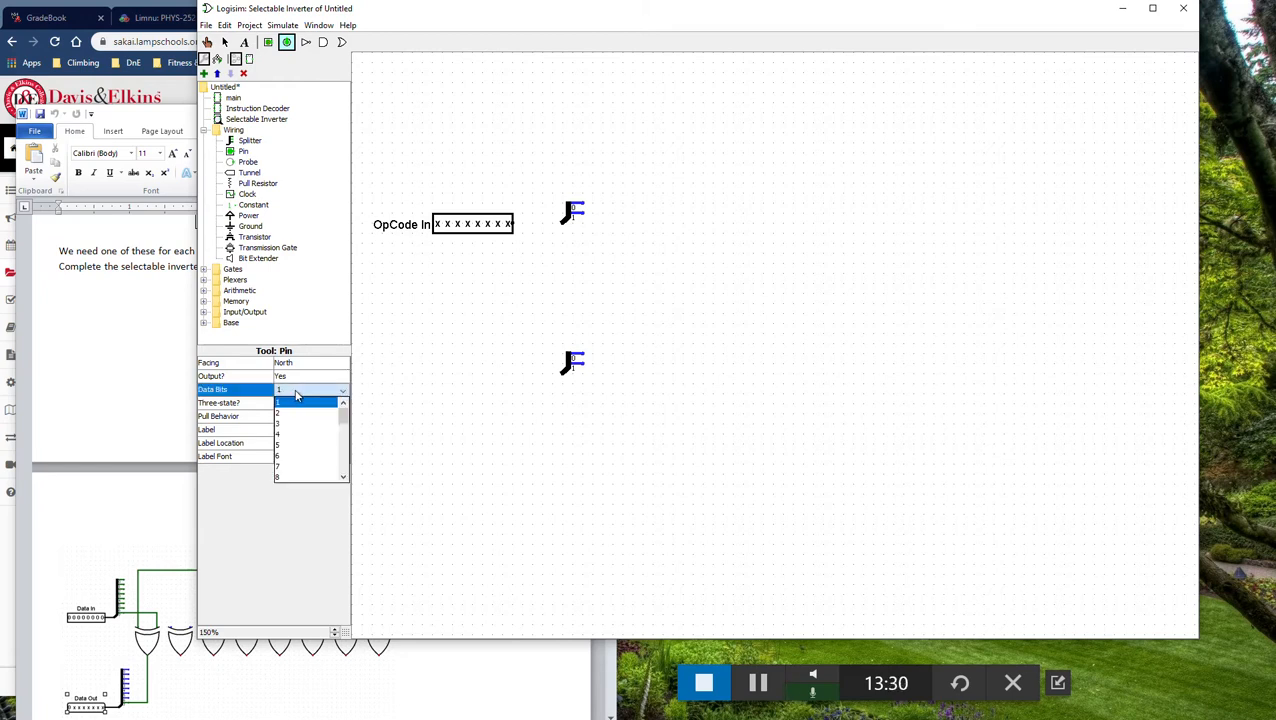
left_click(302, 477)
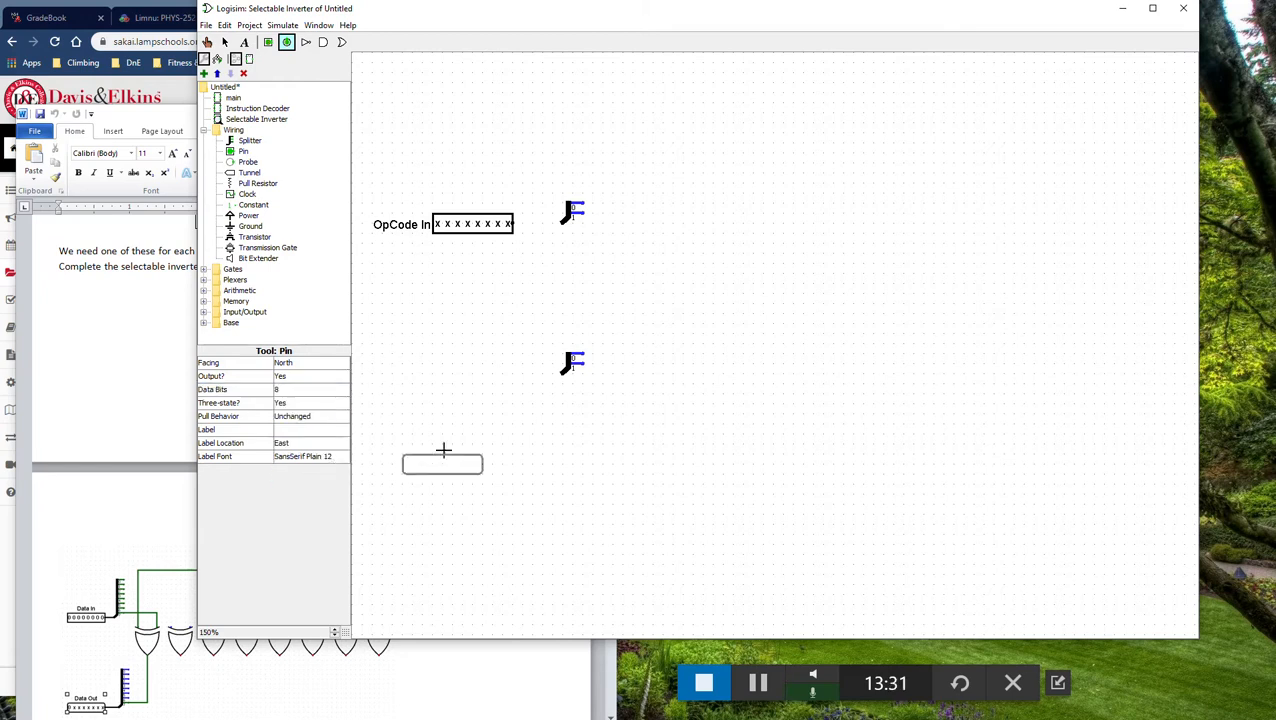
left_click(470, 362)
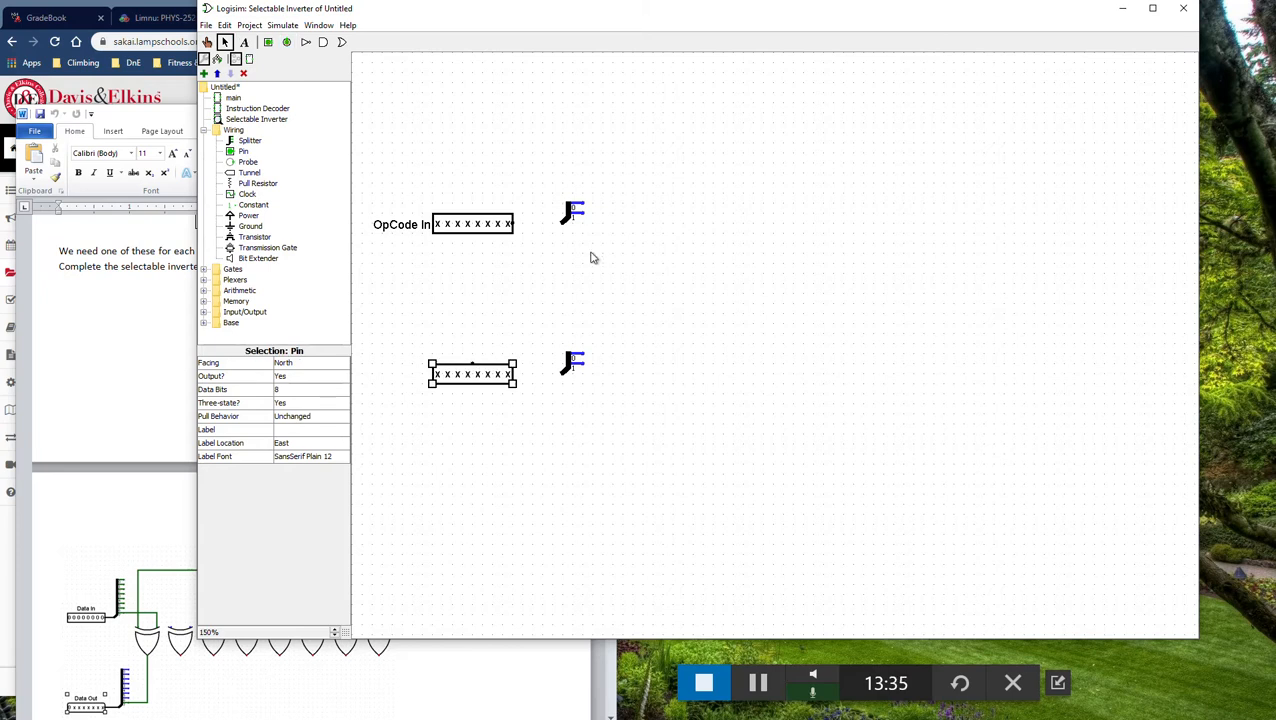
- Place a South-facing, narrow XOR gate with 2 inputs to the right of the upper splitter
left_click(204, 270)
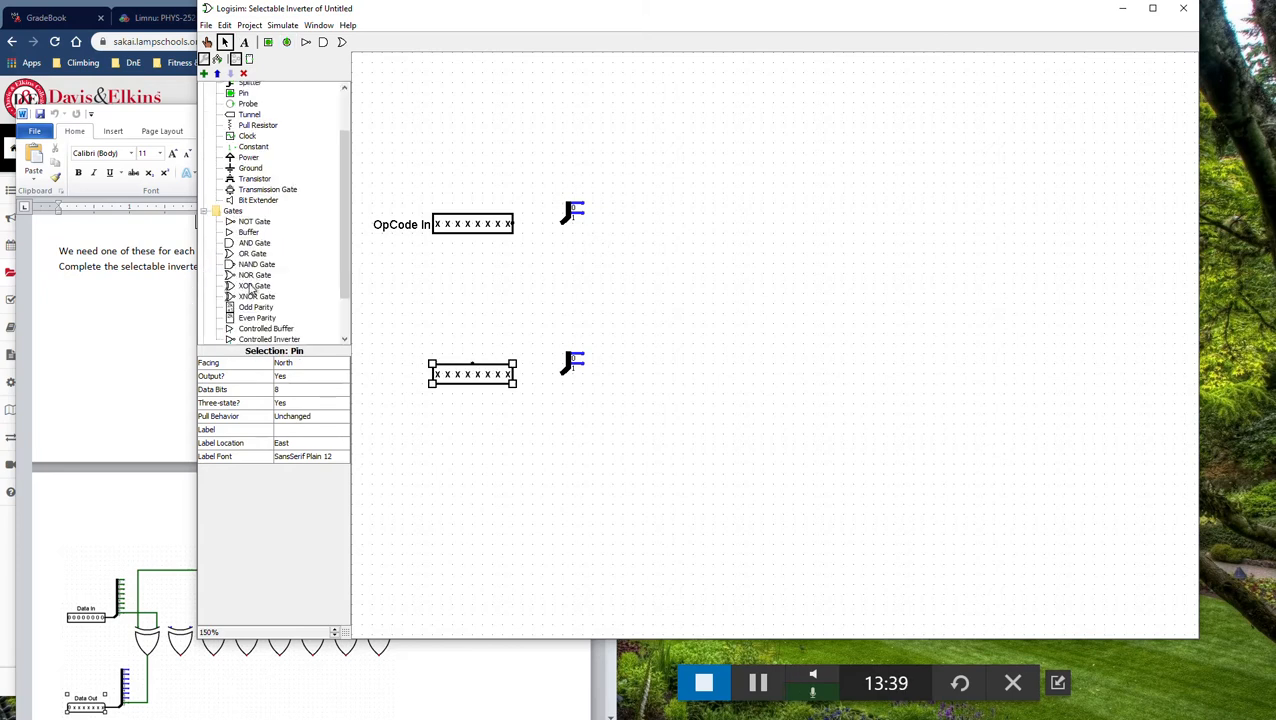
left_click(252, 287)
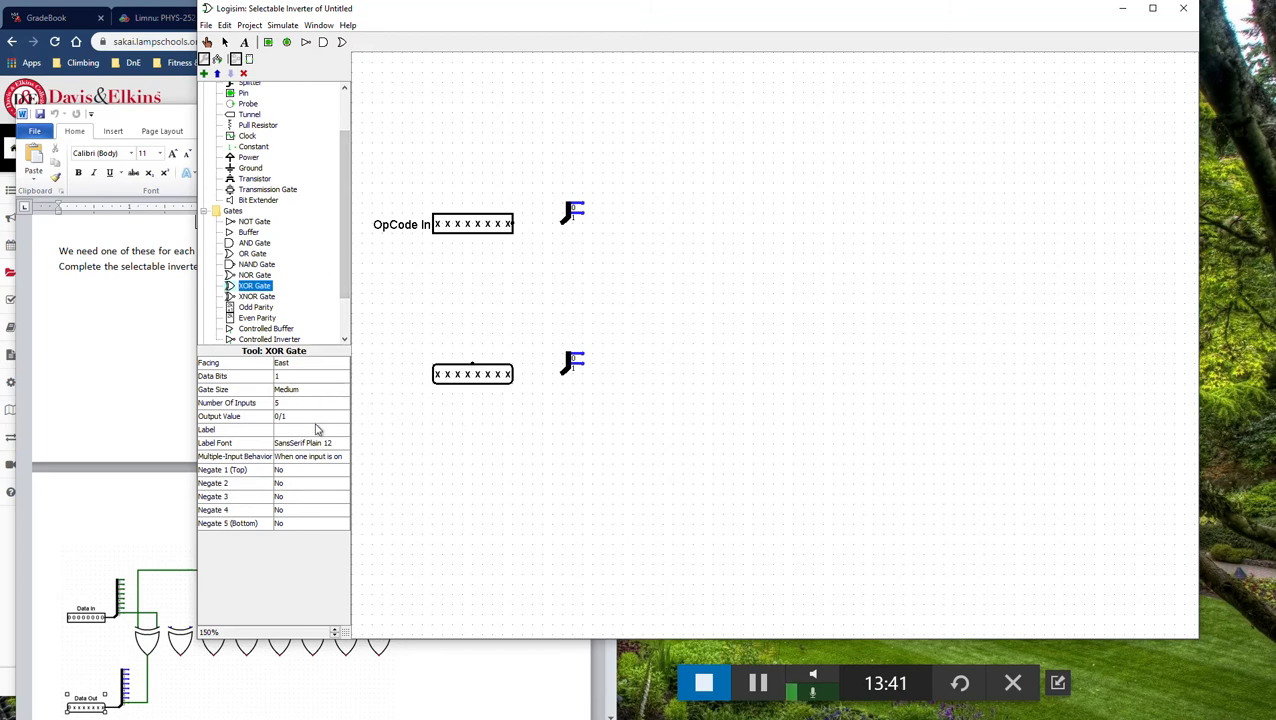
left_click(308, 364)
left_click(312, 395)
left_click(314, 390)
left_click(319, 400)
left_click(300, 403)
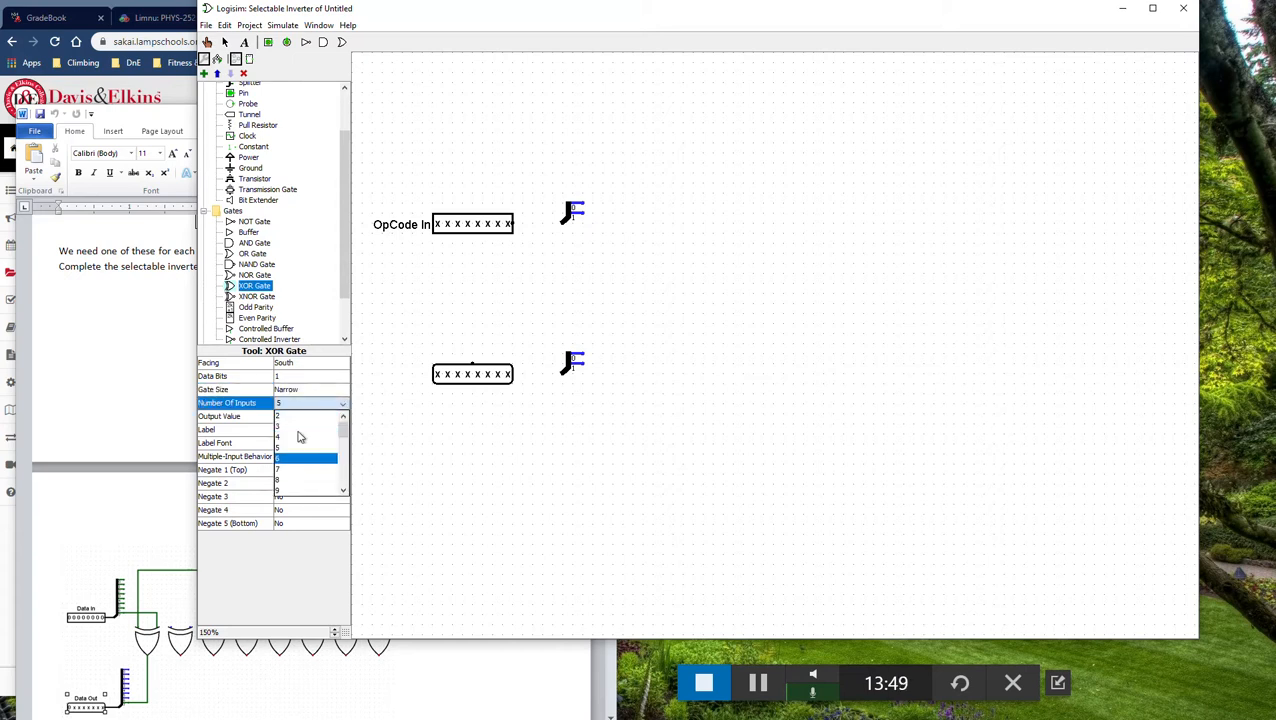
left_click(304, 416)
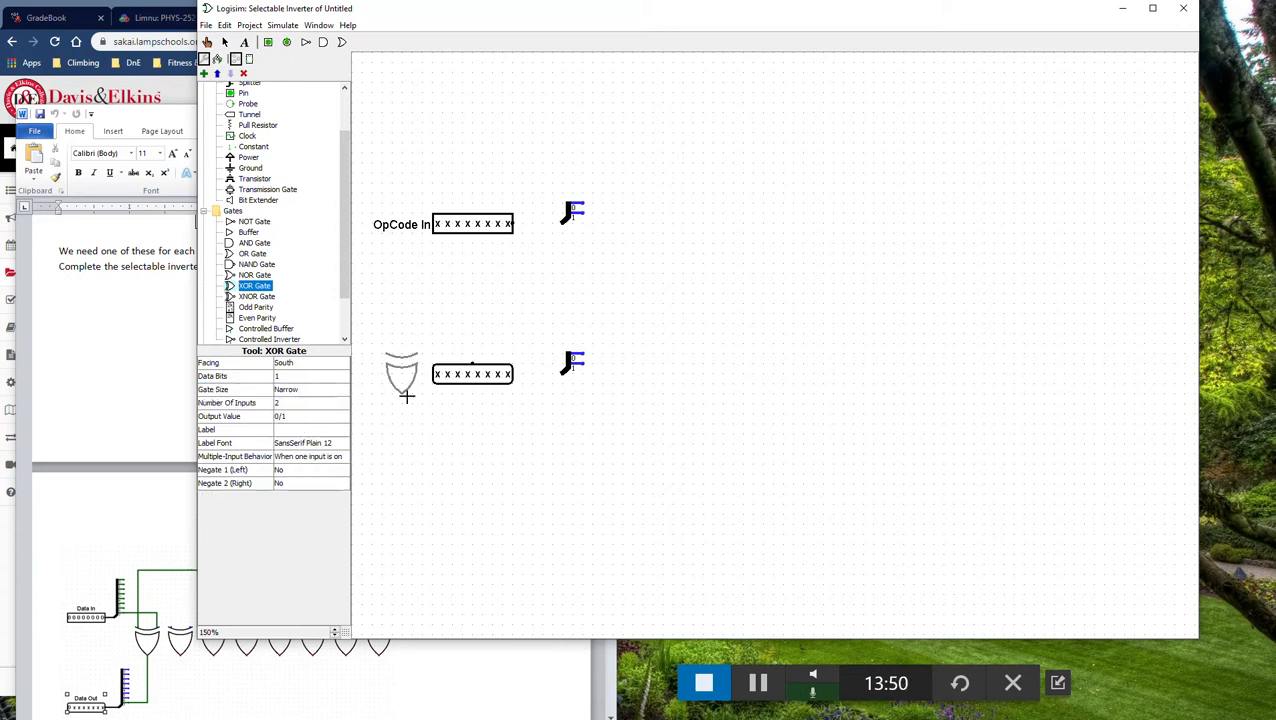
left_click(654, 274)
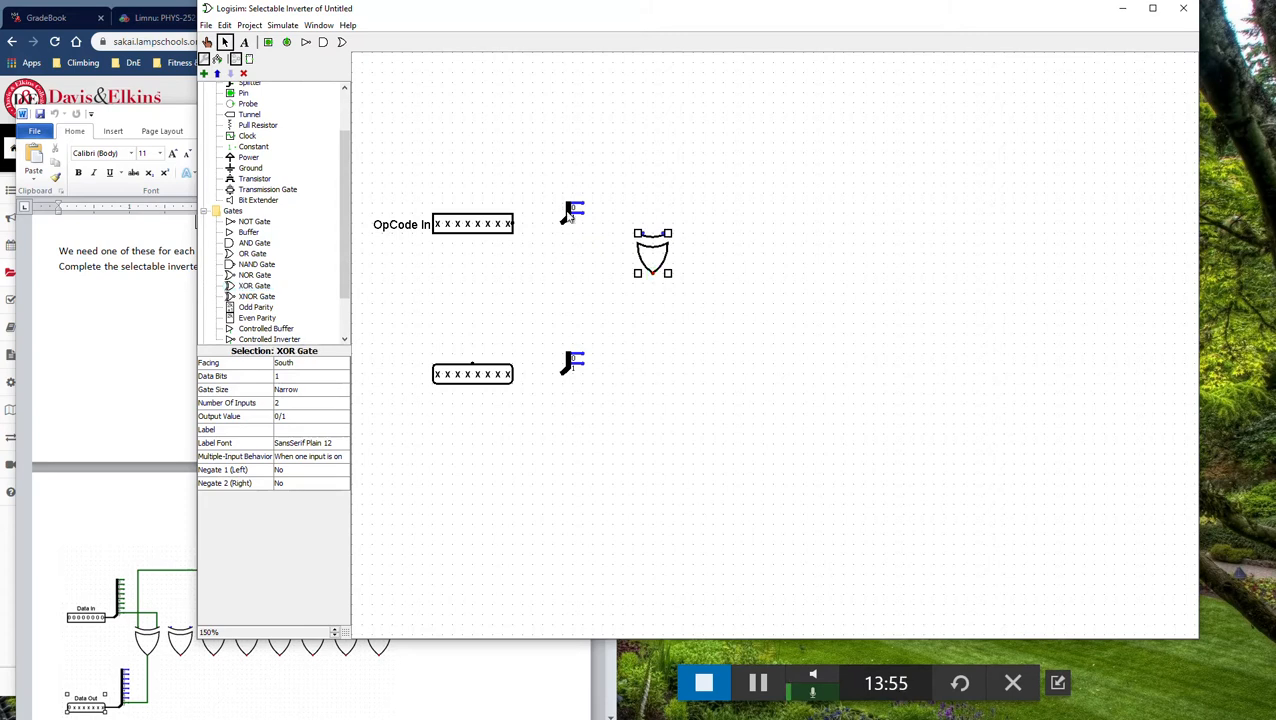
- Set the upper splitter's fan out and bit width in to 8
left_click(570, 214)
left_click(283, 377)
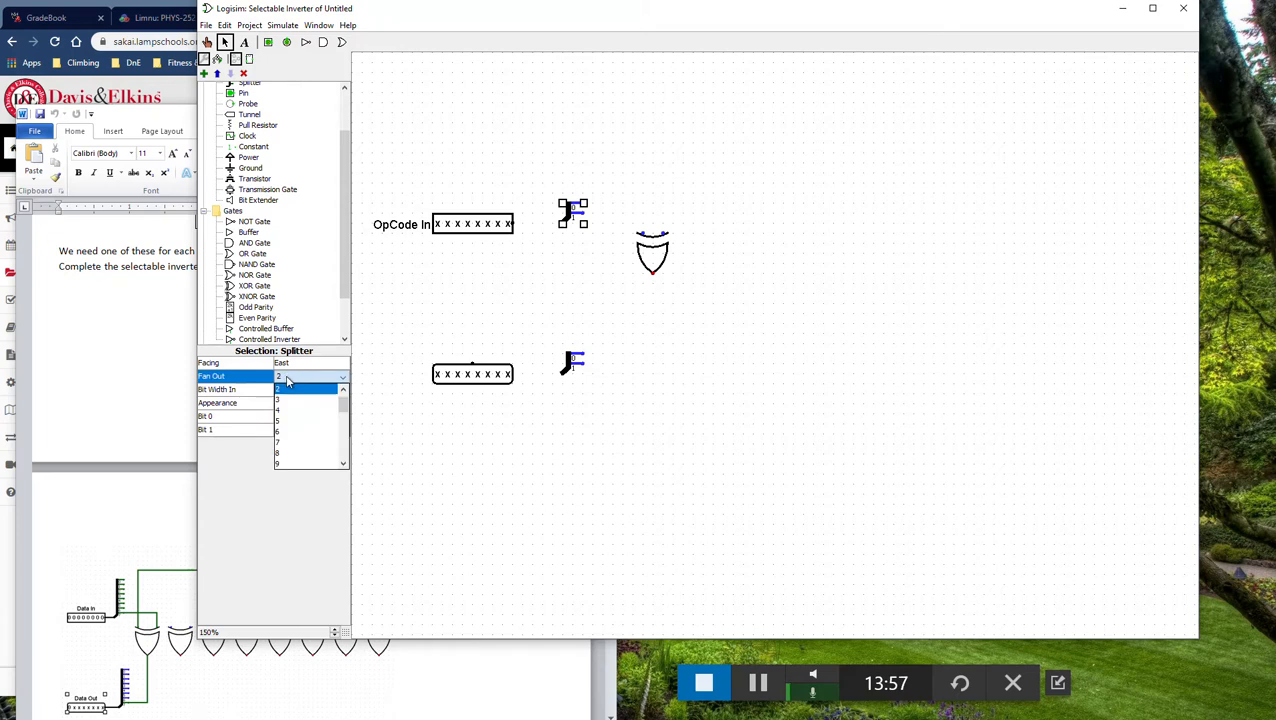
left_click(299, 460)
left_click(286, 392)
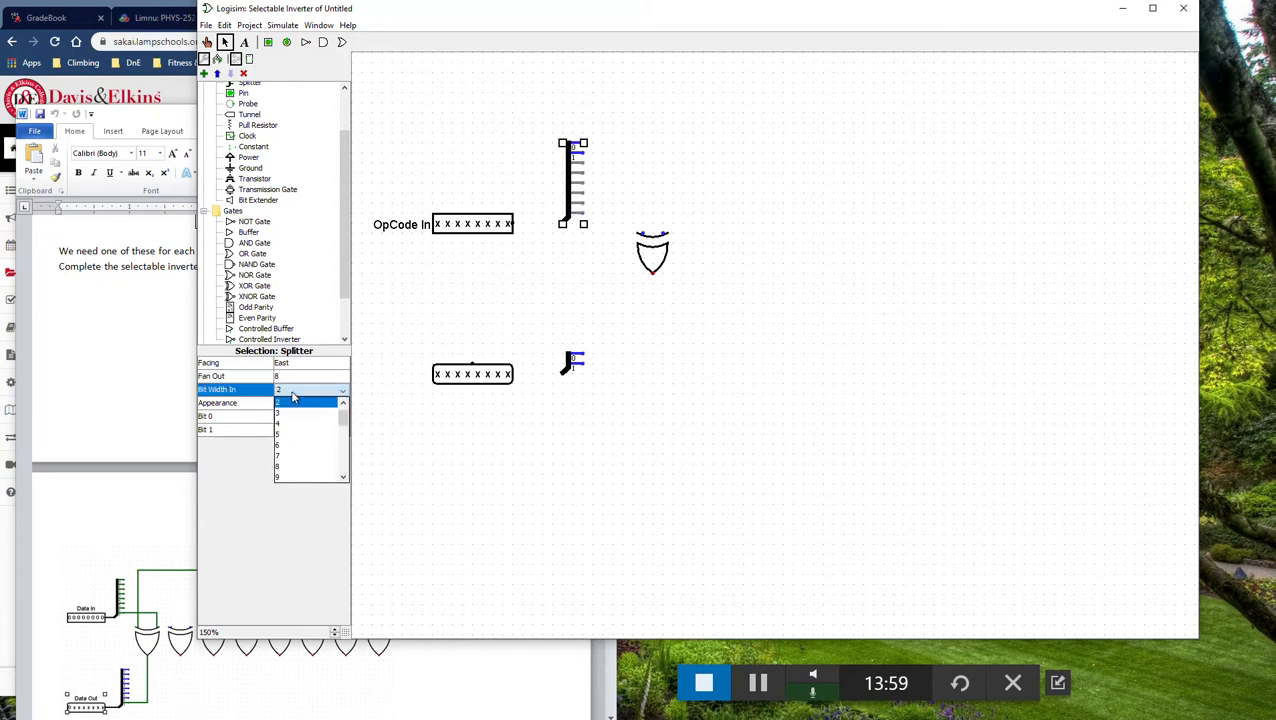
left_click(293, 466)
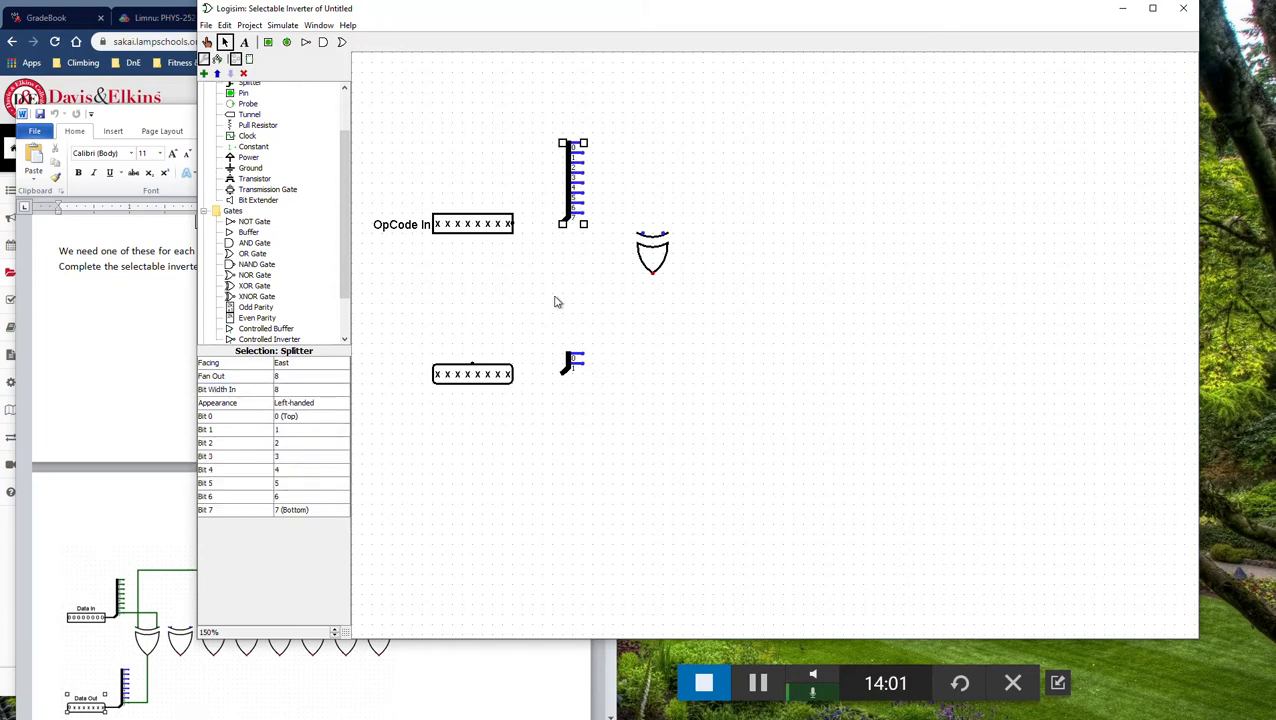
- Set the lower splitter's fan out to 8 and its bit width in to 8
left_click(568, 362)
left_click(286, 378)
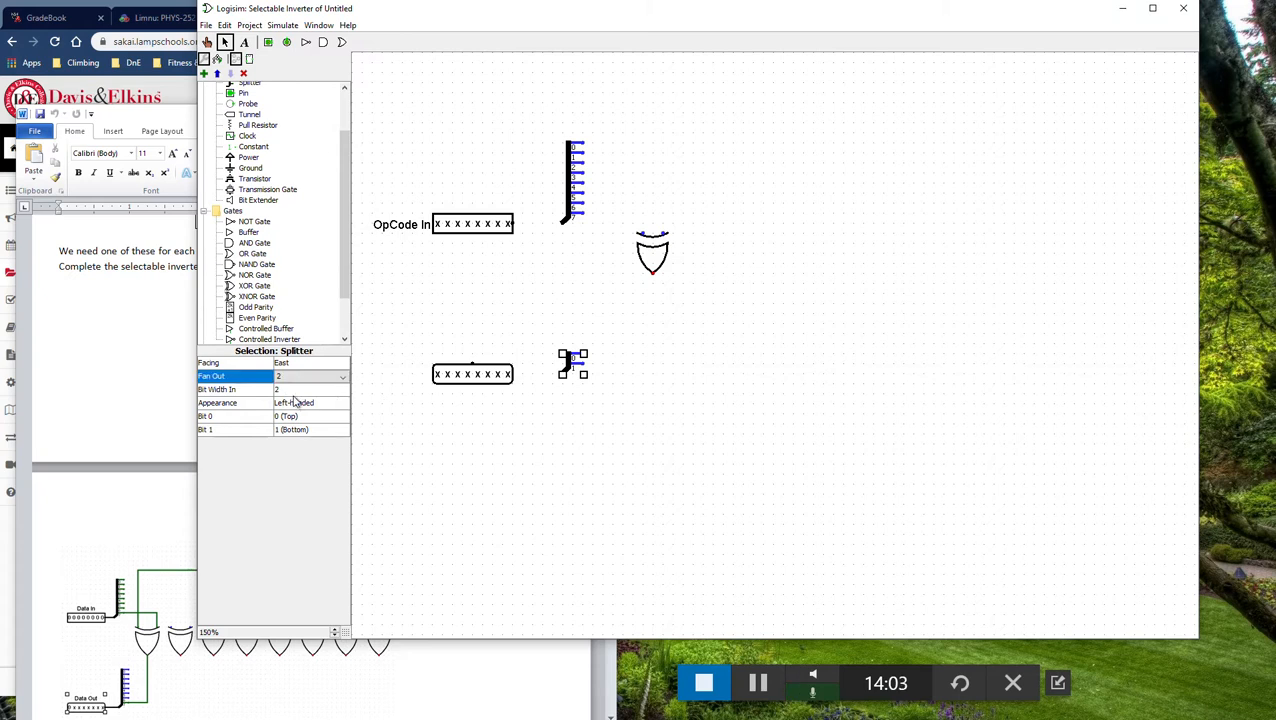
left_click(300, 378)
left_click(300, 450)
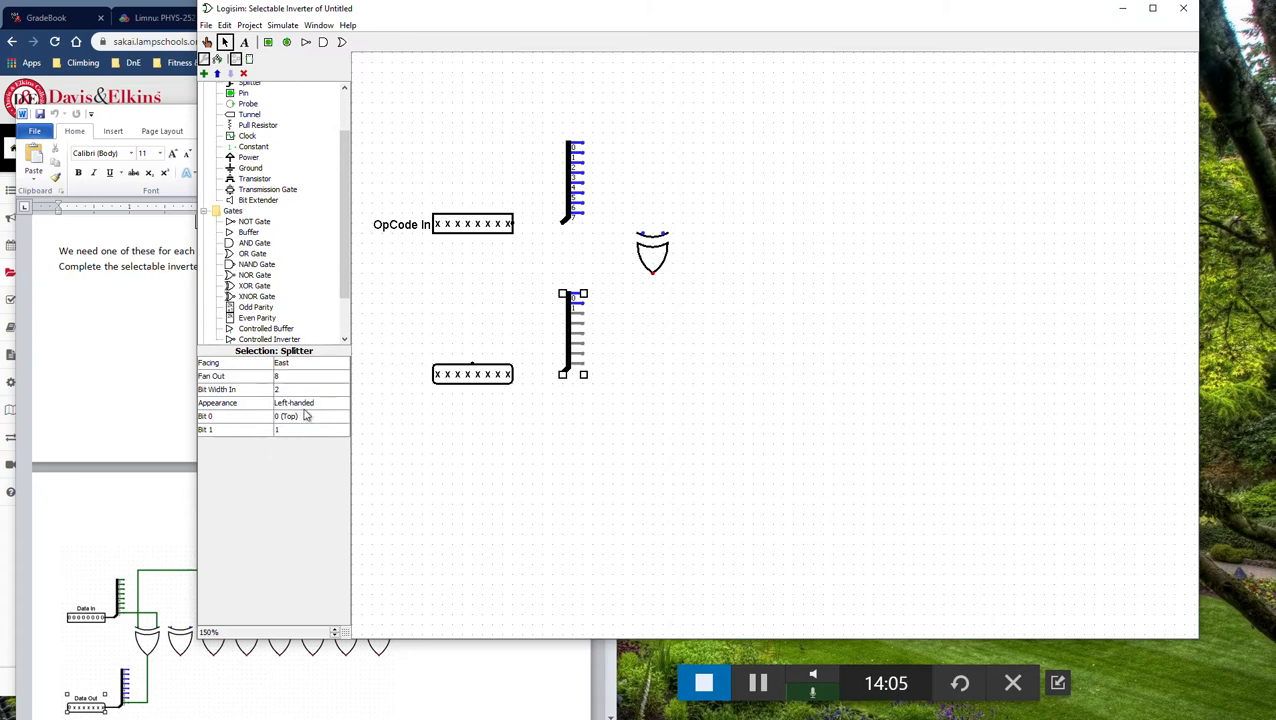
left_click(305, 391)
left_click(302, 467)
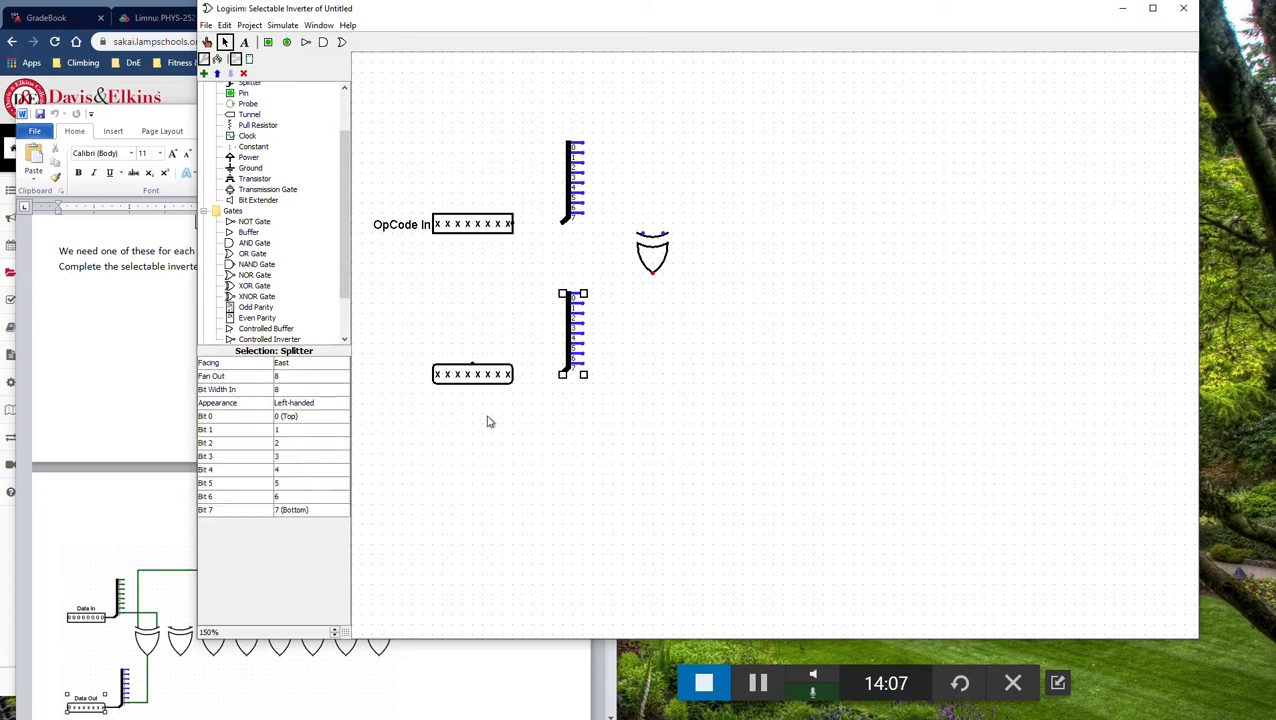
- Change the 8-bit output pin's facing to East
left_click(510, 375)
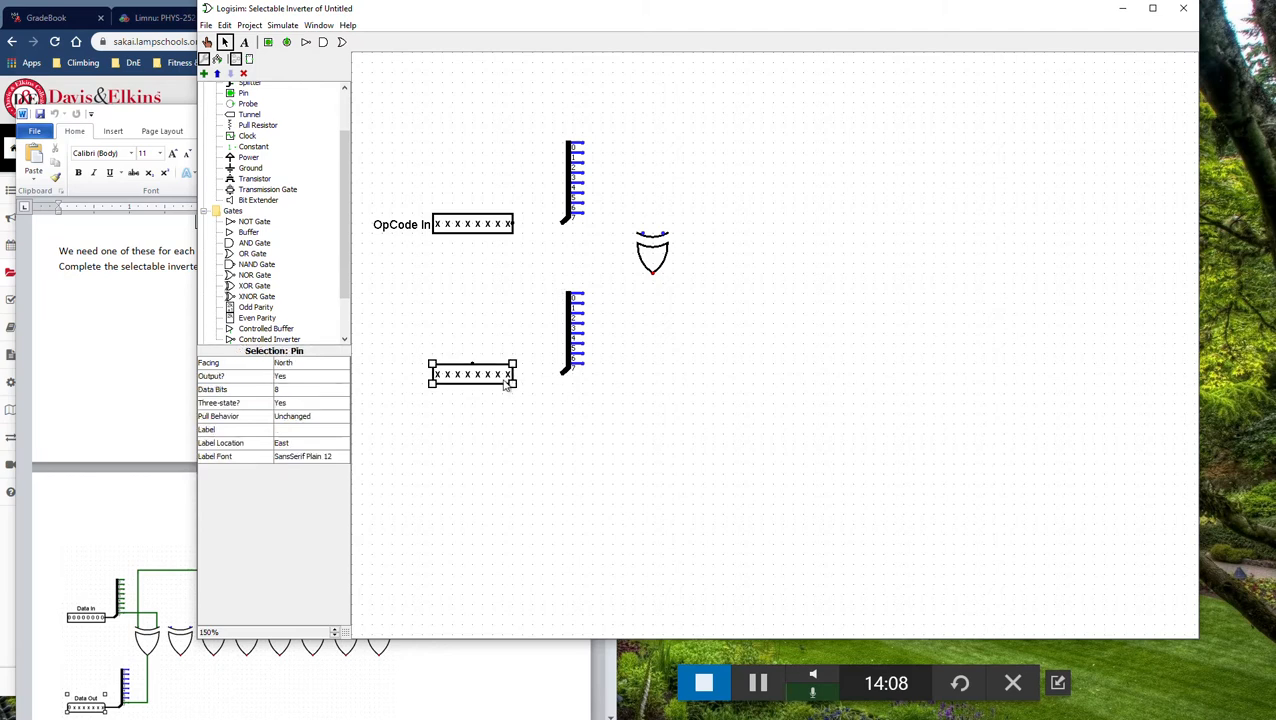
left_click(326, 364)
left_click(300, 397)
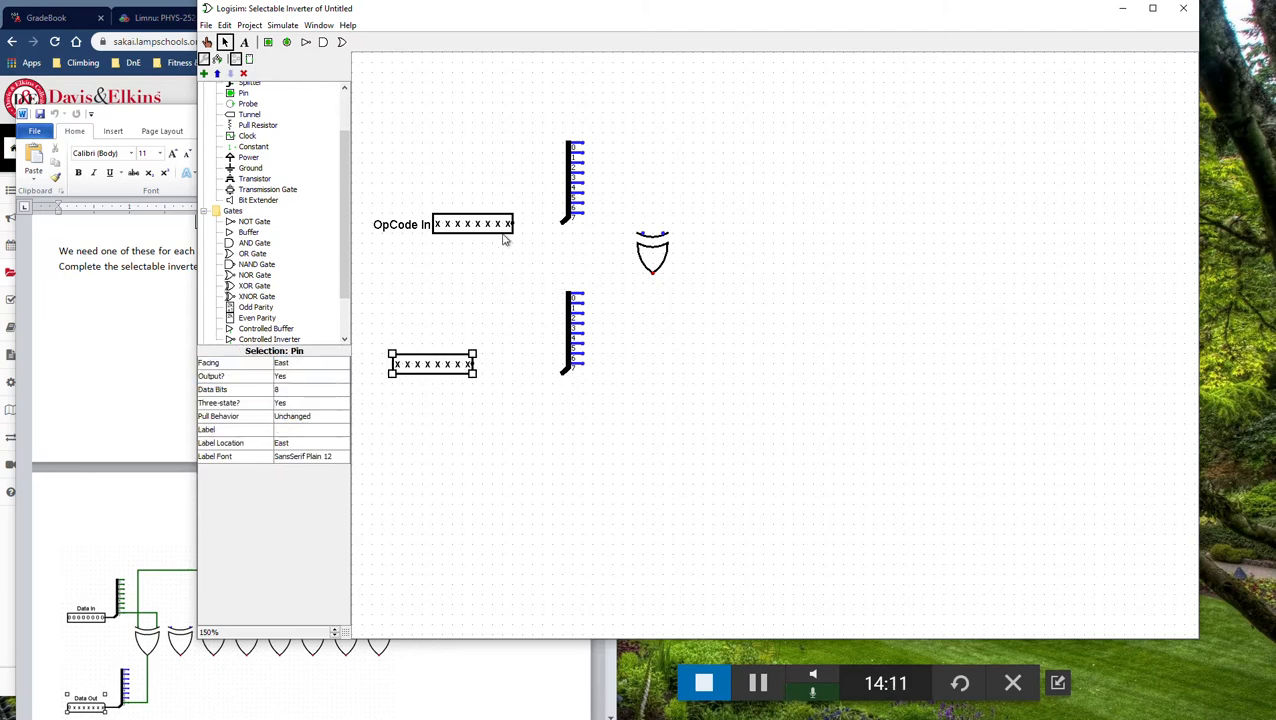
- Wire the input pin to the upper splitter, its bit 7 to the XOR gate's left input, and the gate's output to the lower splitter's bit 7
left_click_drag(513, 224, 563, 224)
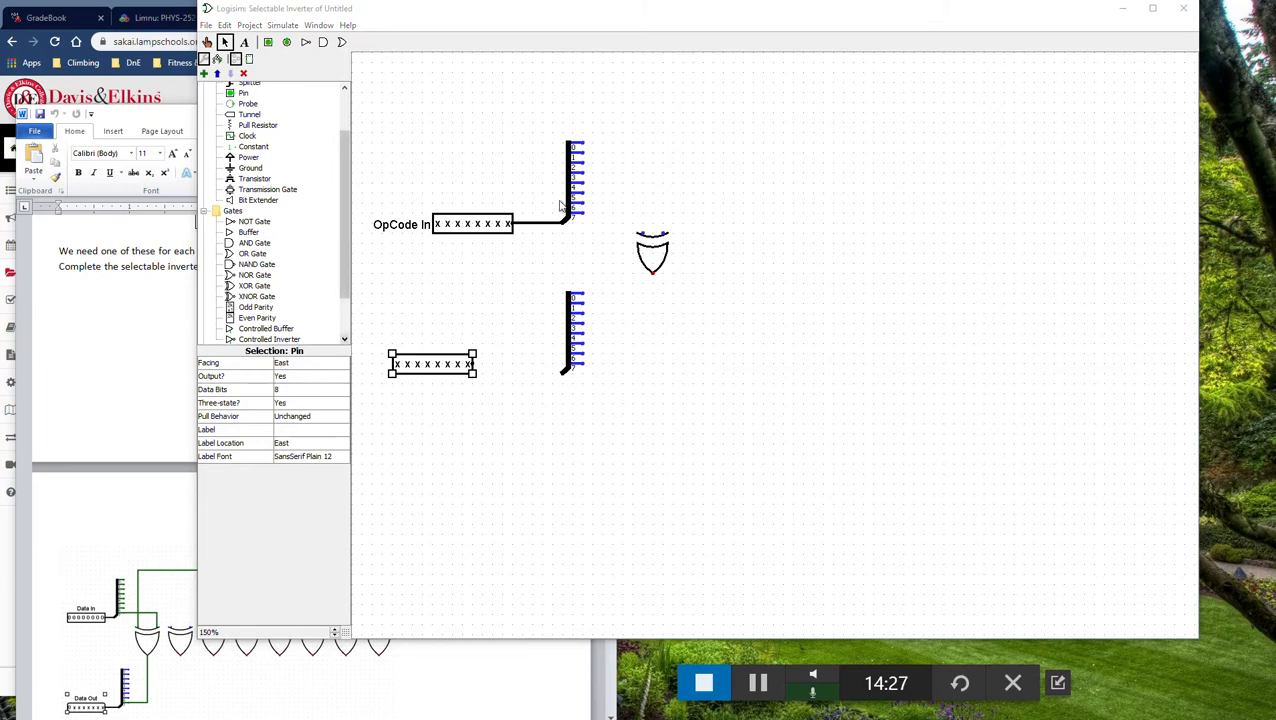
left_click_drag(582, 214, 644, 228)
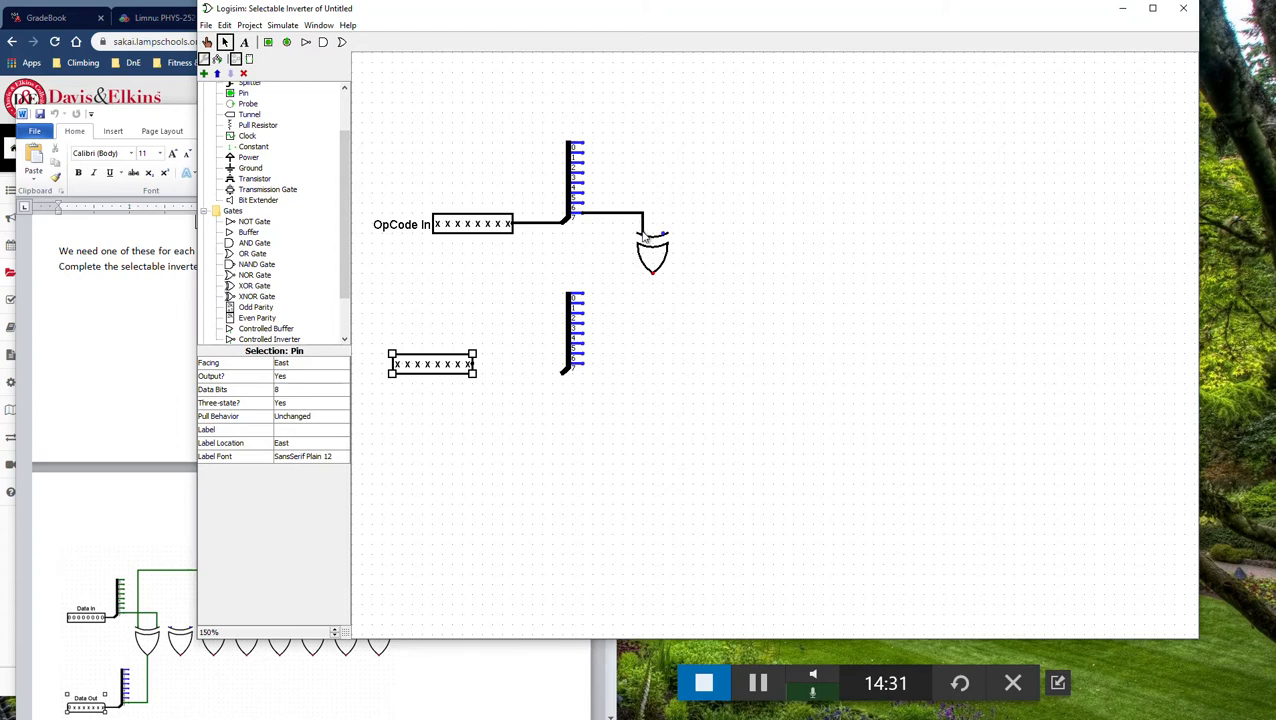
left_click_drag(646, 237, 645, 236)
left_click_drag(651, 274, 577, 364)
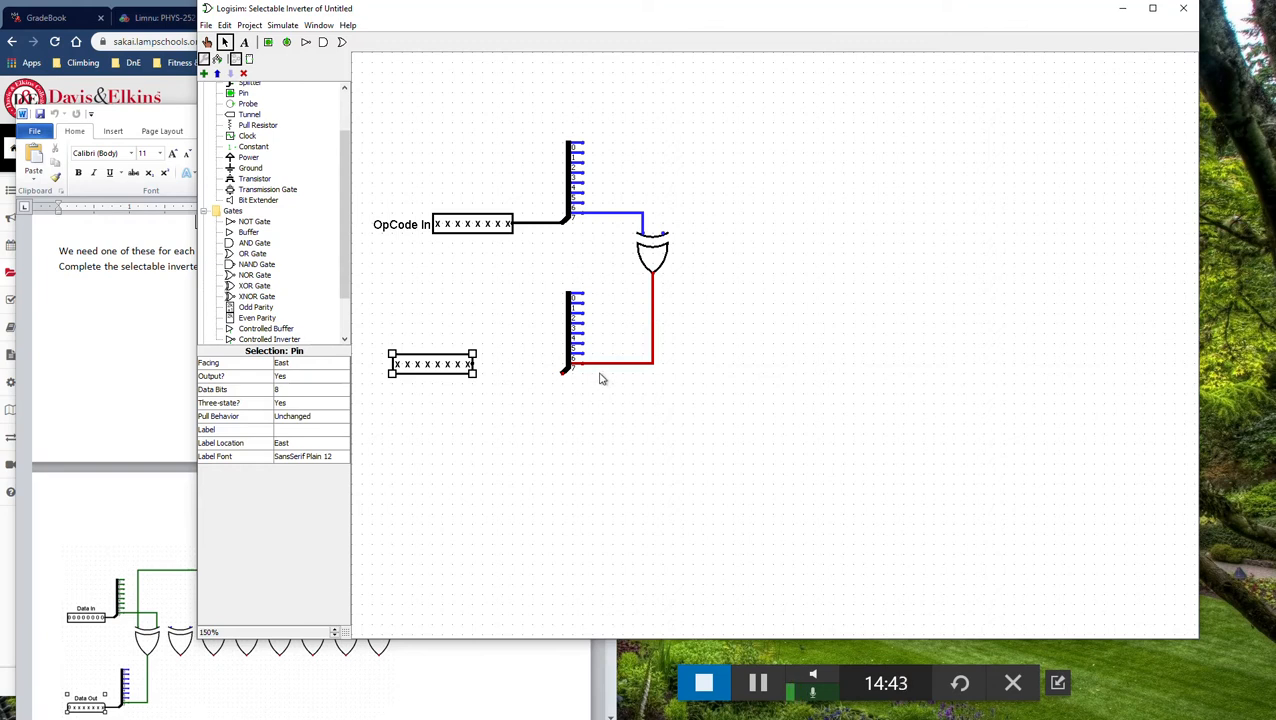
- Place a 1-bit input pin facing West above and far to the right of the XOR gate
left_click(268, 43)
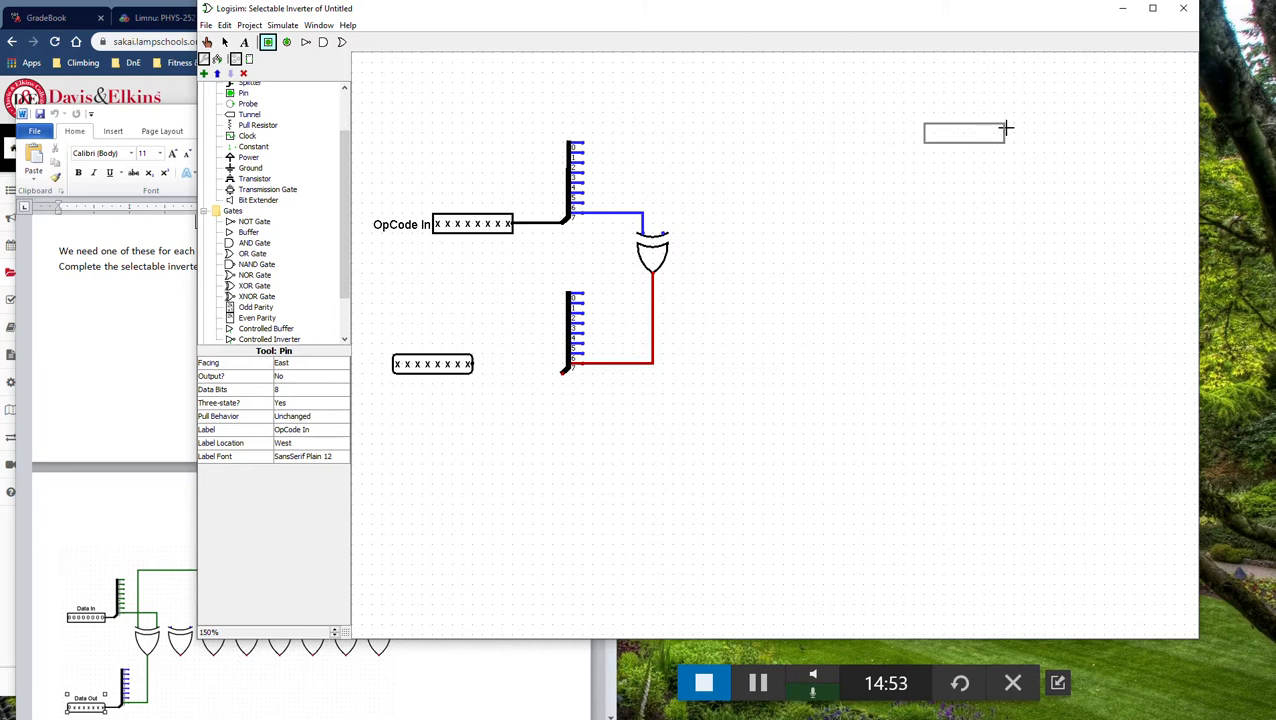
left_click(290, 389)
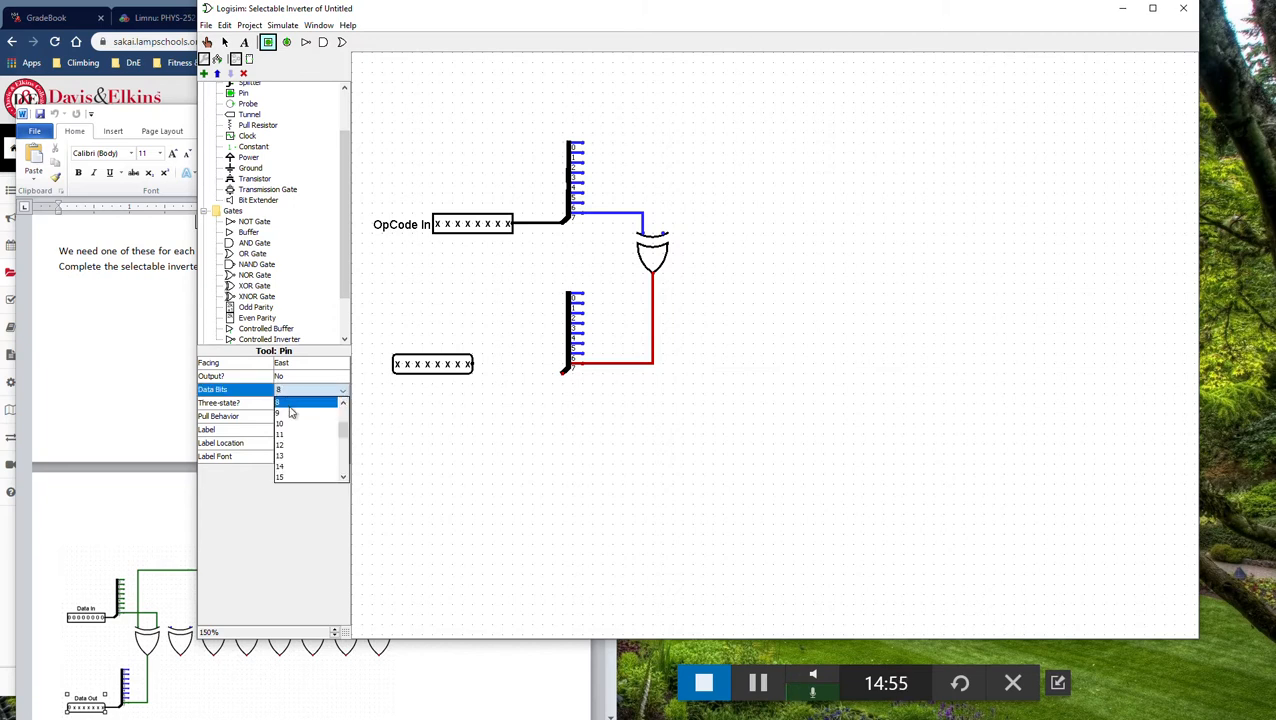
left_click(289, 403)
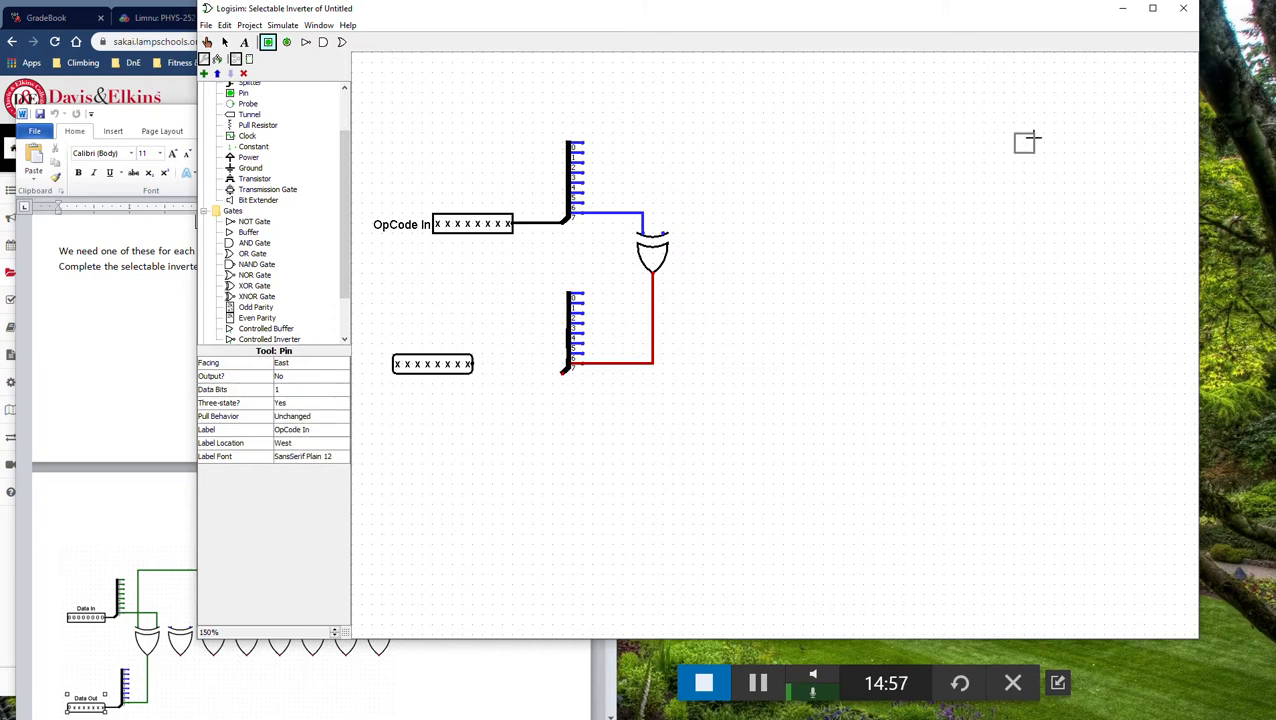
left_click(331, 364)
left_click(327, 408)
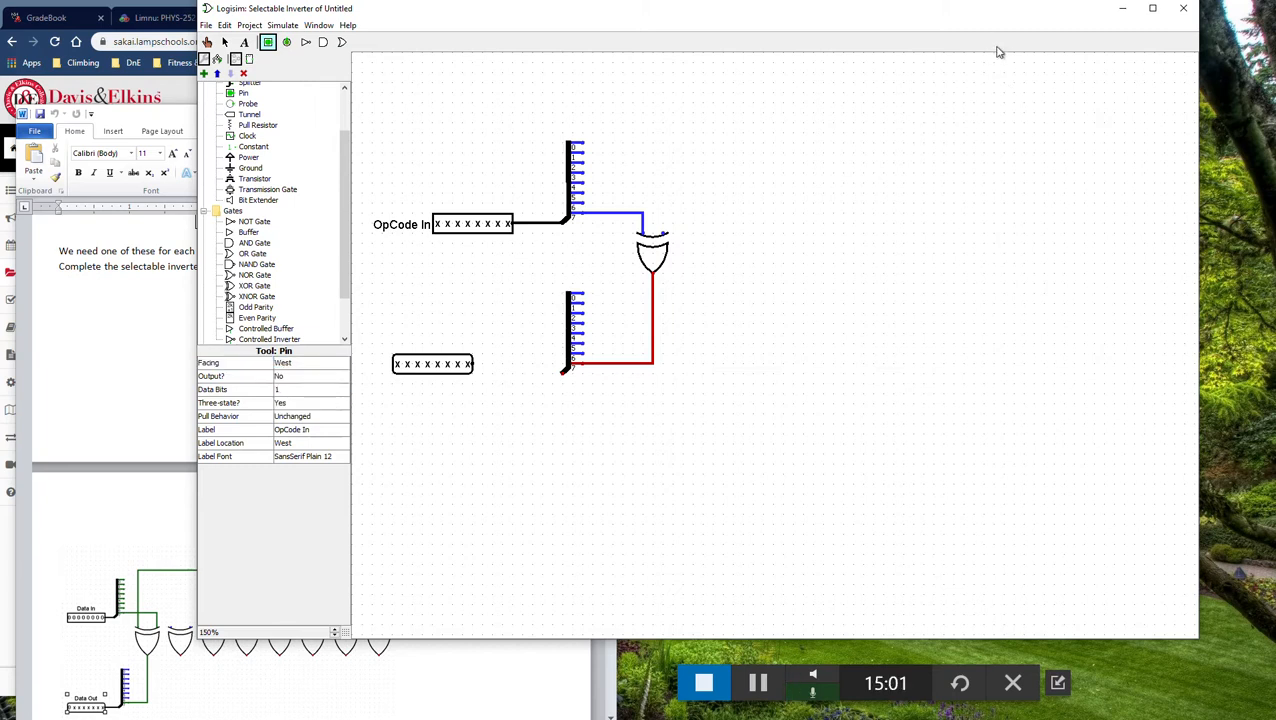
left_click(1012, 82)
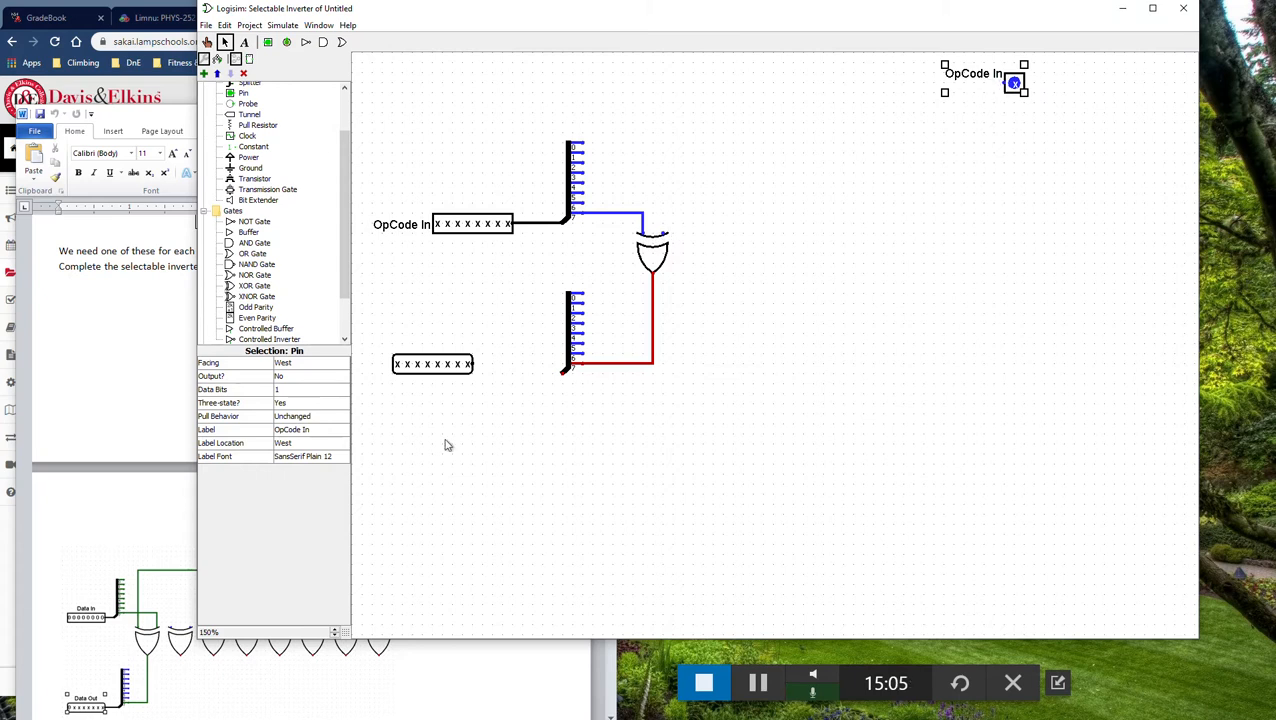
- Label the 1-bit input pin Invert with its label location East, and wire it to the XOR gate's right input
left_click(298, 431)
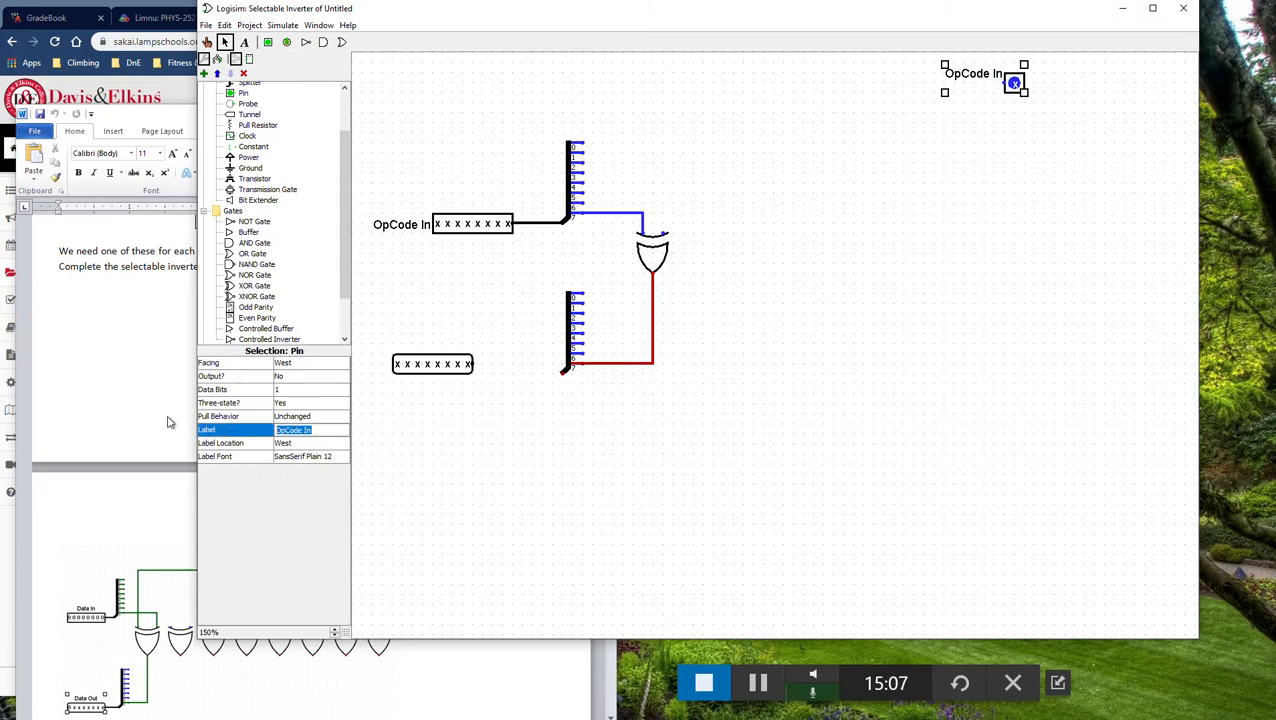
type("Invert")
key("Return")
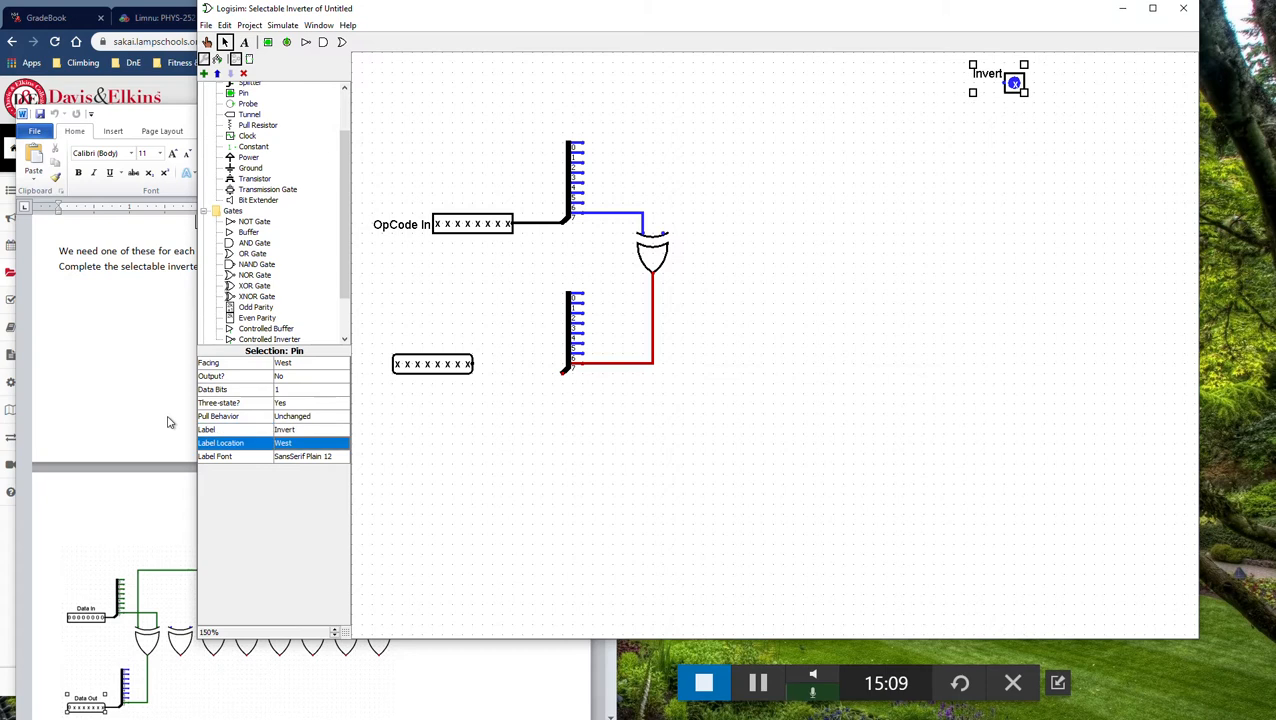
left_click(300, 443)
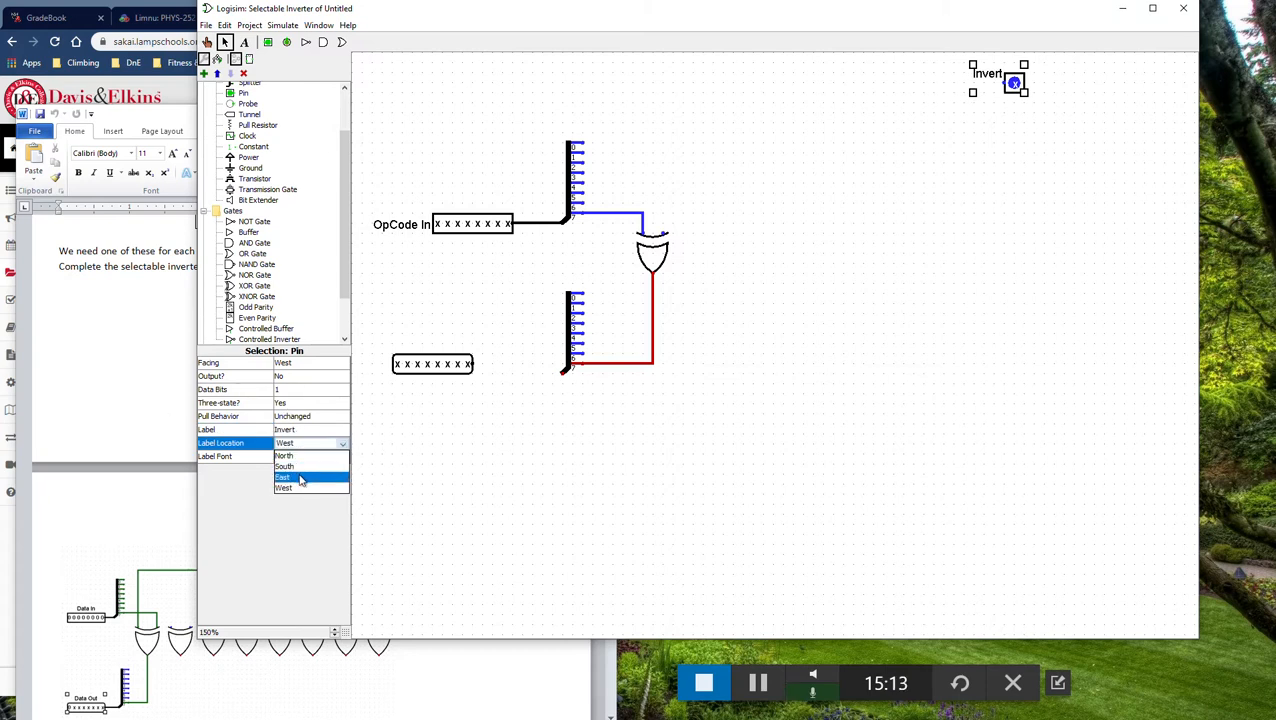
left_click(300, 482)
mouse_move(1012, 83)
left_mouse_down()
mouse_move(826, 83)
mouse_move(641, 226)
mouse_move(663, 237)
left_mouse_up()
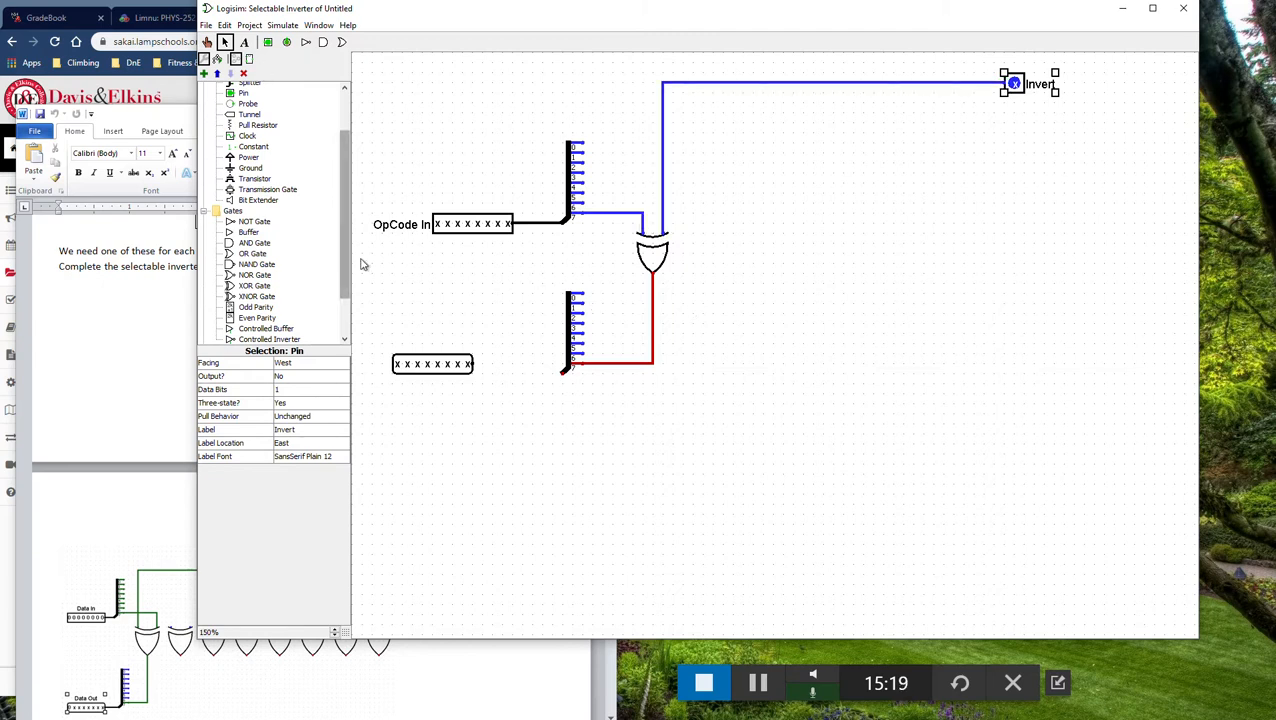
- Set Three-state to No for the 8-bit input pin and the 8-bit output pin
left_click(440, 230)
left_click(295, 404)
left_click(300, 428)
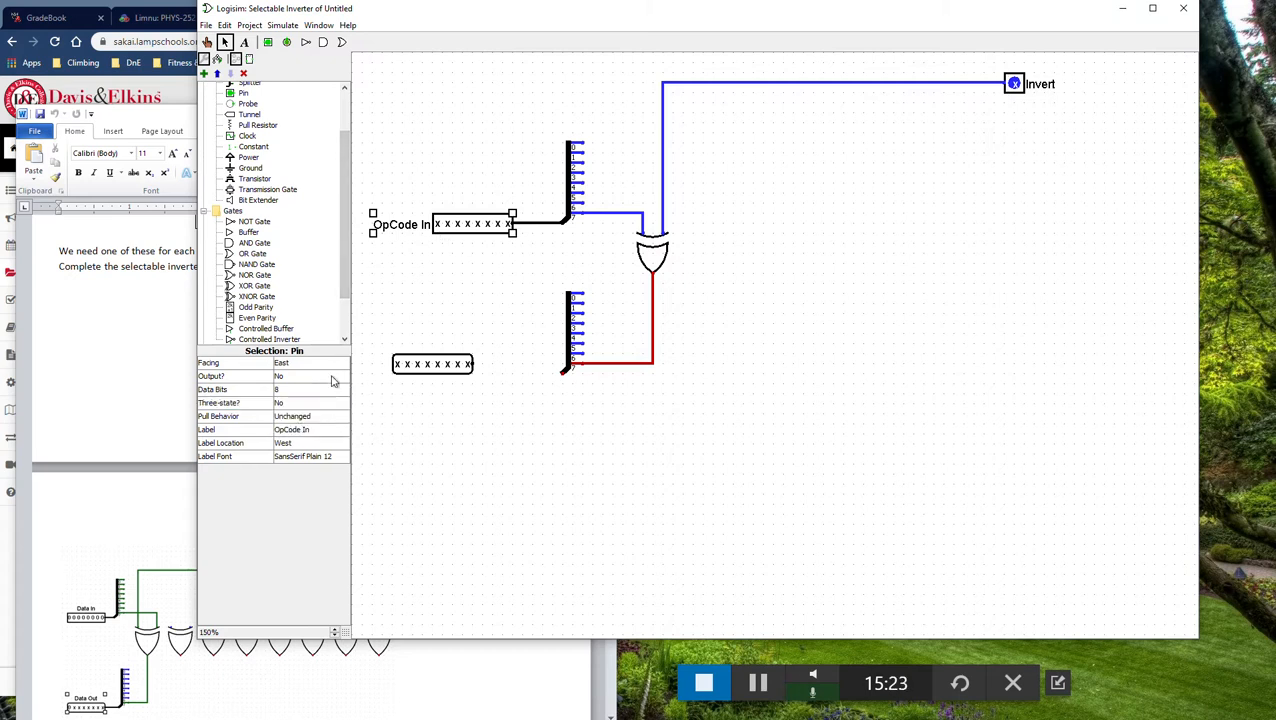
left_click(406, 368)
left_click(313, 402)
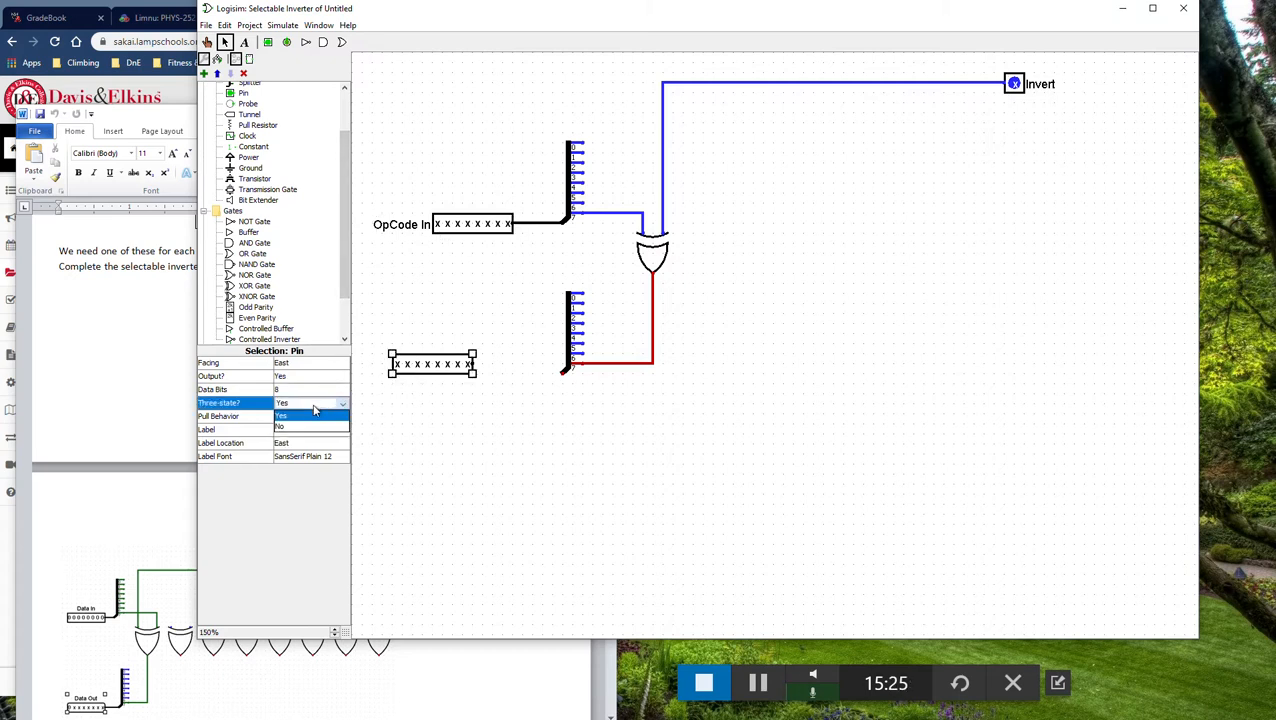
left_click(316, 429)
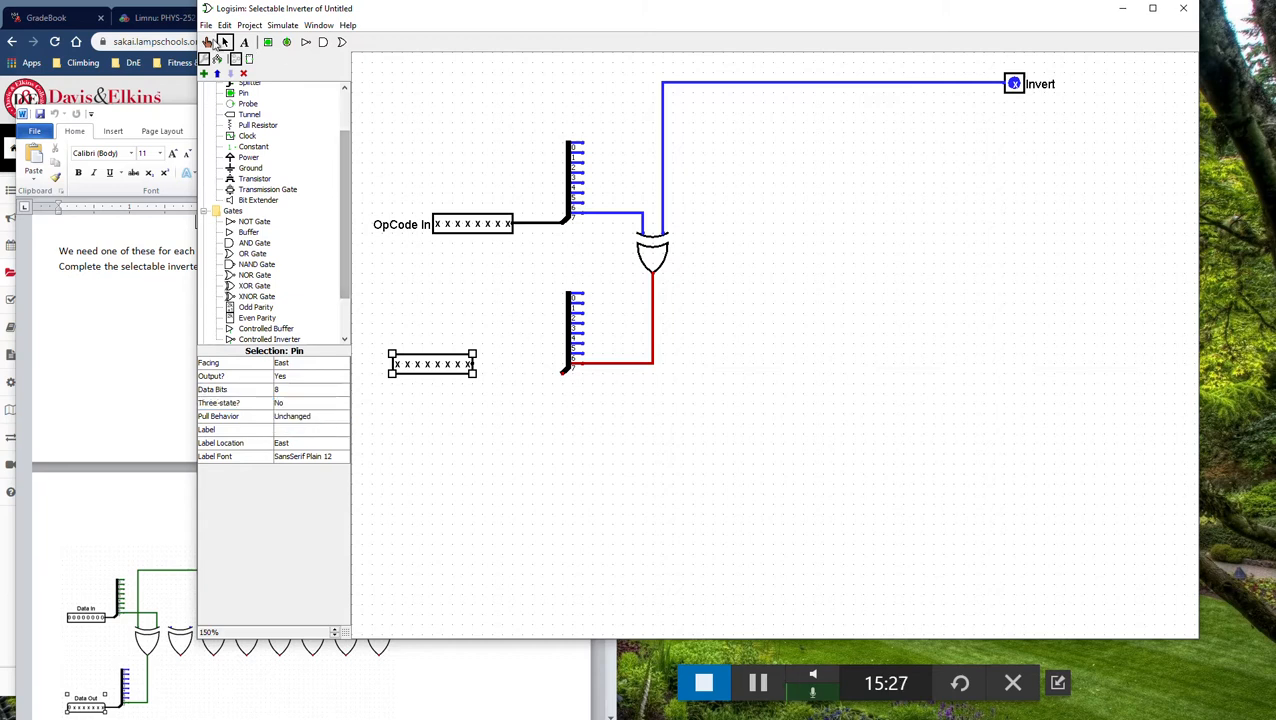
- Poke the OpCode In and Invert pins to 0 and set Three-state to No for the Invert pin
left_click(207, 42)
left_click(455, 227)
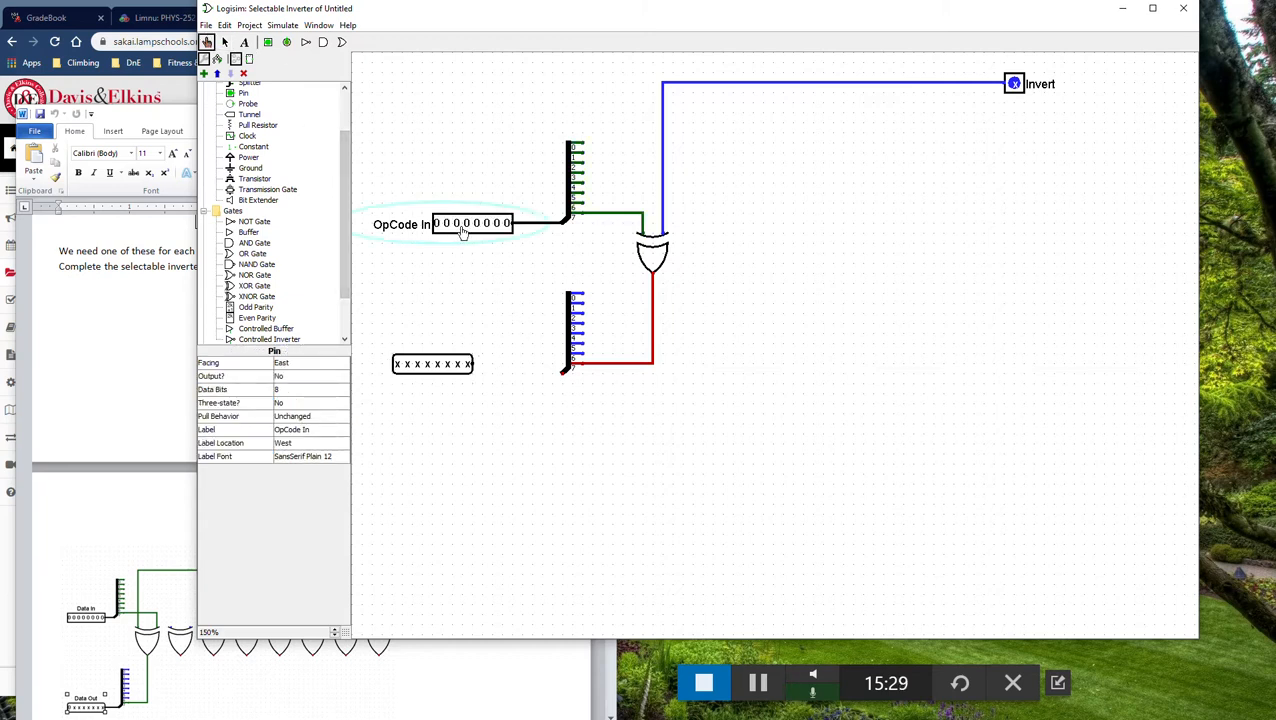
left_click(446, 364)
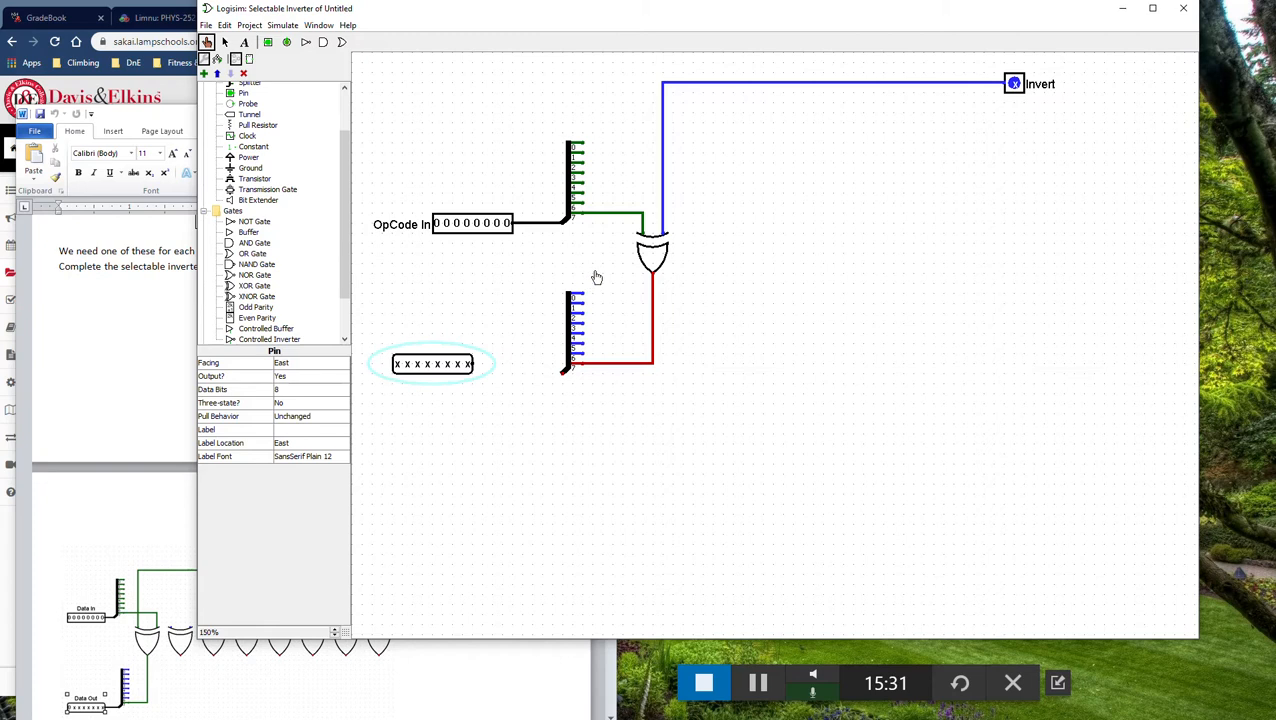
left_click(1014, 85)
left_click(293, 403)
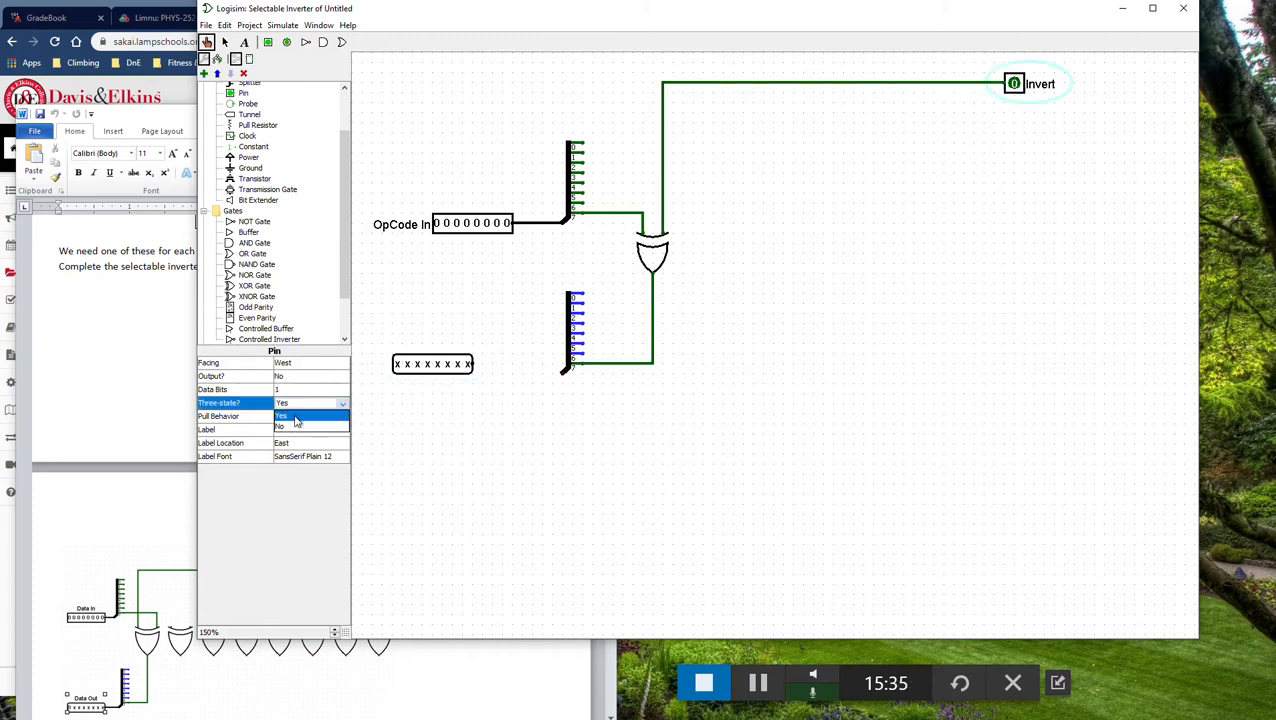
left_click(297, 426)
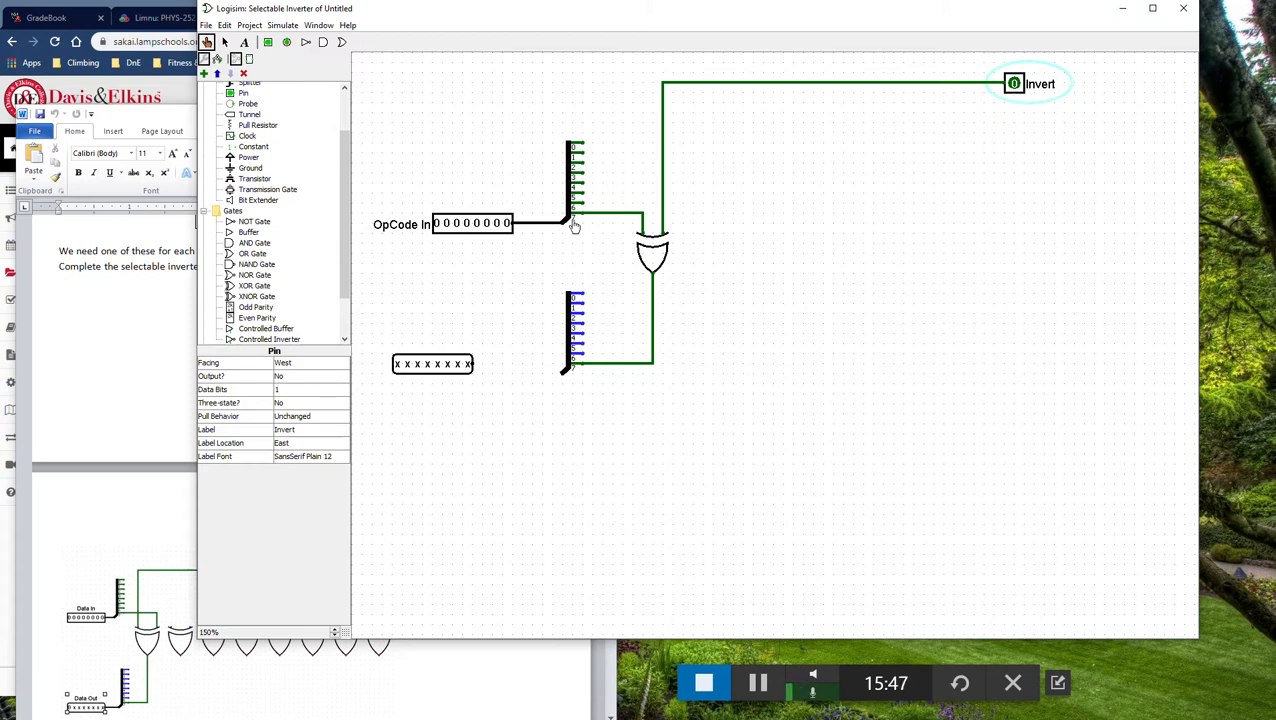
- Test the inverter by setting OpCode In to 10000000 and Invert to 1
left_click(508, 228)
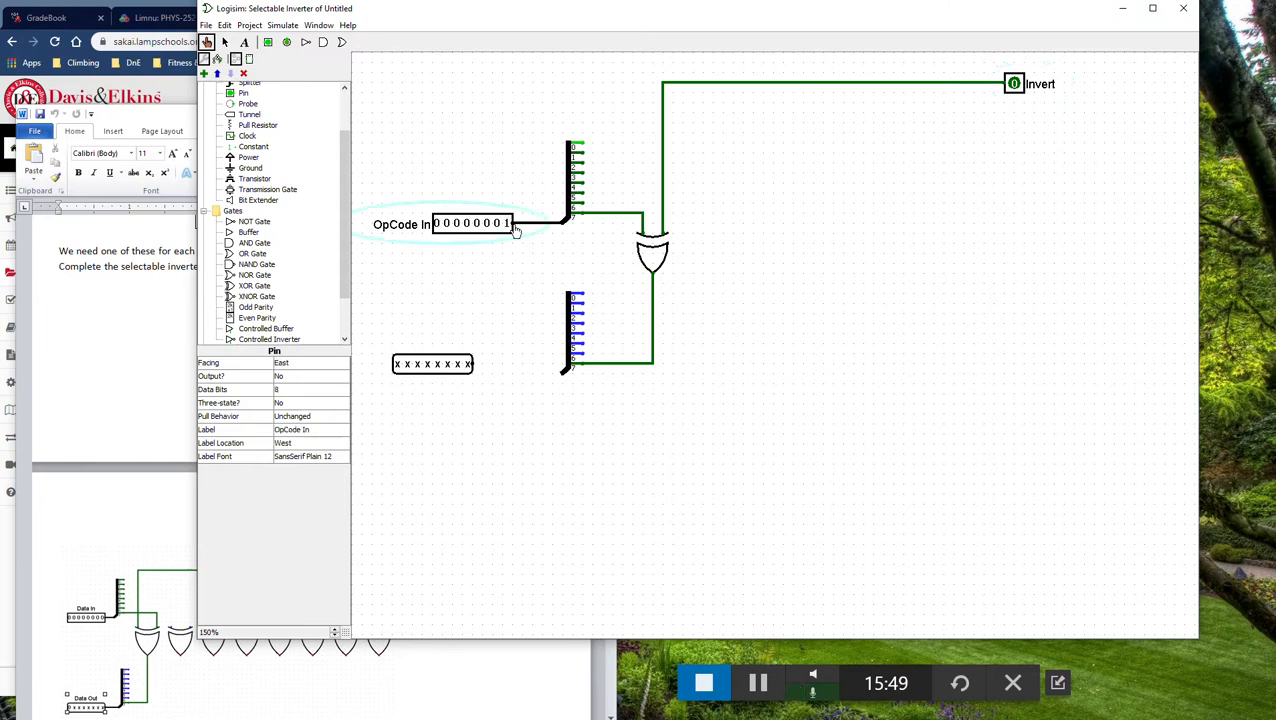
left_click(437, 225)
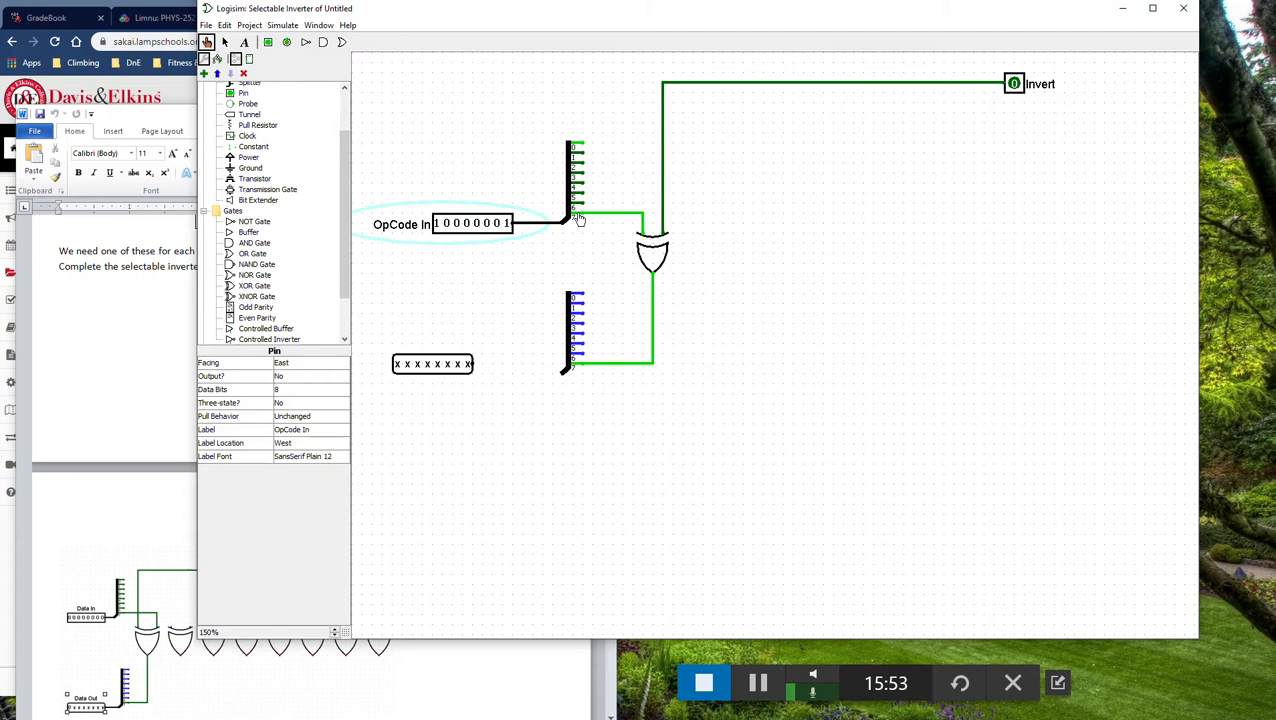
left_click(507, 224)
left_click(1014, 84)
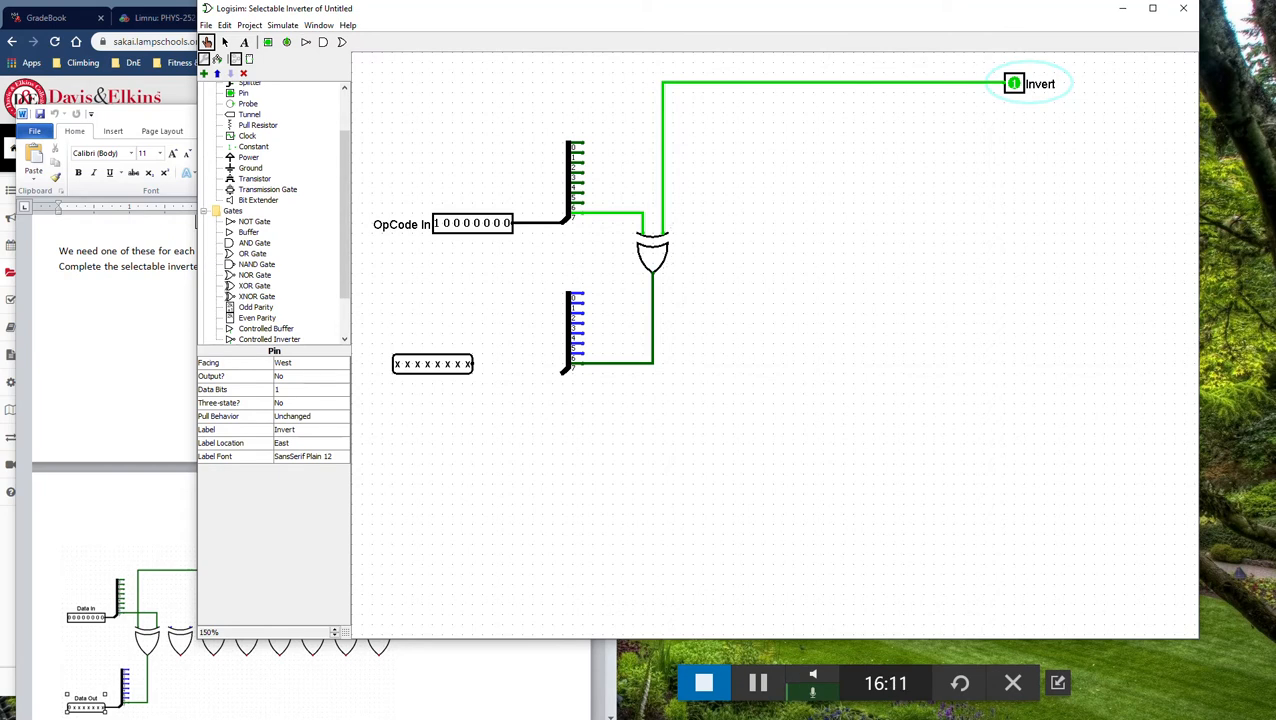
- Duplicate the XOR gate into an evenly spaced horizontal row of eight gates
left_click(226, 42)
left_click(656, 262)
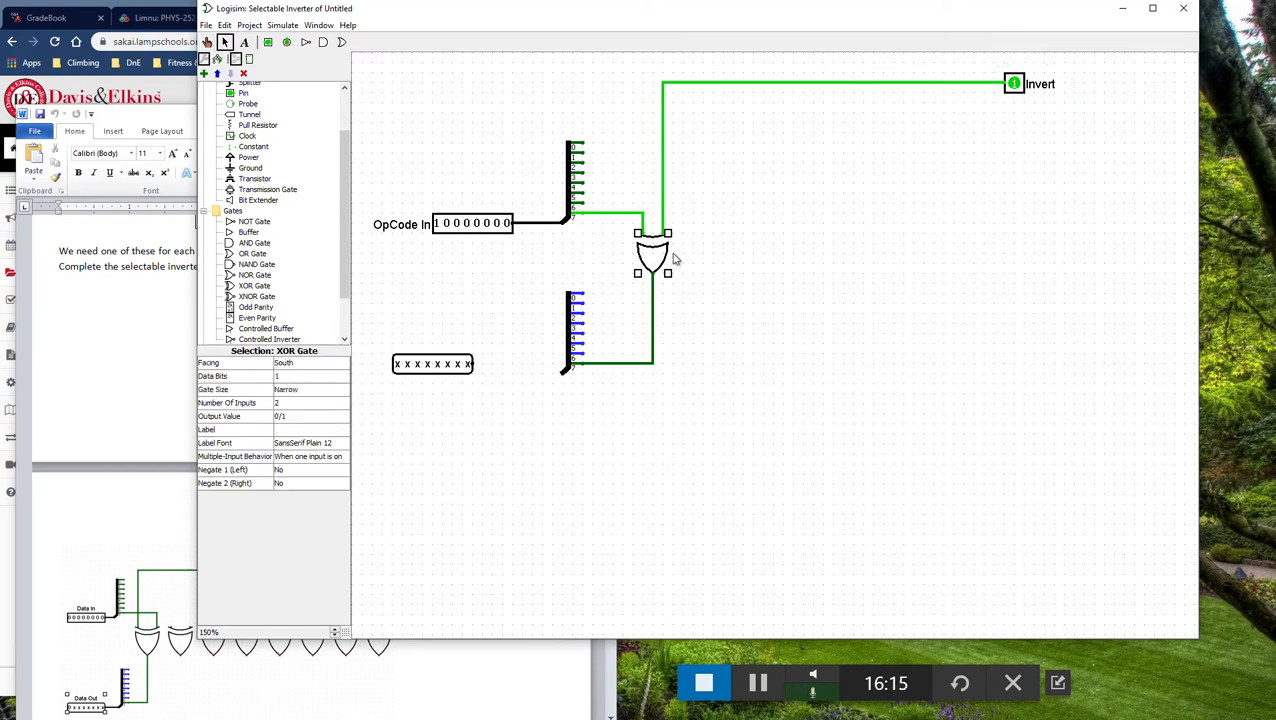
left_click_drag(675, 260, 707, 260)
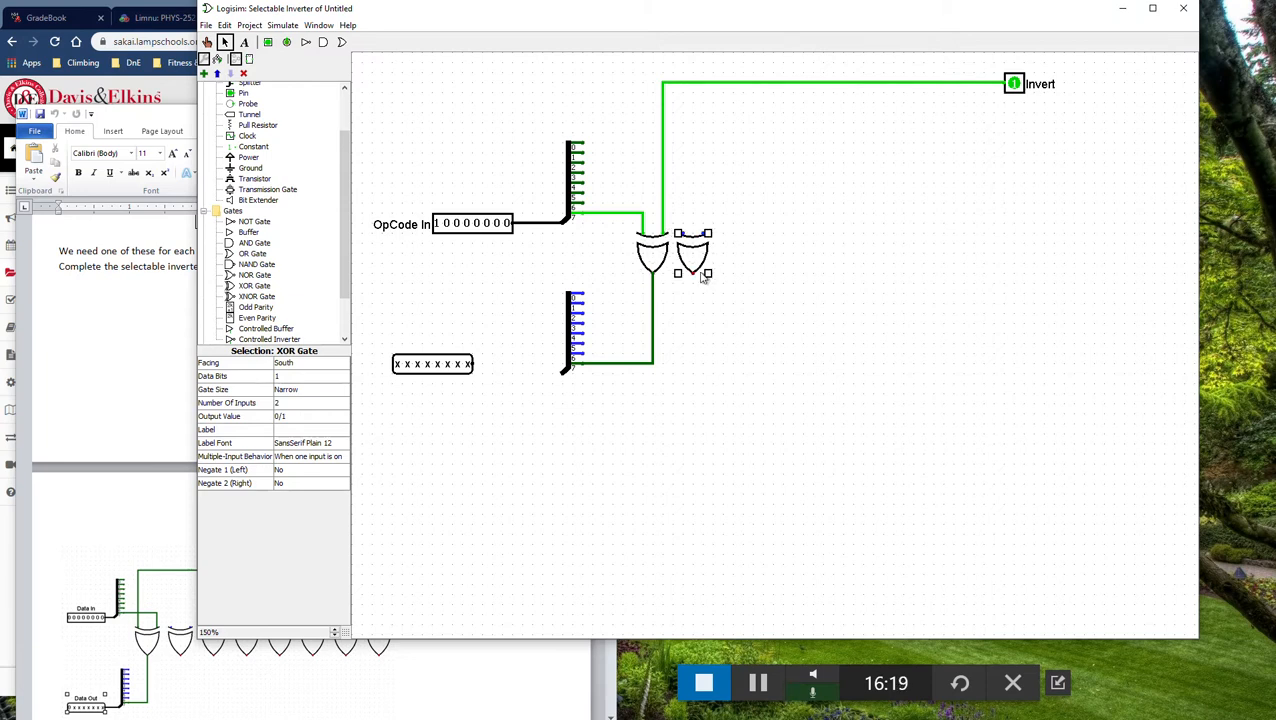
left_click_drag(744, 306, 617, 232)
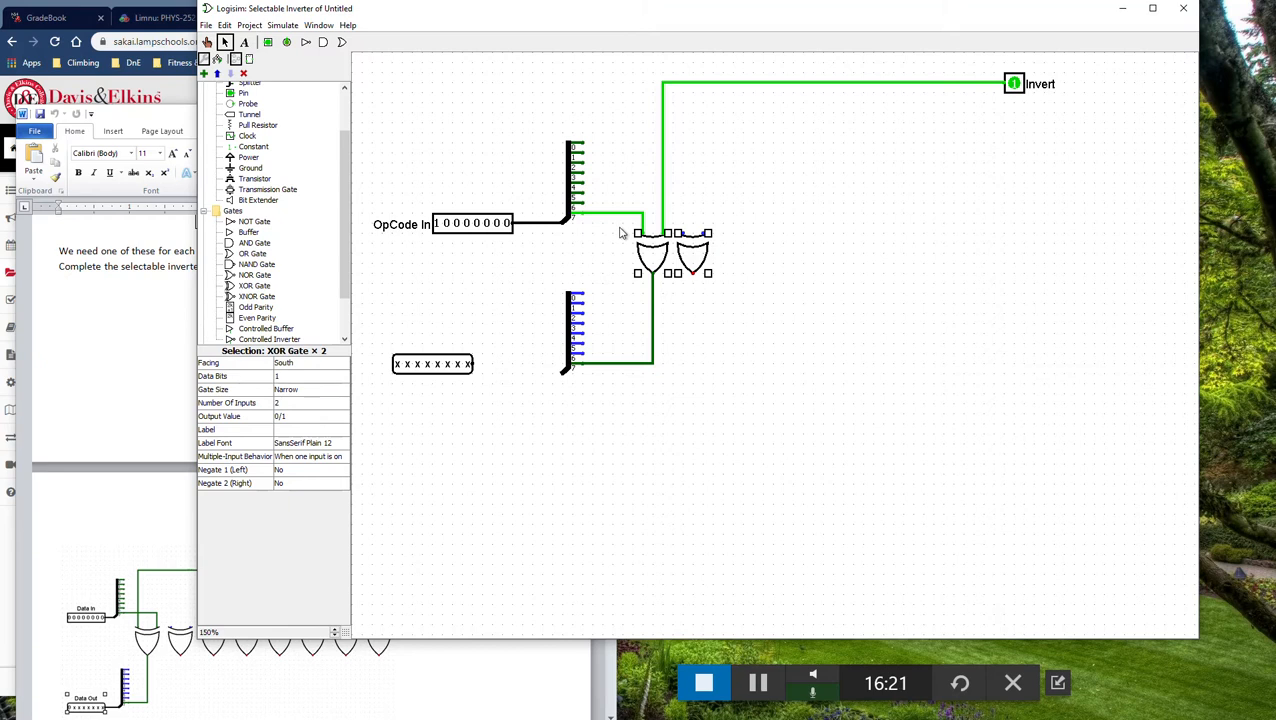
key("ctrl+d")
left_click_drag(713, 266, 618, 231)
key("ctrl+d")
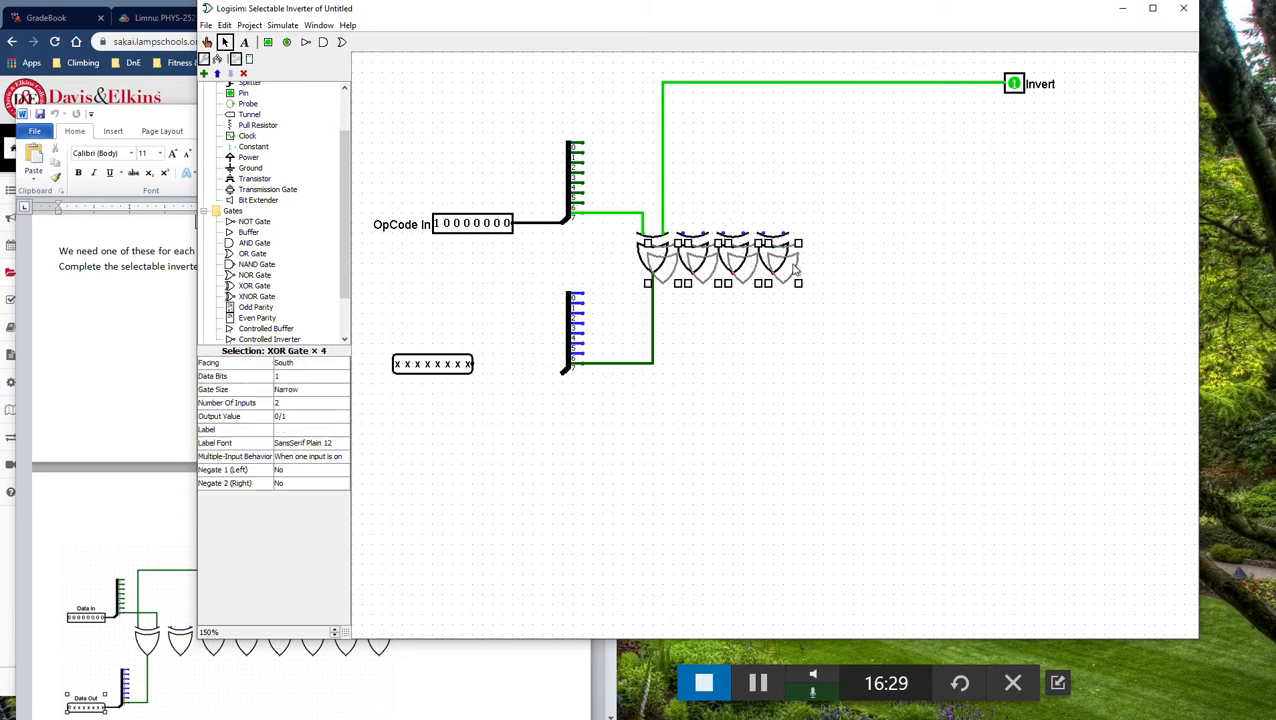
left_click_drag(797, 270, 946, 261)
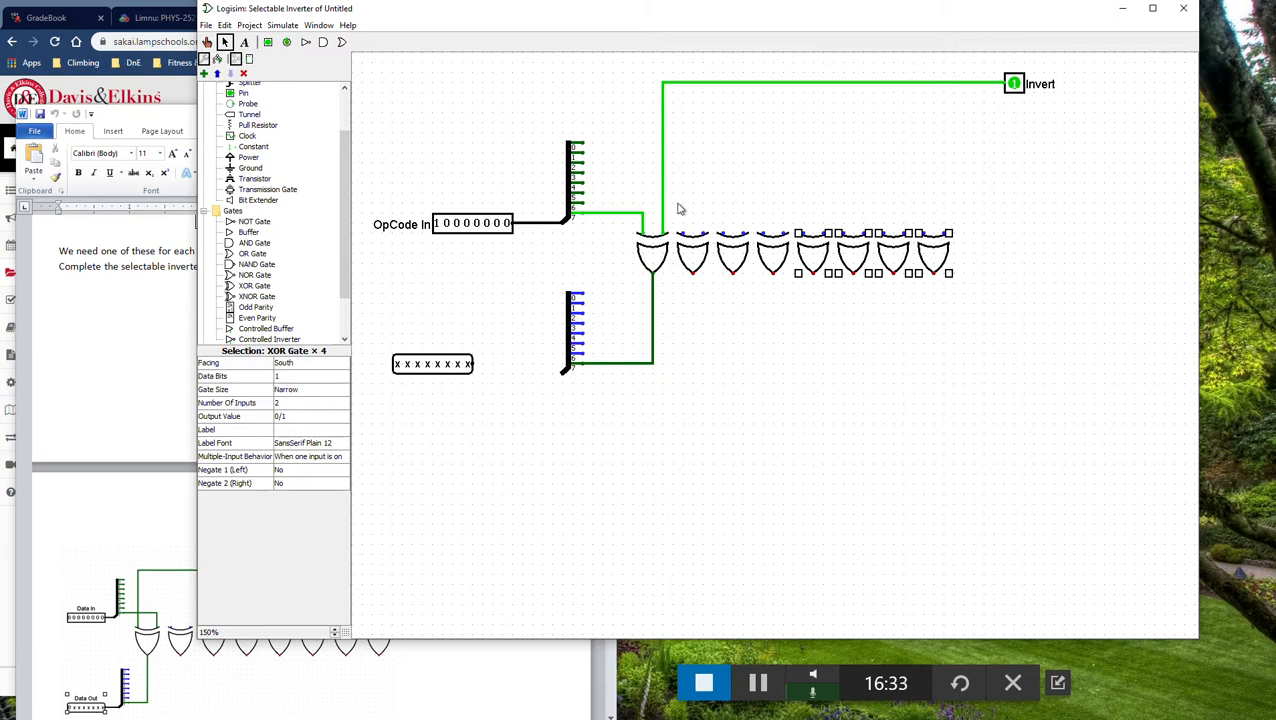
- Wire the upper splitter's bits 6 down to 0 to the left inputs of the seven new XOR gates in order
left_click_drag(586, 210, 683, 234)
left_click(595, 192)
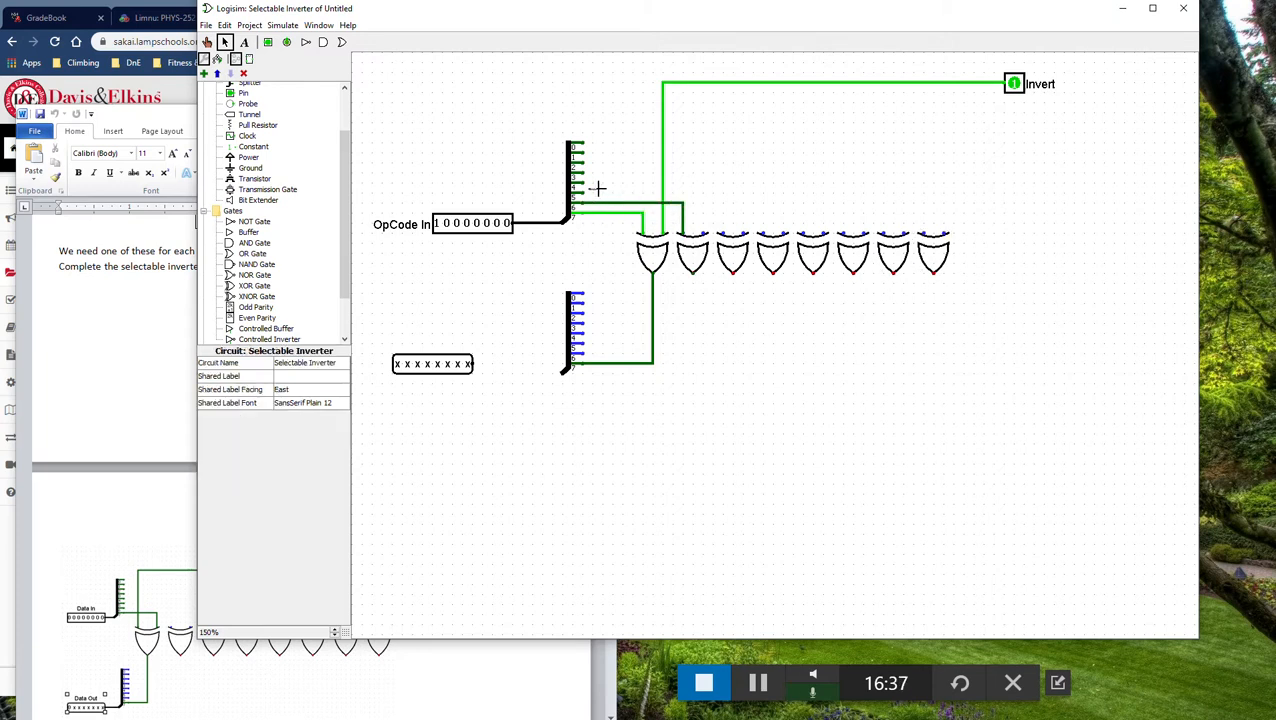
left_click_drag(584, 192, 724, 237)
left_click_drag(584, 183, 764, 243)
left_click_drag(584, 173, 806, 232)
left_click_drag(584, 163, 847, 237)
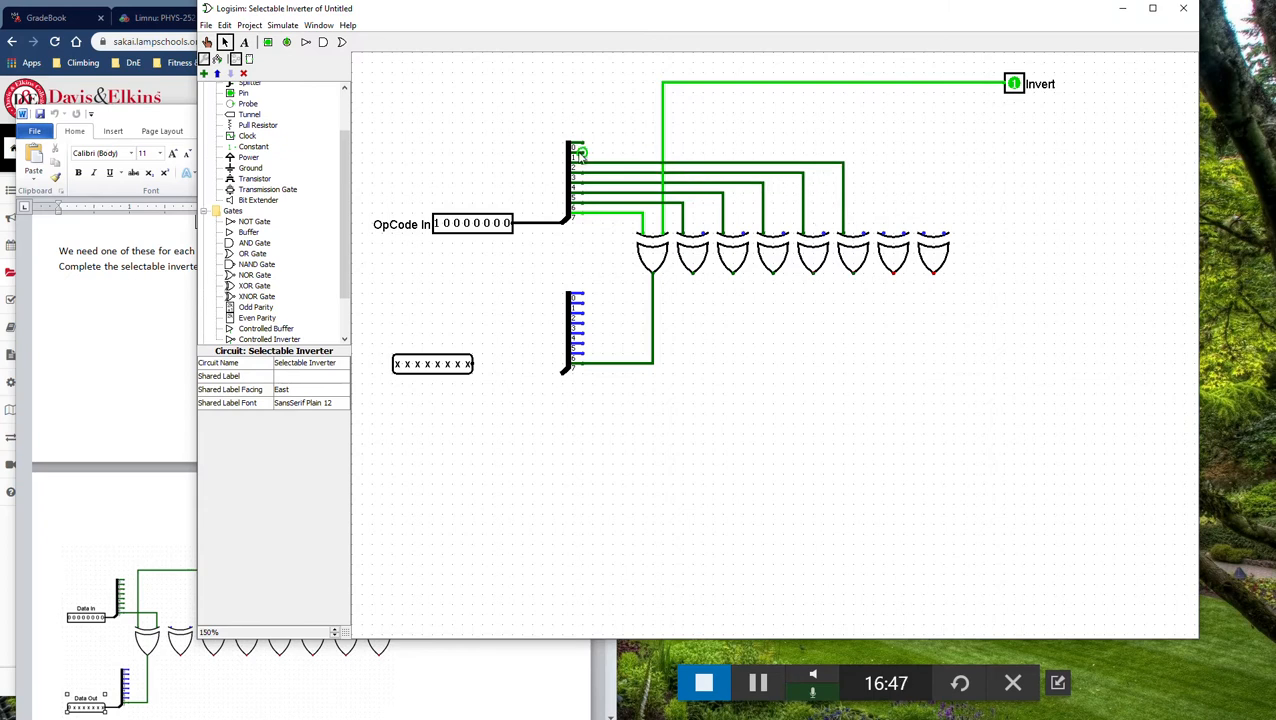
left_click_drag(584, 153, 884, 236)
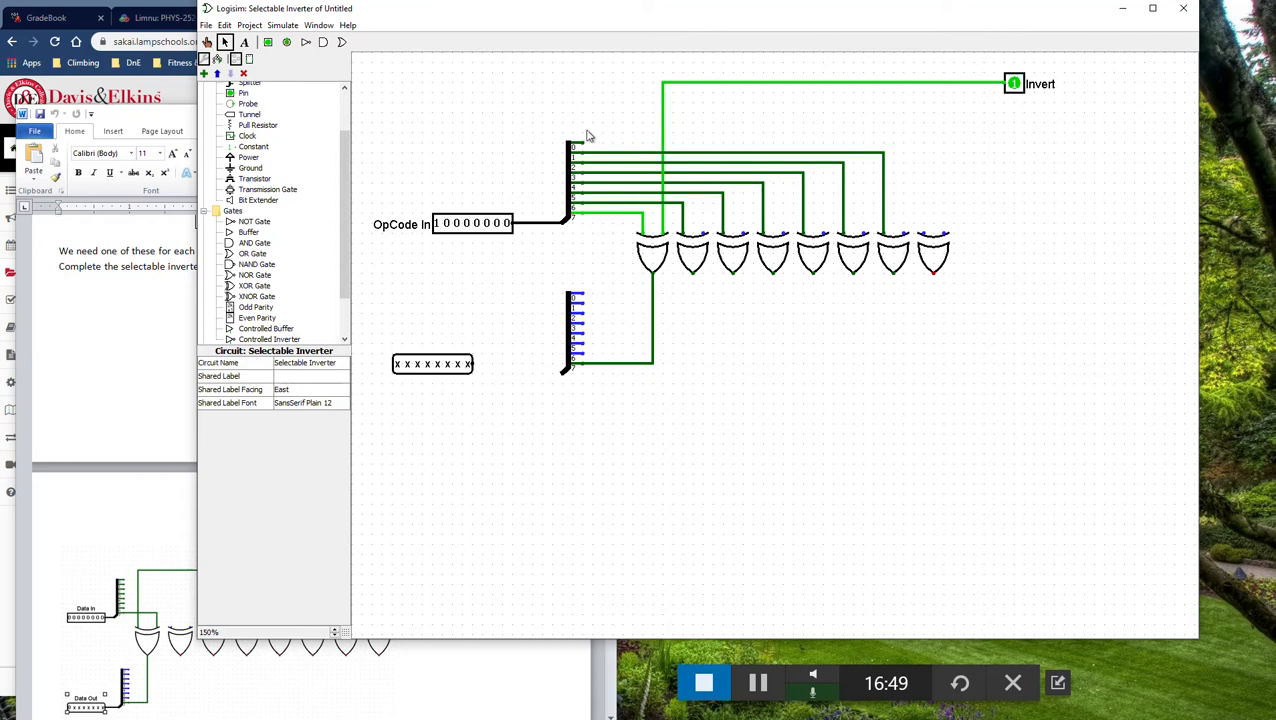
left_click_drag(582, 143, 916, 169)
left_click_drag(925, 232, 924, 234)
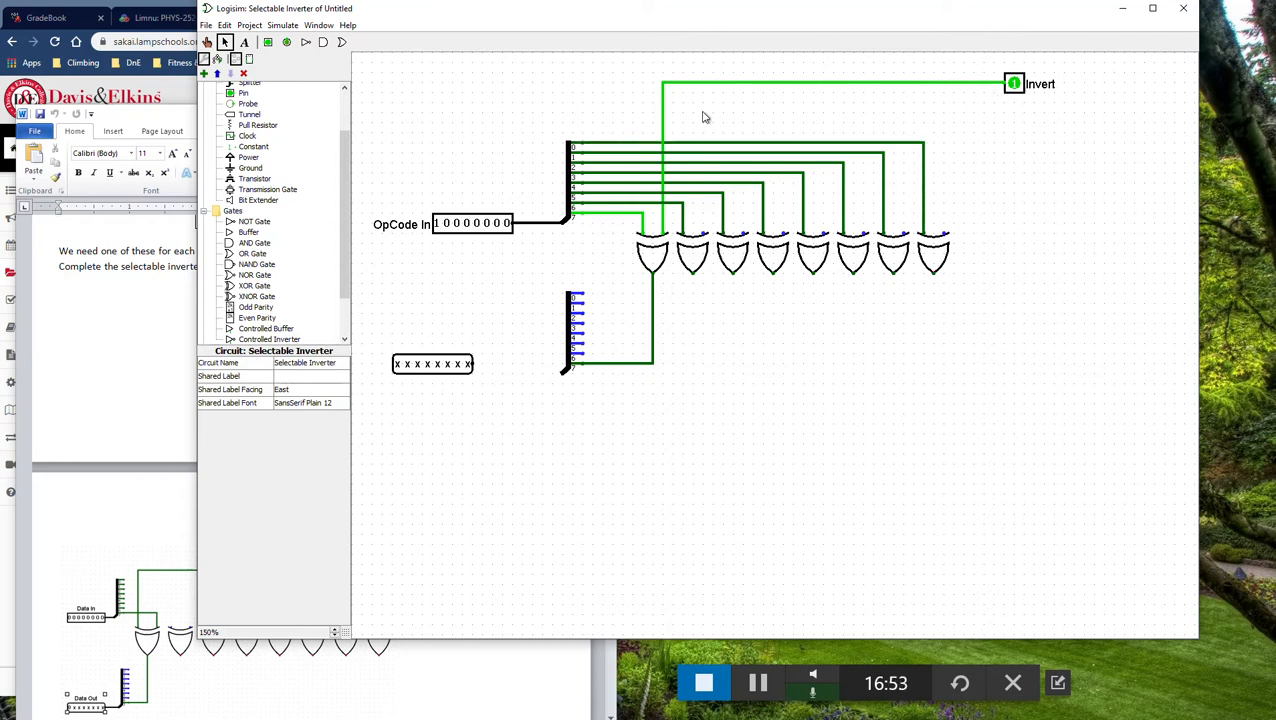
- Wire Invert to the second XOR gate, the second and third gates' outputs to the lower splitter's bits 6 and 5, and the output pin to that splitter
mouse_move(692, 84)
left_mouse_down()
mouse_move(692, 157)
mouse_move(716, 207)
mouse_move(692, 140)
mouse_move(692, 84)
left_mouse_up()
left_click_drag(703, 233, 703, 84)
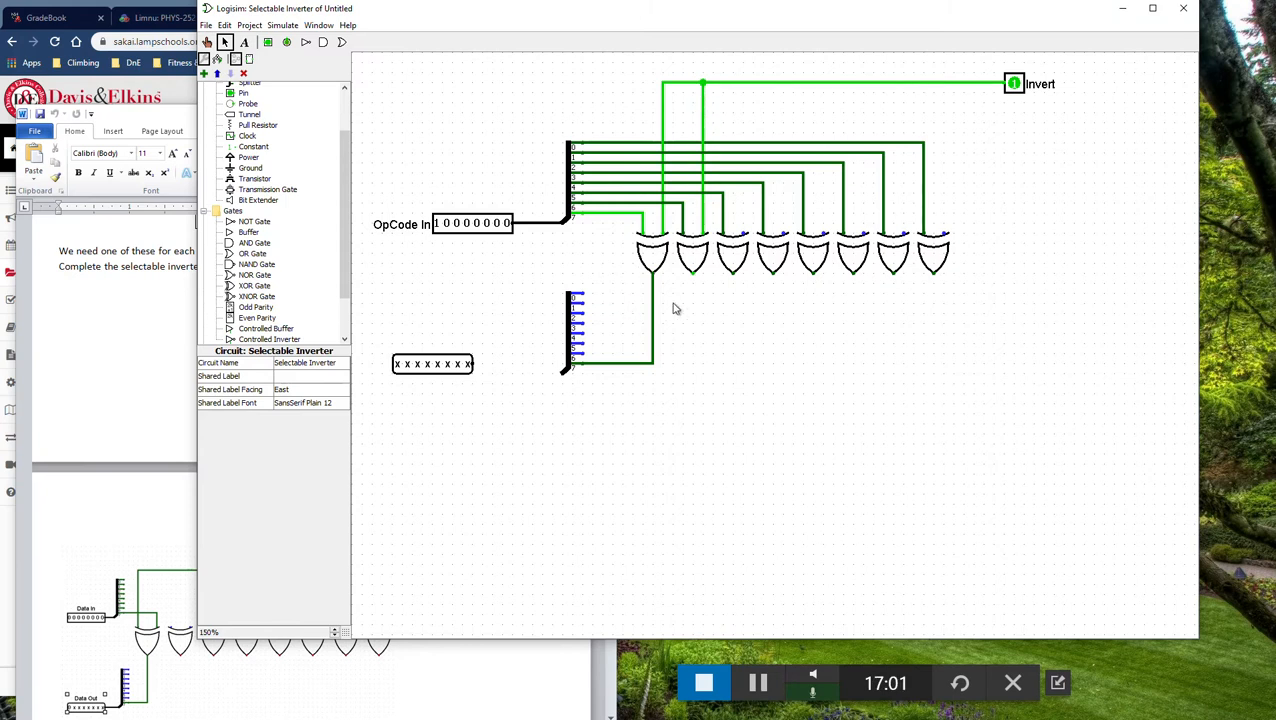
mouse_move(692, 274)
left_mouse_down()
mouse_move(697, 330)
mouse_move(668, 358)
mouse_move(586, 354)
left_mouse_up()
mouse_move(732, 274)
left_mouse_down()
mouse_move(724, 332)
mouse_move(576, 343)
mouse_move(561, 376)
mouse_move(471, 371)
mouse_move(479, 380)
left_mouse_up()
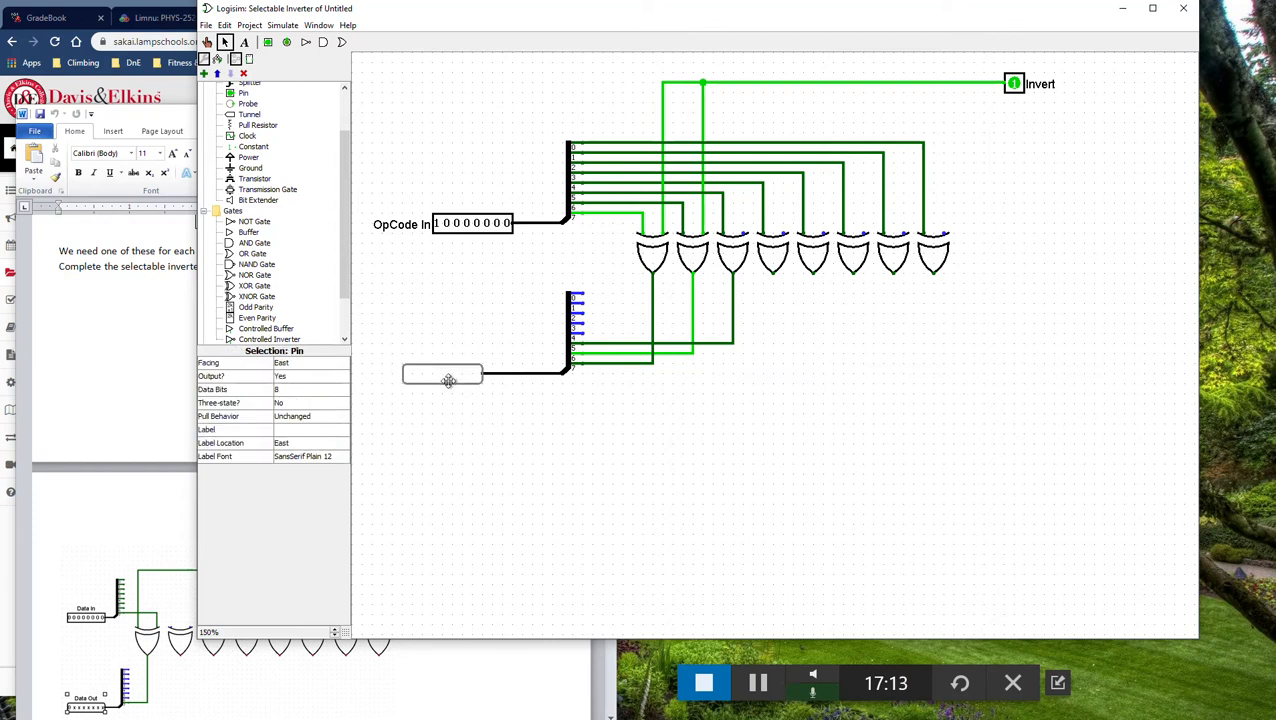
left_click(548, 408)
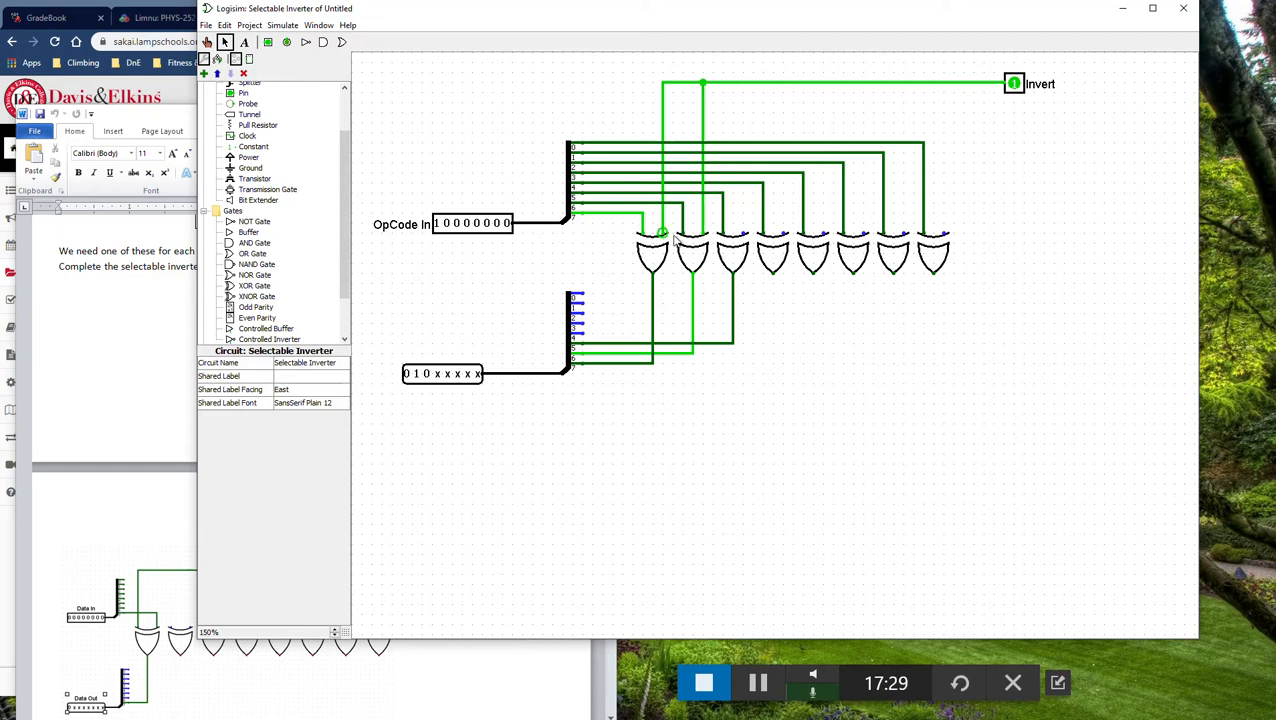
- Wire the third XOR gate's right input to the Invert line and switch Invert to 0
left_click_drag(742, 236, 742, 84)
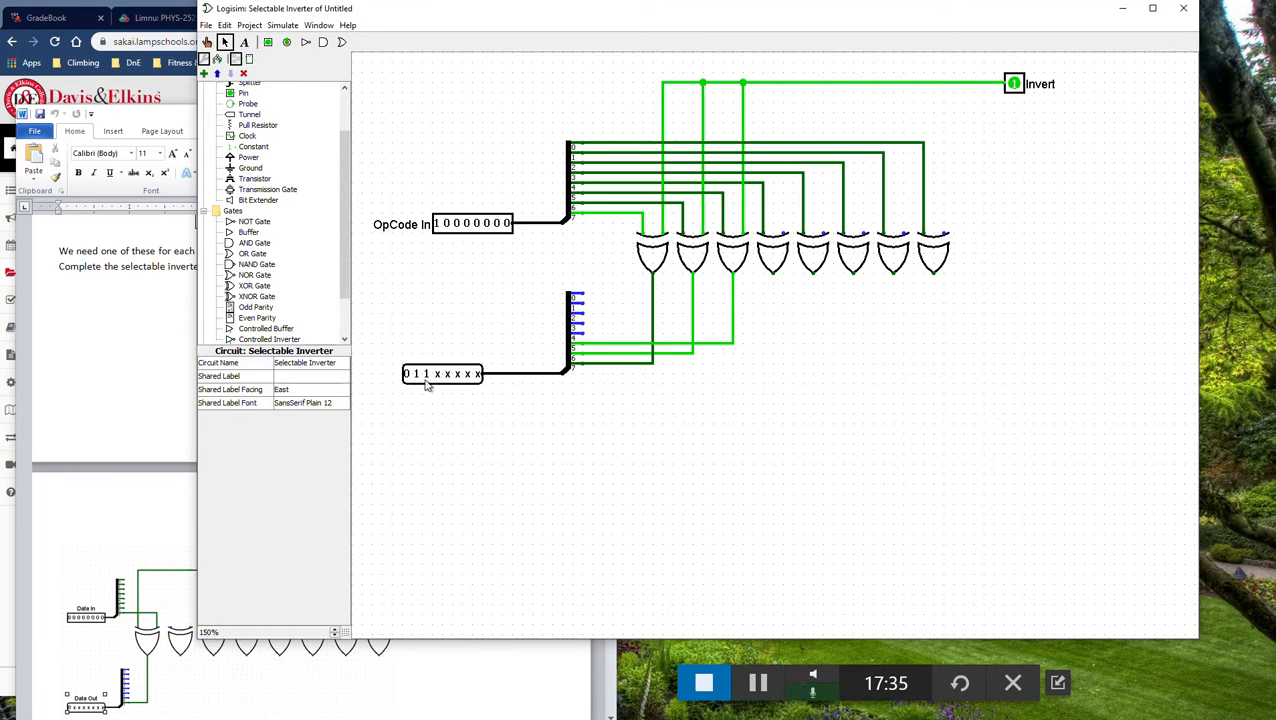
left_click(1014, 84)
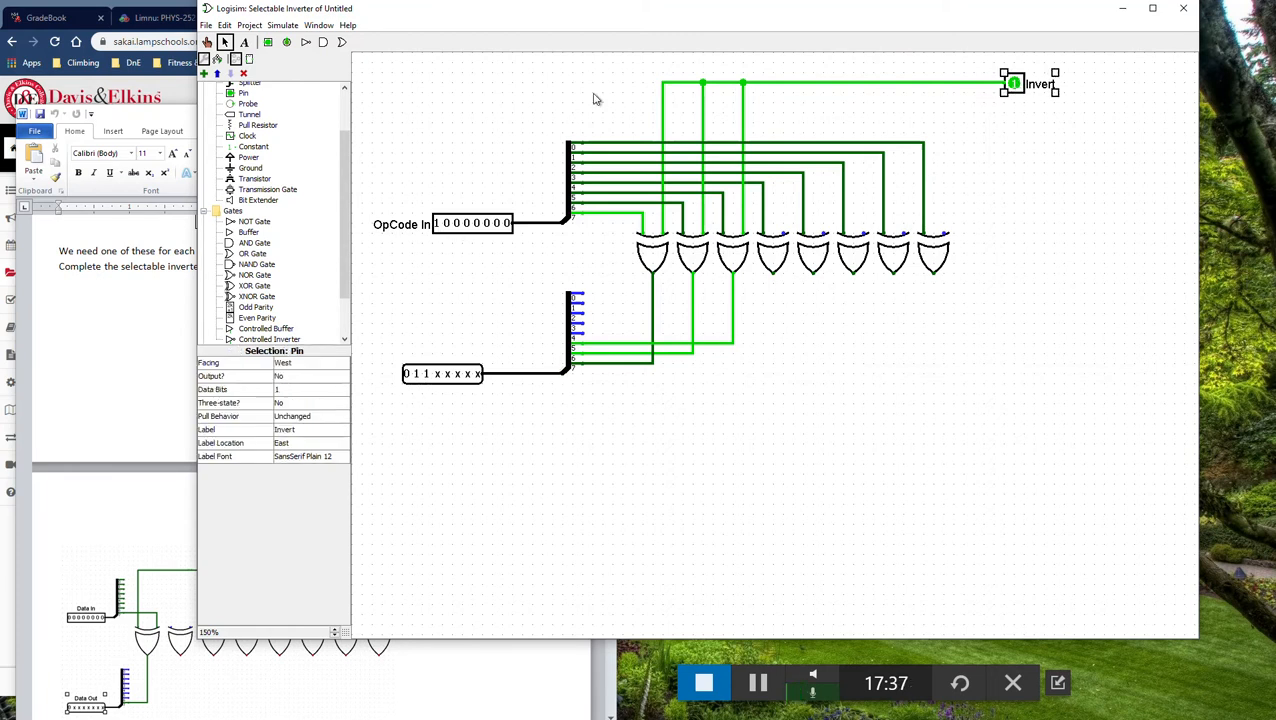
left_click(207, 41)
left_click(1014, 84)
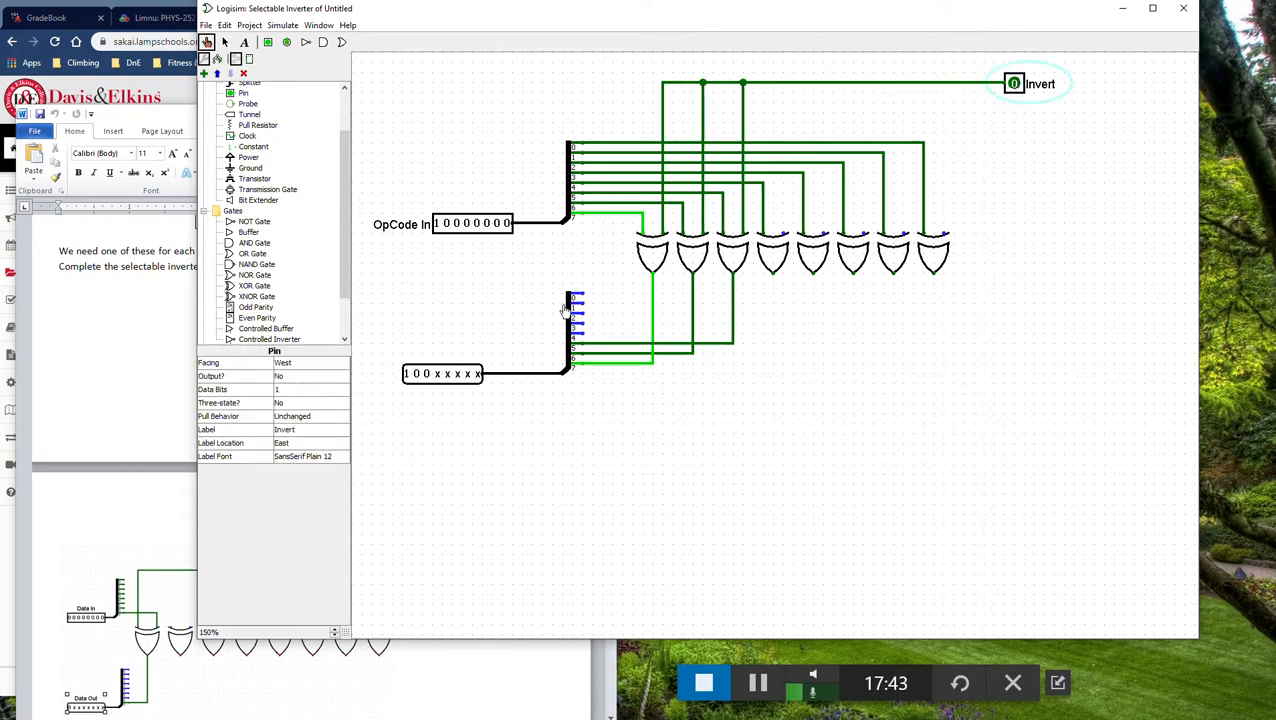
- Open the subcircuit's appearance for editing and delete the default rectangle and its notch
left_click(250, 60)
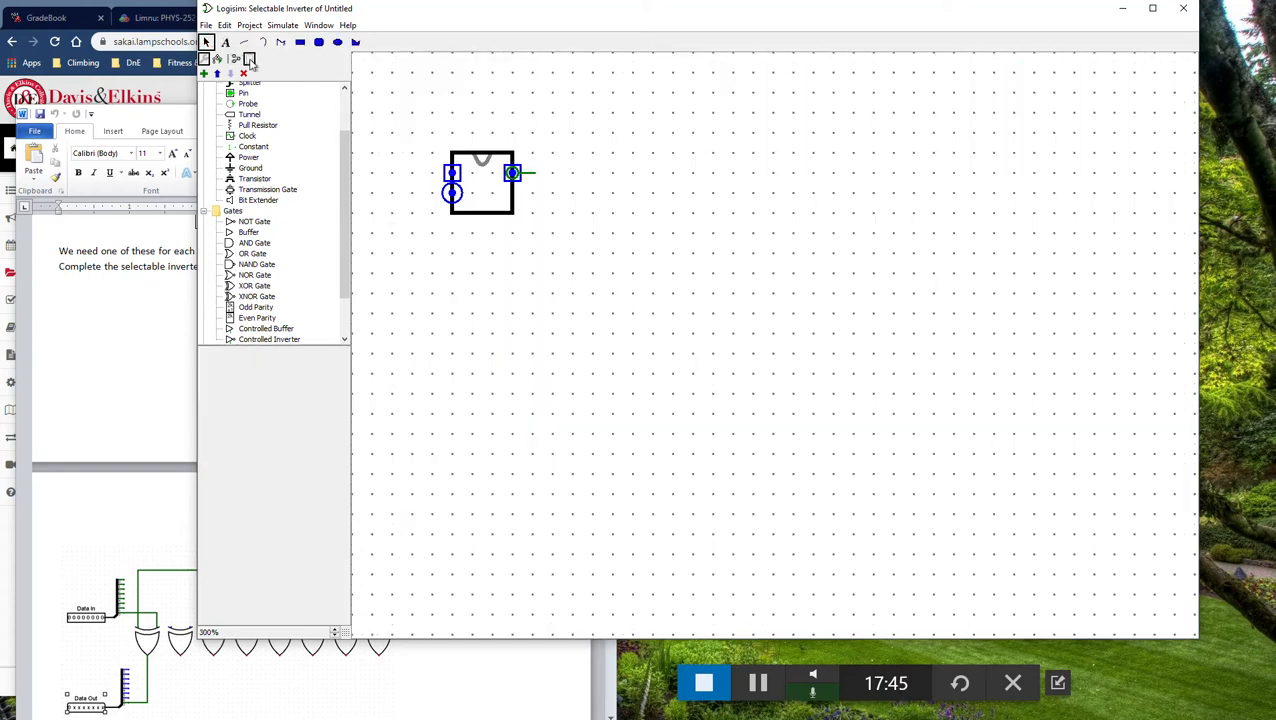
left_click(489, 219)
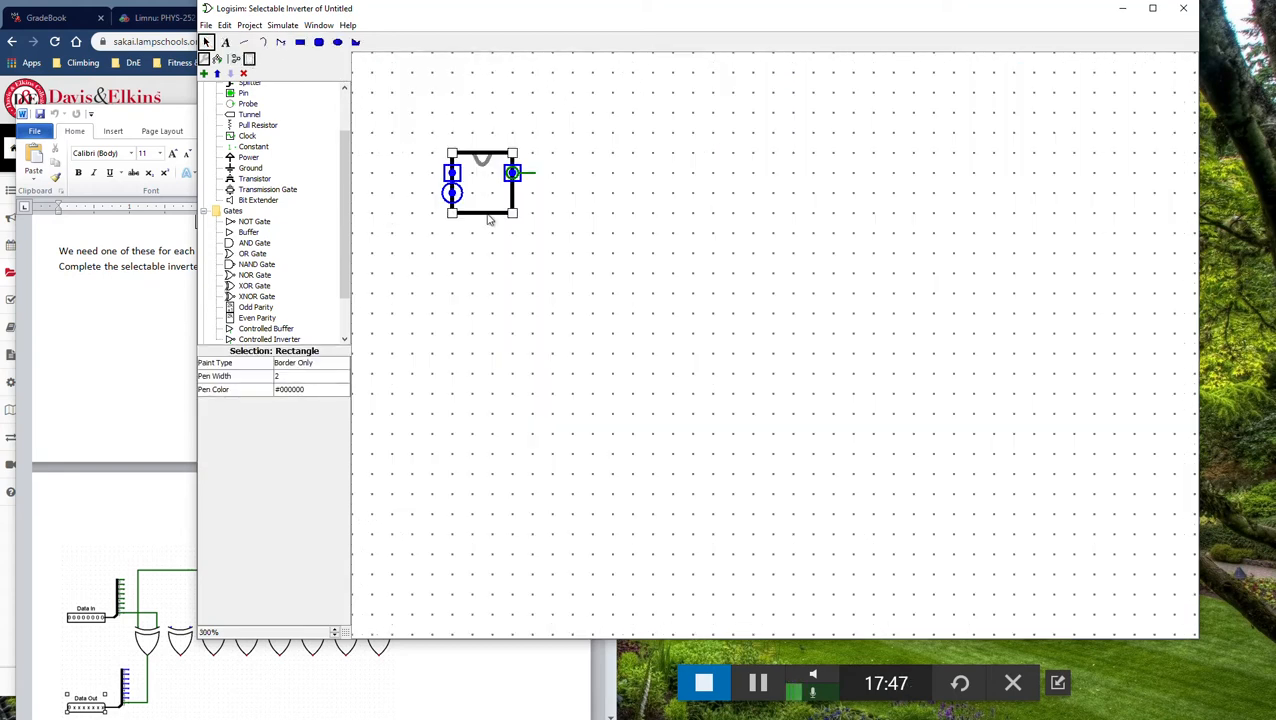
key("Delete")
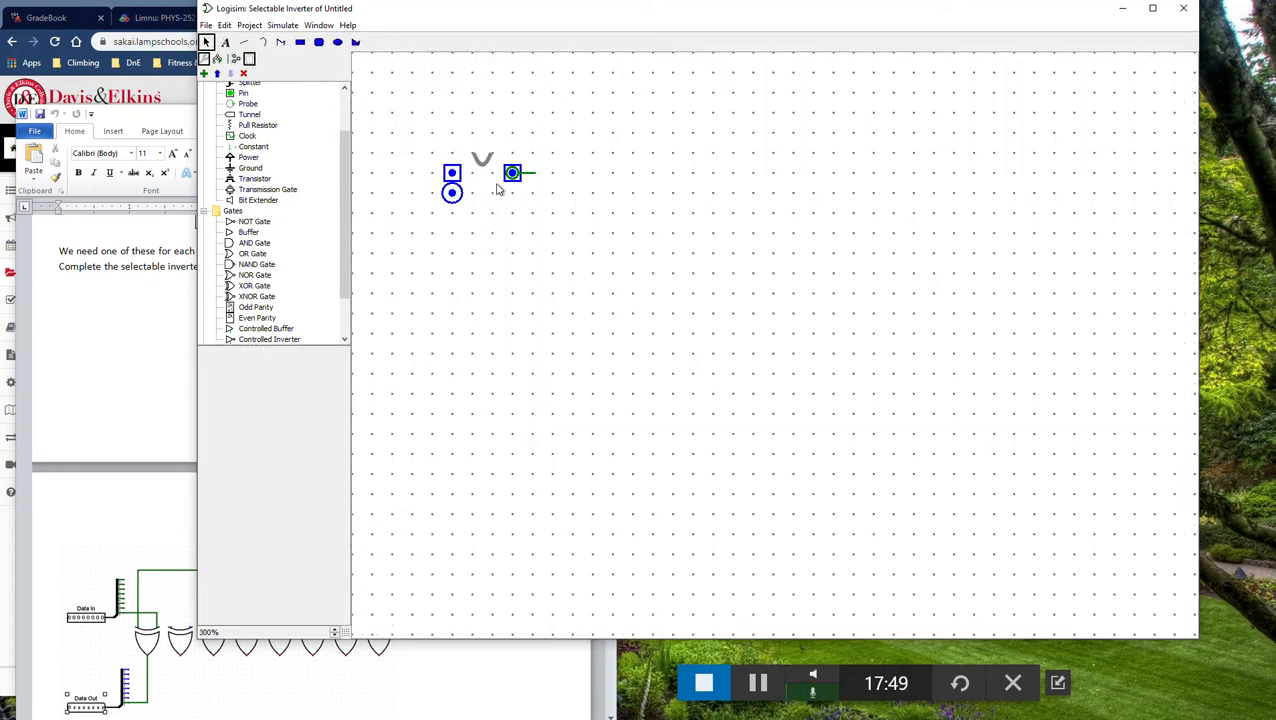
left_click(481, 166)
key("Delete")
- Draw a triangular polygon pointing right below the port symbols as the new inverter body
left_click(355, 43)
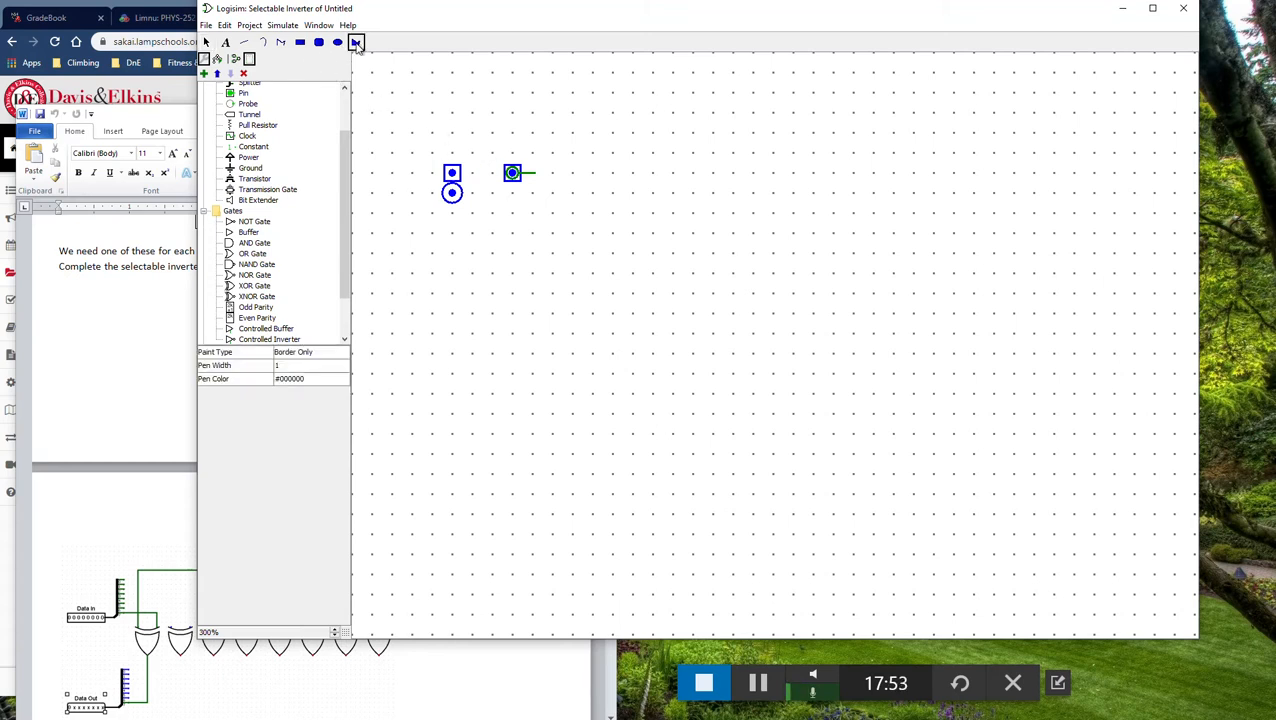
left_click_drag(451, 236, 451, 311)
left_click(451, 311)
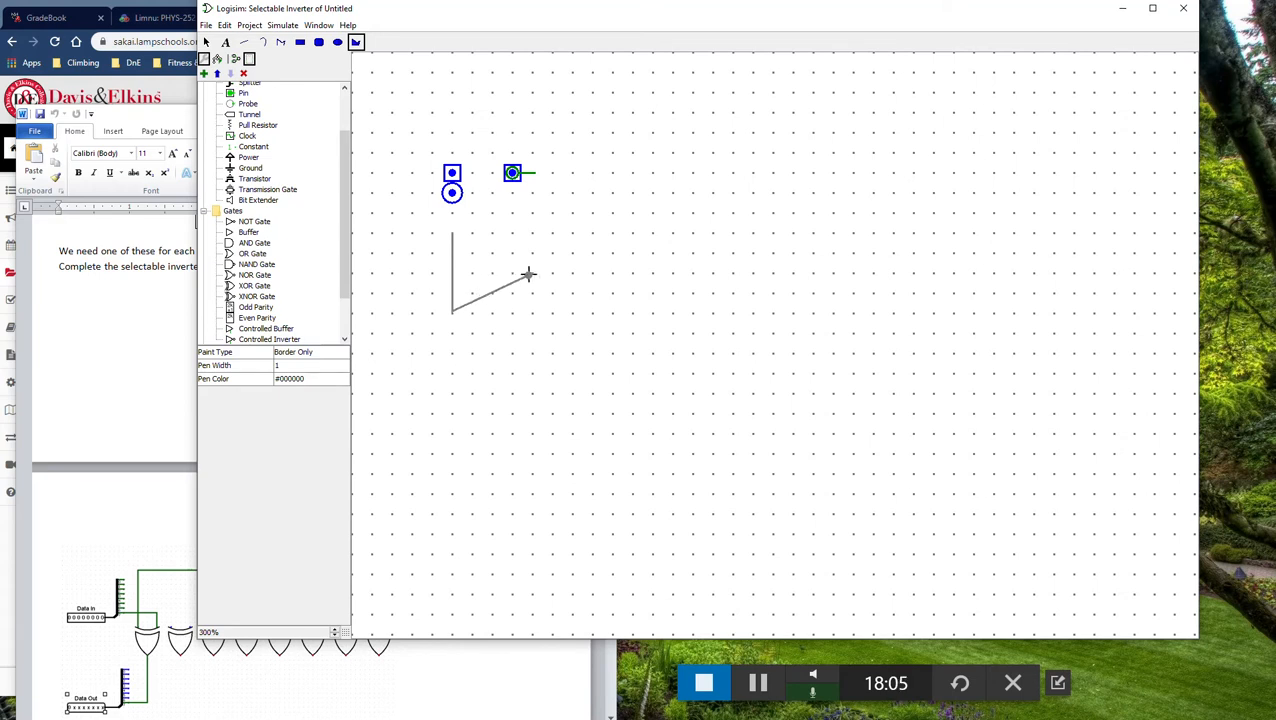
left_click(529, 274)
left_click(452, 232)
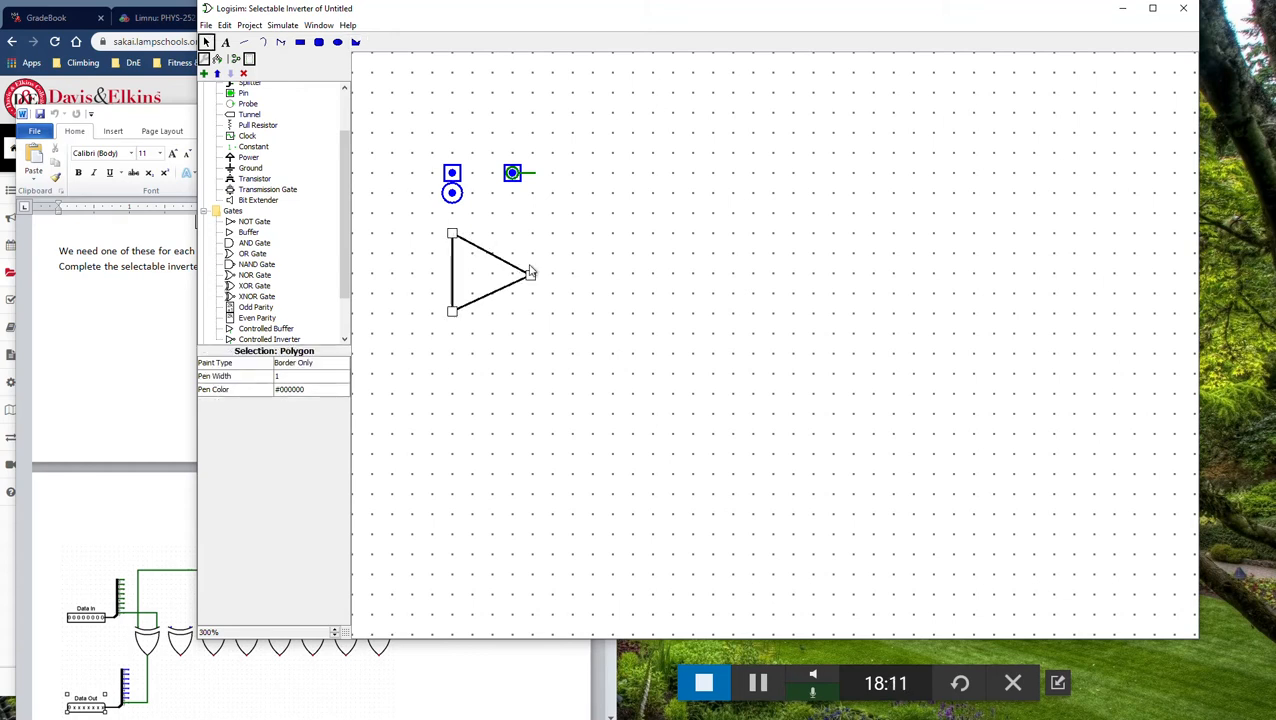
- Position the data input on the triangle's left edge, the output at its tip, the anchor inside, and Invert on the upper slanted edge
left_click(455, 174)
left_click_drag(455, 174, 455, 273)
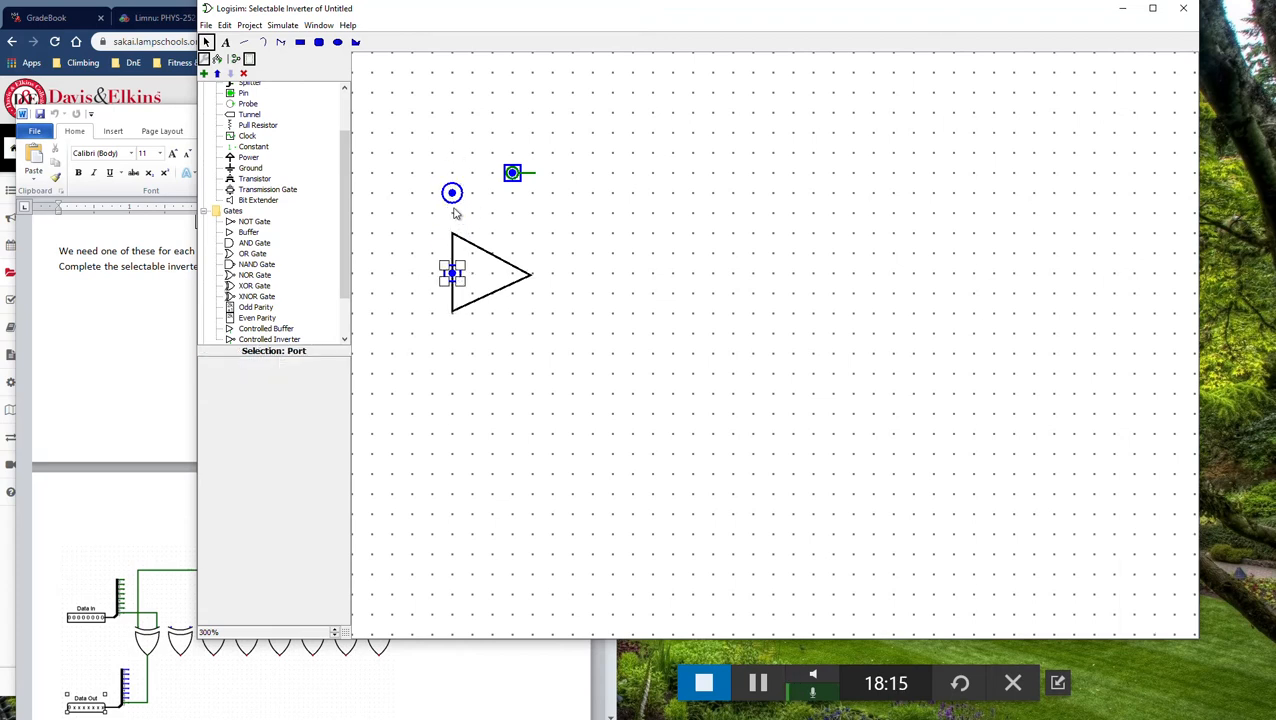
left_click_drag(453, 194, 533, 273)
left_click_drag(512, 174, 453, 275)
left_click_drag(509, 181, 507, 222)
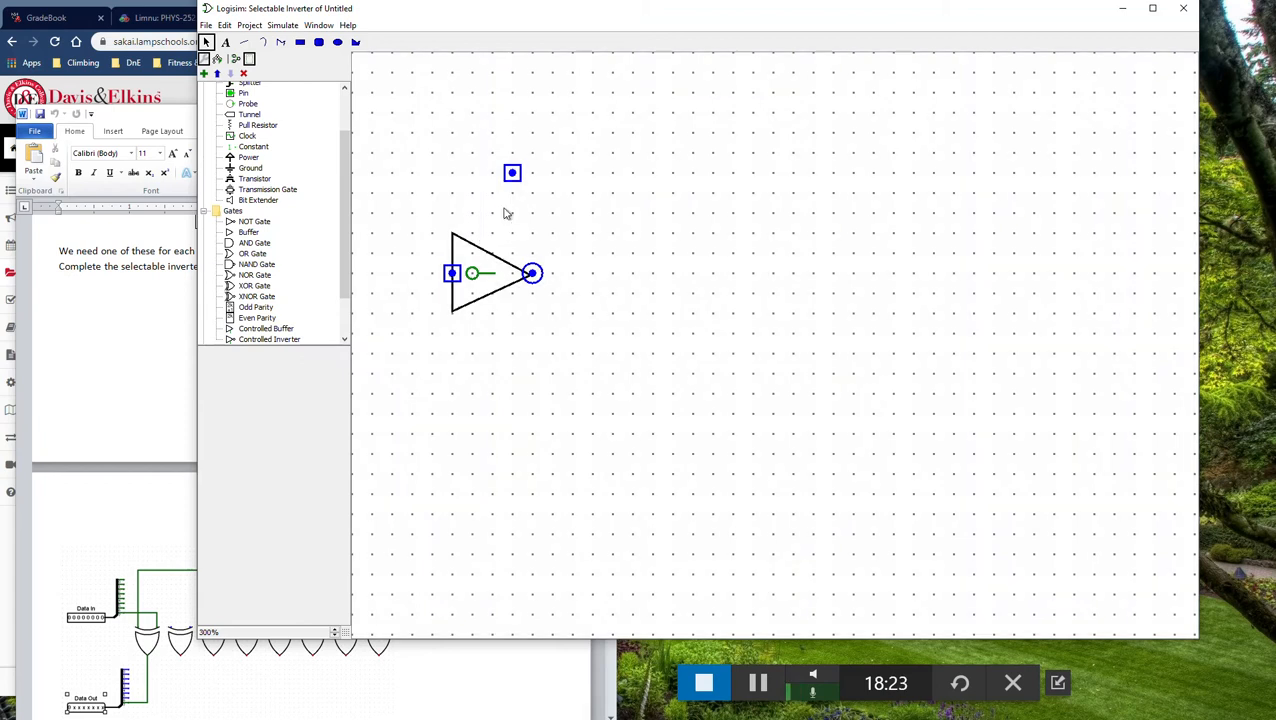
left_click(517, 179)
left_click_drag(517, 179, 495, 256)
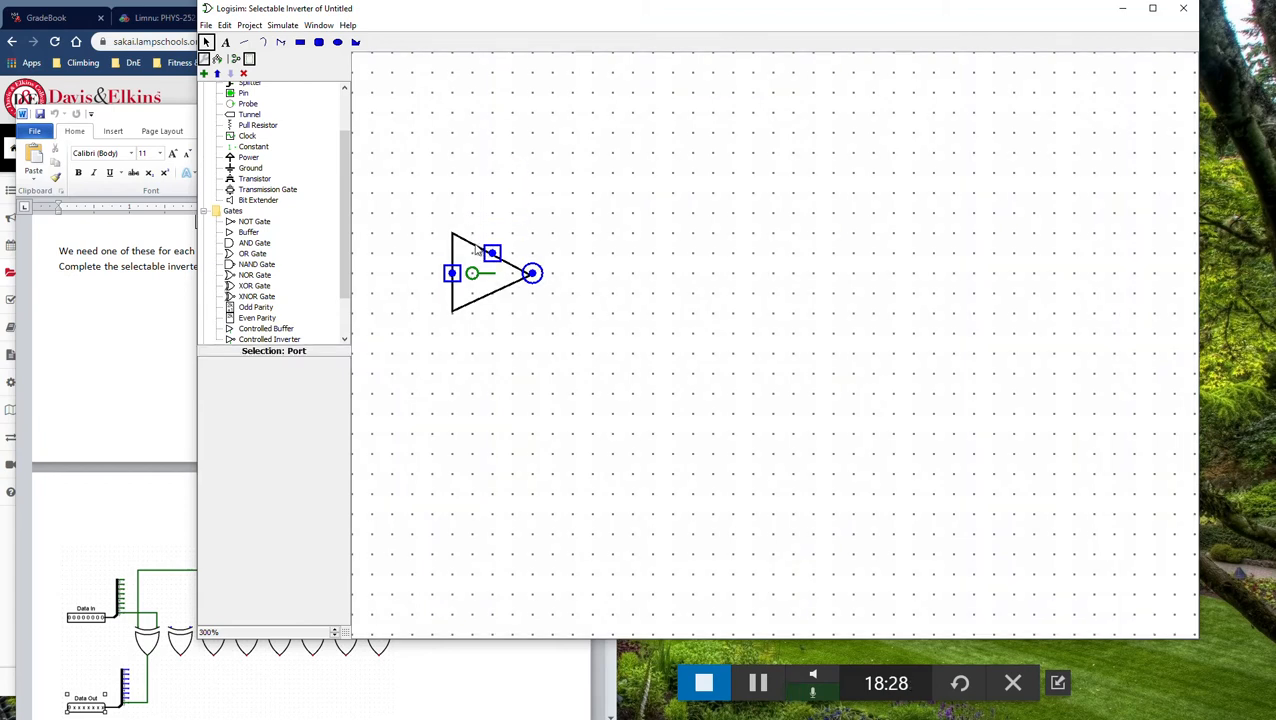
left_click(546, 235)
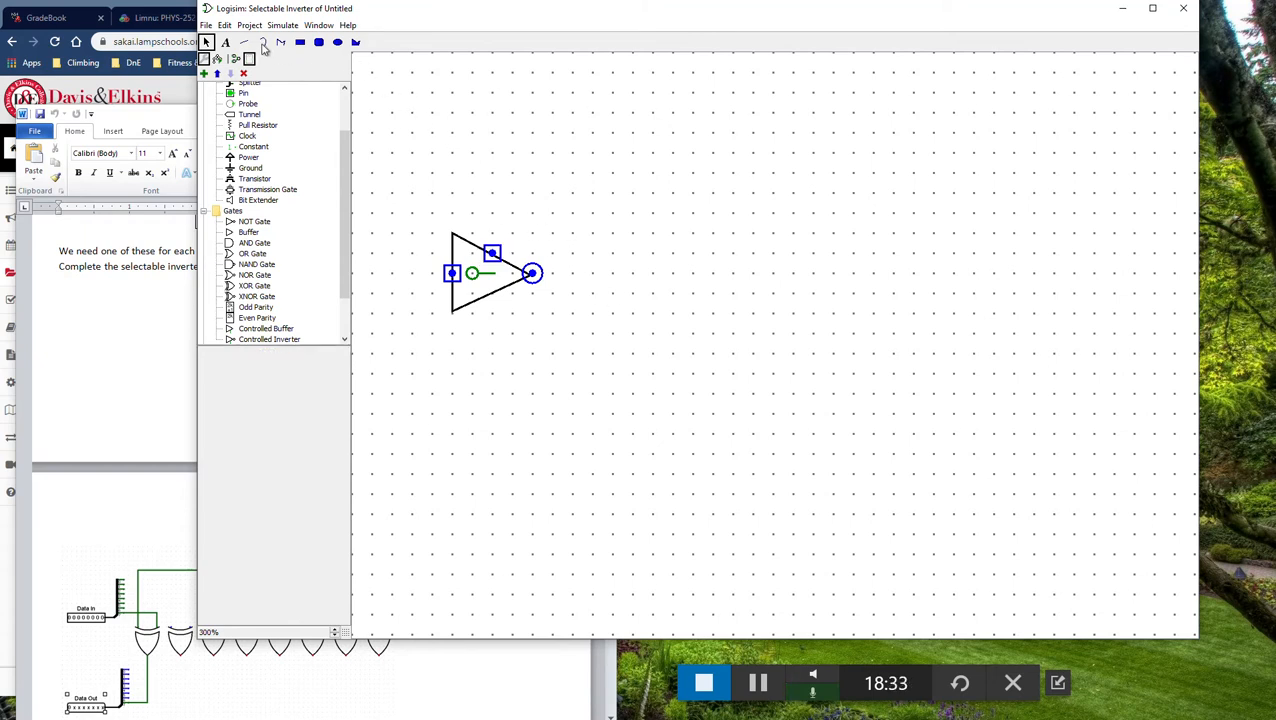
- Open the main circuit and place a Selectable Inverter below and to the right of the Instruction Decoder
scroll(255, 140, "up", 2)
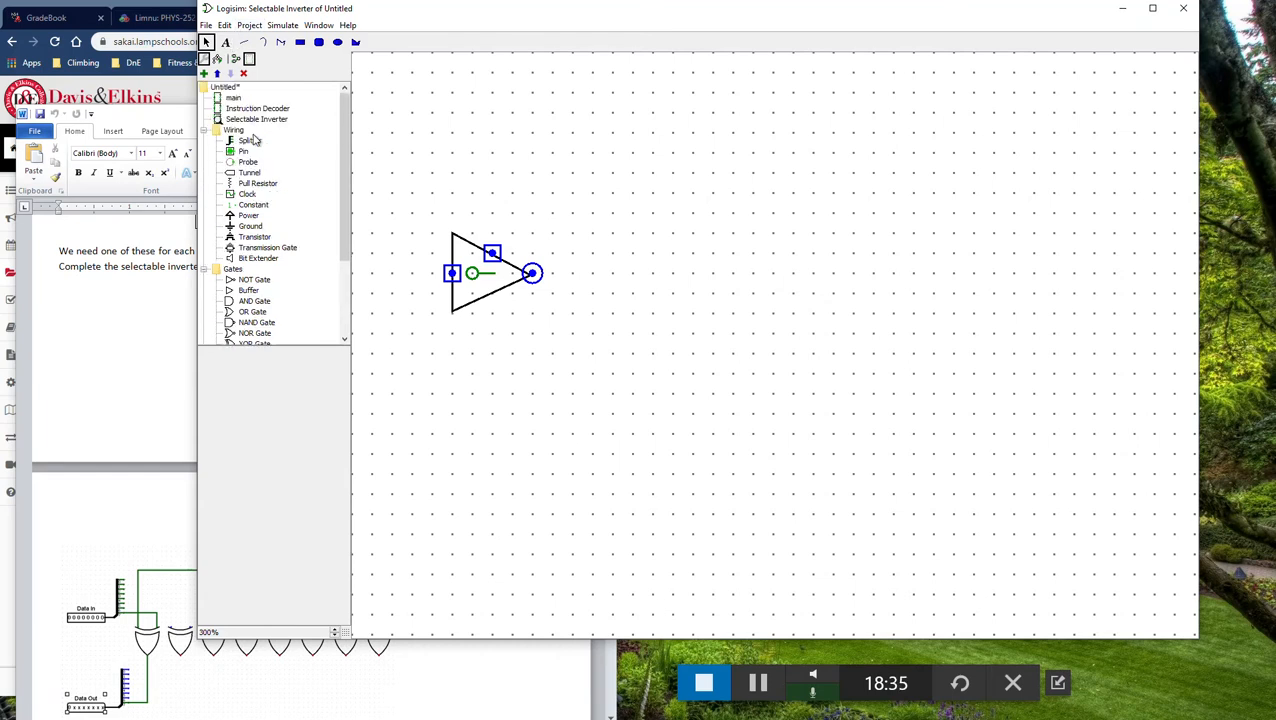
left_click(235, 98)
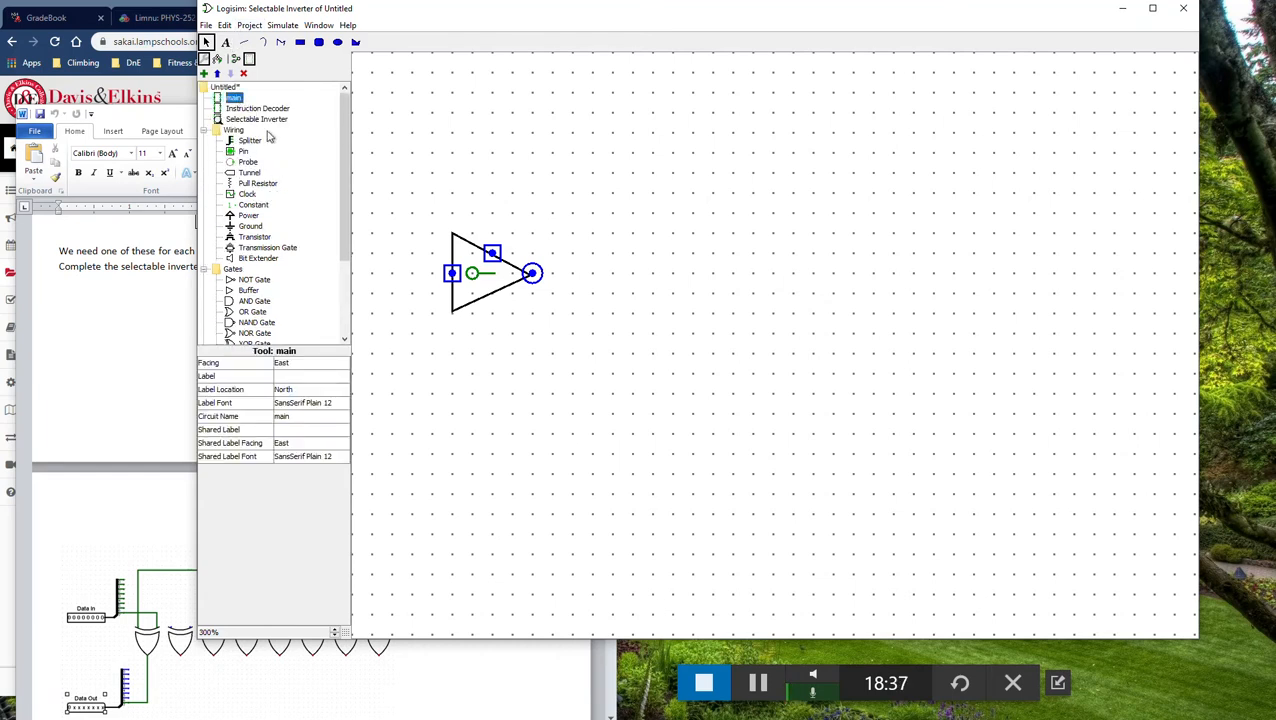
double_click(236, 100)
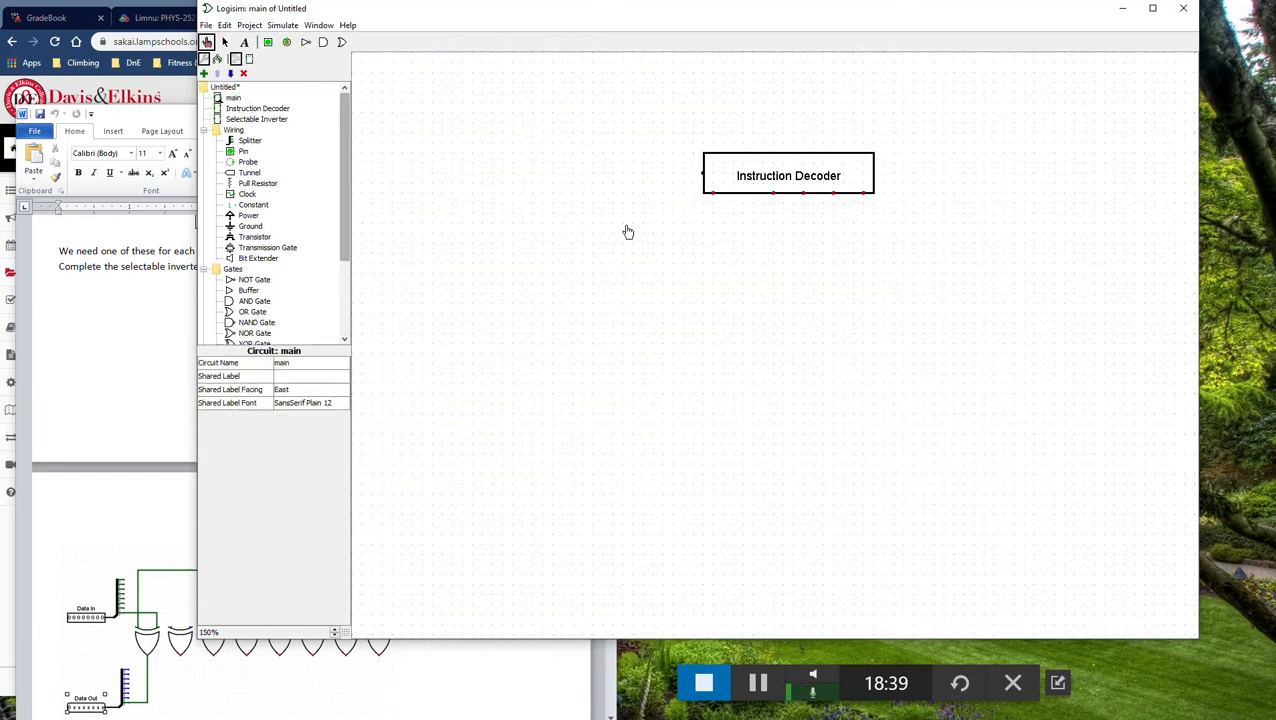
left_click(256, 119)
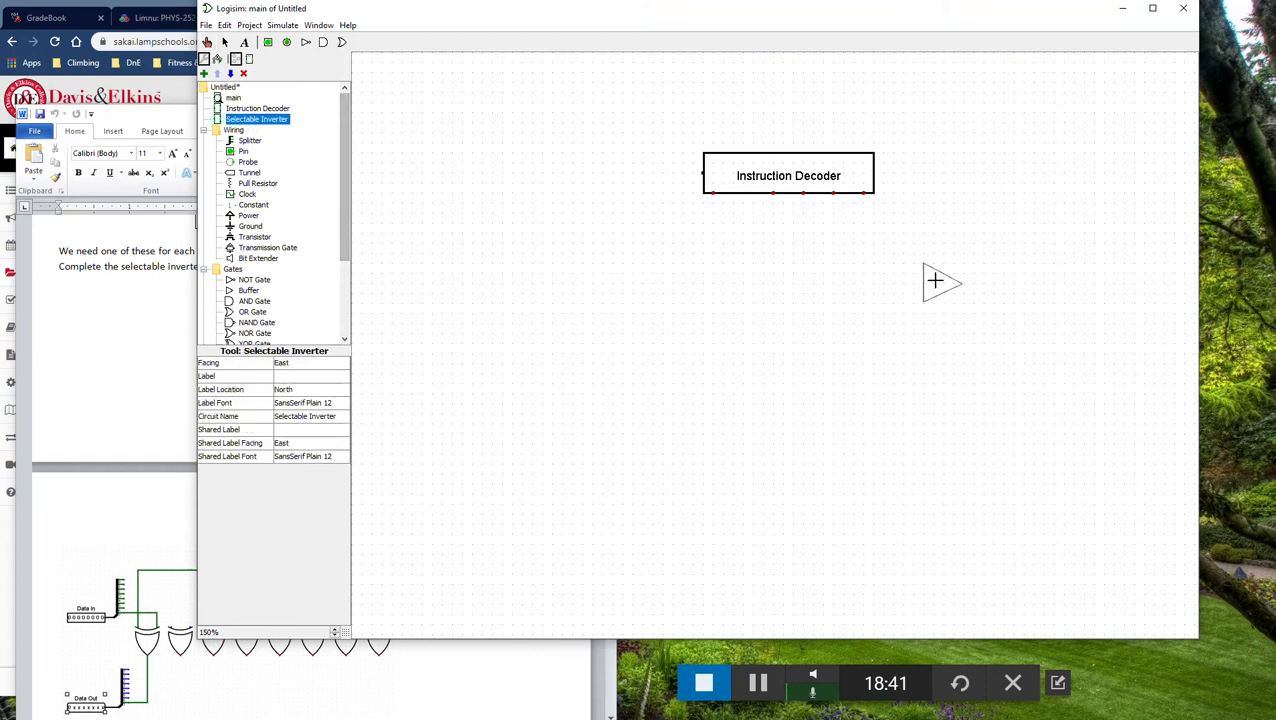
left_click(936, 283)
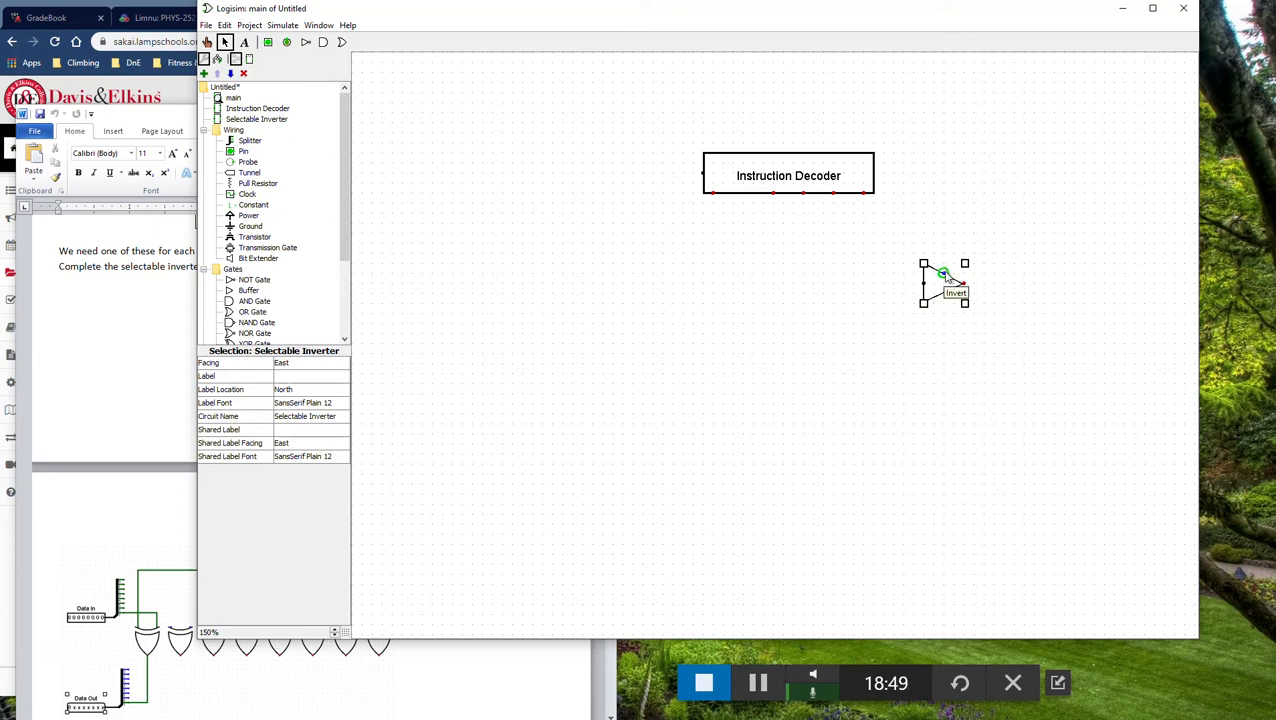
- Open the Selectable Inverter subcircuit and label its output pin "Data Out" with the label location set to West
double_click(264, 120)
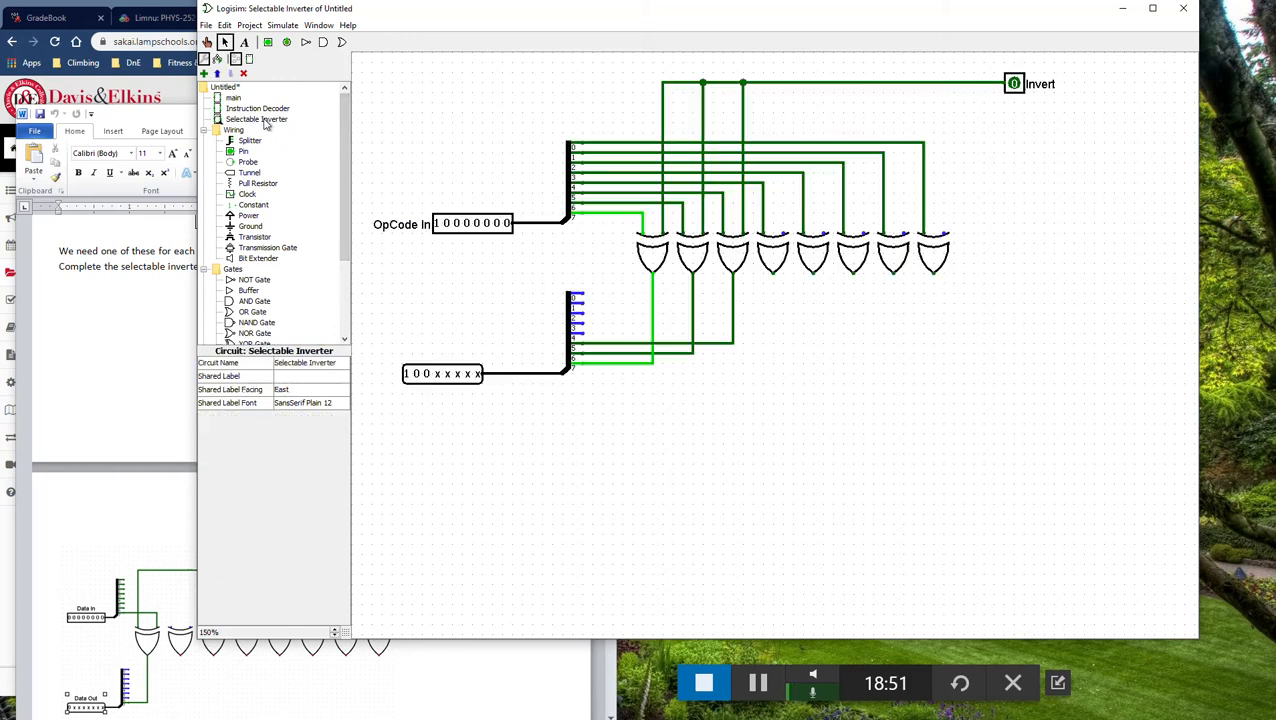
left_click(418, 379)
left_click(292, 430)
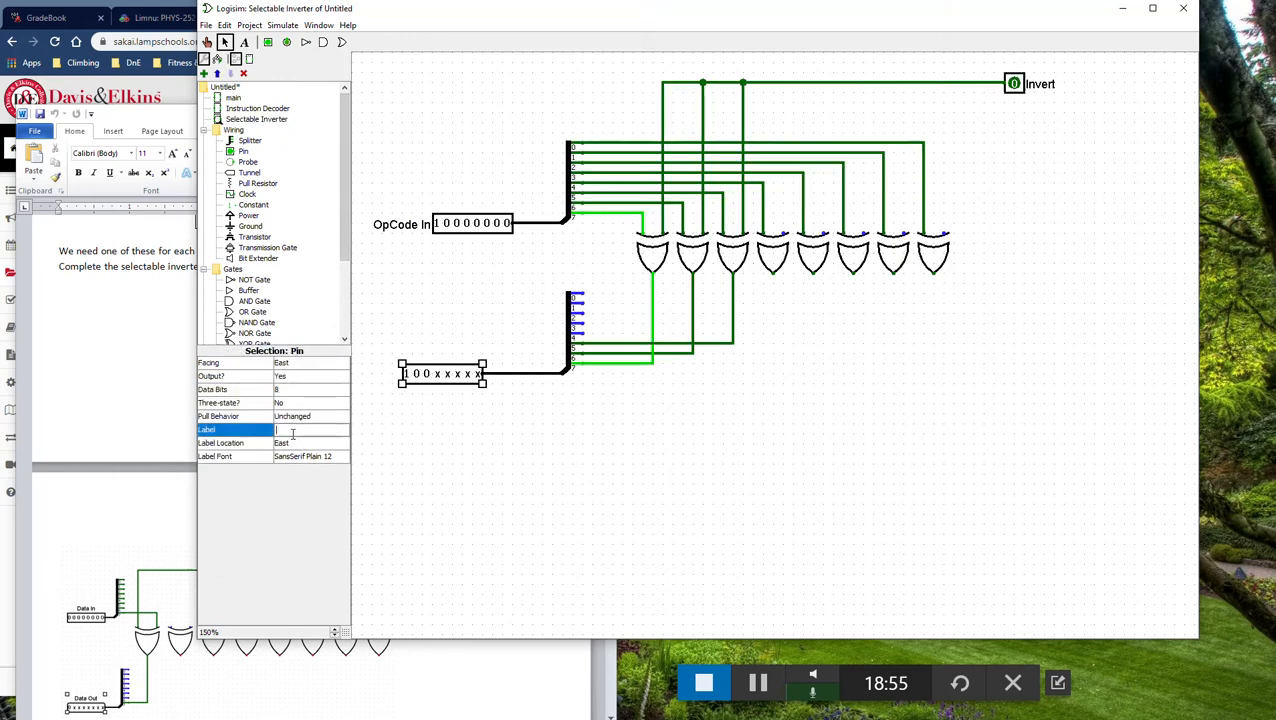
type("Data Out")
left_click(298, 444)
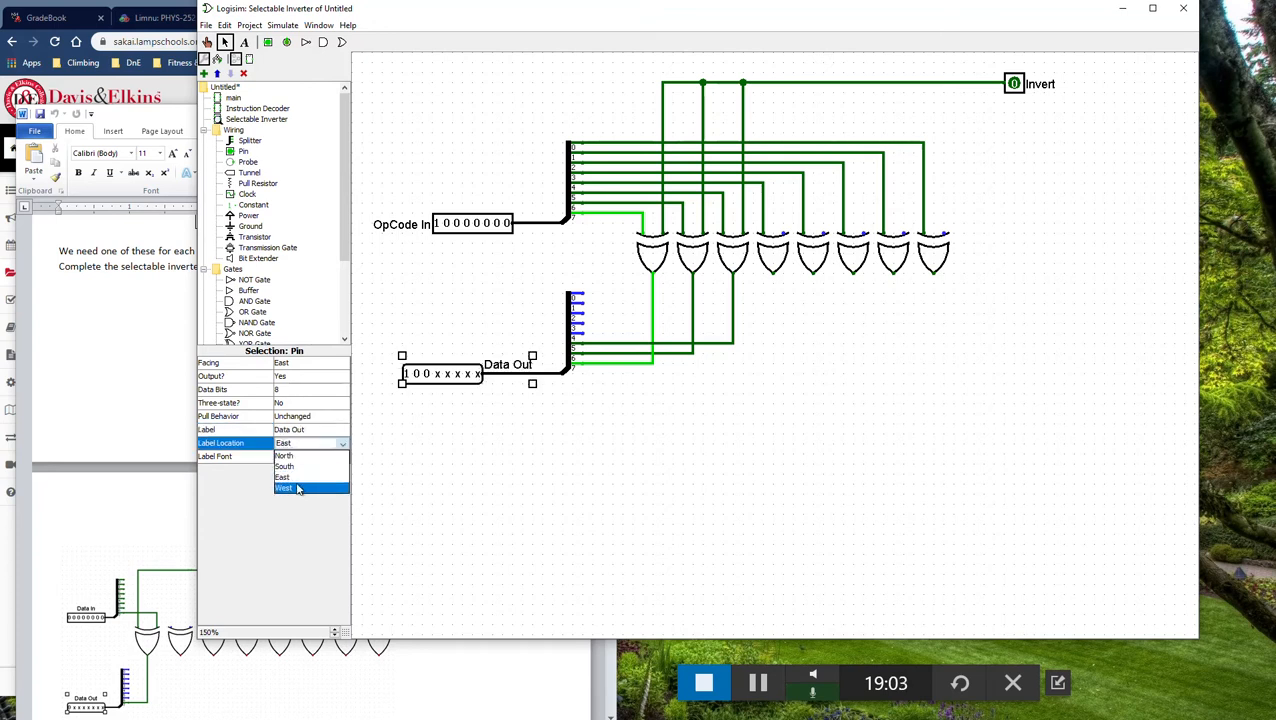
left_click(300, 487)
- Relabel the 8-bit input pin of the Selectable Inverter as "Data In"
left_click(440, 226)
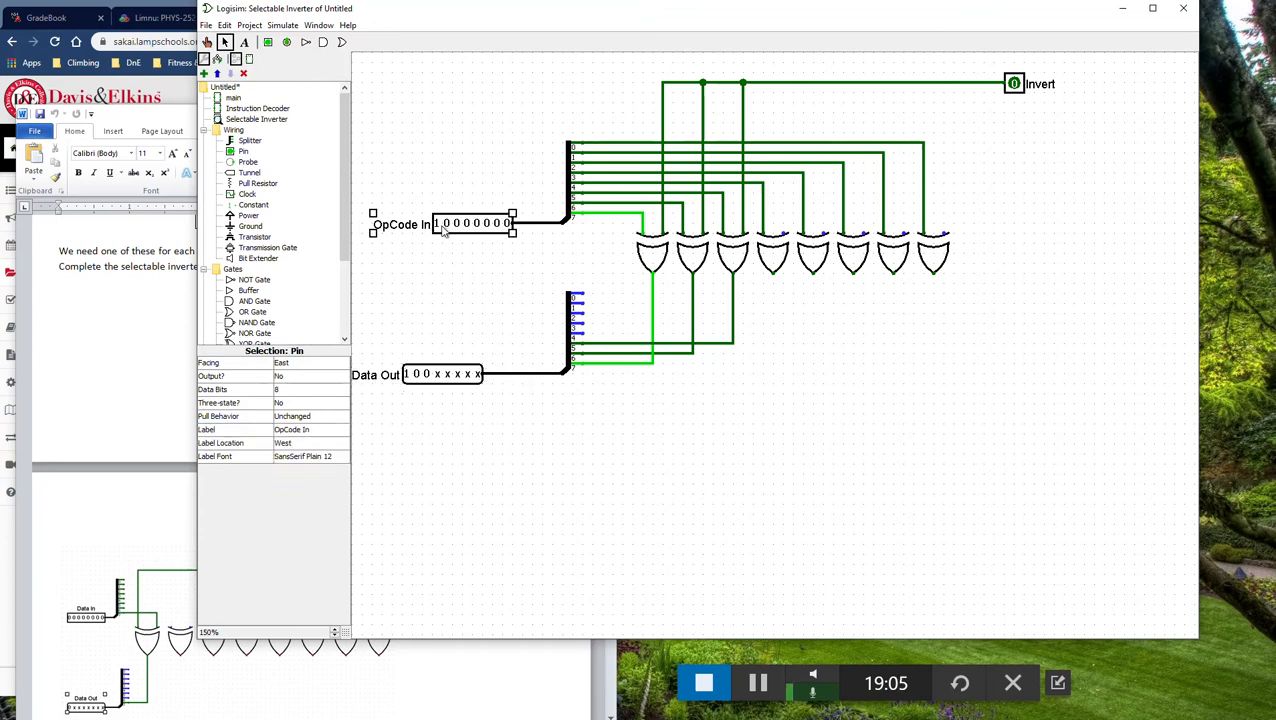
left_click(304, 430)
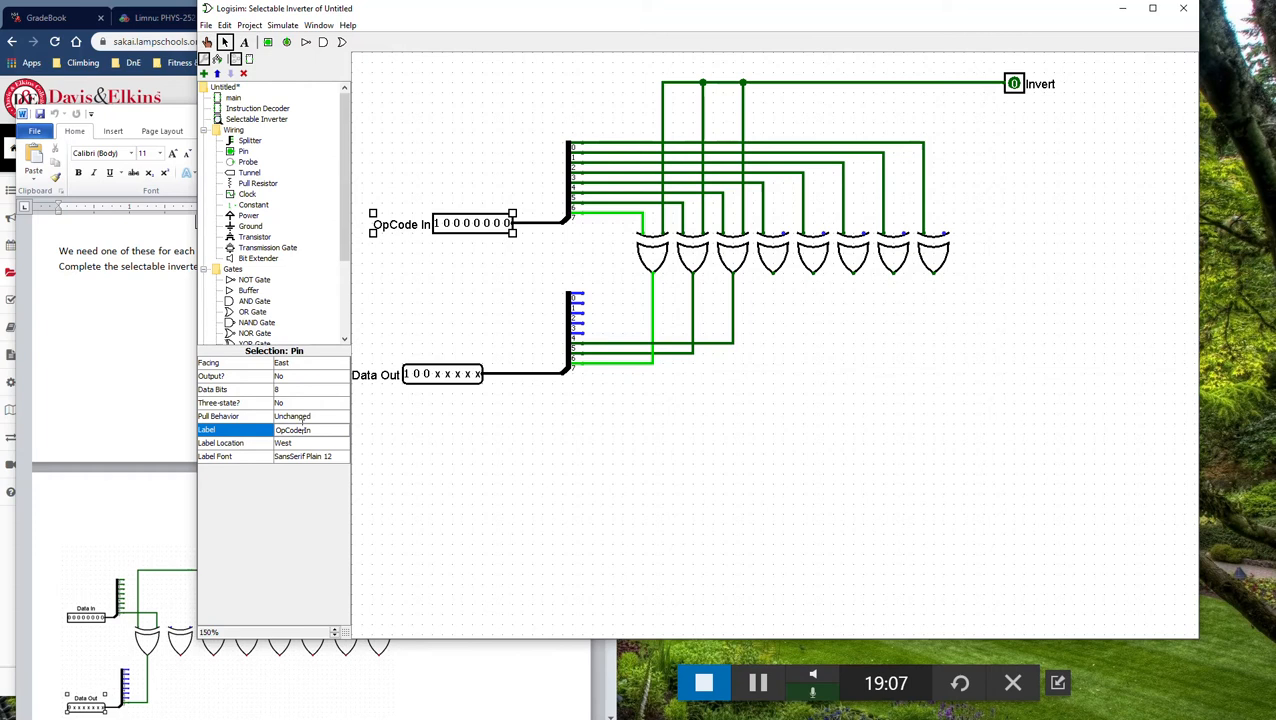
key("ctrl+a")
type("Data In")
key("Return")
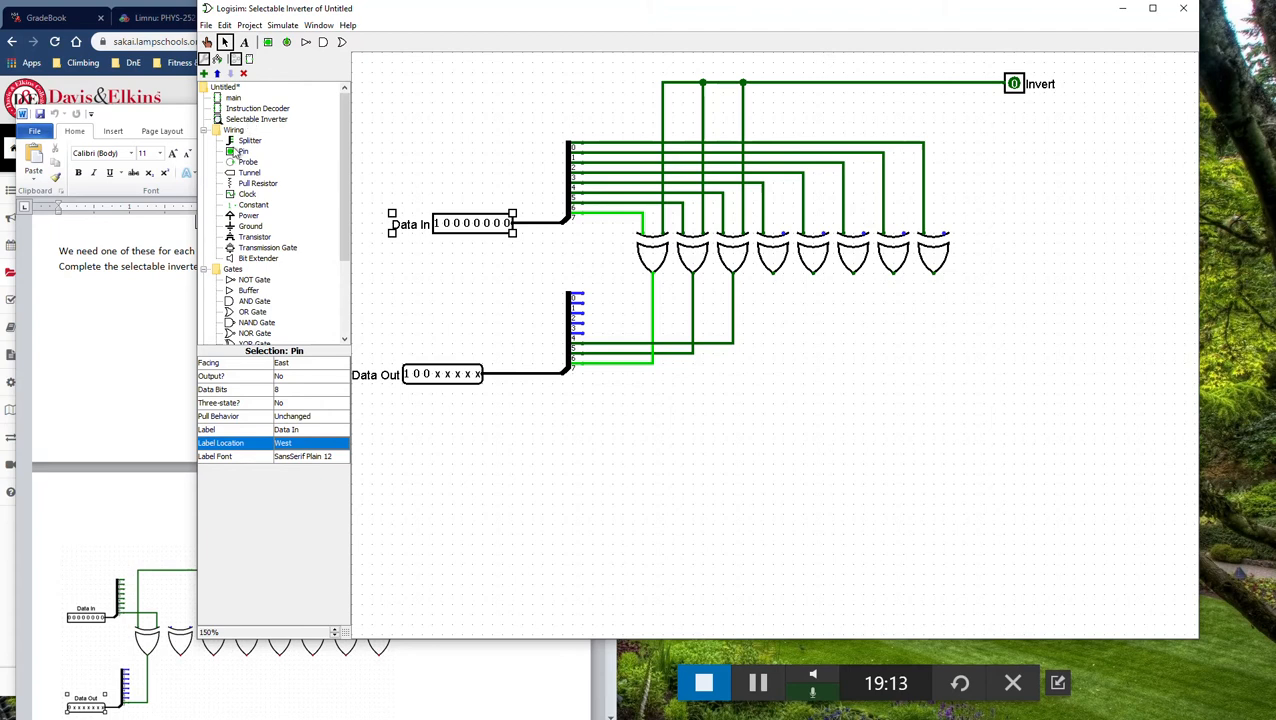
- Switch to the Lab 8 document in Word and examine the Clock Signals diagram of the oscillator, HALT-bar and AND gate
left_click(100, 318)
scroll(175, 610, "down", 6)
scroll(206, 510, "down", 6)
scroll(212, 500, "down", 2)
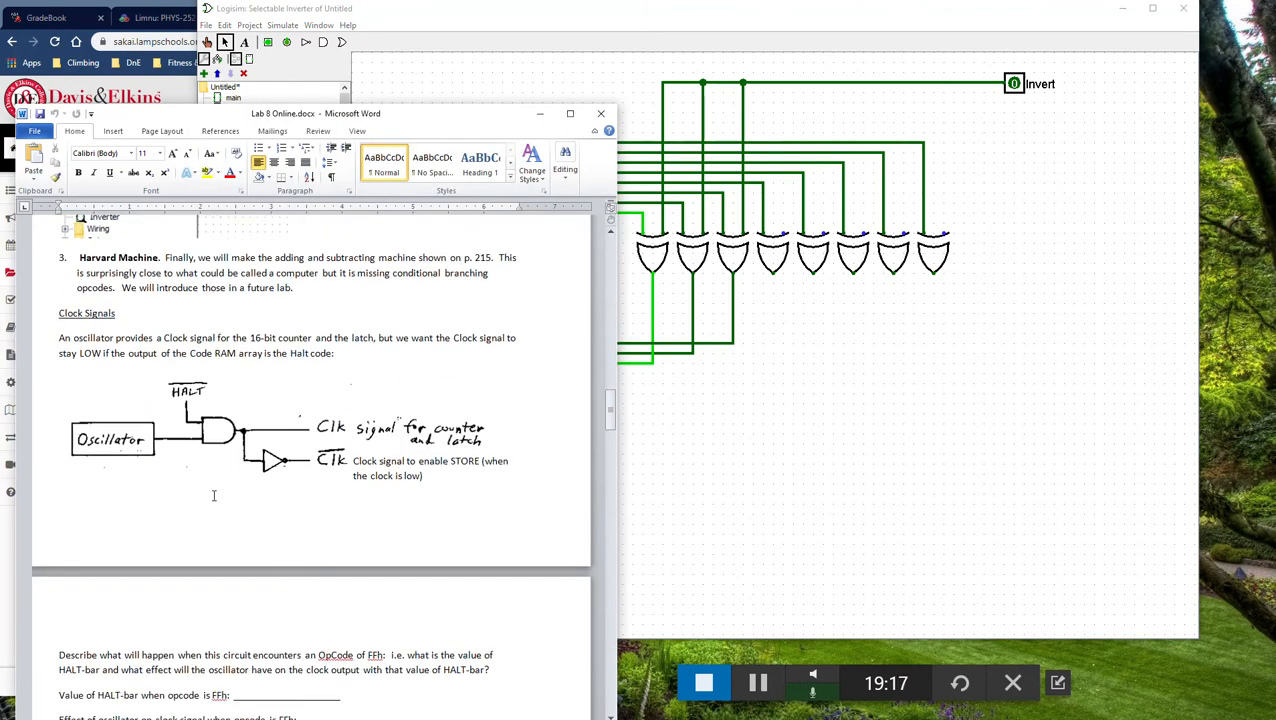
scroll(209, 446, "down", 3)
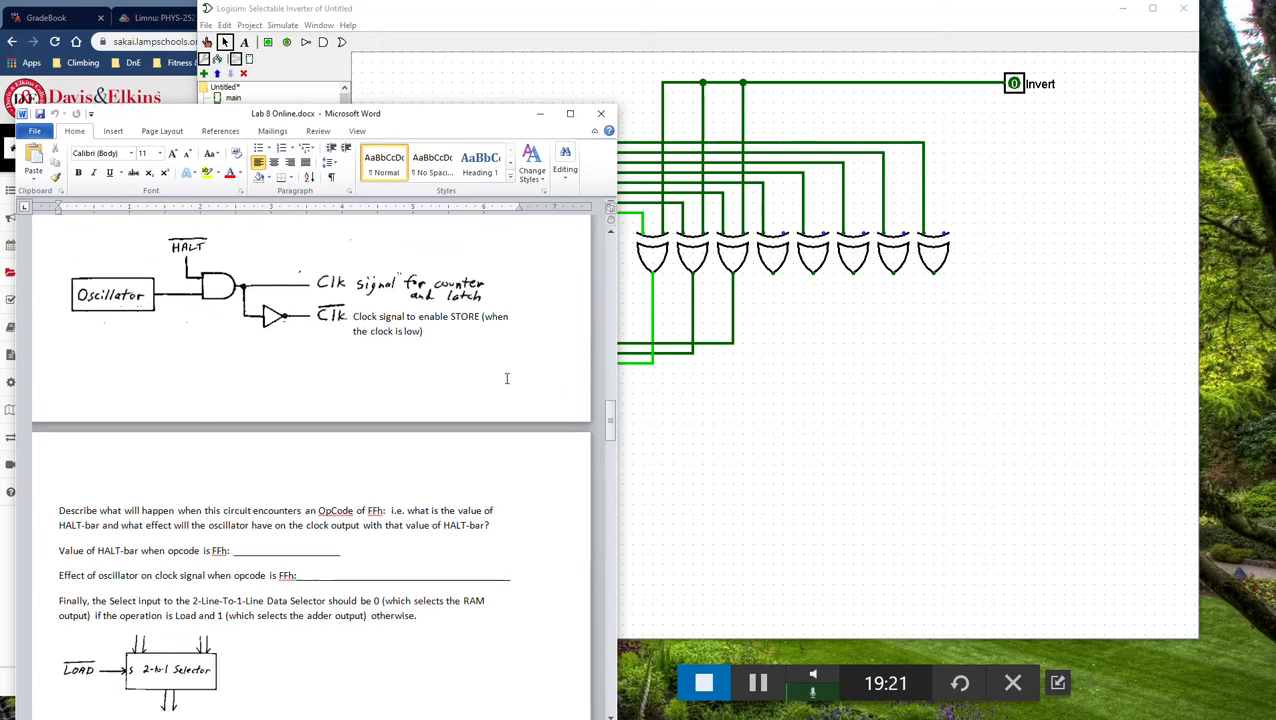
left_click(722, 451)
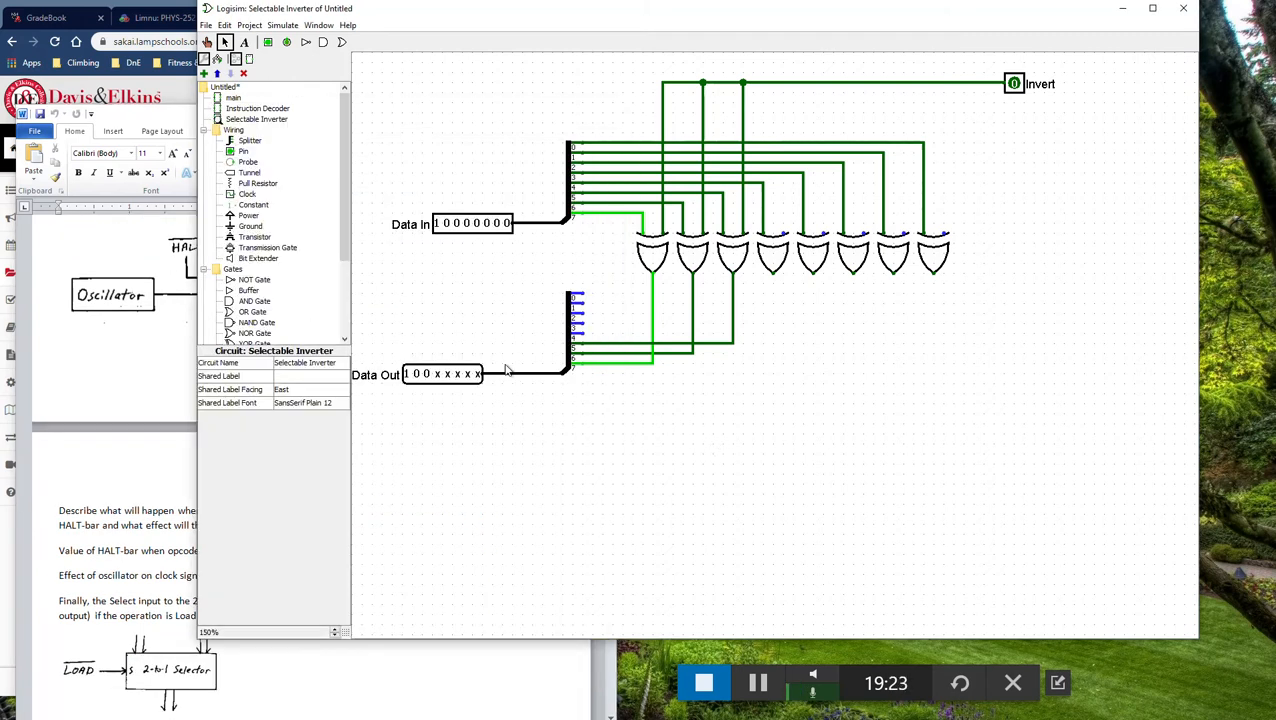
left_click(111, 348)
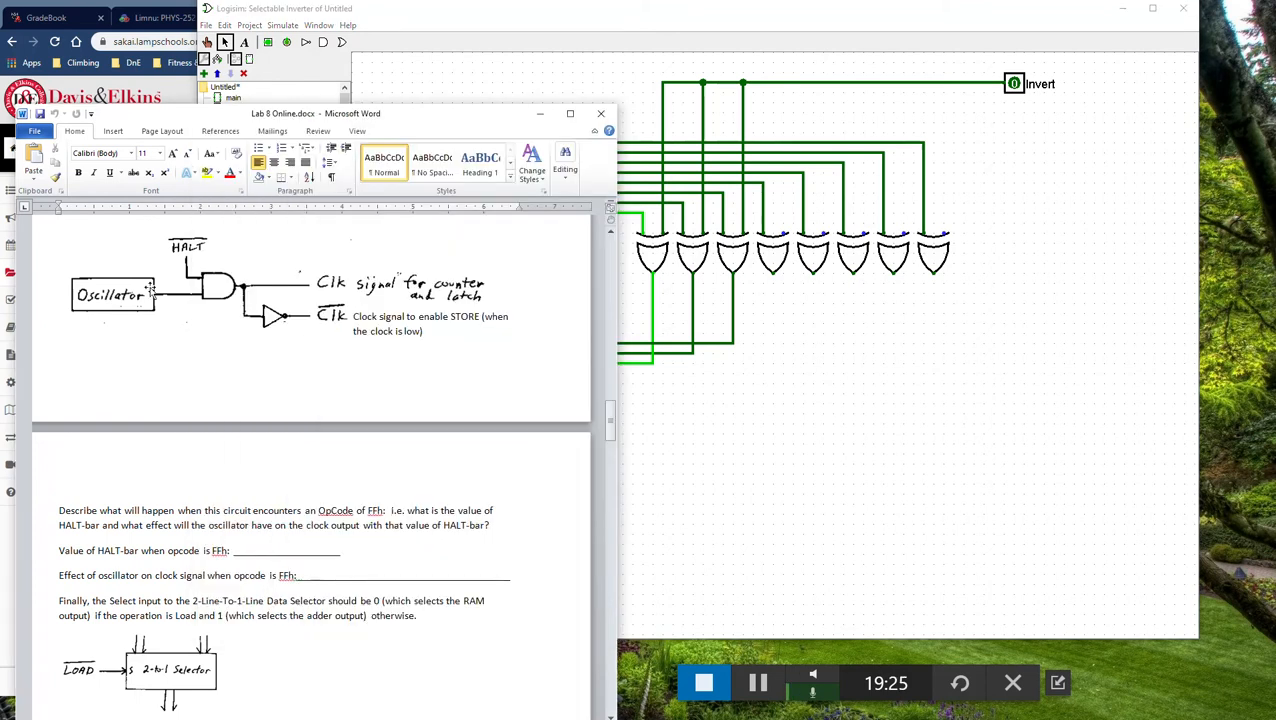
left_click(745, 472)
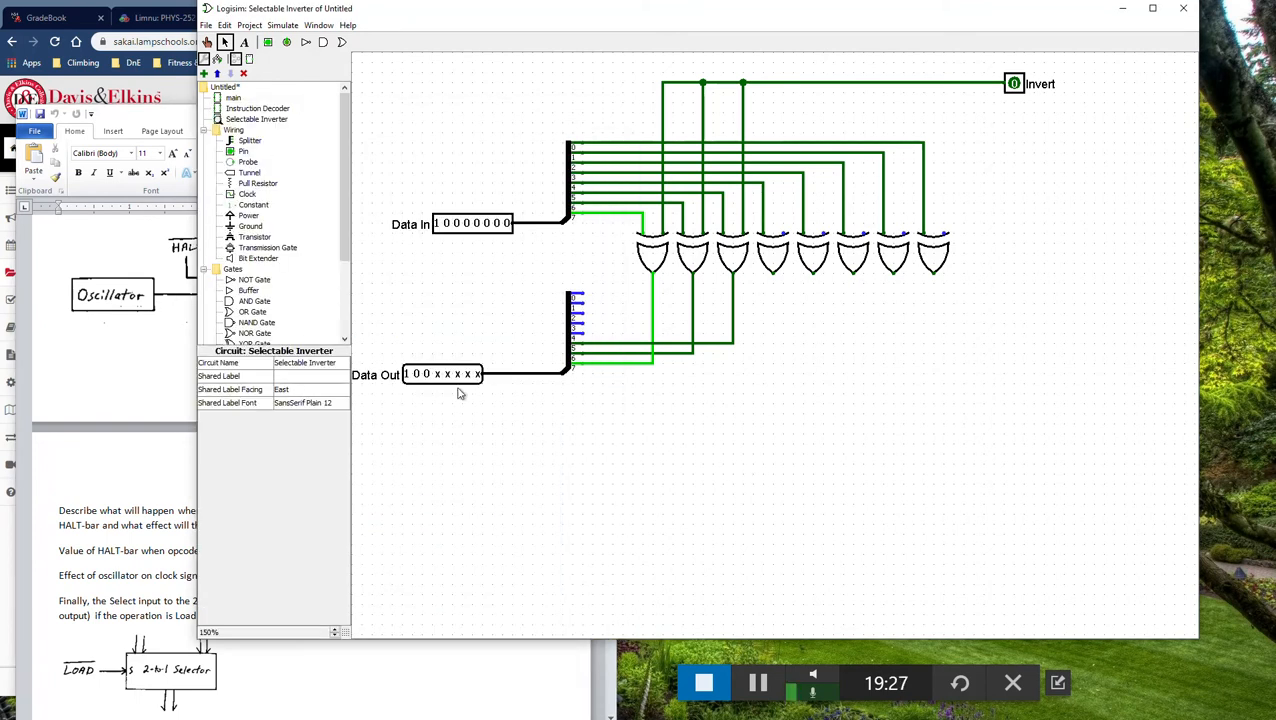
- Open the main circuit and place a Clock to the left, below the level of the Instruction Decoder
left_click(237, 98)
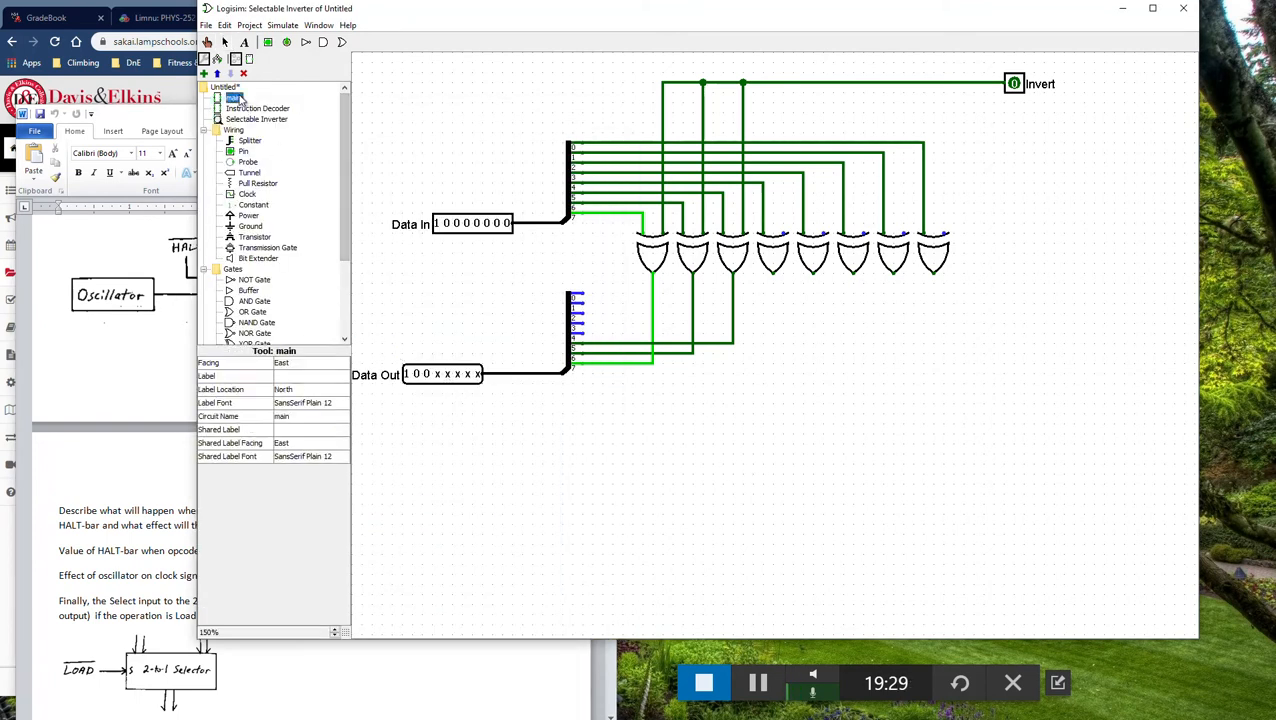
double_click(237, 98)
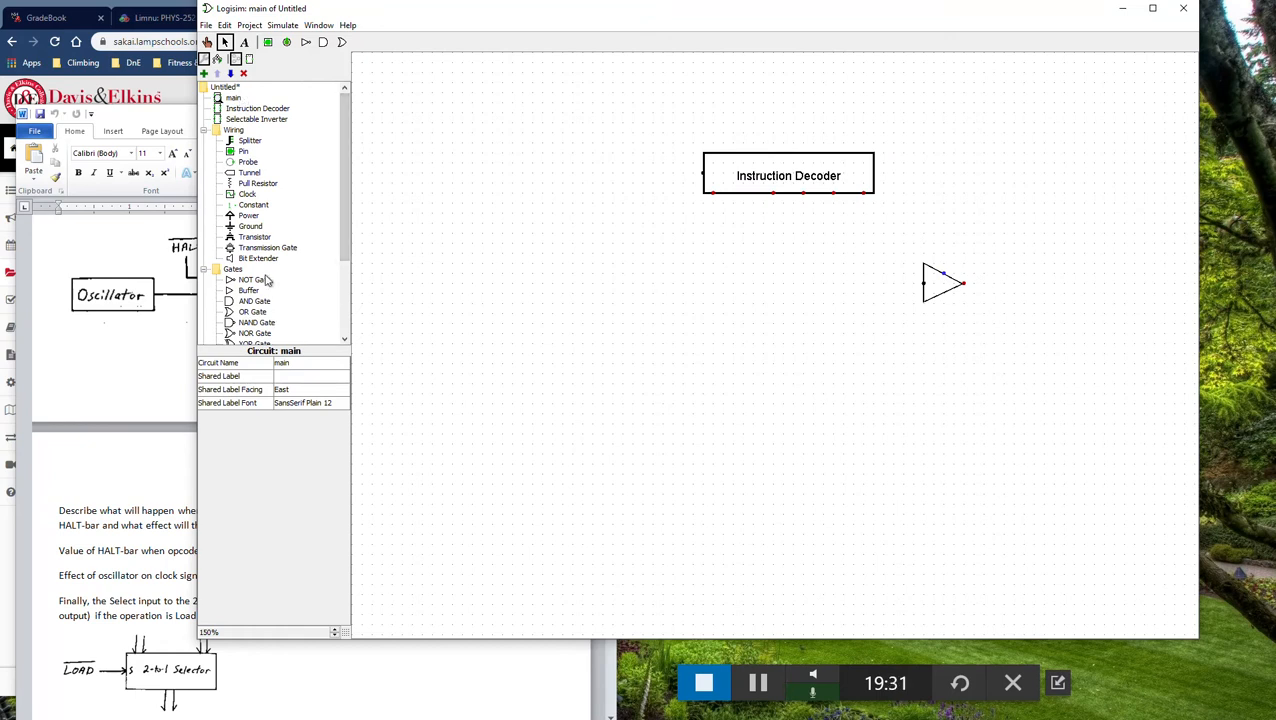
left_click(241, 196)
left_click(442, 293)
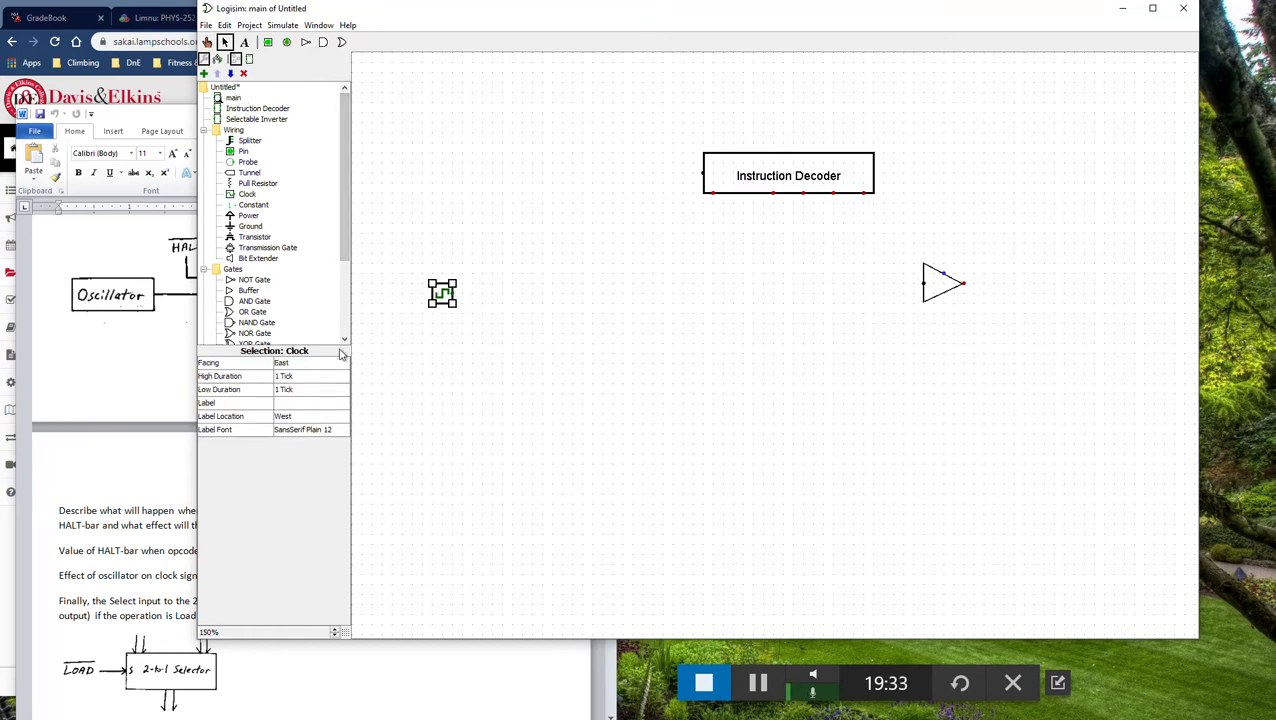
- Place a narrow two-input AND gate just right of the clock and wire the clock to its lower input
scroll(238, 278, "down", 1)
left_click(254, 269)
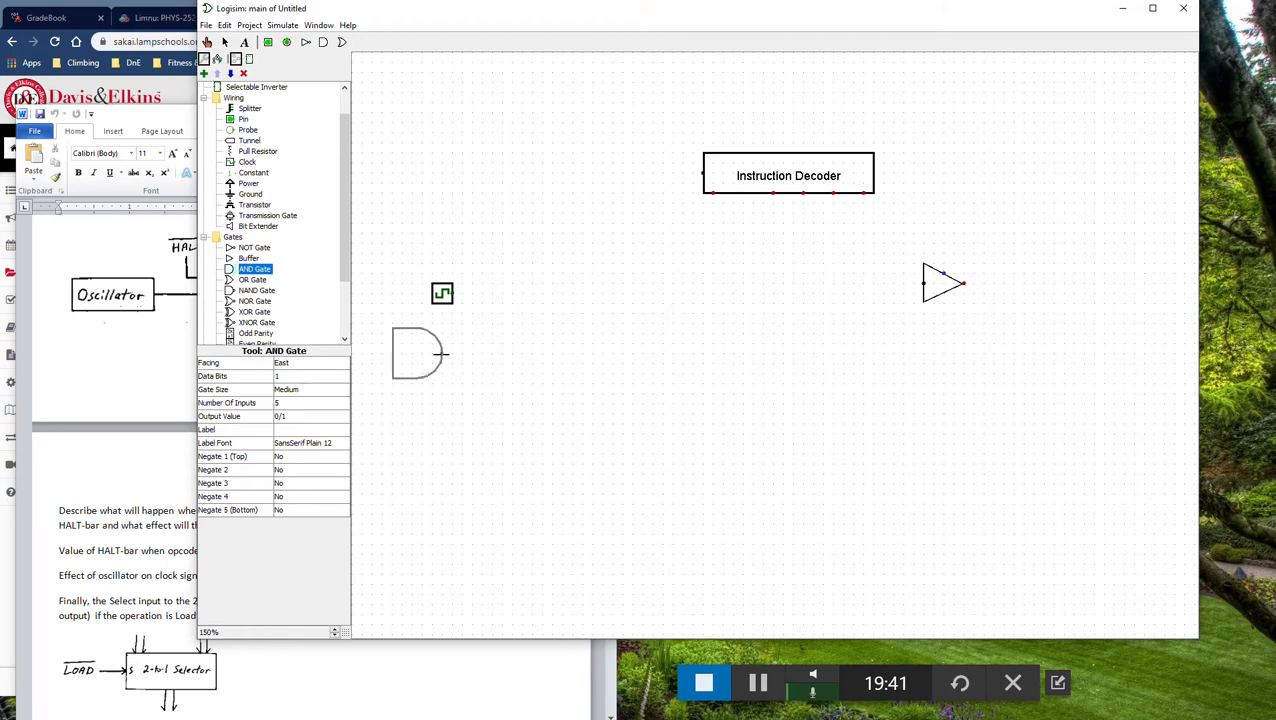
left_click(316, 393)
left_click(290, 402)
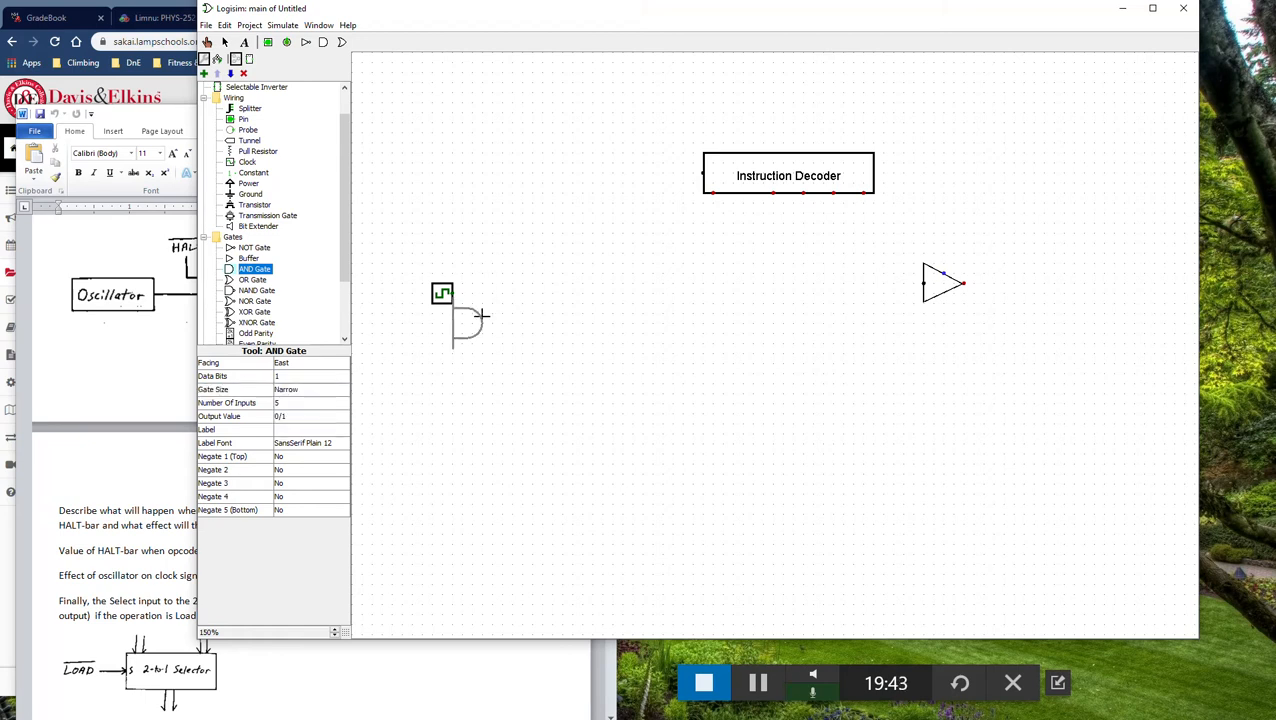
left_click(316, 404)
scroll(310, 430, "up", 1)
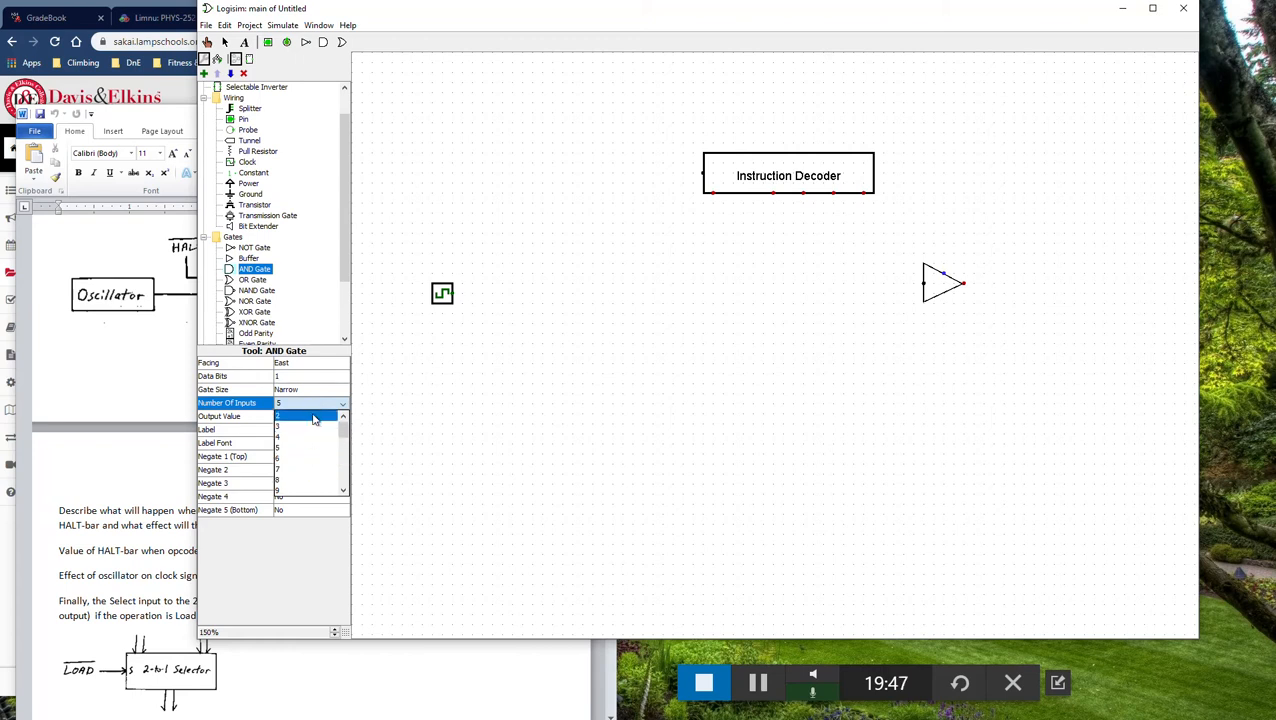
left_click(313, 418)
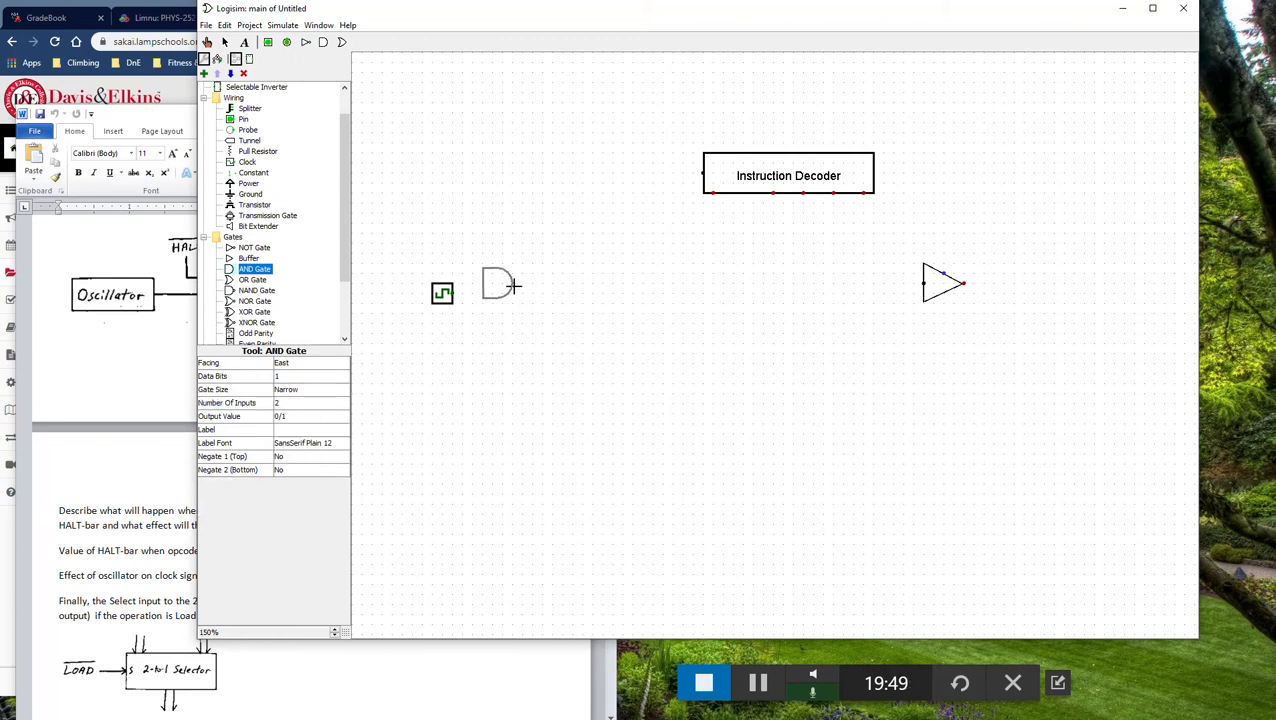
left_click(512, 286)
left_click_drag(455, 293, 480, 298)
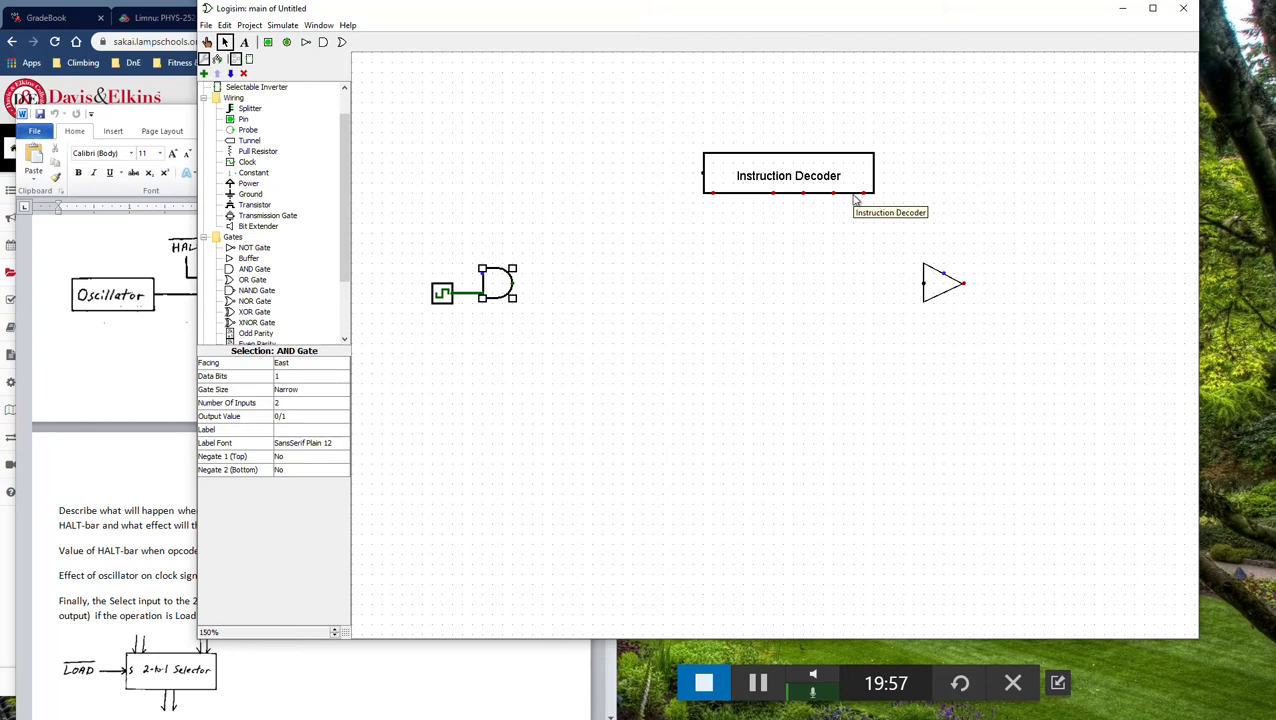
- Wire the Instruction Decoder's rightmost bottom output to a new tunnel labelled "Halt"
left_click_drag(860, 195, 904, 212)
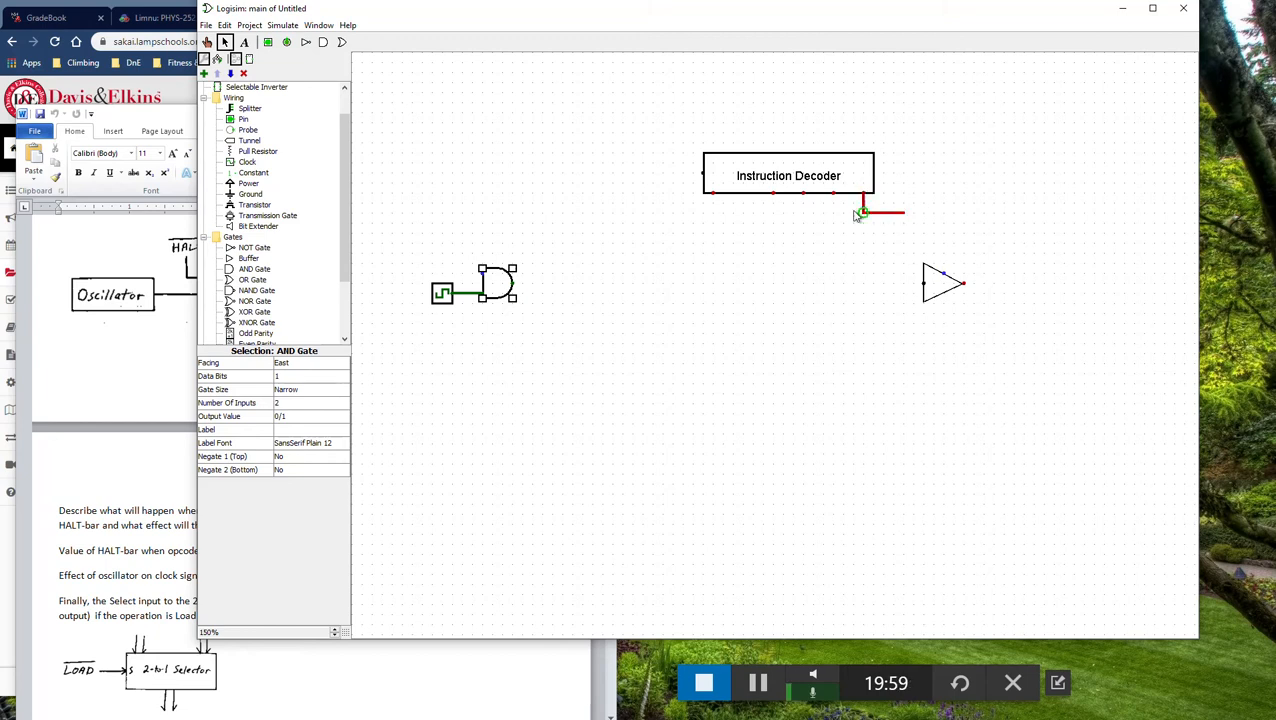
left_click(249, 141)
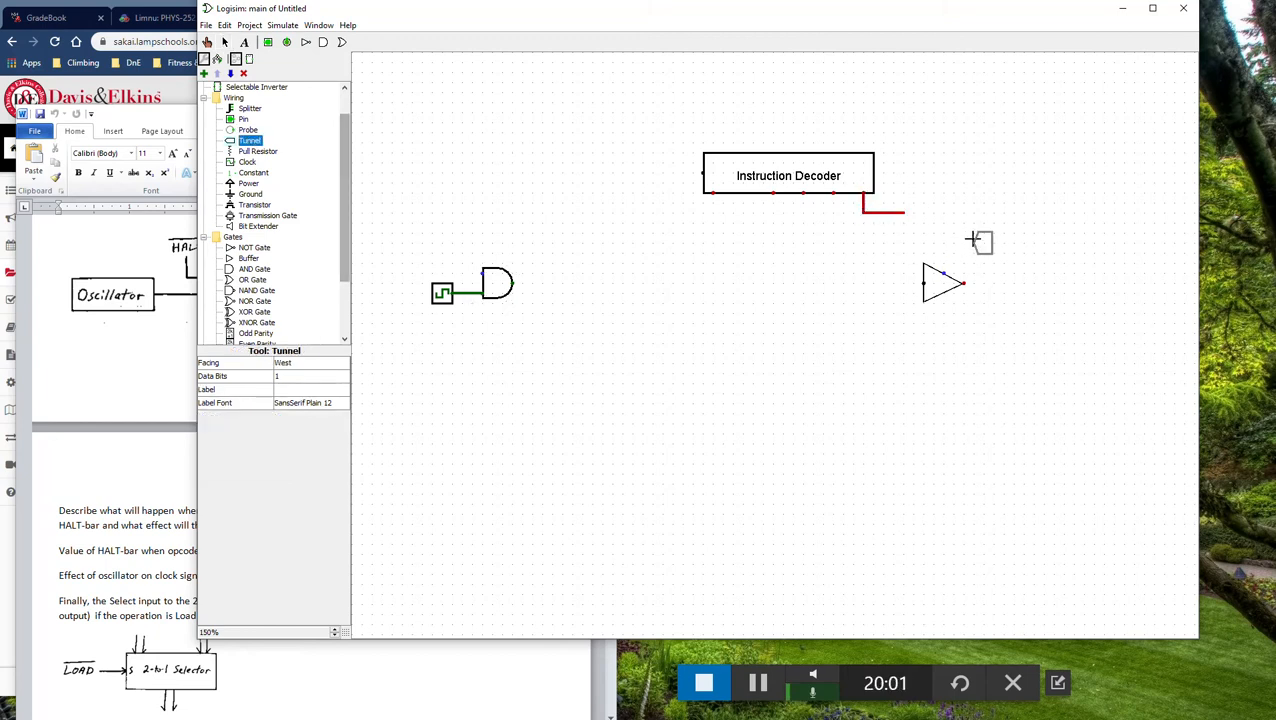
left_click(904, 212)
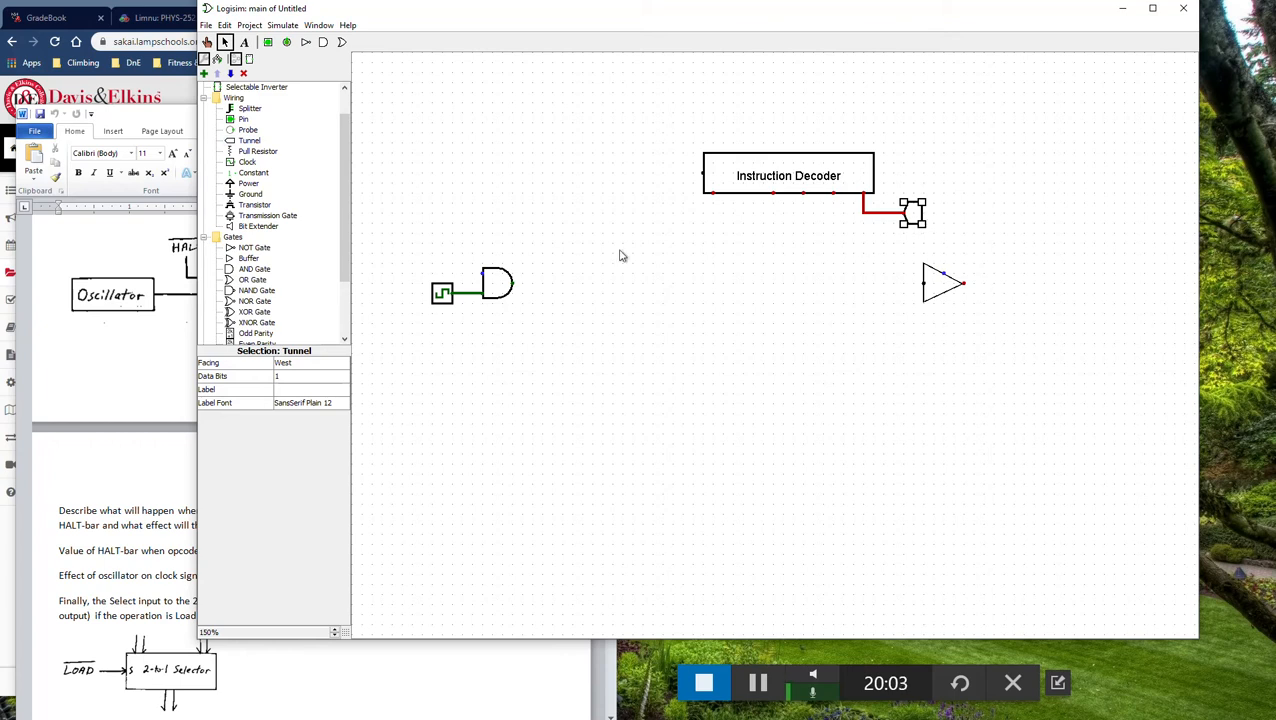
left_click(286, 391)
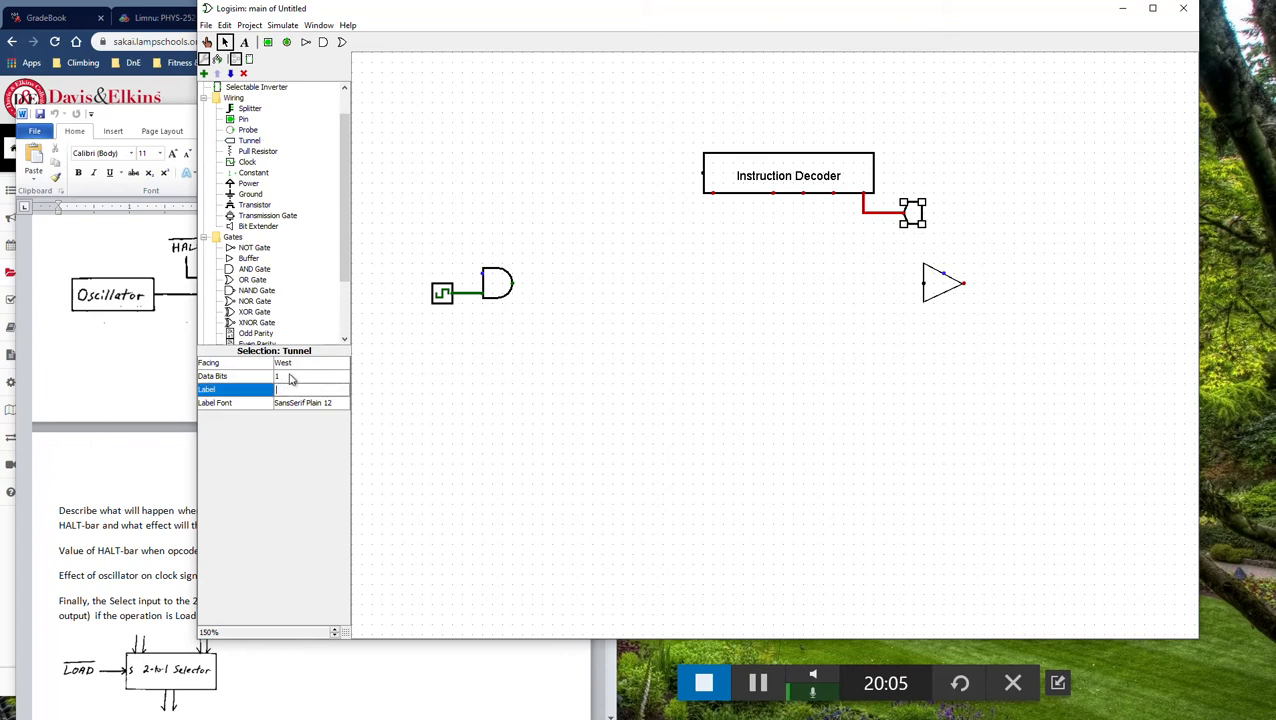
type("Halt")
key("Return")
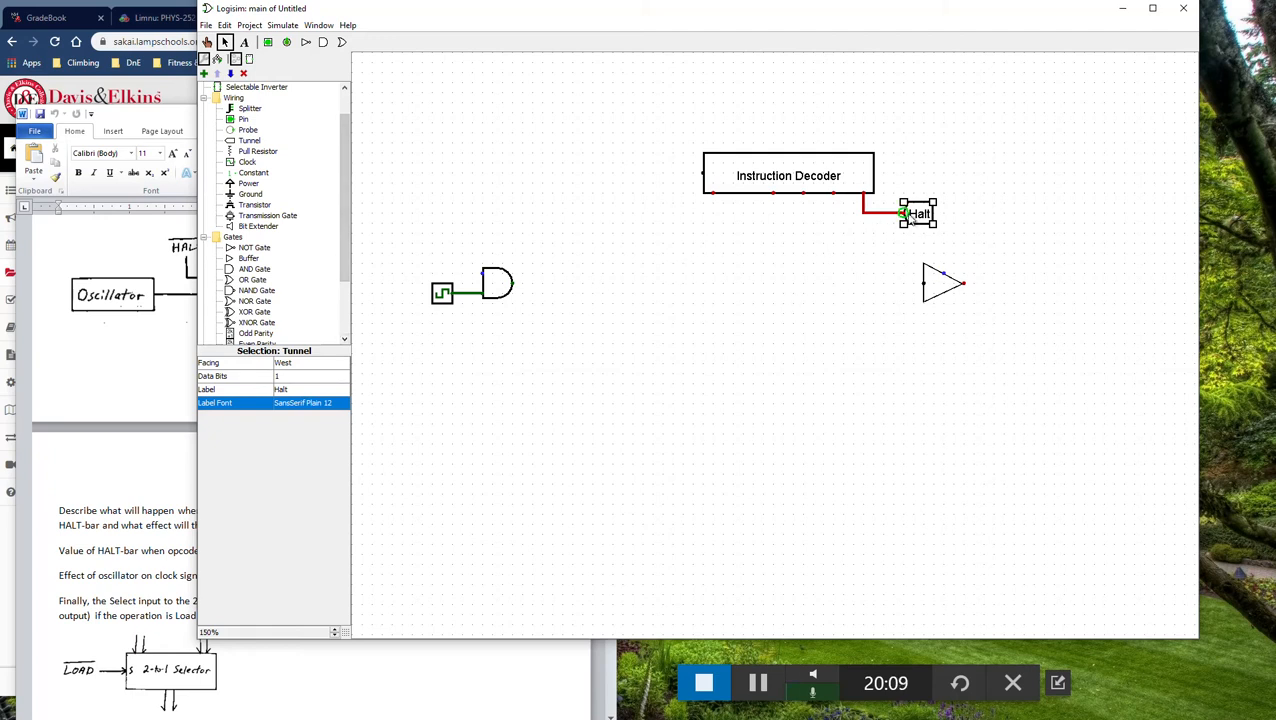
- Place a copy of the Halt tunnel above the clock, face it South, and wire it to the AND gate's upper input
left_click_drag(930, 225, 461, 237)
left_click(302, 364)
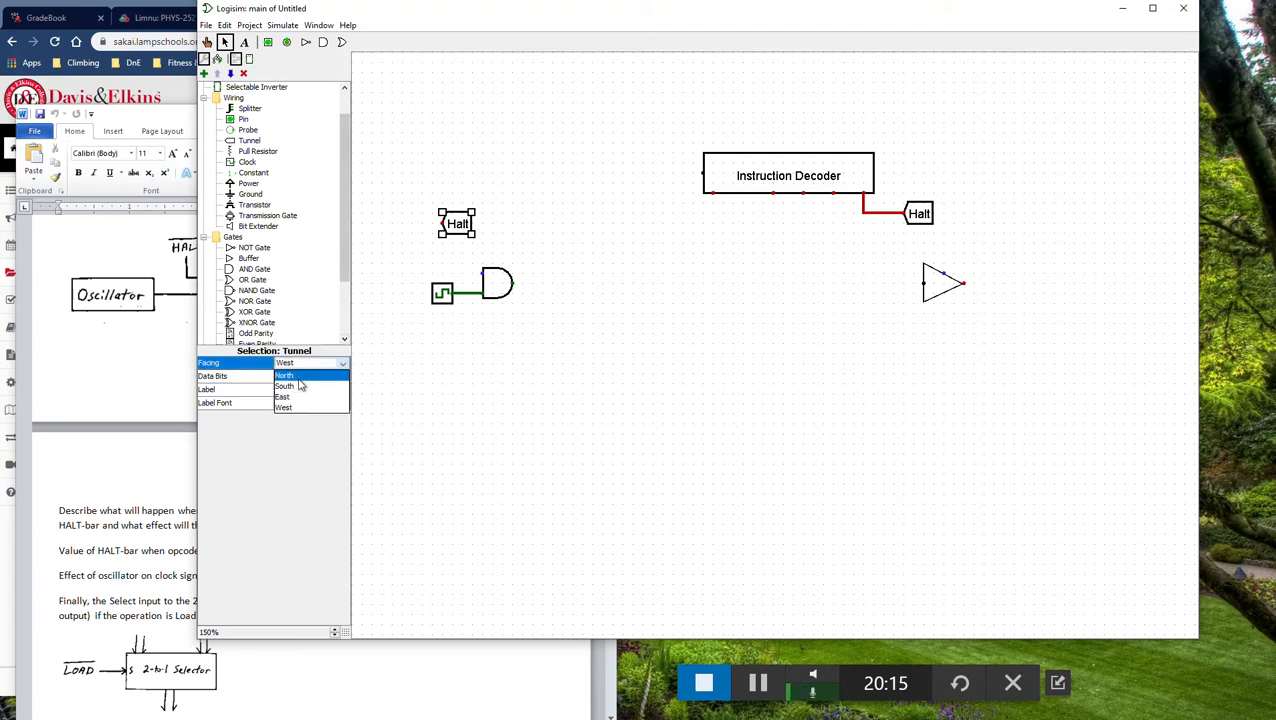
left_click(304, 388)
mouse_move(442, 228)
left_mouse_down()
mouse_move(443, 274)
mouse_move(484, 273)
left_mouse_up()
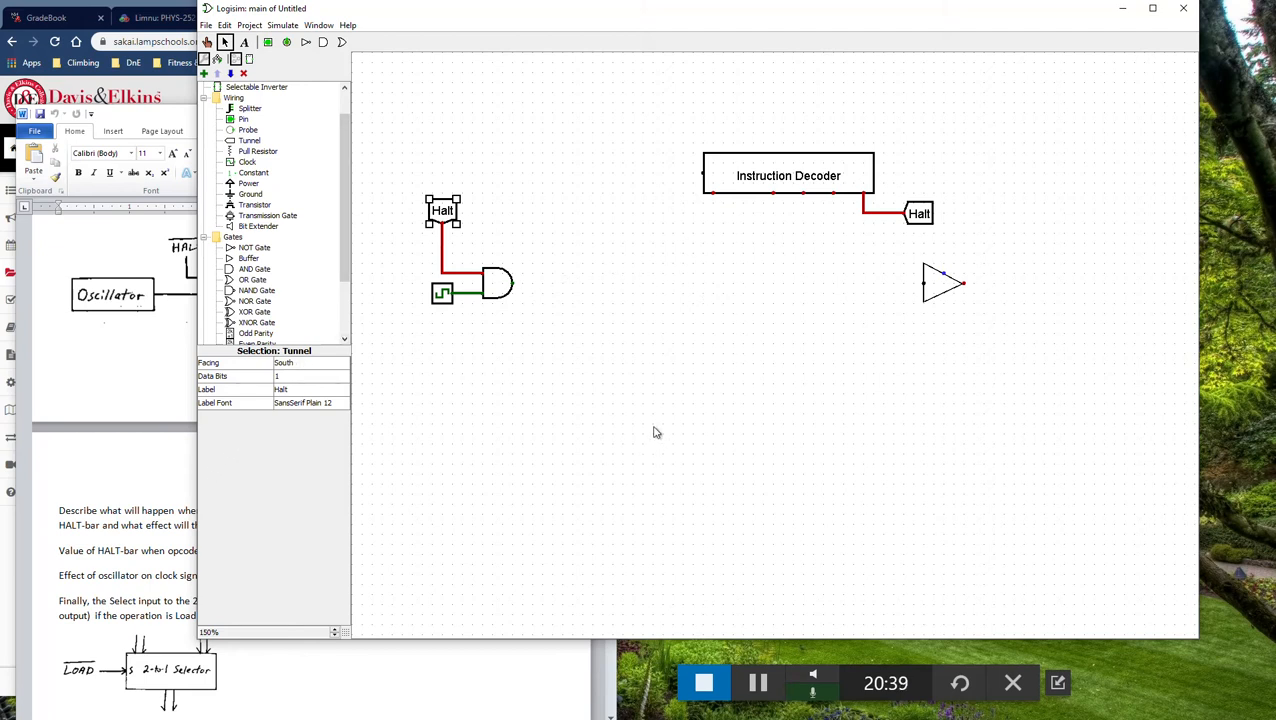
- Review the lab document's Harvard machine block diagram and the starting Logisim layout with its RAMs, inverter, adder and multiplexer
left_click(160, 482)
scroll(362, 573, "down", 1)
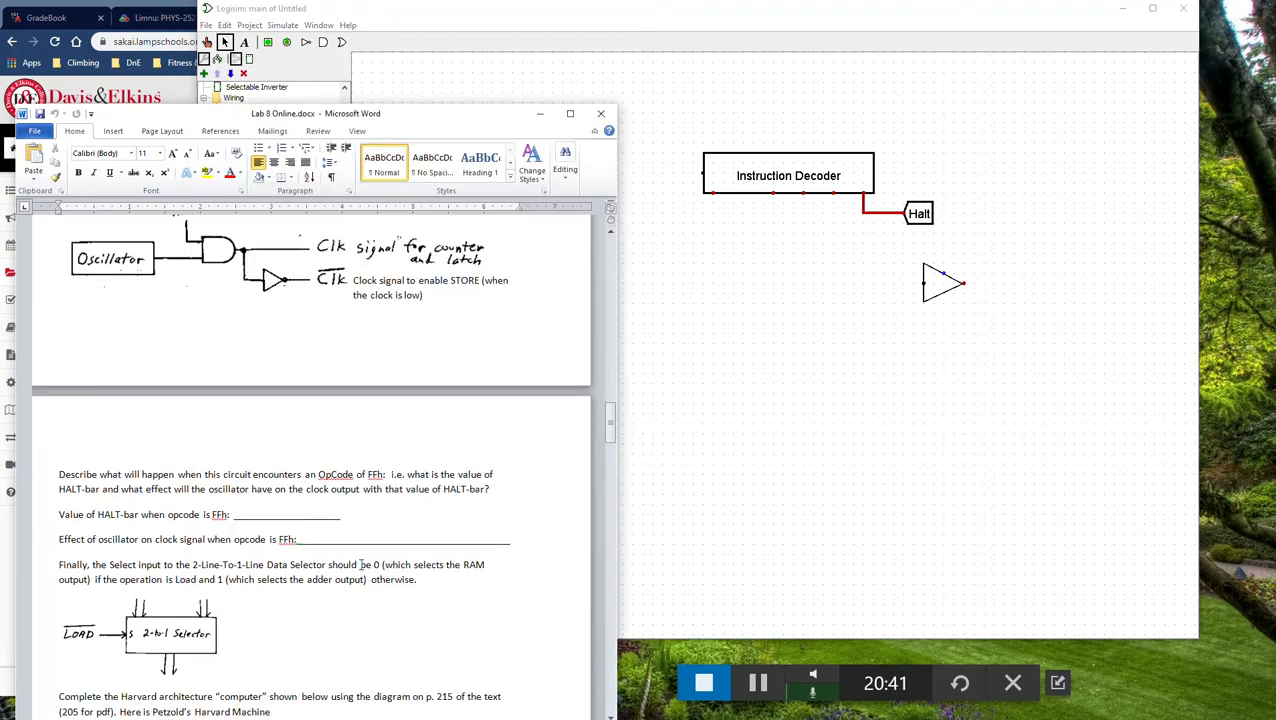
scroll(359, 535, "down", 8)
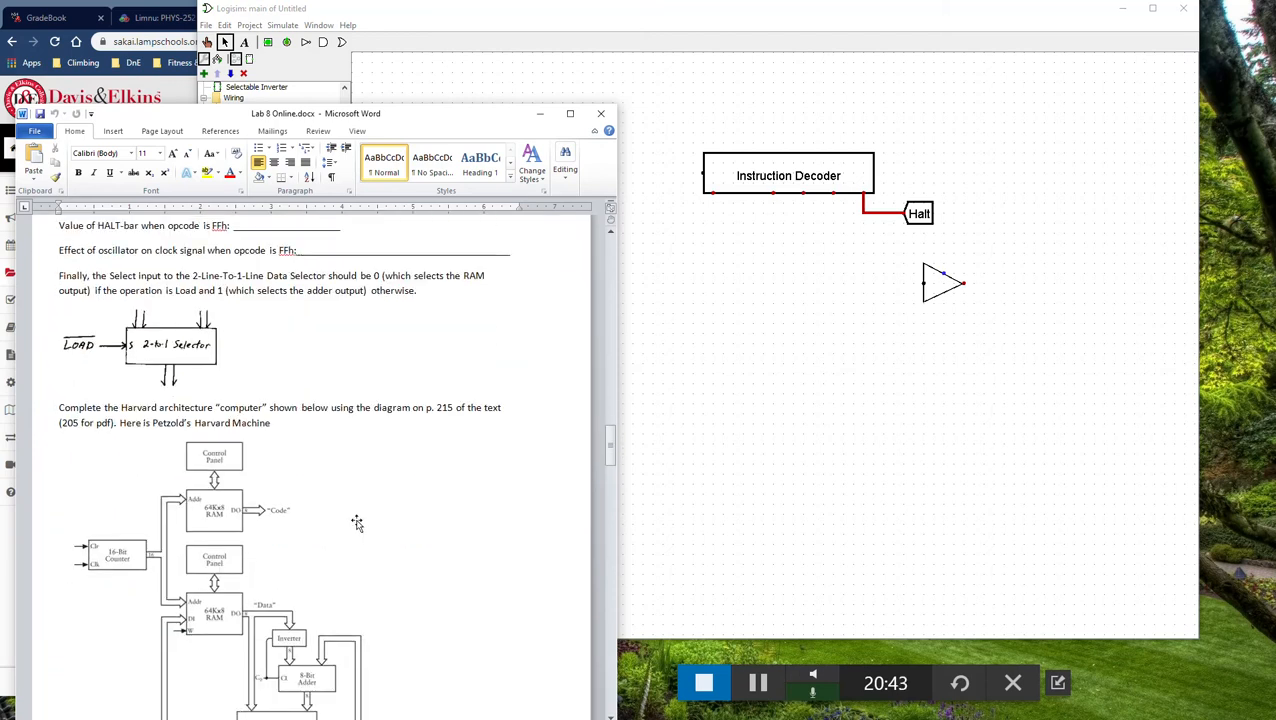
scroll(340, 510, "down", 5)
scroll(258, 432, "up", 2)
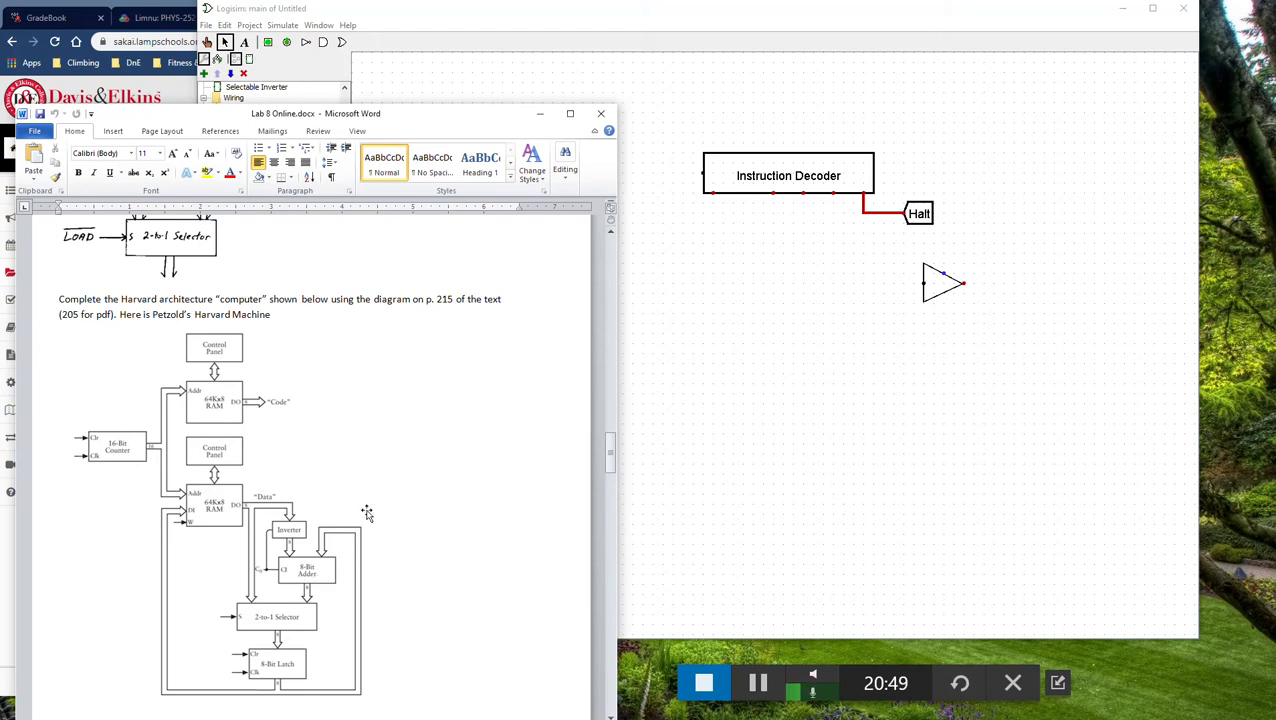
scroll(361, 526, "down", 12)
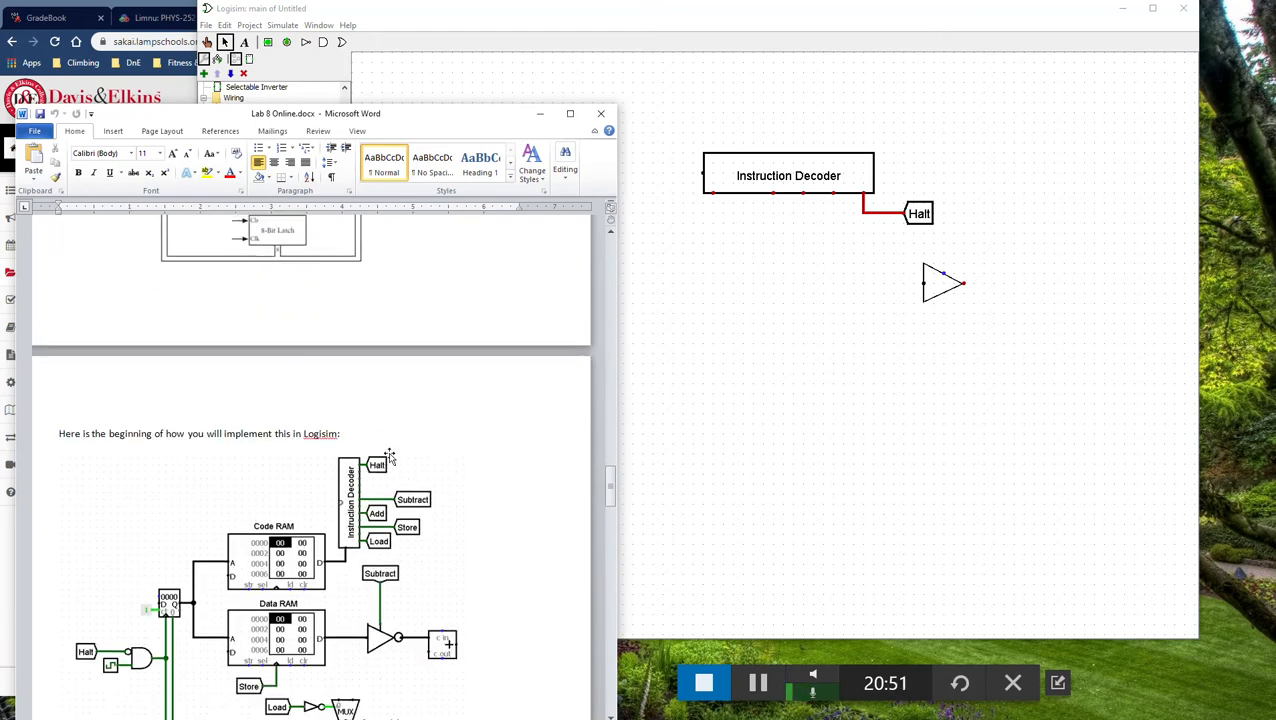
scroll(400, 470, "down", 2)
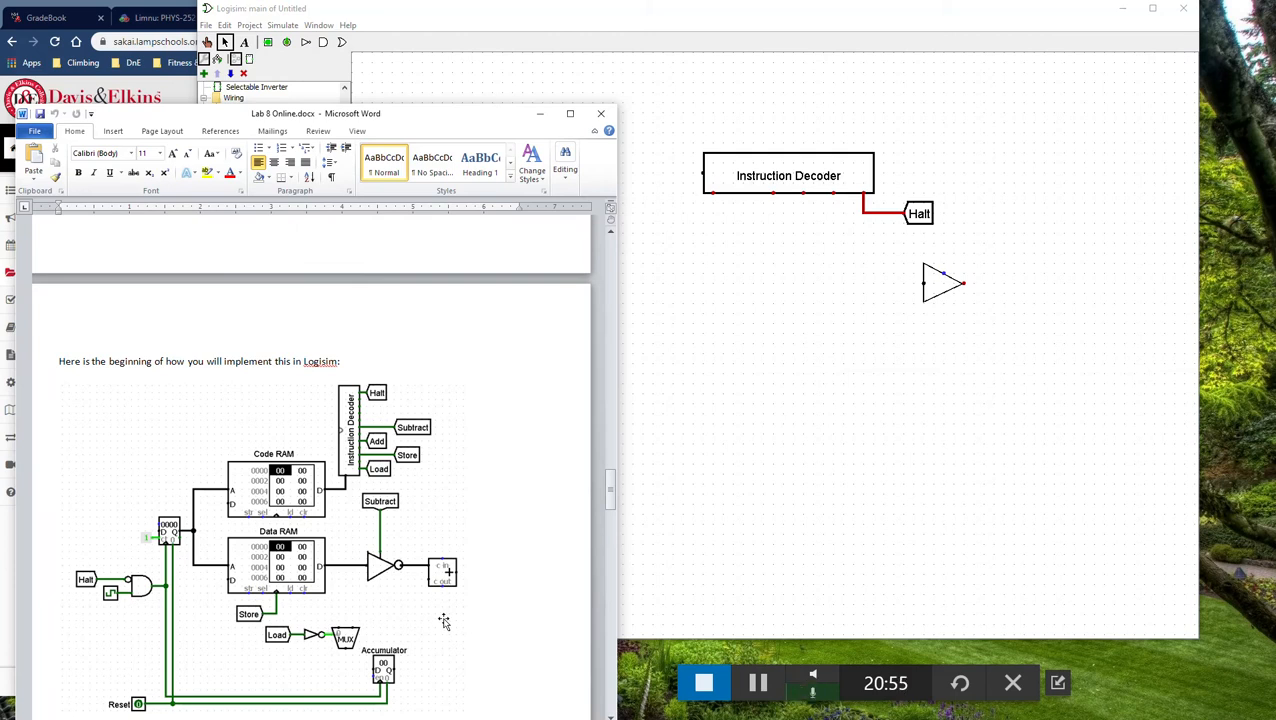
scroll(444, 609, "up", 5)
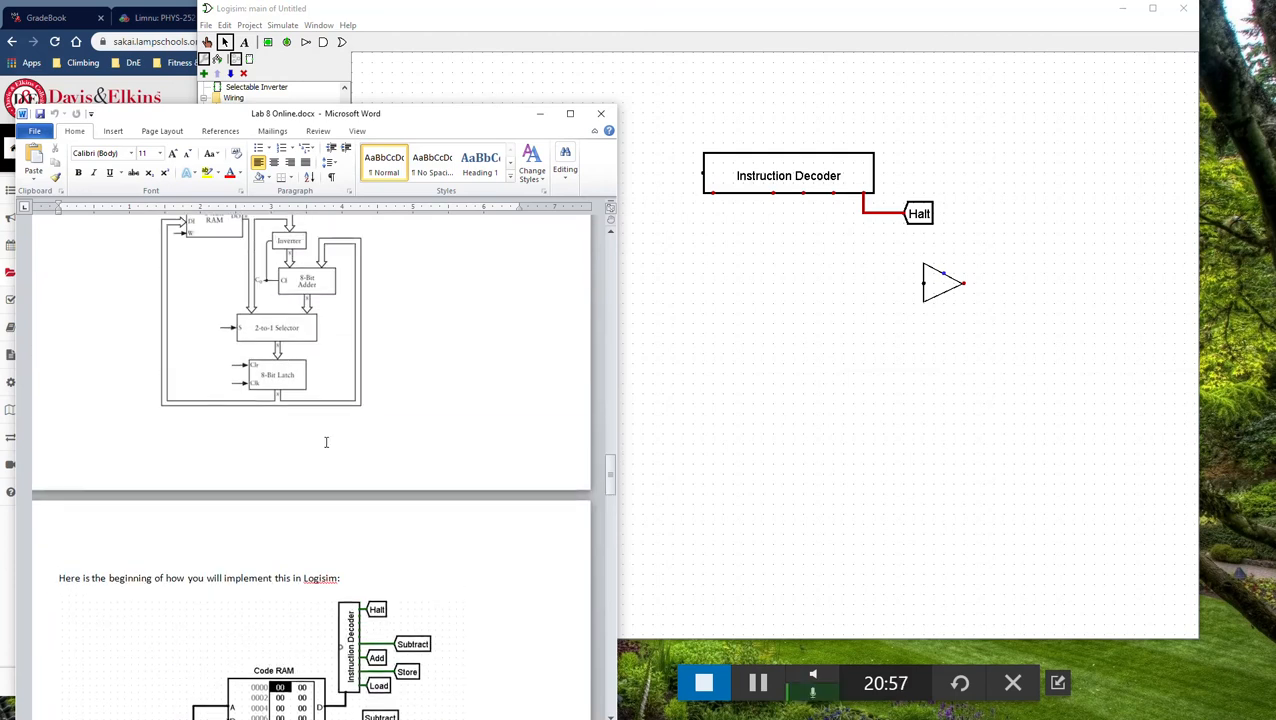
scroll(457, 548, "down", 3)
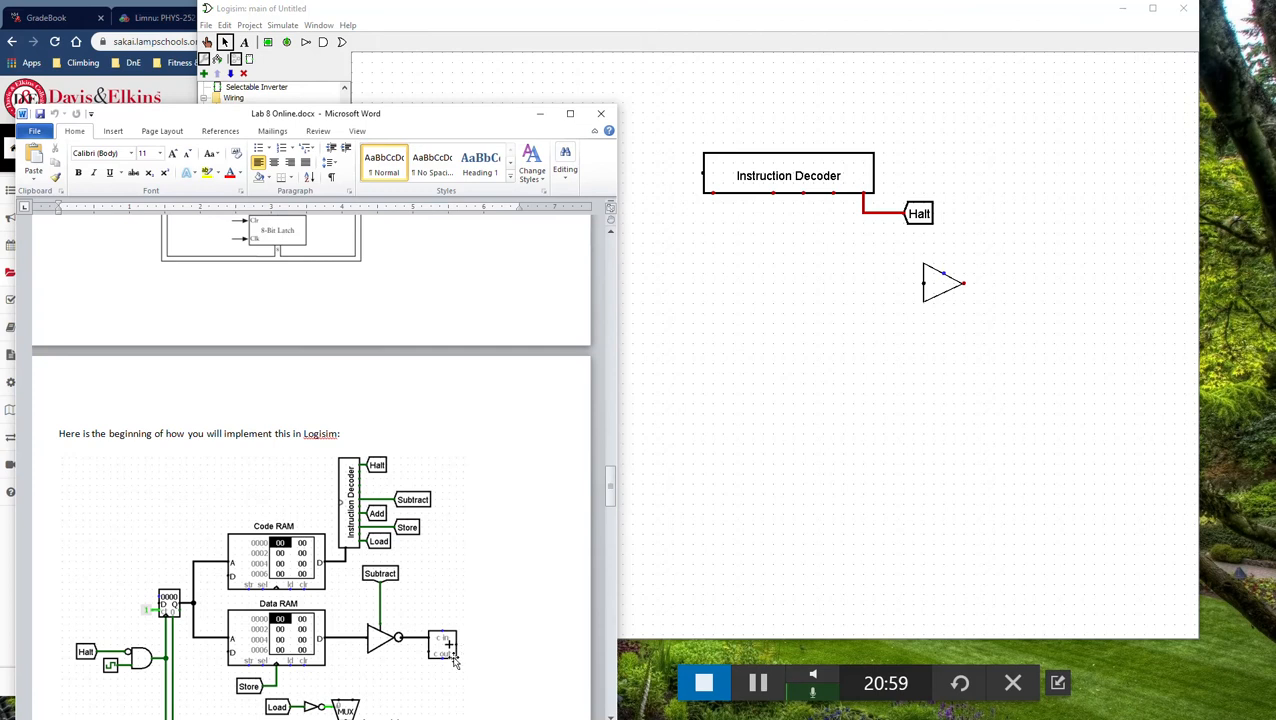
scroll(457, 646, "down", 2)
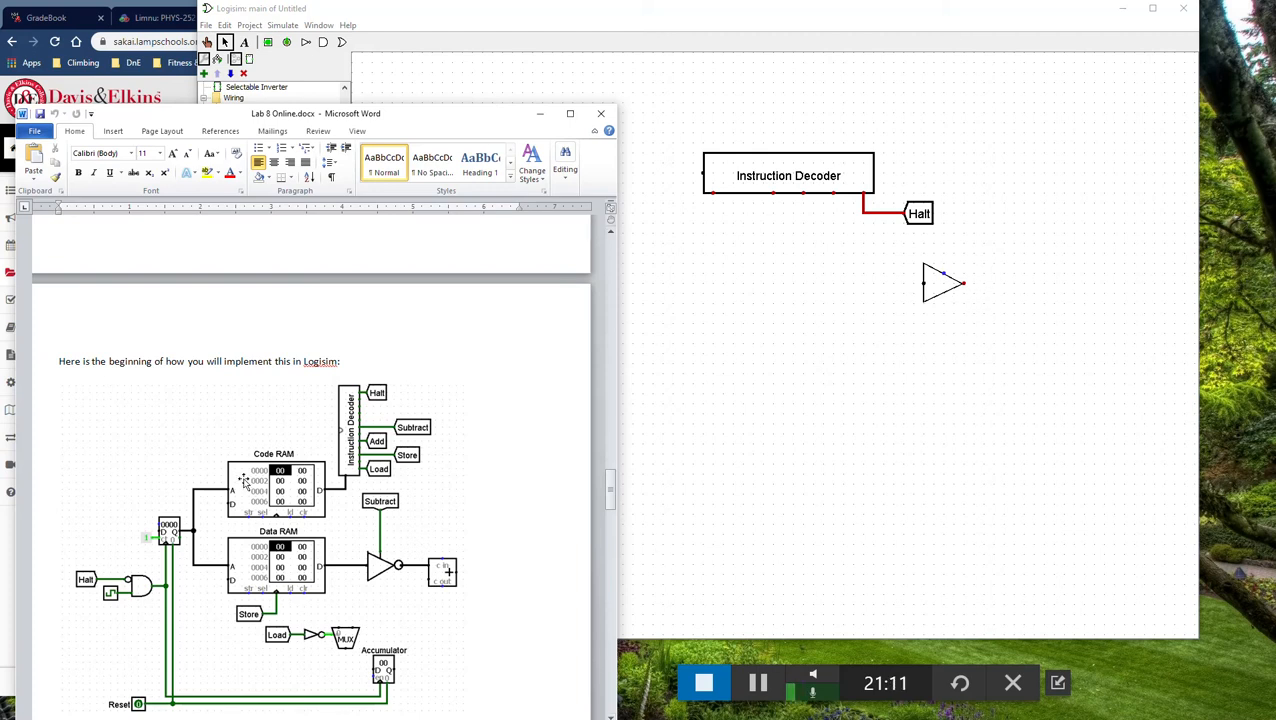
- Switch back to Logisim and place a RAM with 8-bit address and data widths below the Instruction Decoder, right of the AND gate
left_click(701, 380)
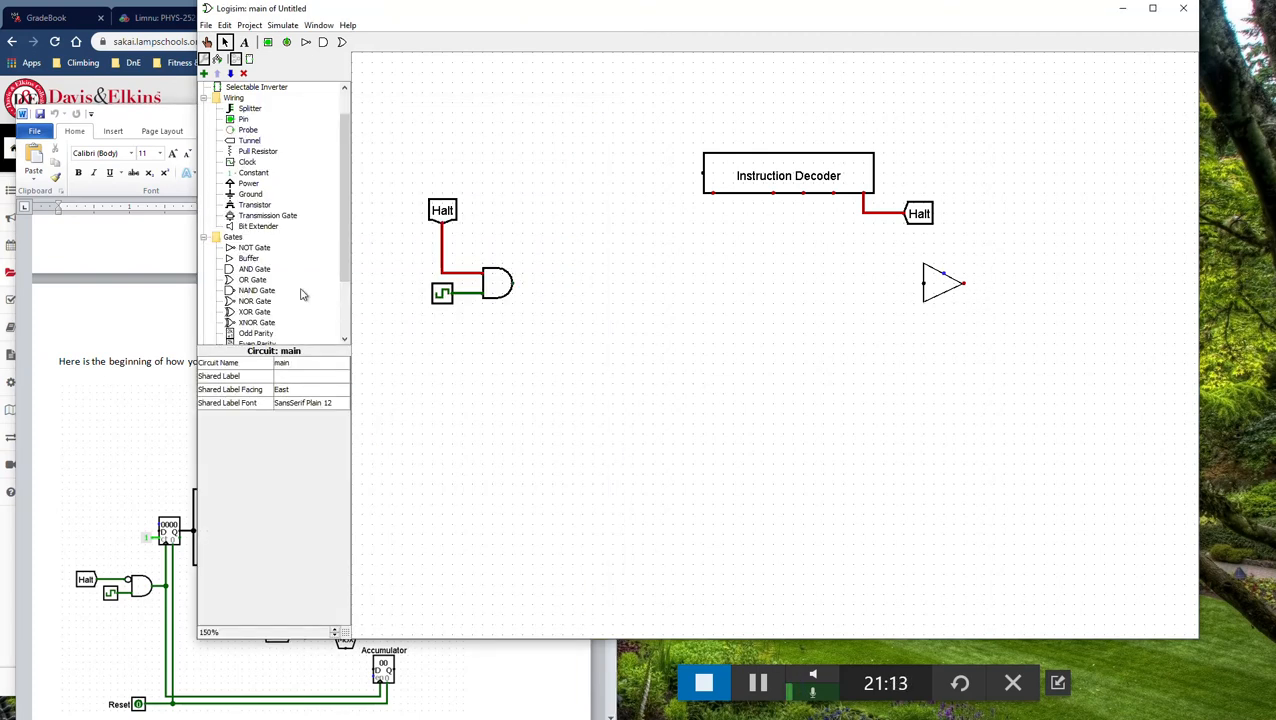
scroll(230, 258, "down", 3)
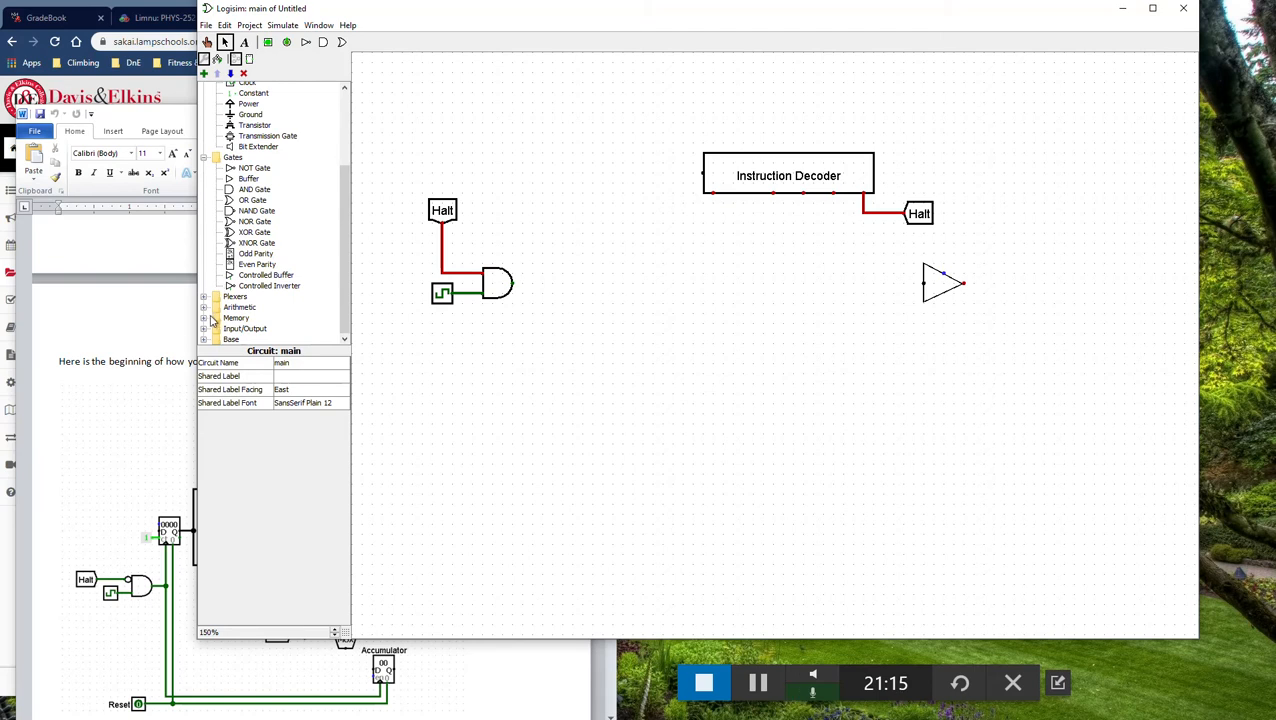
left_click(204, 318)
left_click(244, 330)
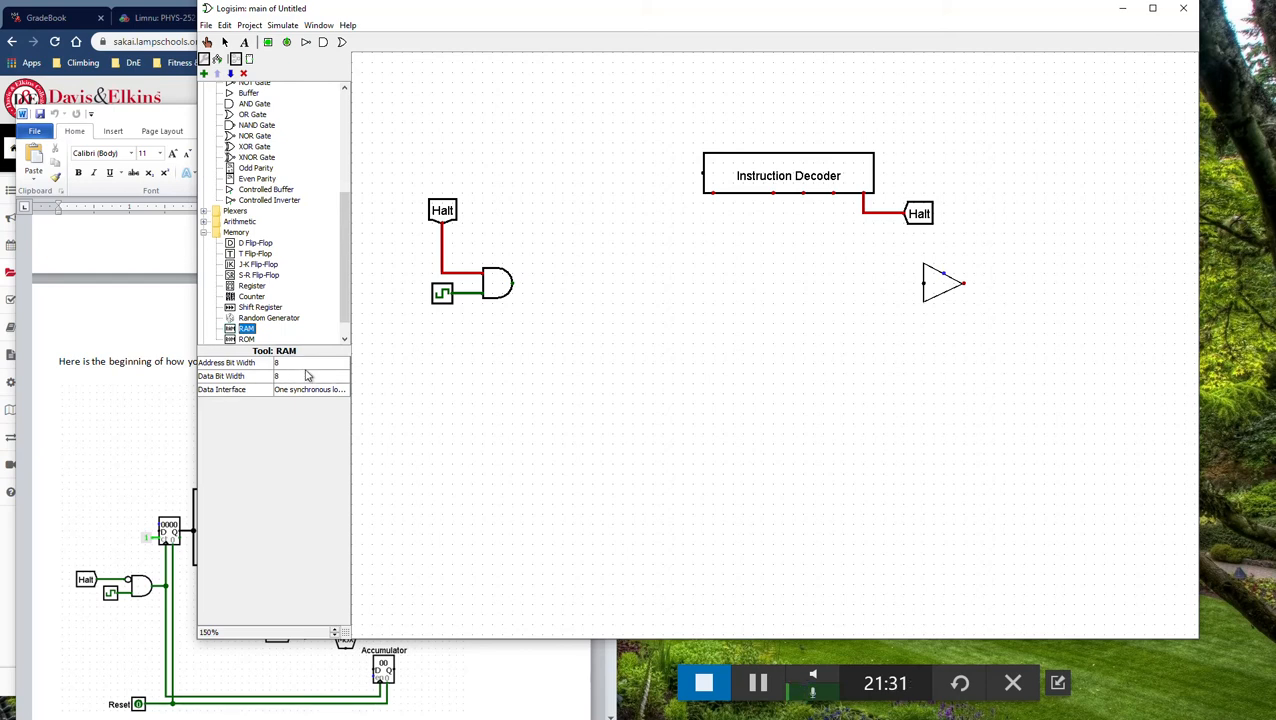
left_click(753, 304)
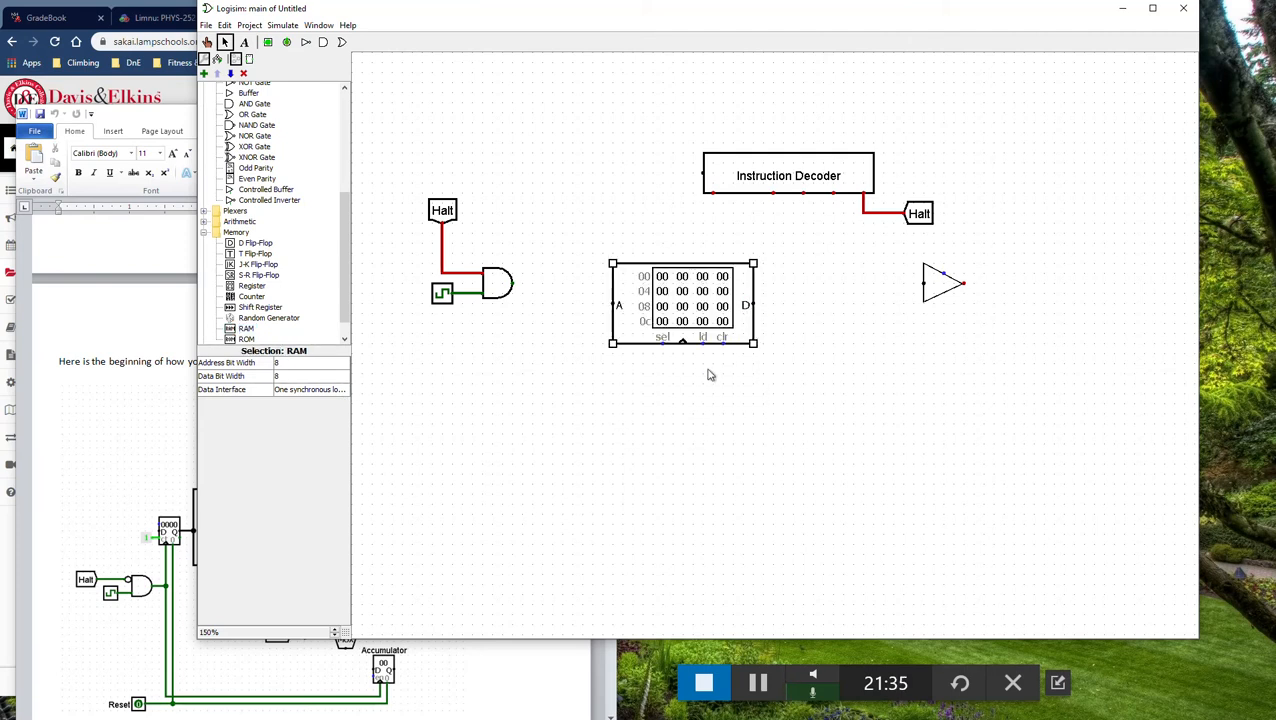
- Duplicate the RAM and position the copy directly below the original, leaving a gap for a label
key("ctrl+d")
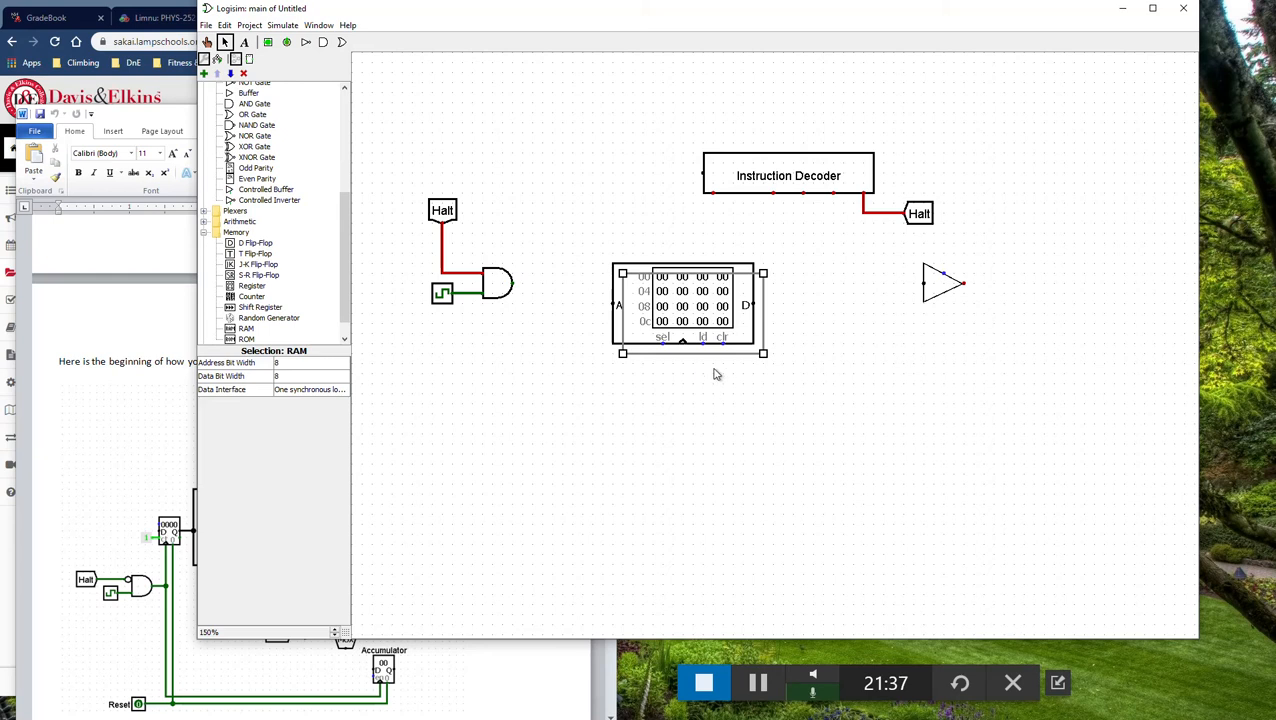
left_click_drag(713, 354, 714, 415)
key("ctrl+z")
left_click_drag(700, 352, 692, 468)
- Add a "Code RAM" text label above the upper RAM
left_click(244, 42)
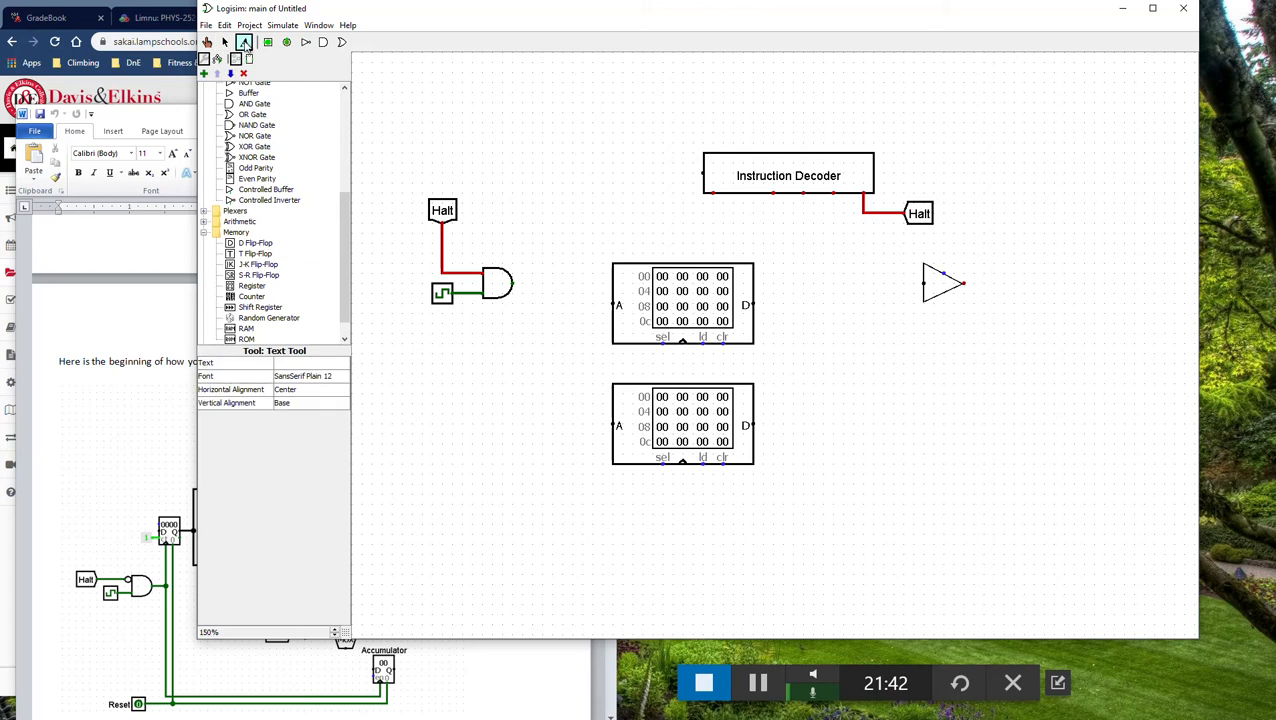
left_click(634, 237)
type("Code RAM")
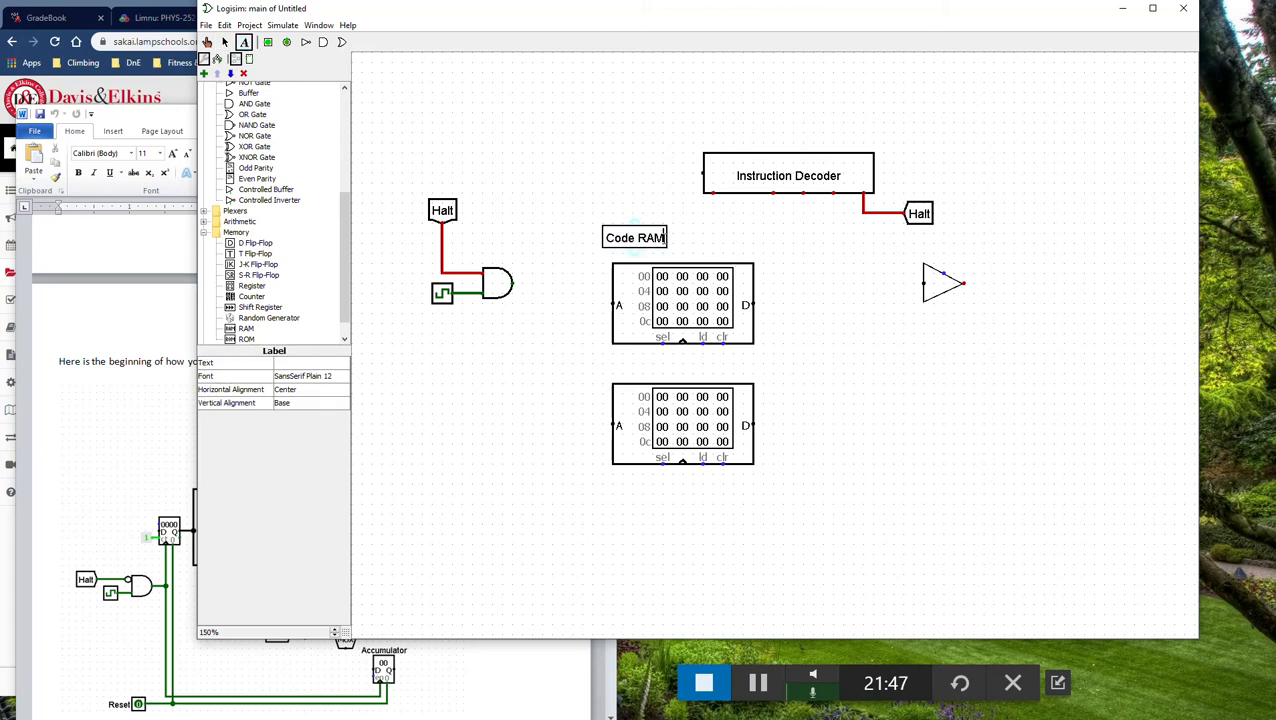
left_click(617, 358)
type("Da")
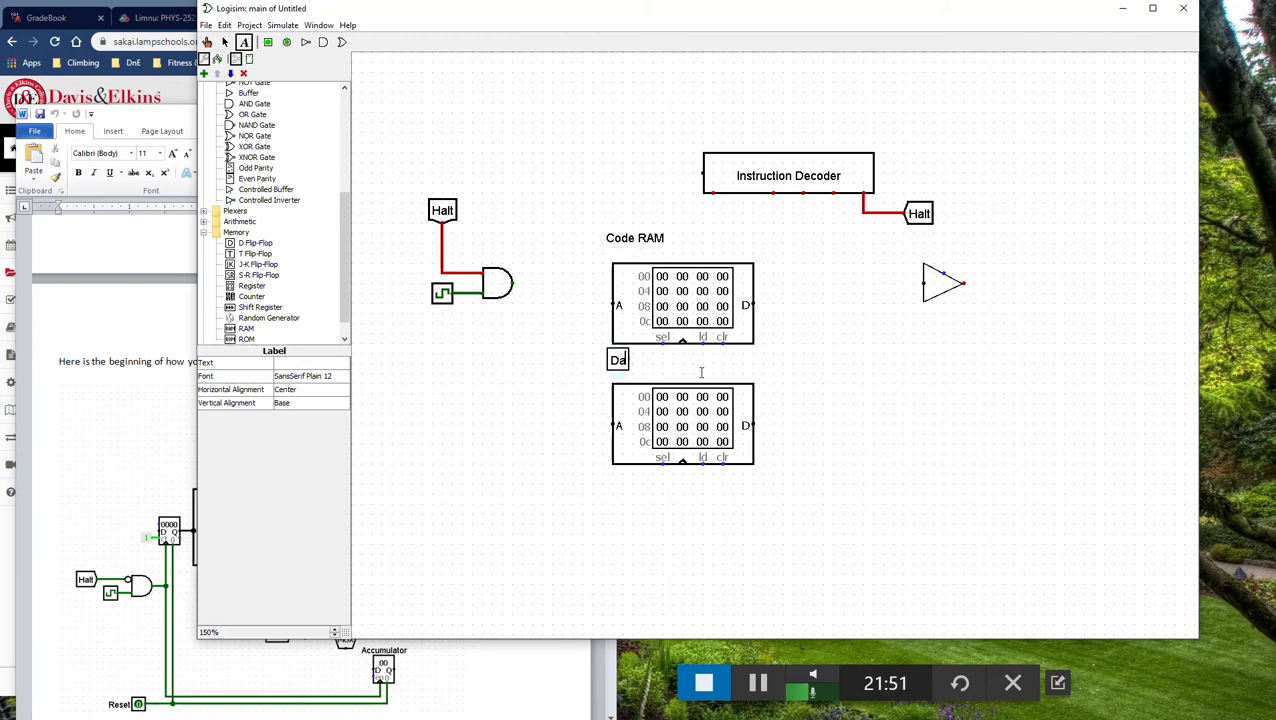
type("ta RAM")
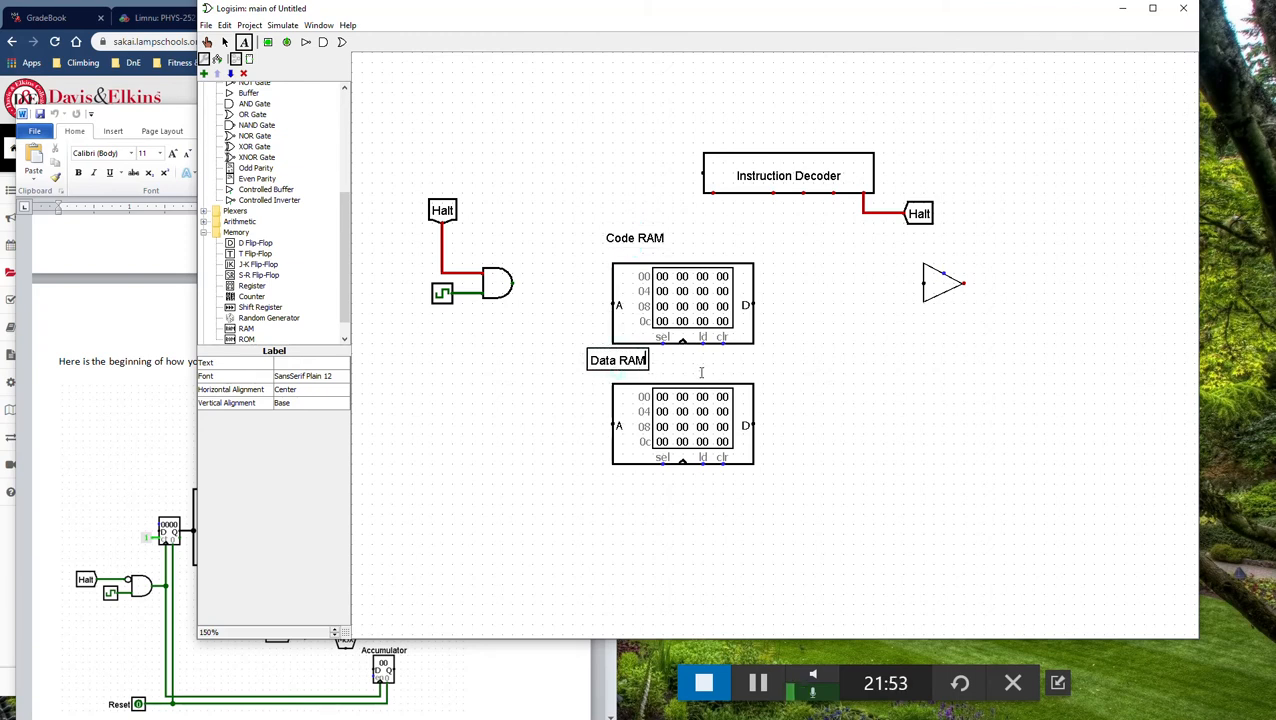
key("Return")
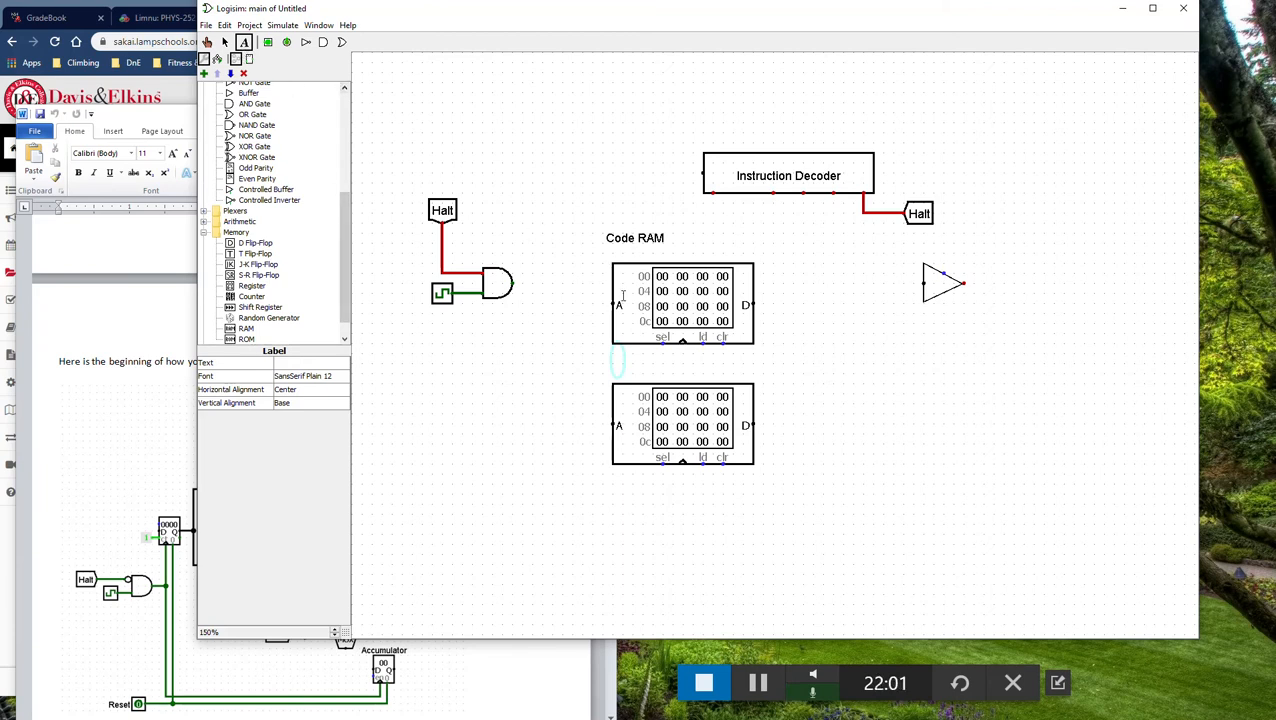
- Add a "Data RAM" text label between the two RAMs
left_click(619, 361)
type("Data RAM")
key("Return")
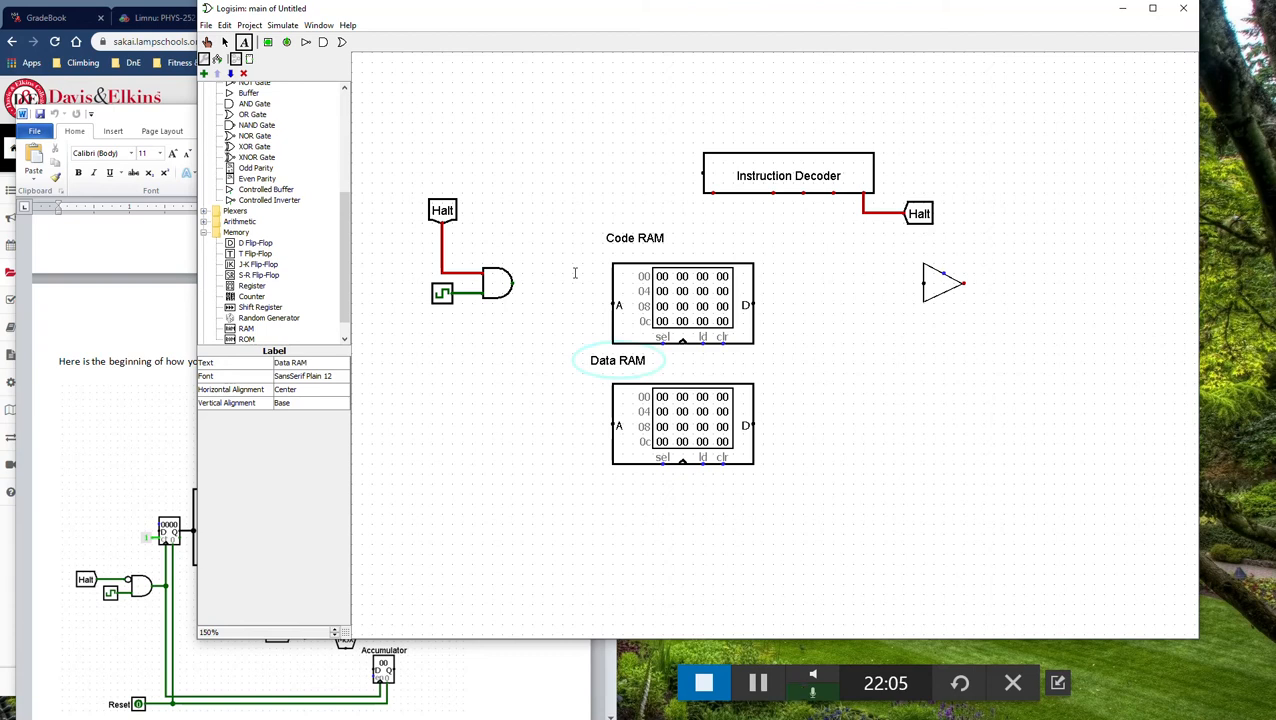
- Move the Code RAM and Data RAM labels so each sits centred just above its own RAM
left_click(224, 42)
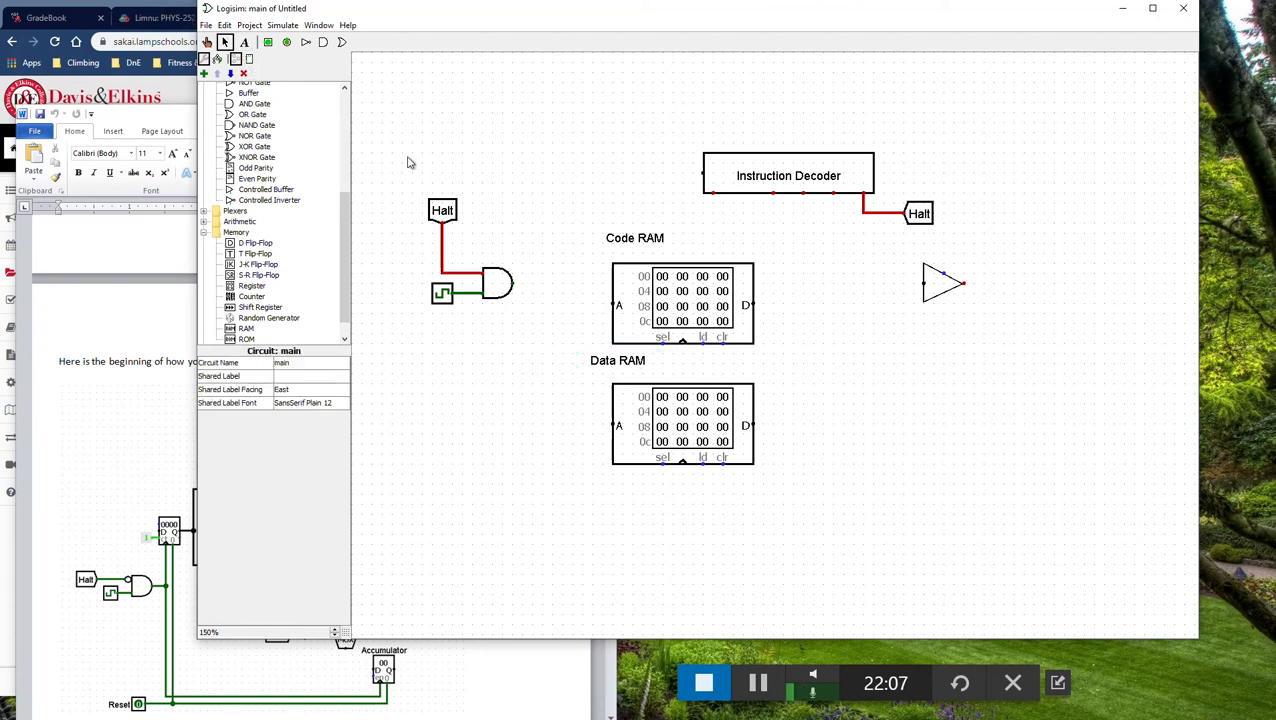
left_click(636, 242)
left_click_drag(636, 242, 676, 256)
left_click(637, 360)
left_click_drag(637, 360, 690, 374)
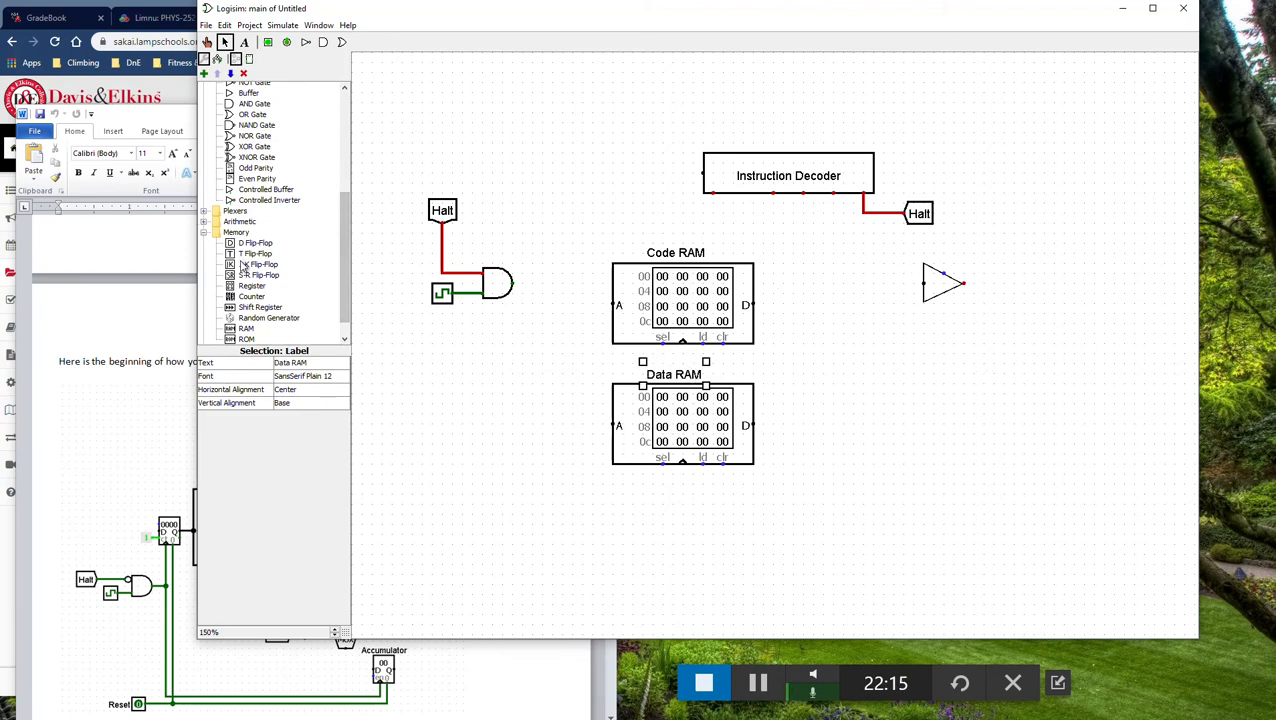
- Place an 8-bit Adder to the right of the Code RAM and move the Selectable Inverter between the two
left_click(204, 221)
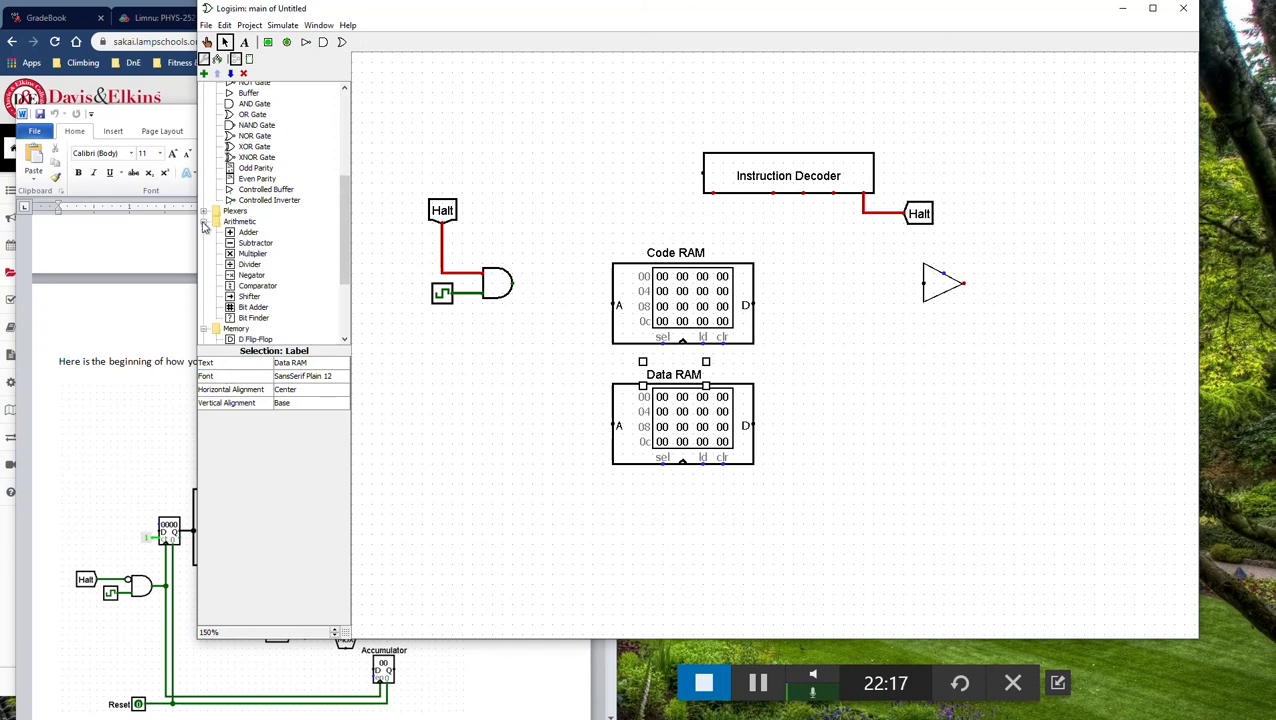
left_click(245, 233)
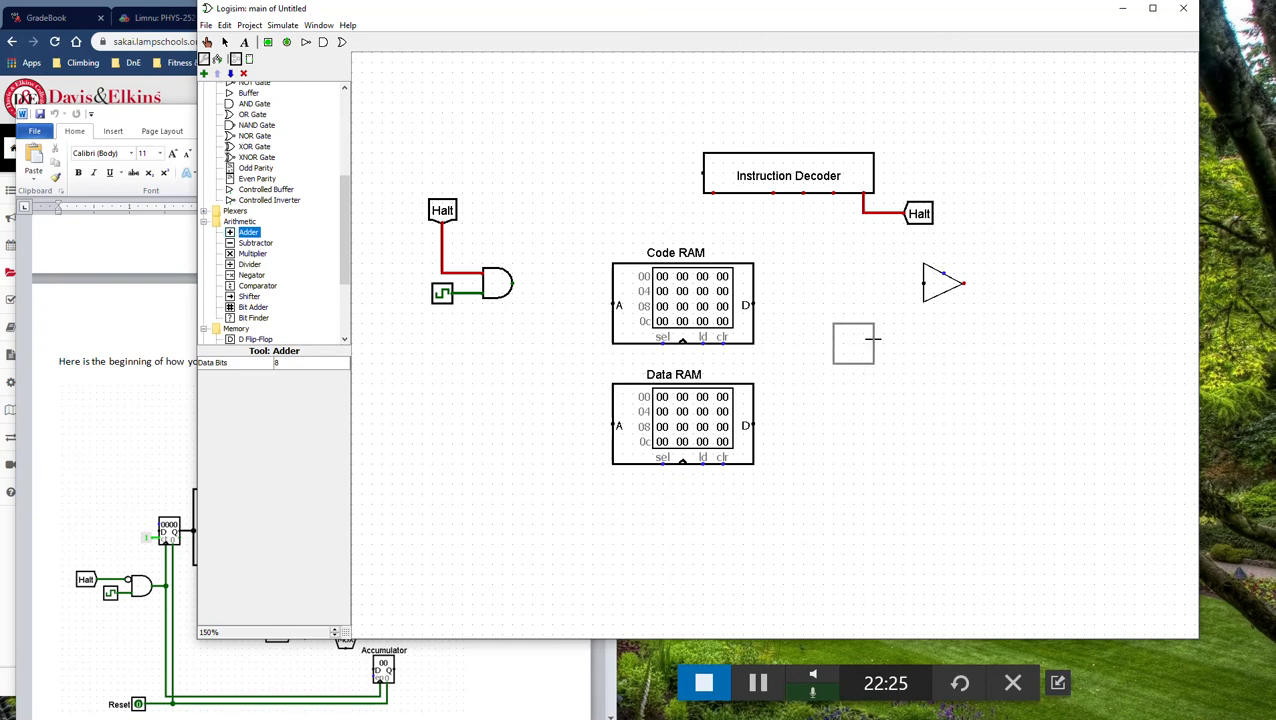
left_click(893, 313)
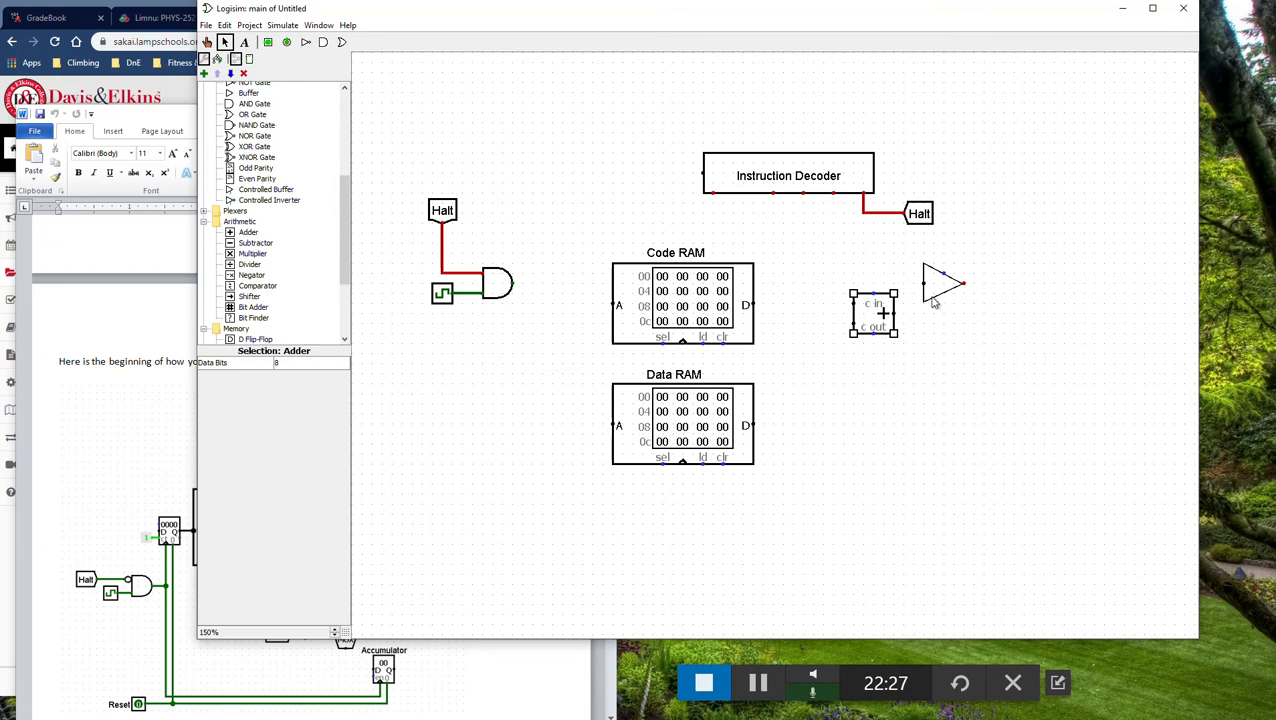
left_click(937, 302)
left_click_drag(937, 302, 803, 307)
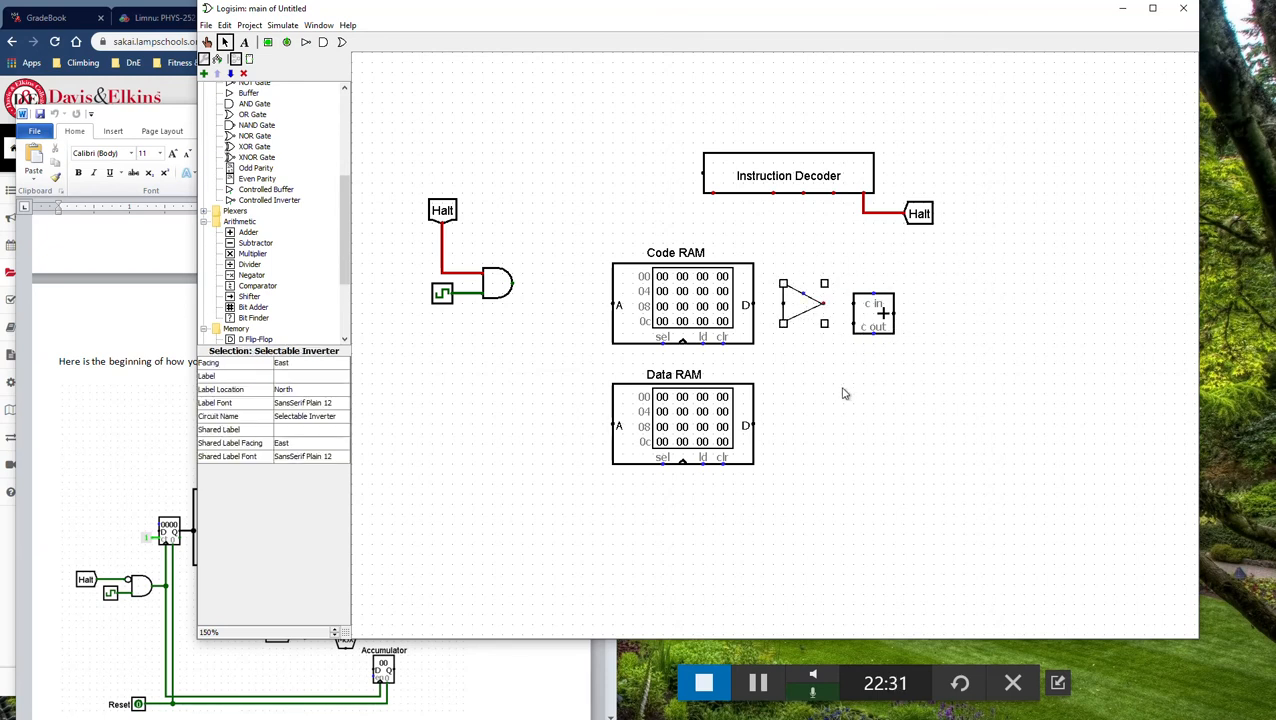
- Check the lab diagram and place a South-facing Multiplexer below and to the right of the Data RAM
left_click(180, 460)
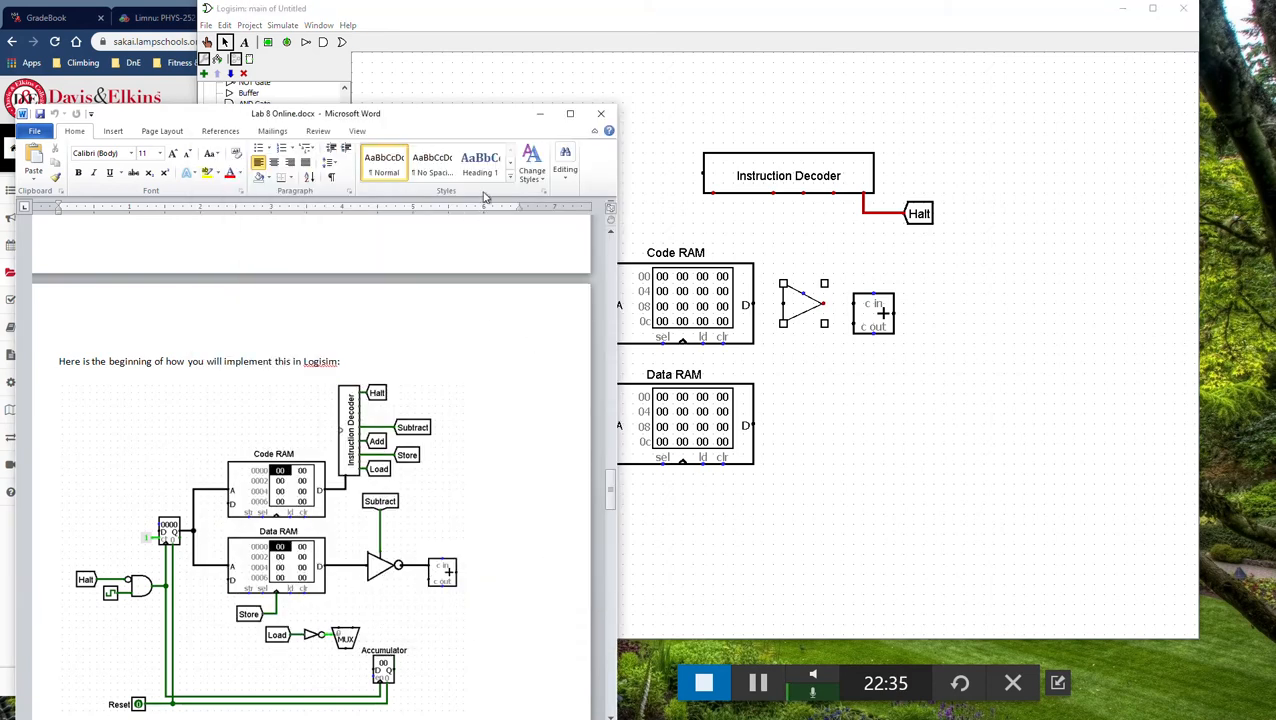
left_click(552, 80)
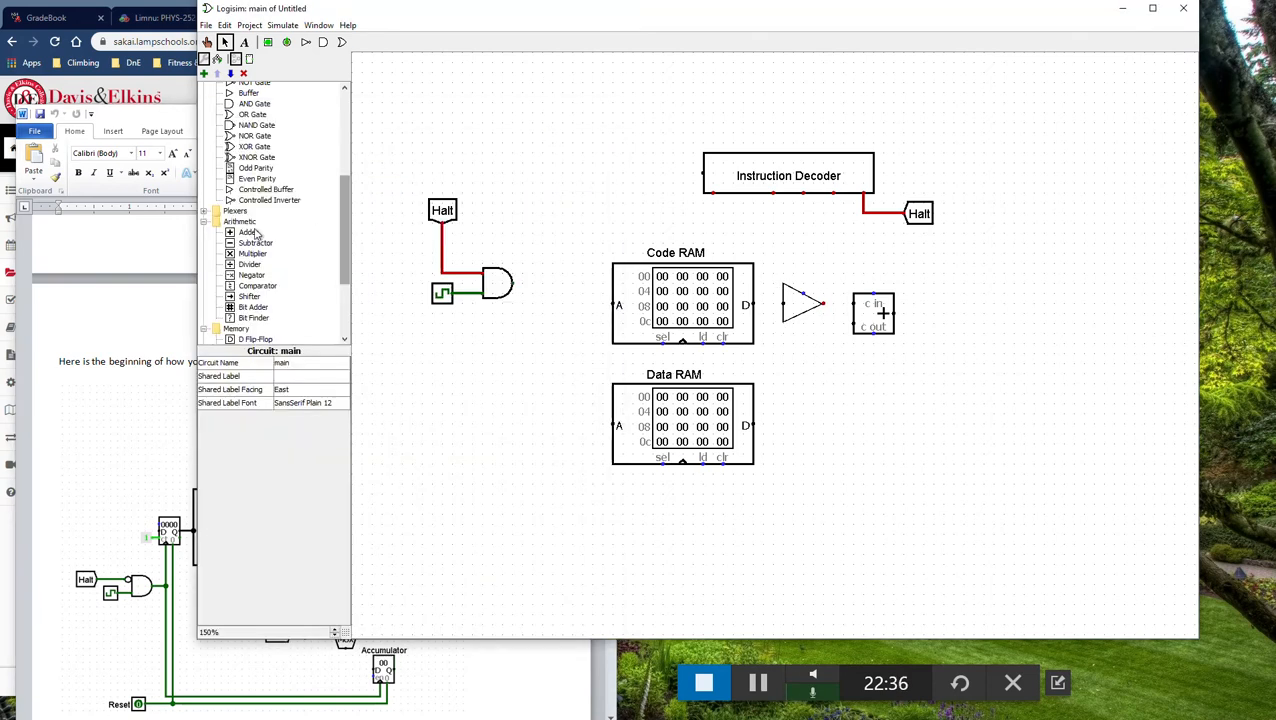
left_click(204, 212)
left_click(236, 222)
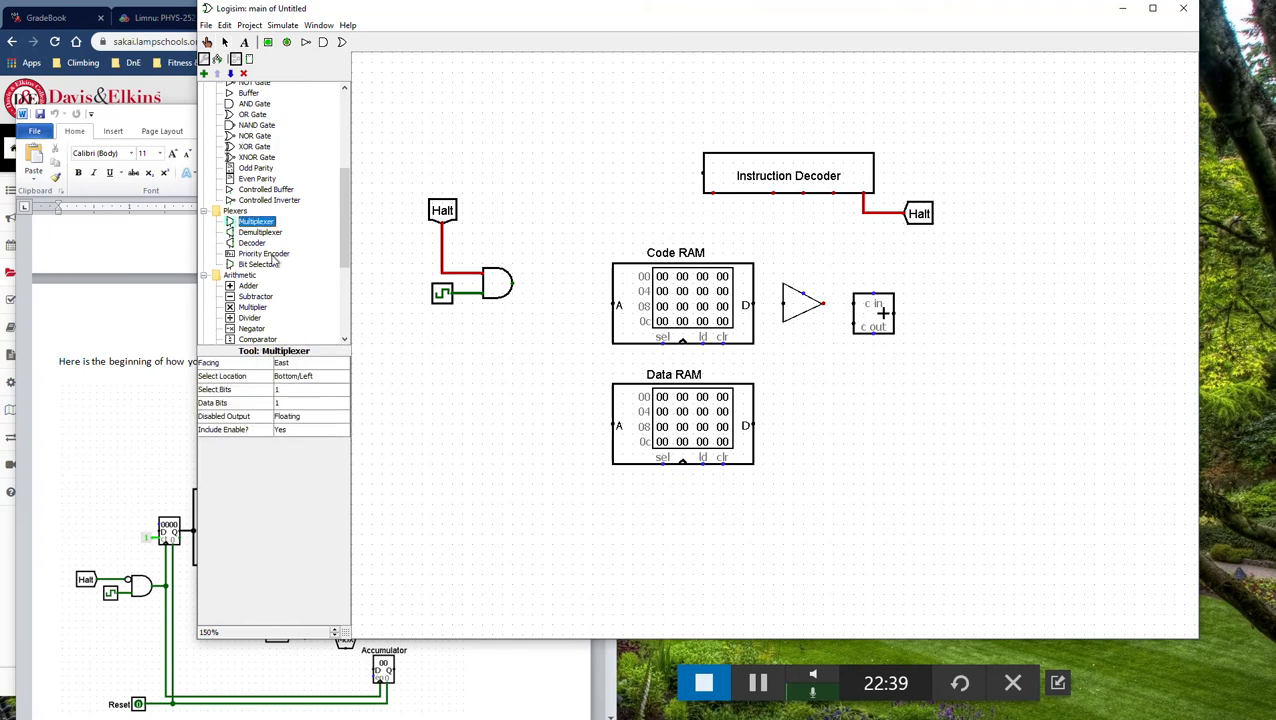
left_click(292, 364)
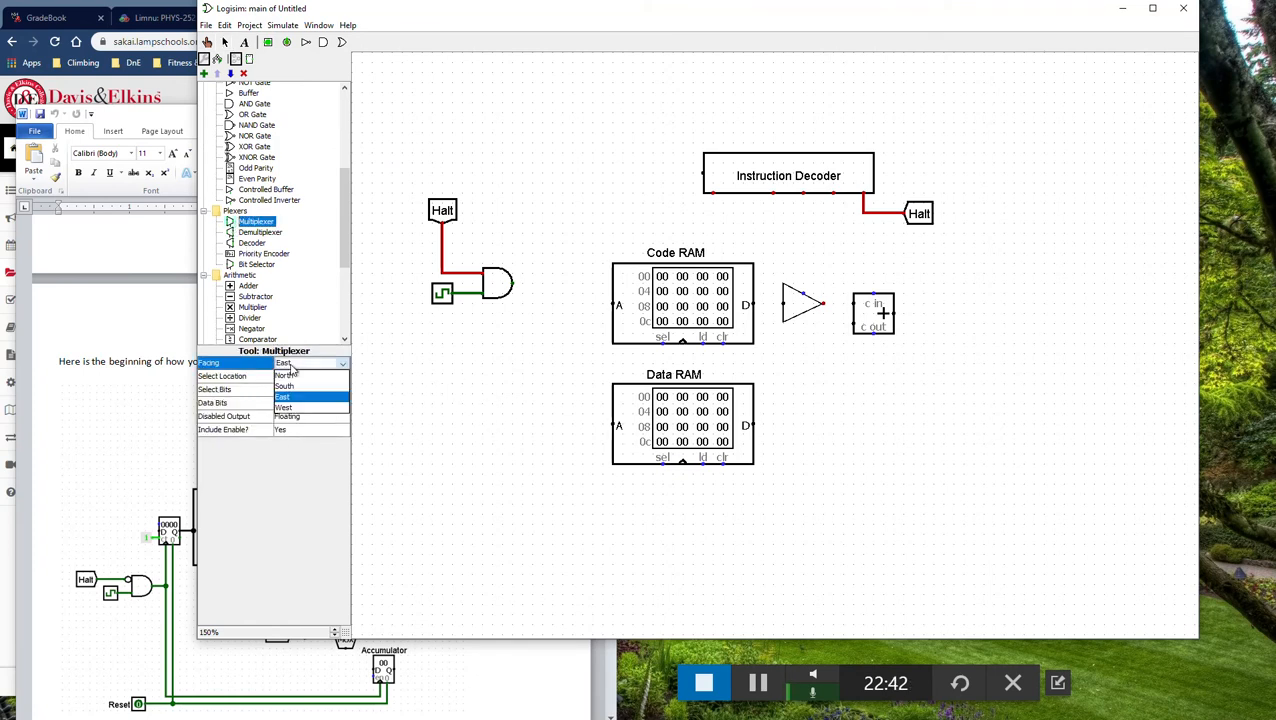
left_click(298, 390)
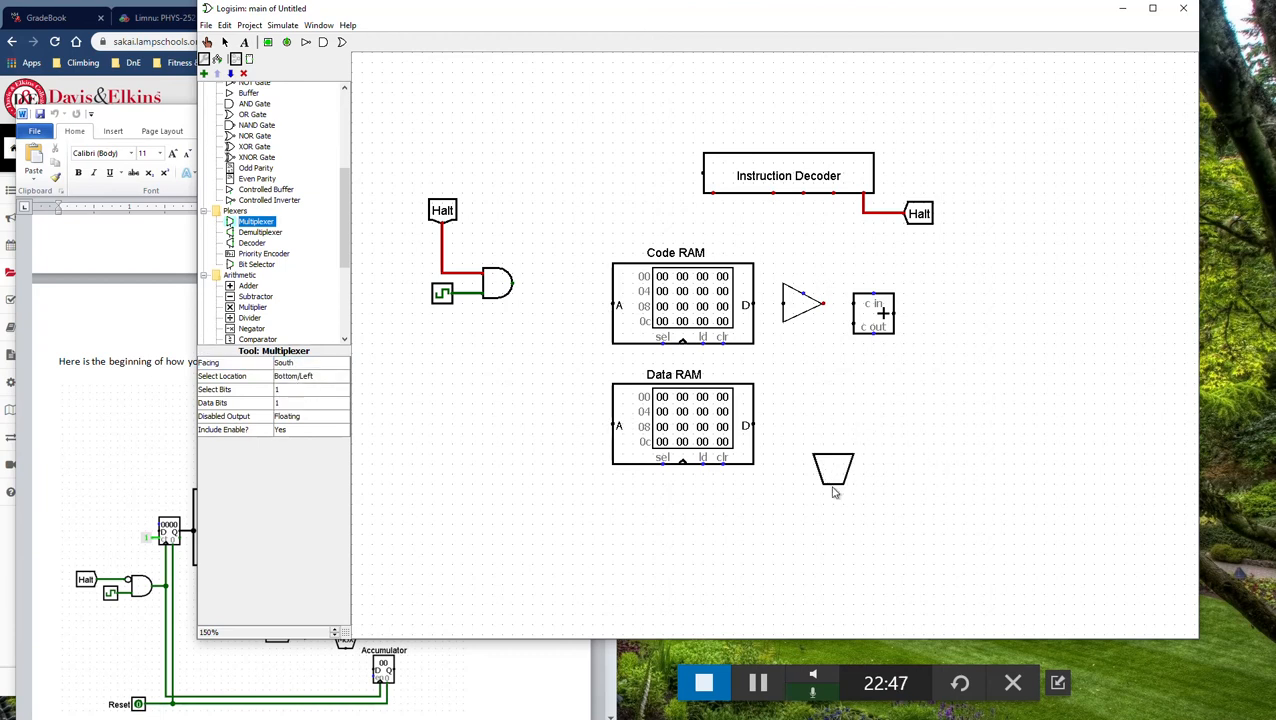
left_click(832, 489)
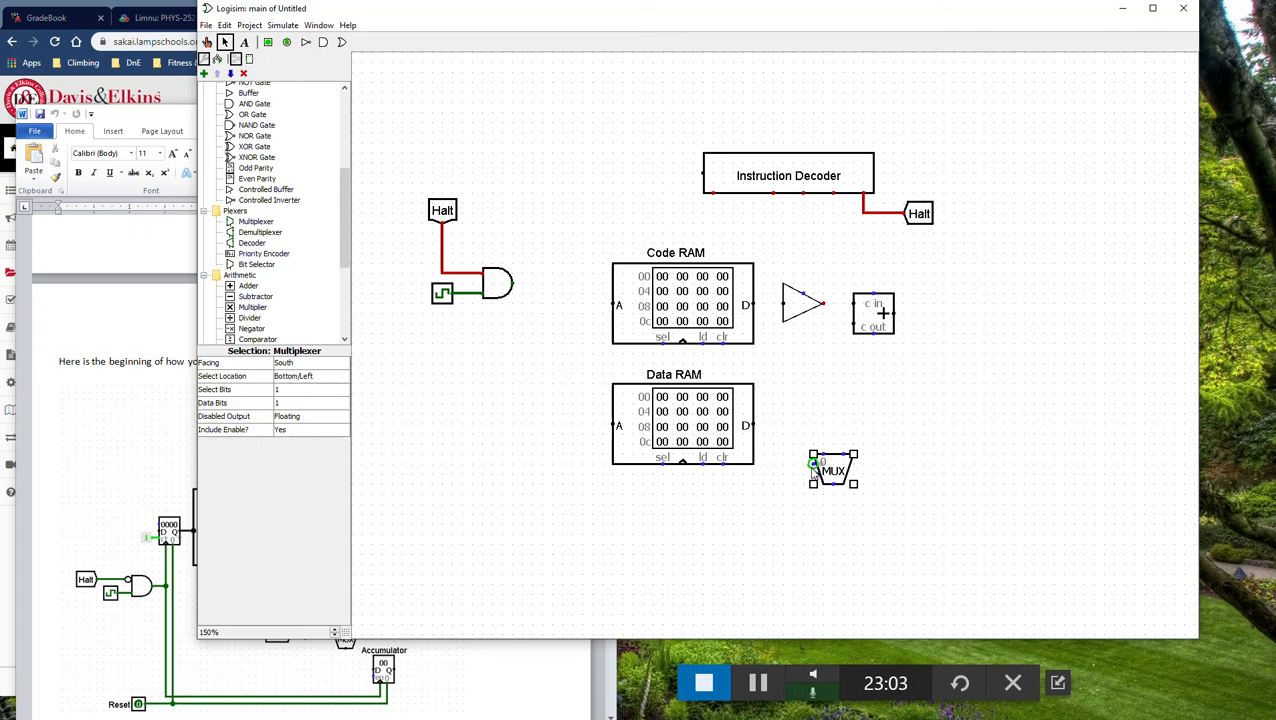
- Open the Library Reference page for the Multiplexer and read what its select and enable pins do
left_click(347, 25)
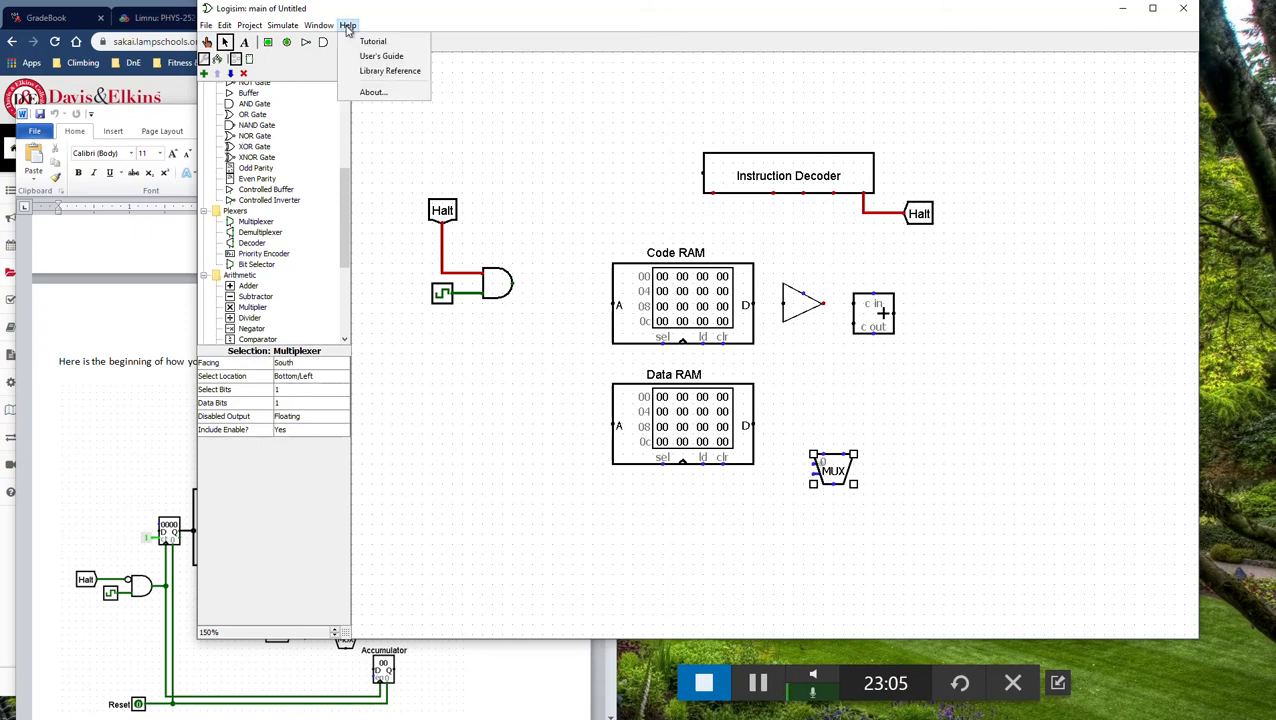
left_click(366, 71)
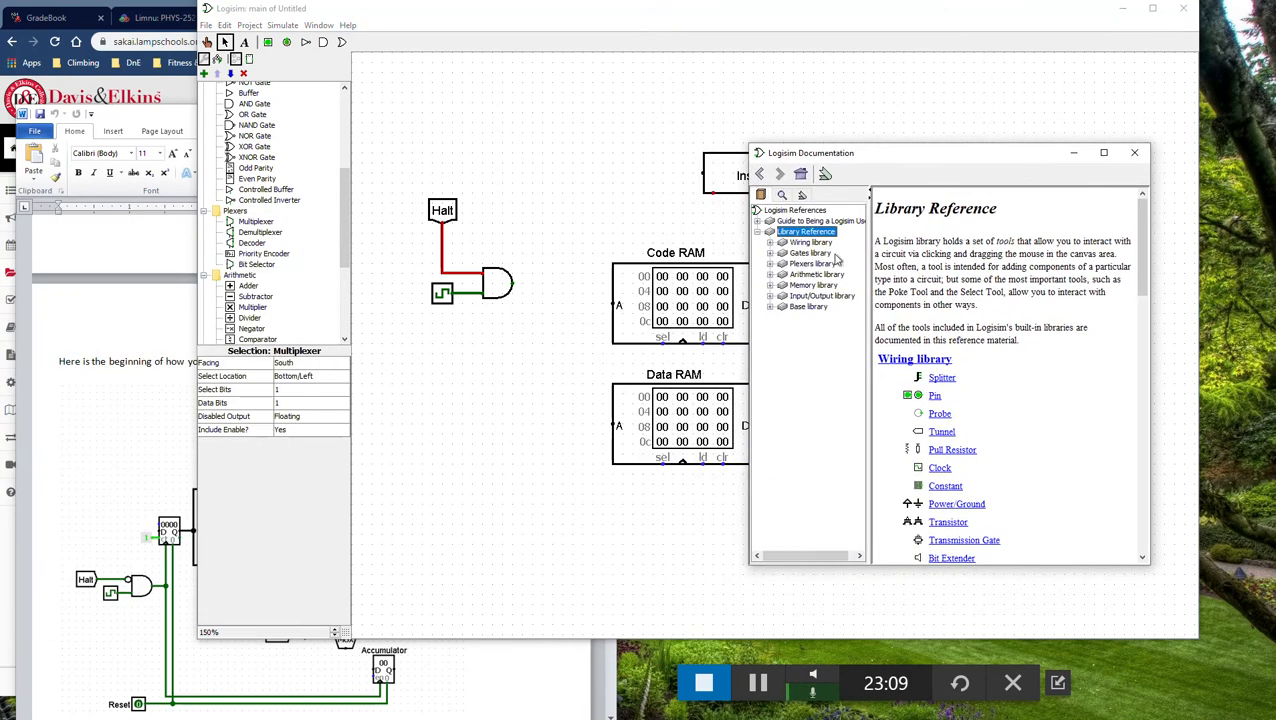
left_click(770, 263)
left_click(815, 274)
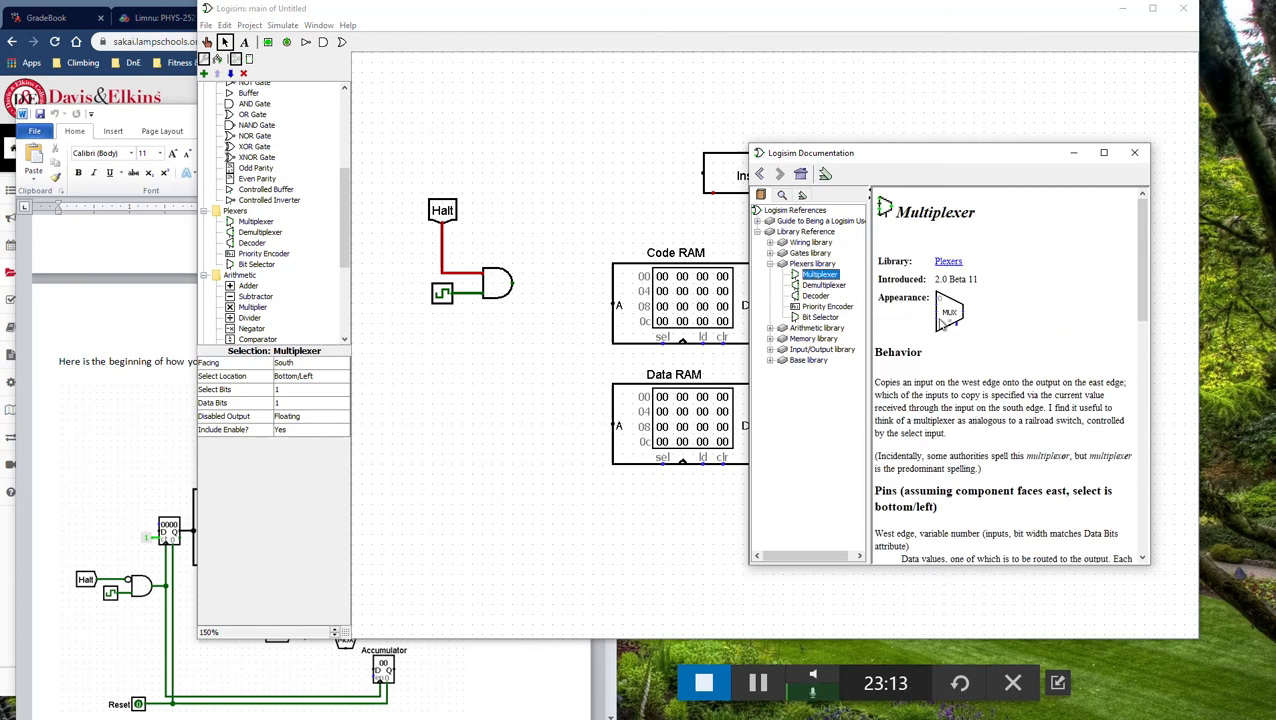
scroll(930, 436, "down", 5)
scroll(946, 318, "up", 5)
scroll(950, 434, "down", 5)
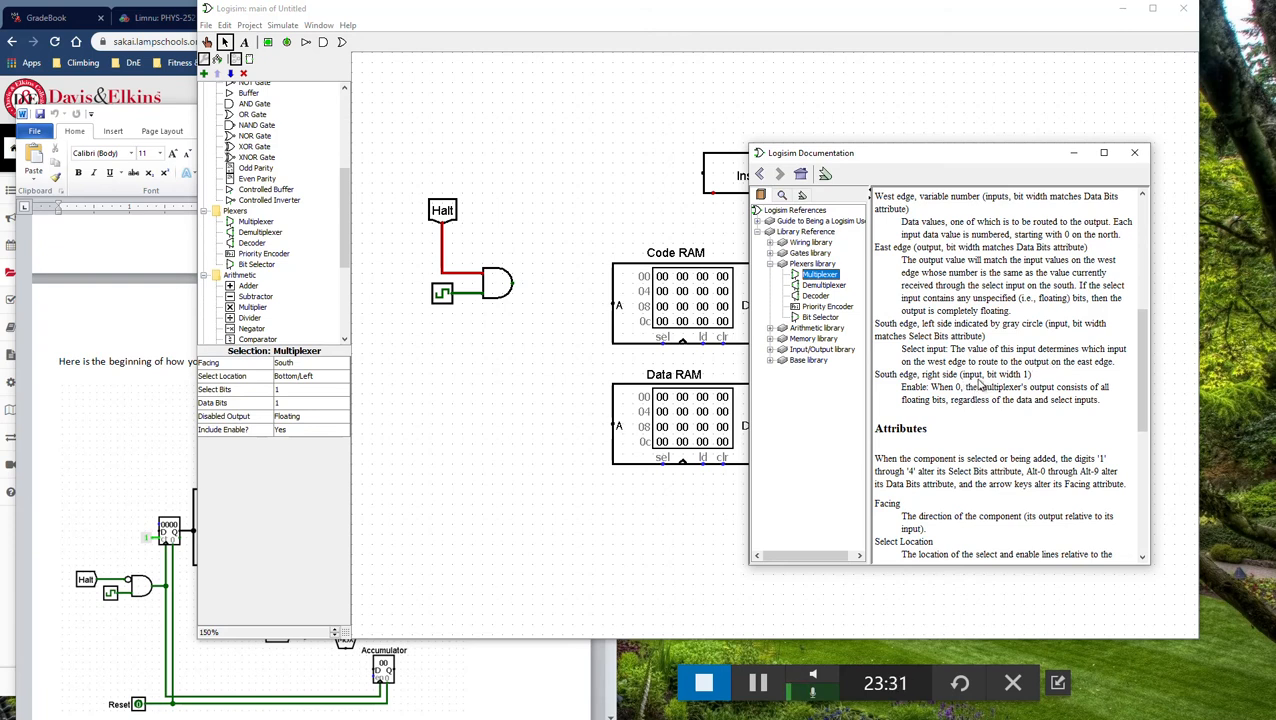
- Close the Multiplexer documentation and place a 1-bit Constant of value 0x1 on the lower pin of the Multiplexer's left side
left_click_drag(1008, 155, 601, 330)
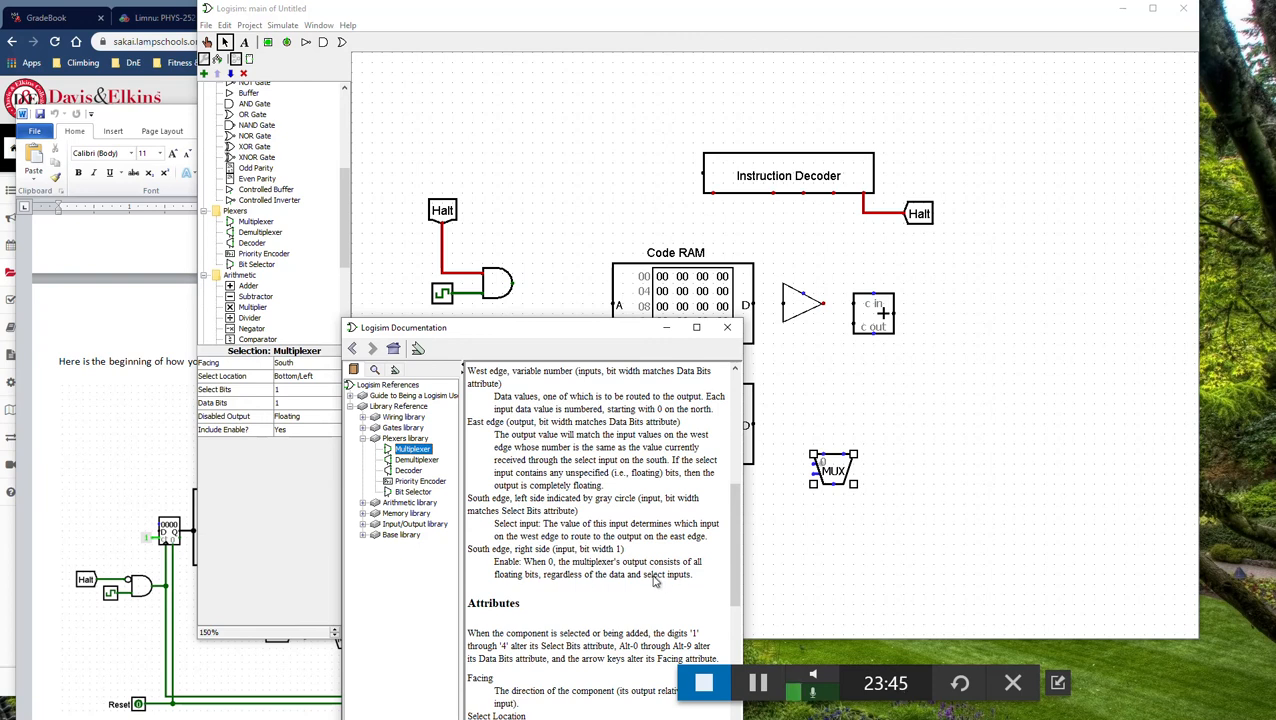
left_click(728, 328)
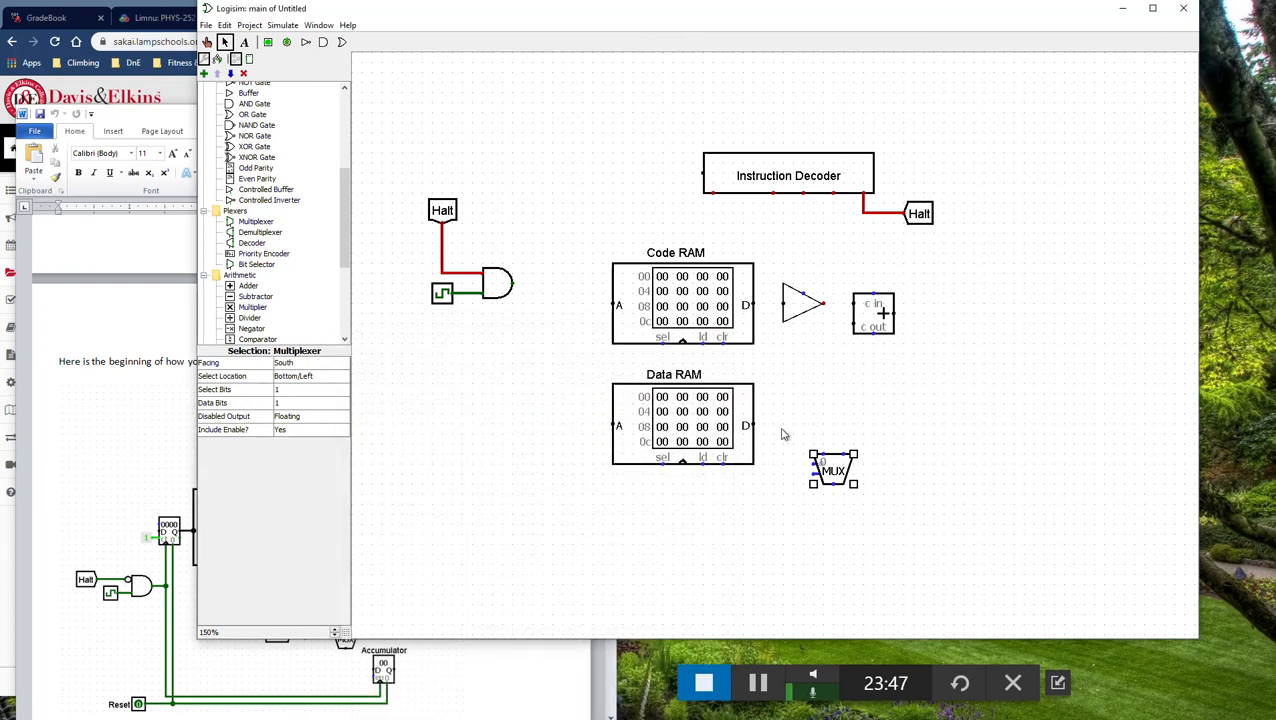
scroll(285, 171, "up", 6)
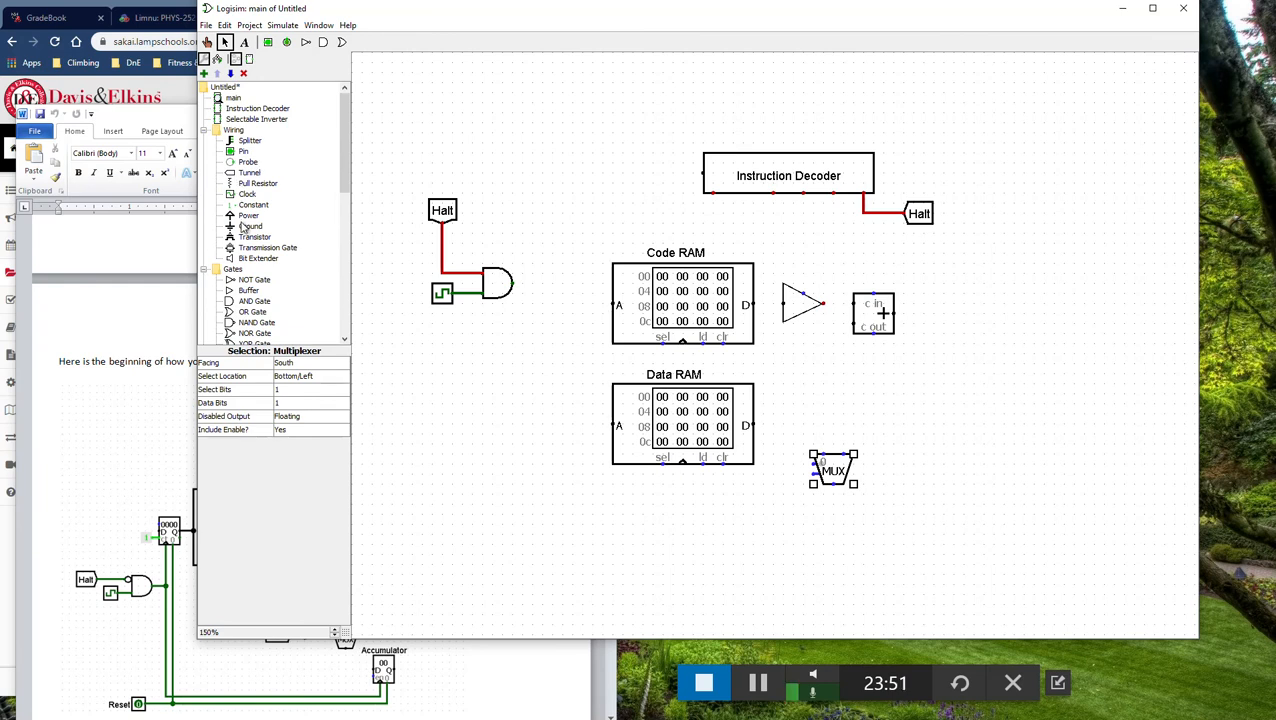
left_click(245, 205)
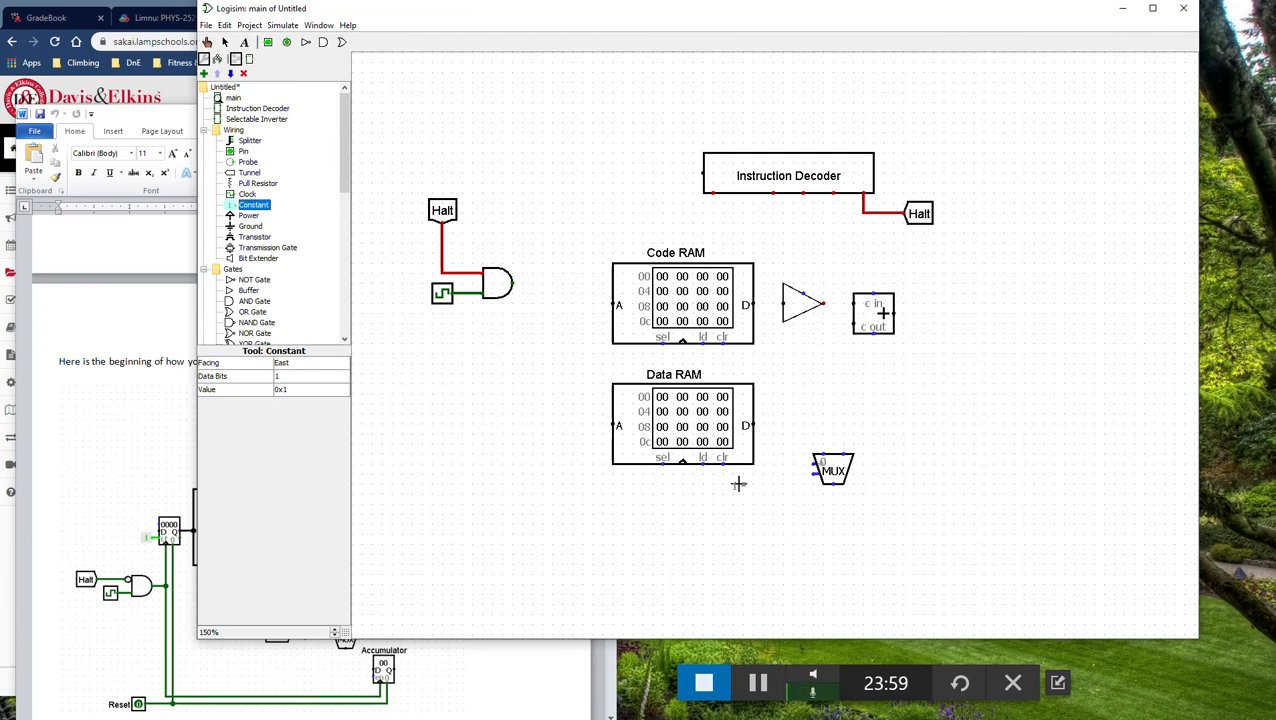
left_click(804, 473)
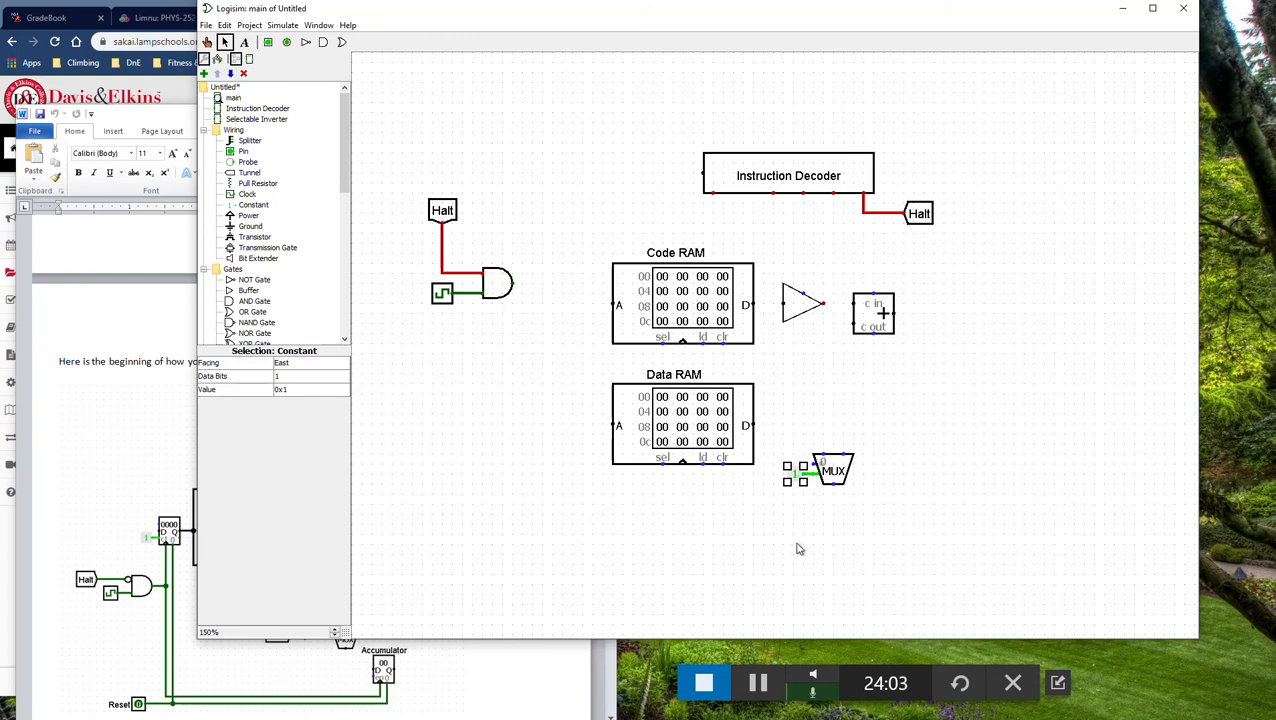
- Check the lab diagram, move the Multiplexer and its Constant farther below the Data RAM, and place an East-facing NOT Gate to their left
left_click(425, 668)
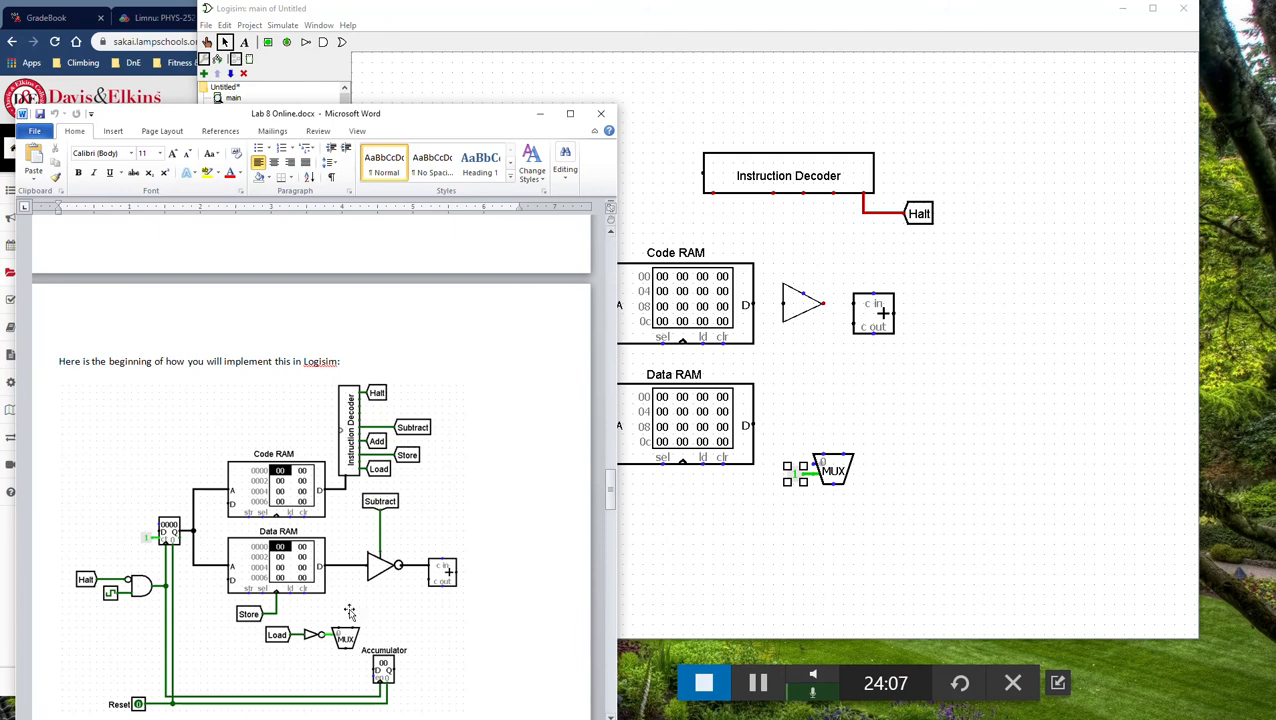
left_click_drag(781, 435, 866, 530)
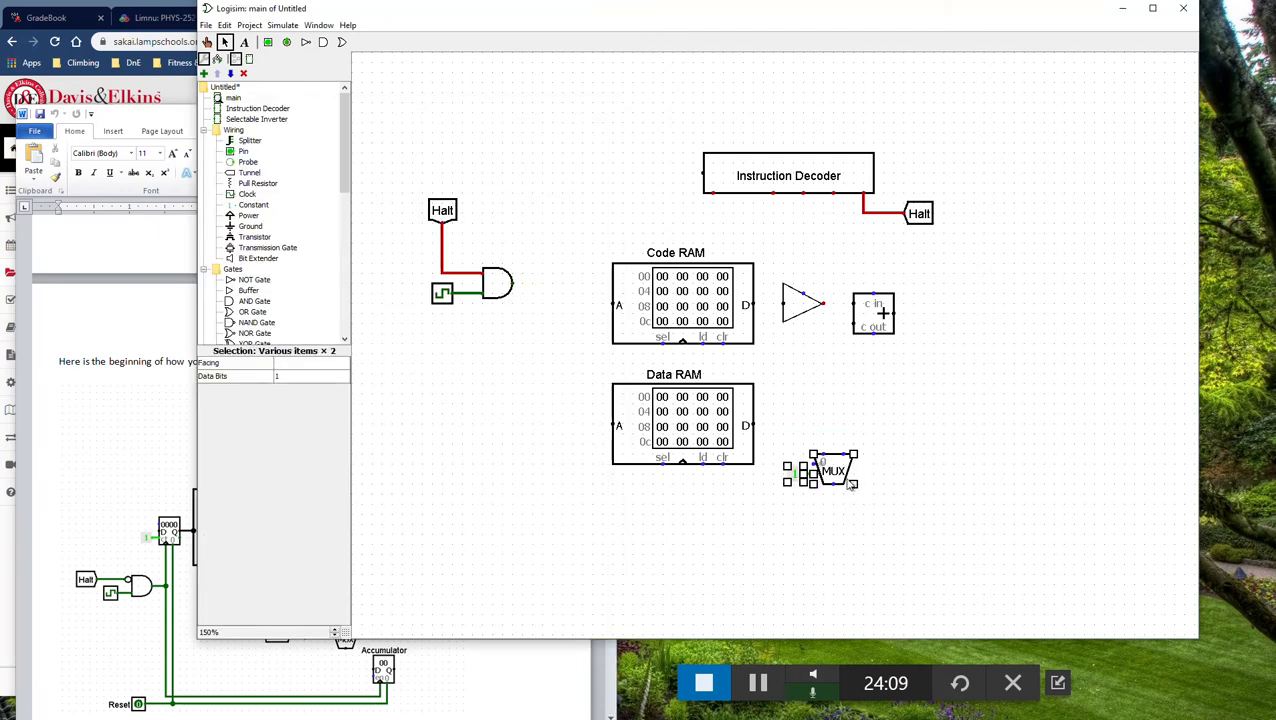
left_click_drag(848, 479, 859, 539)
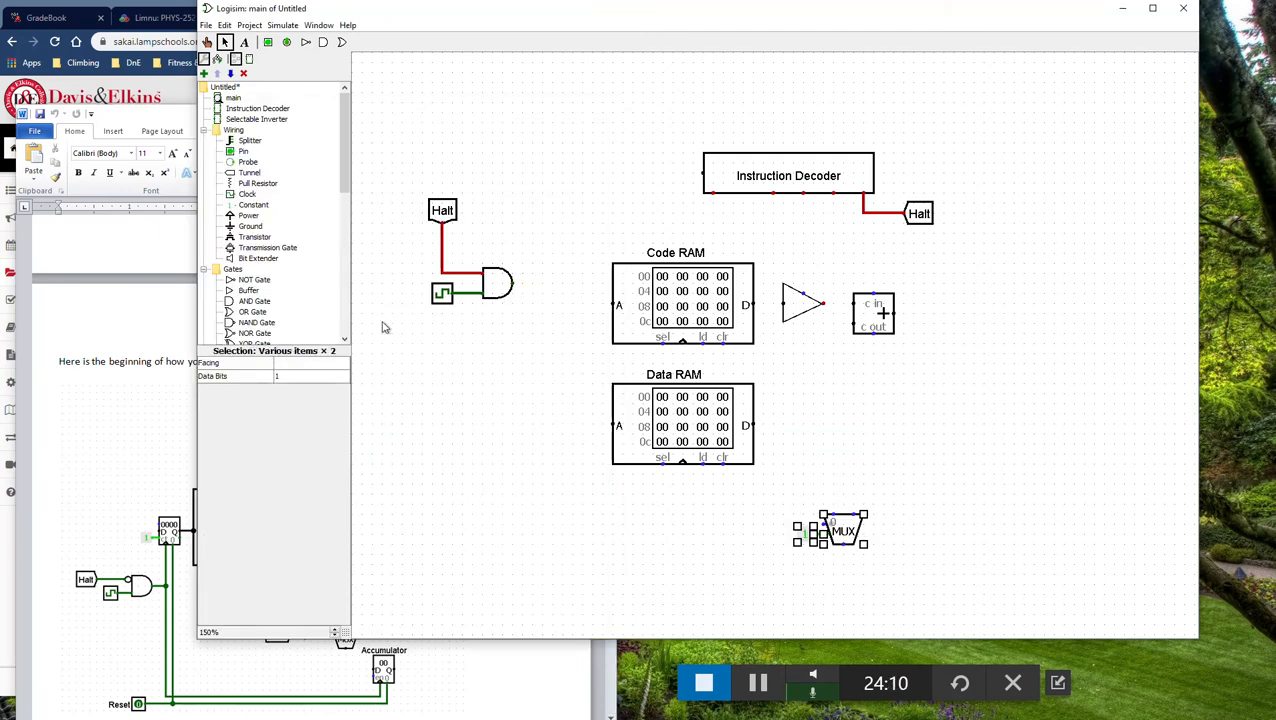
left_click(247, 282)
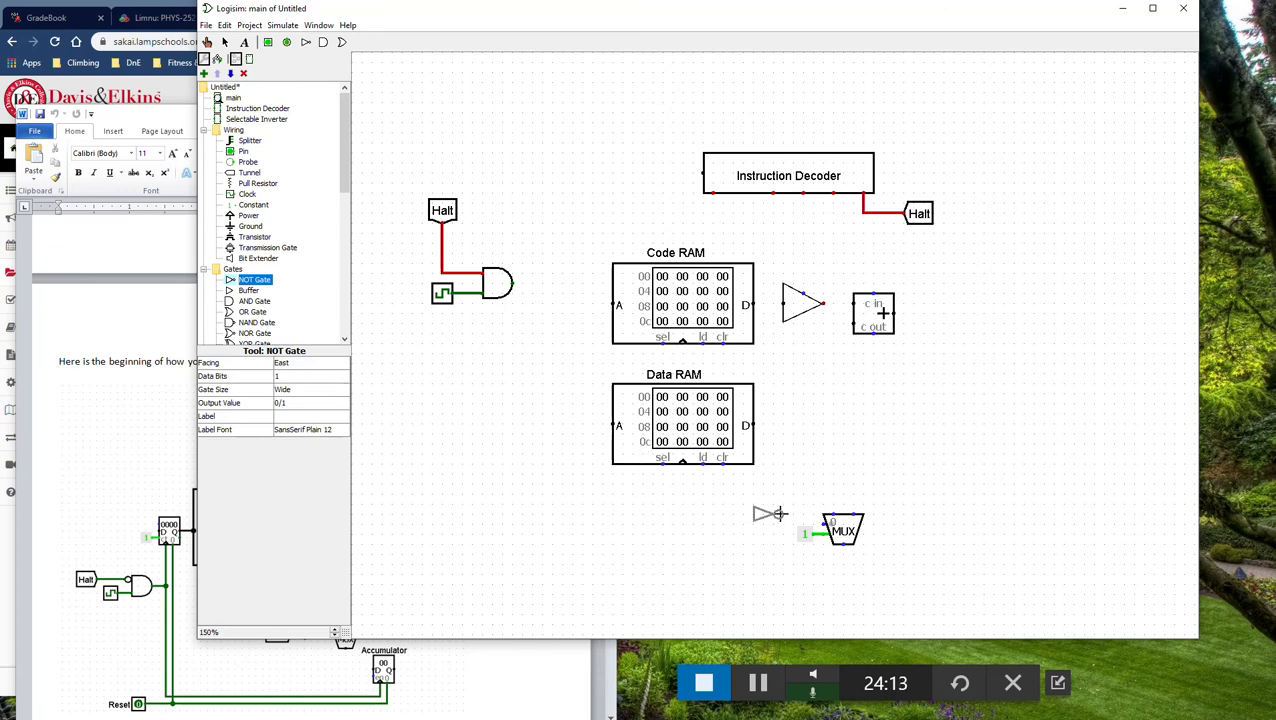
left_click(774, 523)
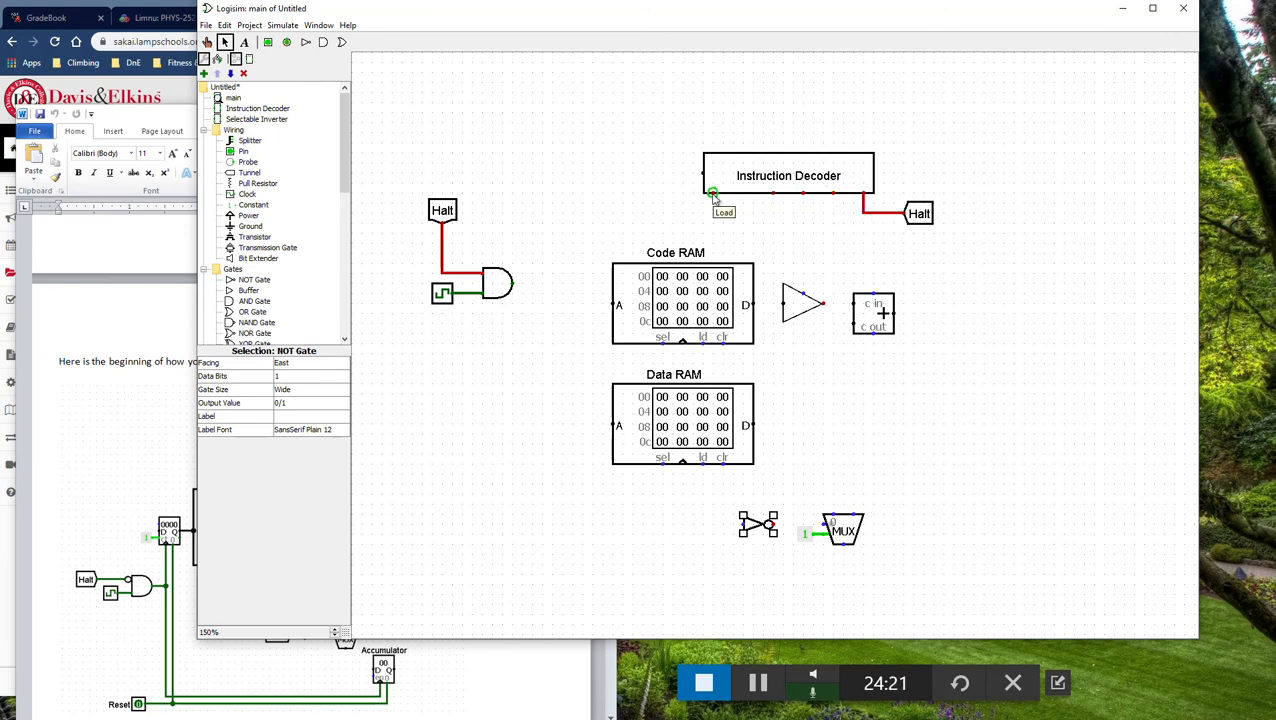
- Wire the Instruction Decoder's Load output to a new West-facing, 1-bit Tunnel labelled Load just below the decoder
mouse_move(711, 193)
left_mouse_down()
mouse_move(719, 227)
mouse_move(767, 237)
mouse_move(732, 236)
mouse_move(713, 212)
left_mouse_up()
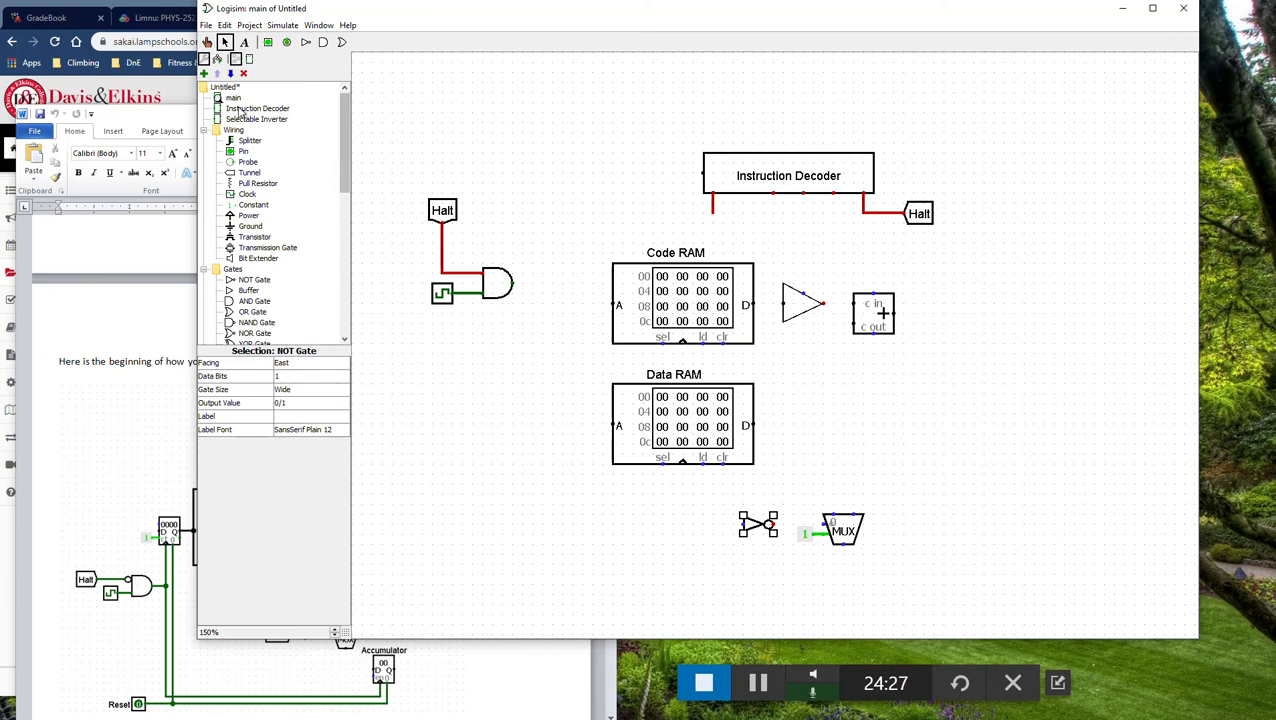
left_click(252, 173)
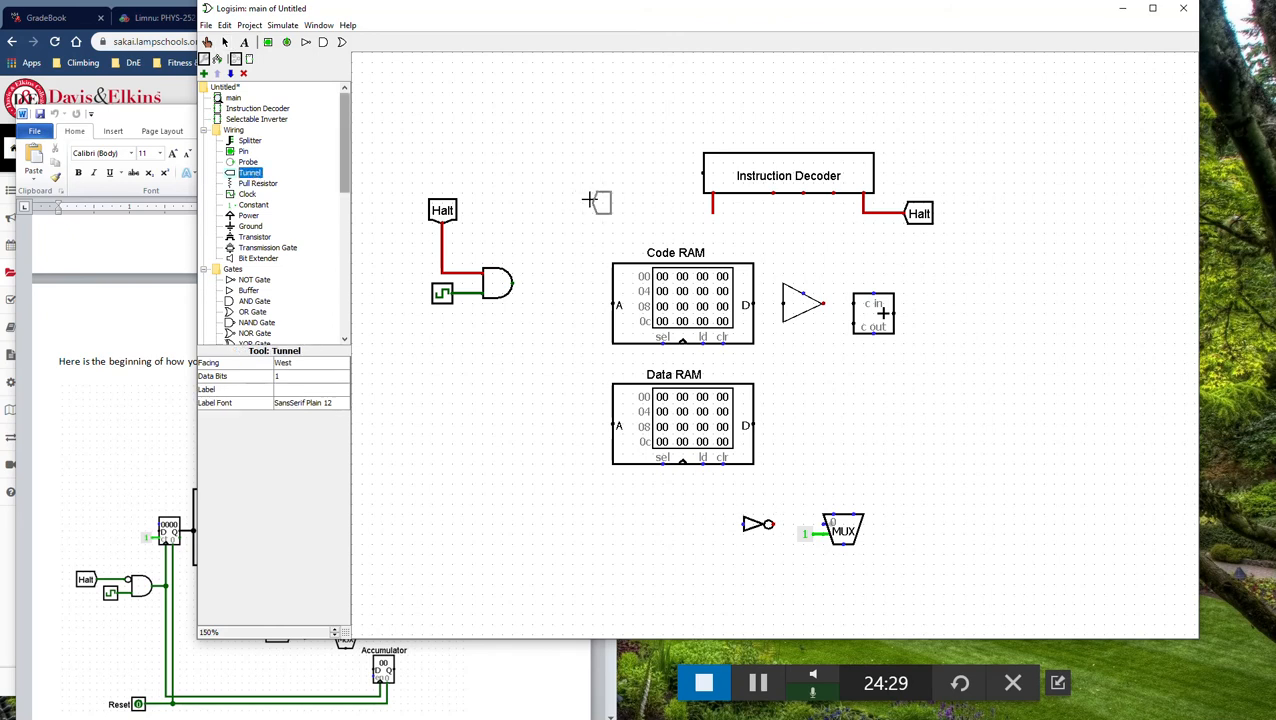
left_click(722, 223)
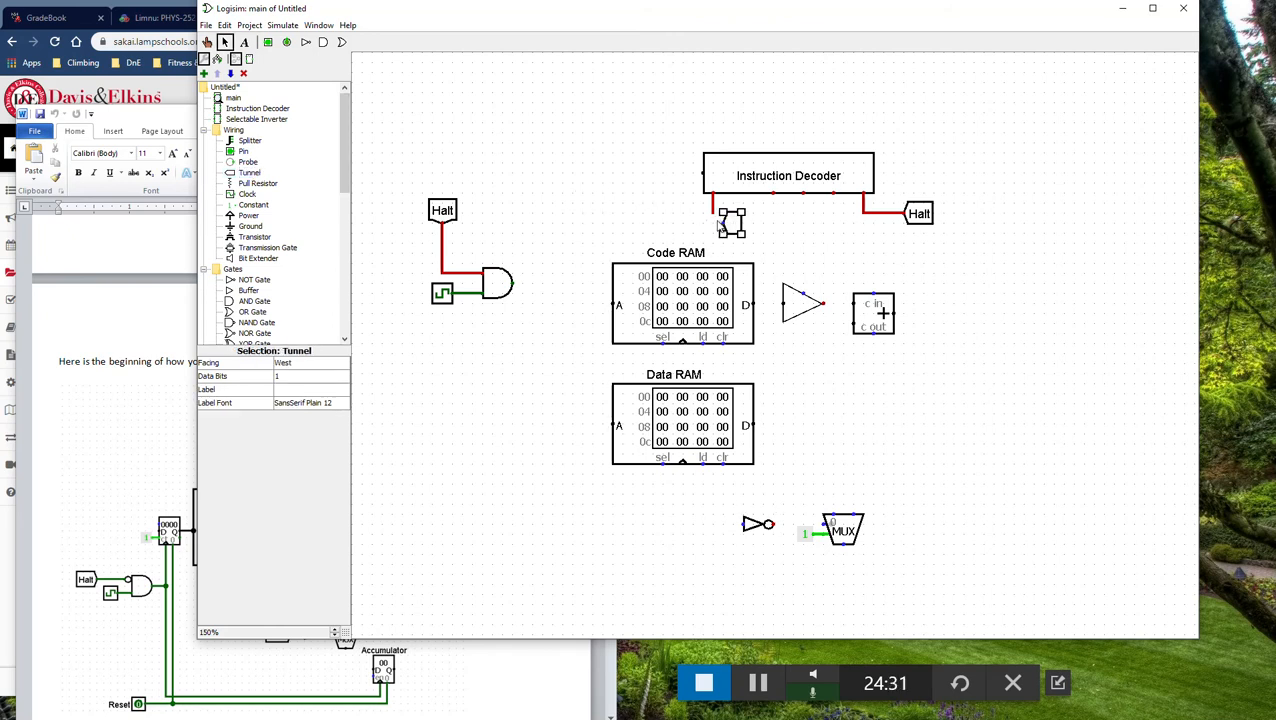
left_click_drag(714, 215, 723, 223)
left_click(320, 389)
type("Load")
key("Return")
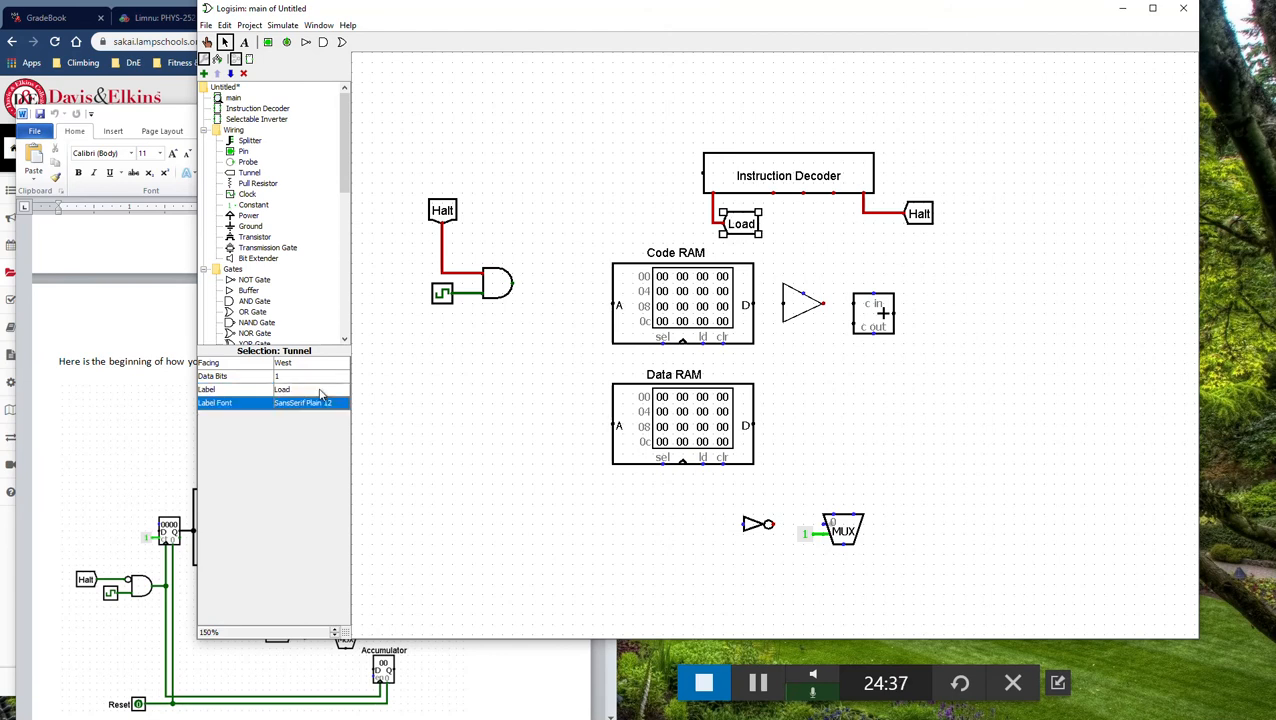
- Place a copy of the Load tunnel facing East and wire it through the NOT Gate to the Multiplexer's upper left-side pin
left_click(650, 340)
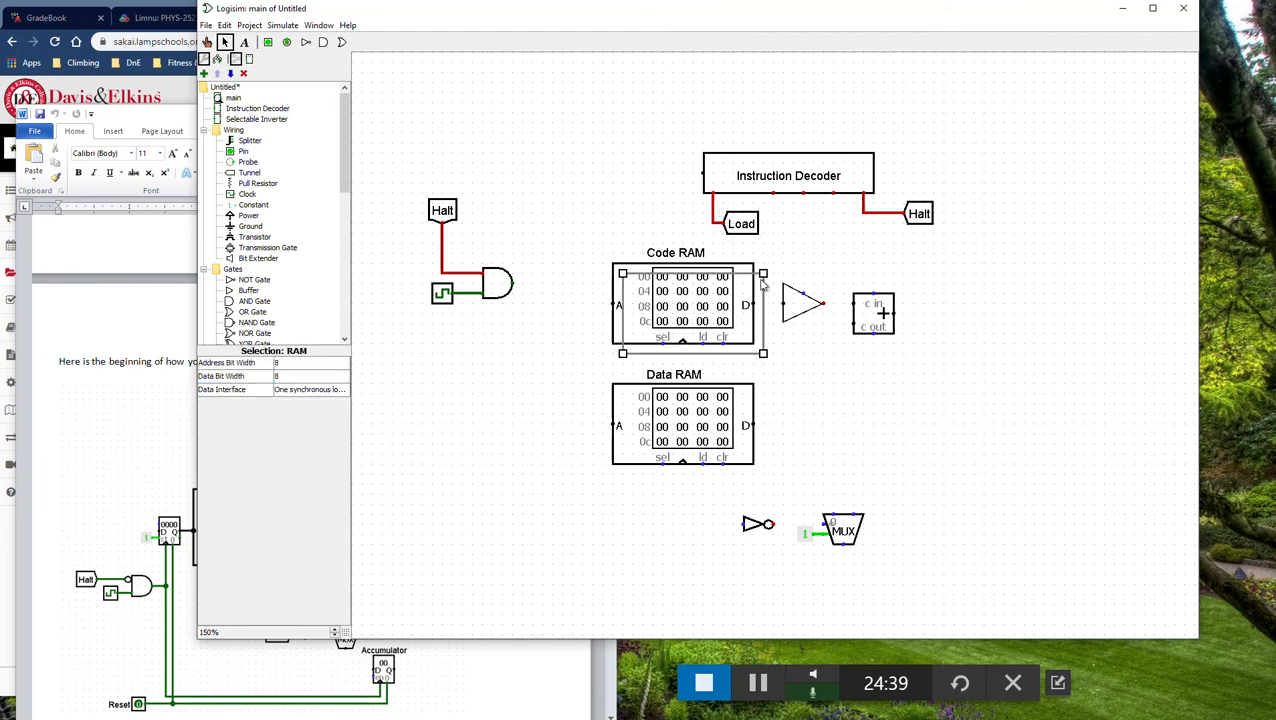
left_click(752, 231)
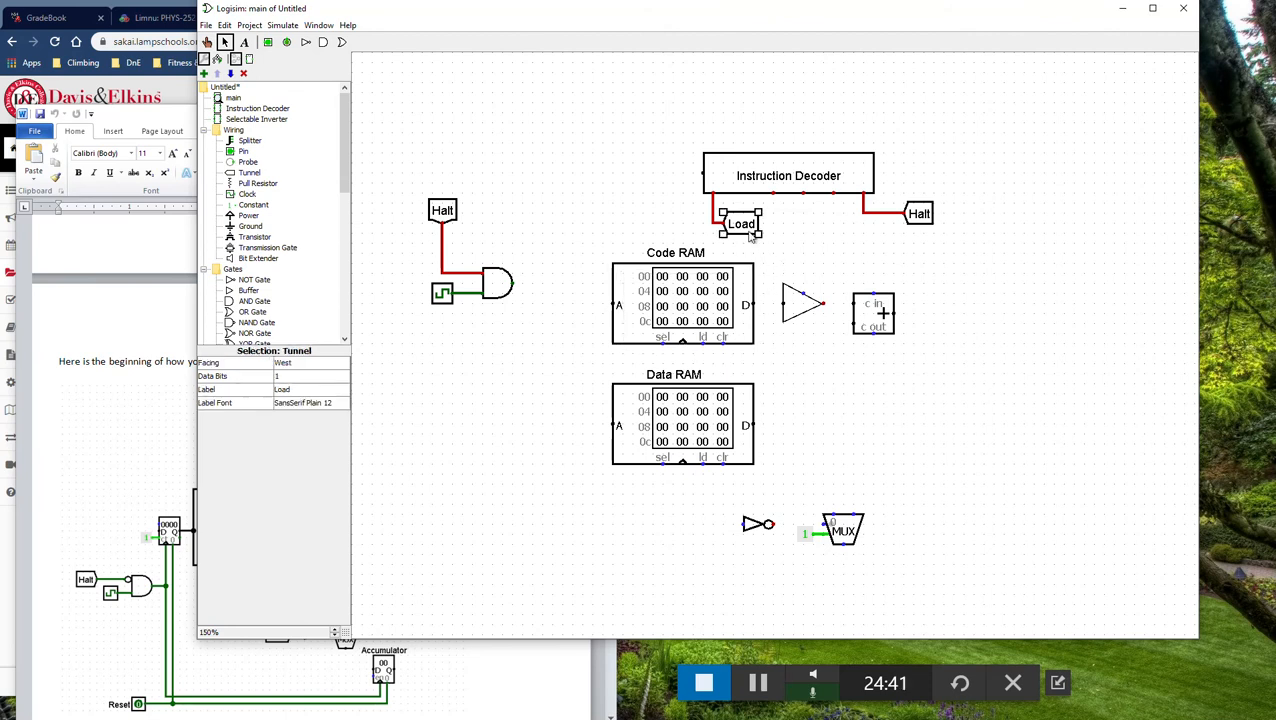
left_click_drag(751, 234, 701, 536)
left_click(313, 366)
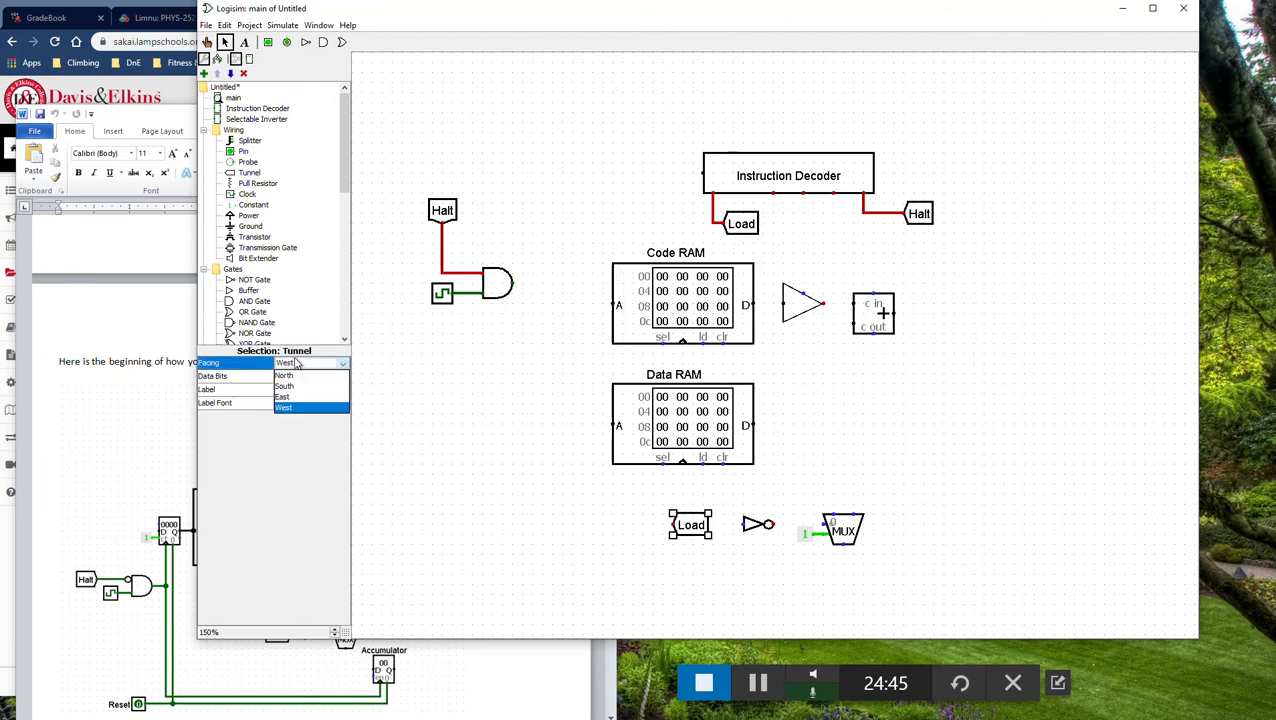
left_click(298, 398)
left_click_drag(678, 525, 825, 524)
left_click(785, 590)
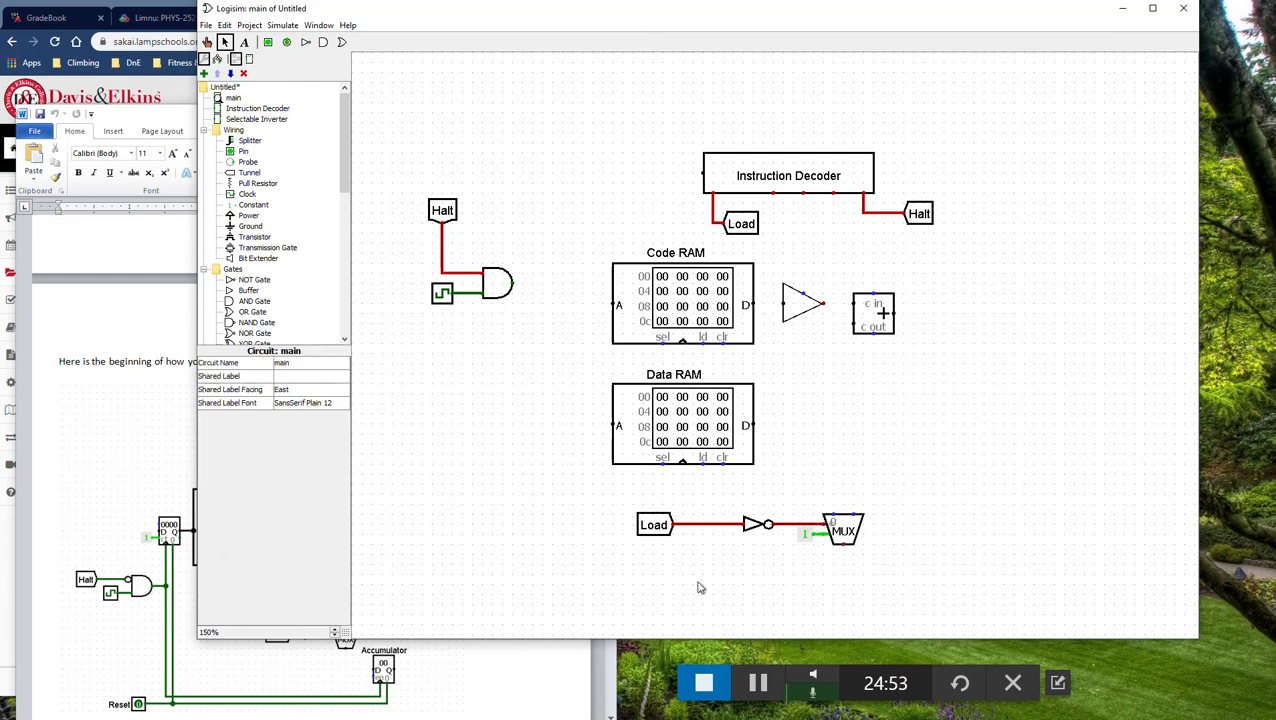
- Check the lab diagram and place an 8-bit Counter with rising-edge trigger to the left of the two RAMs
left_click(180, 530)
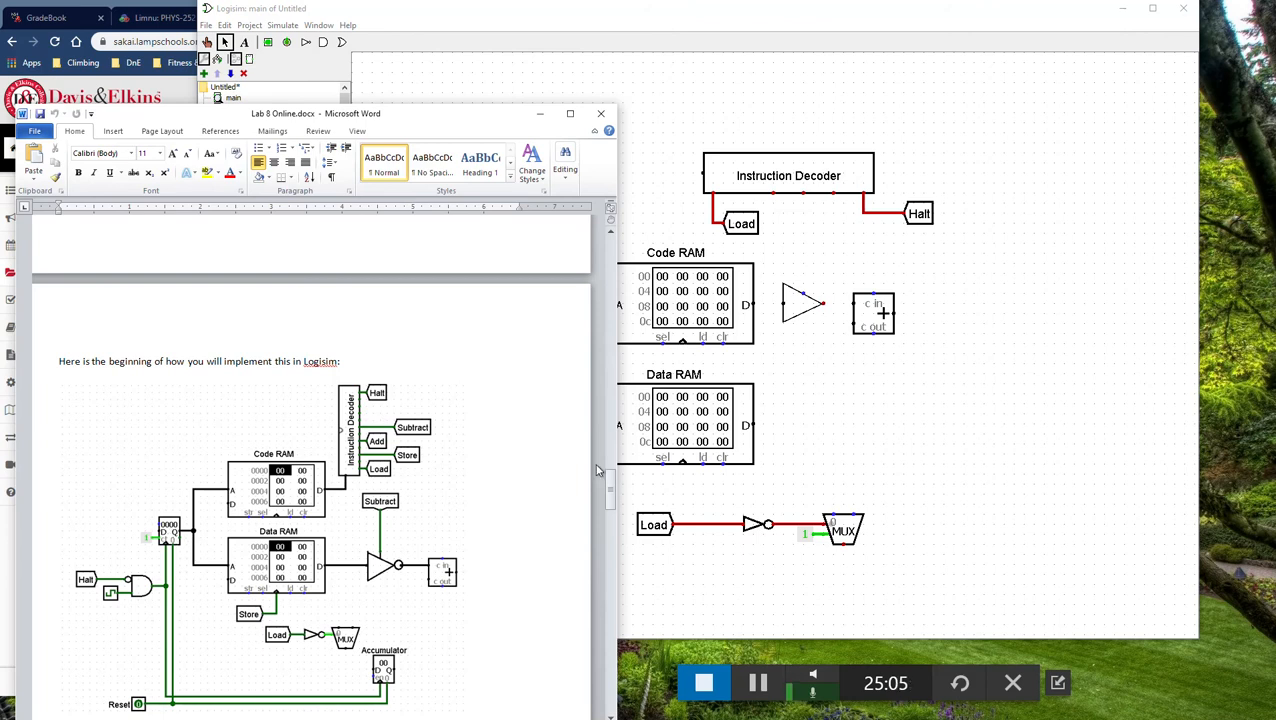
left_click(828, 500)
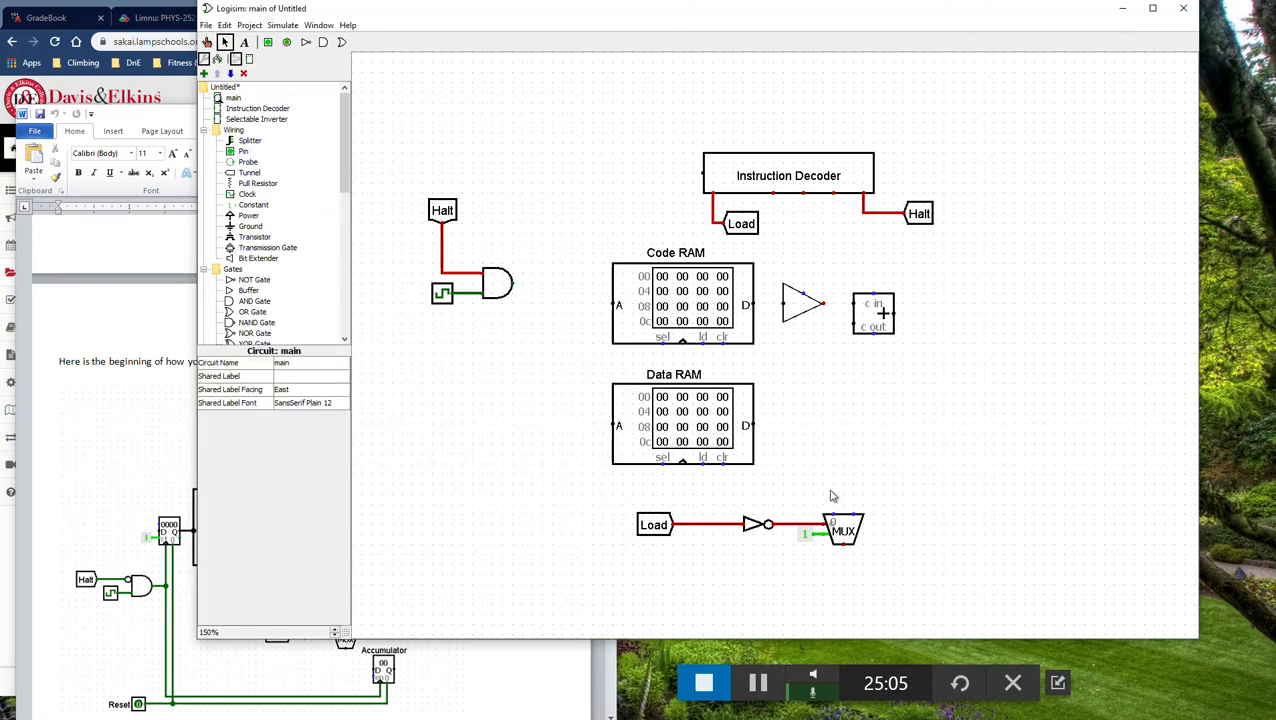
left_click(205, 270)
scroll(212, 292, "down", 3)
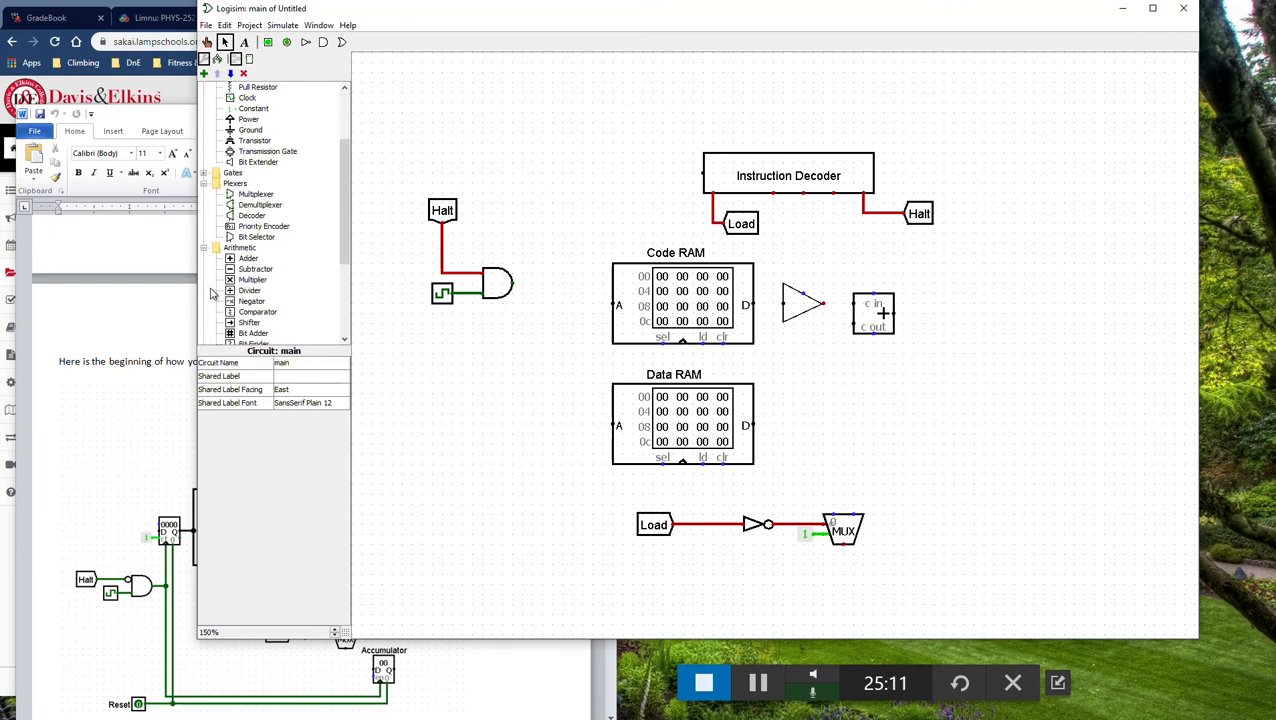
scroll(212, 292, "down", 3)
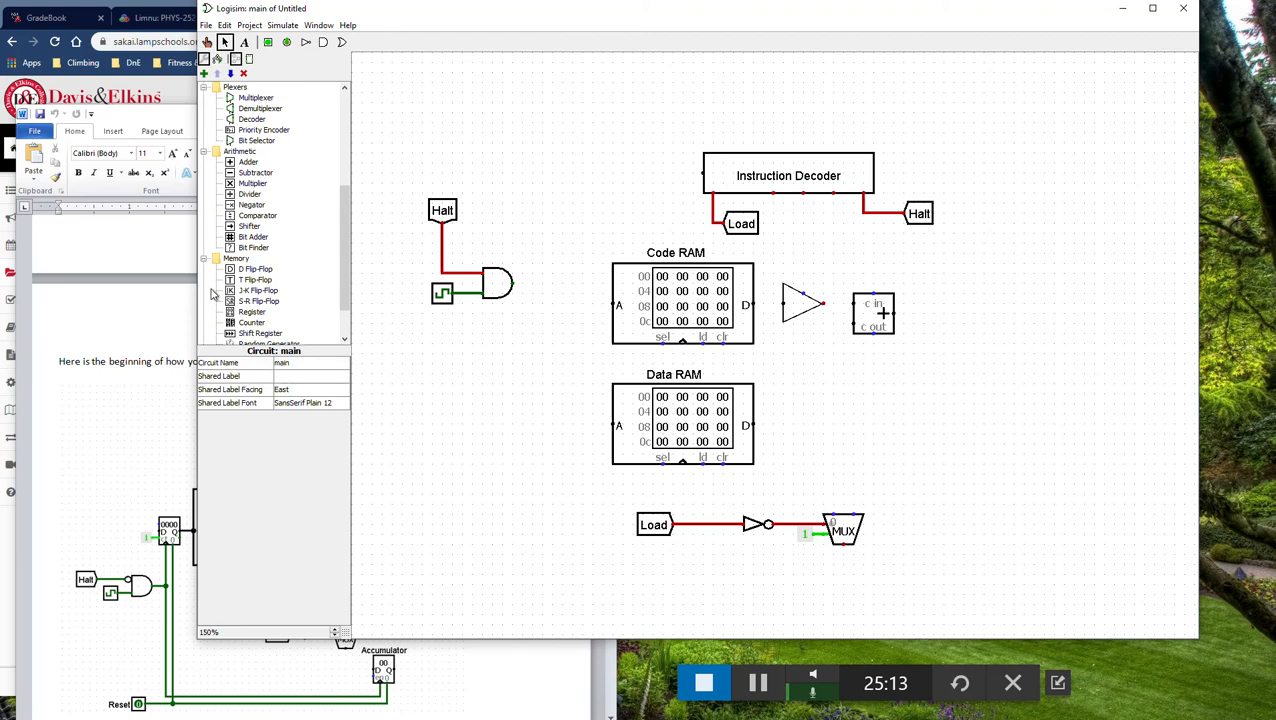
left_click(244, 327)
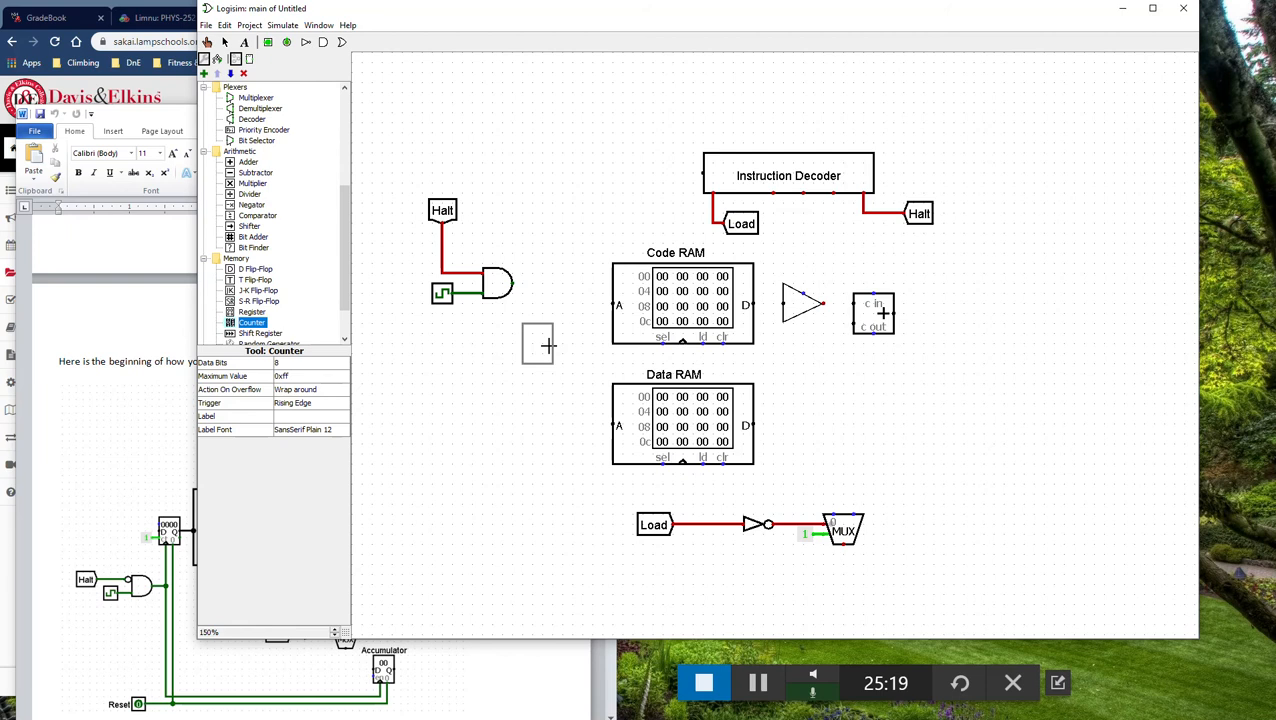
left_click(524, 394)
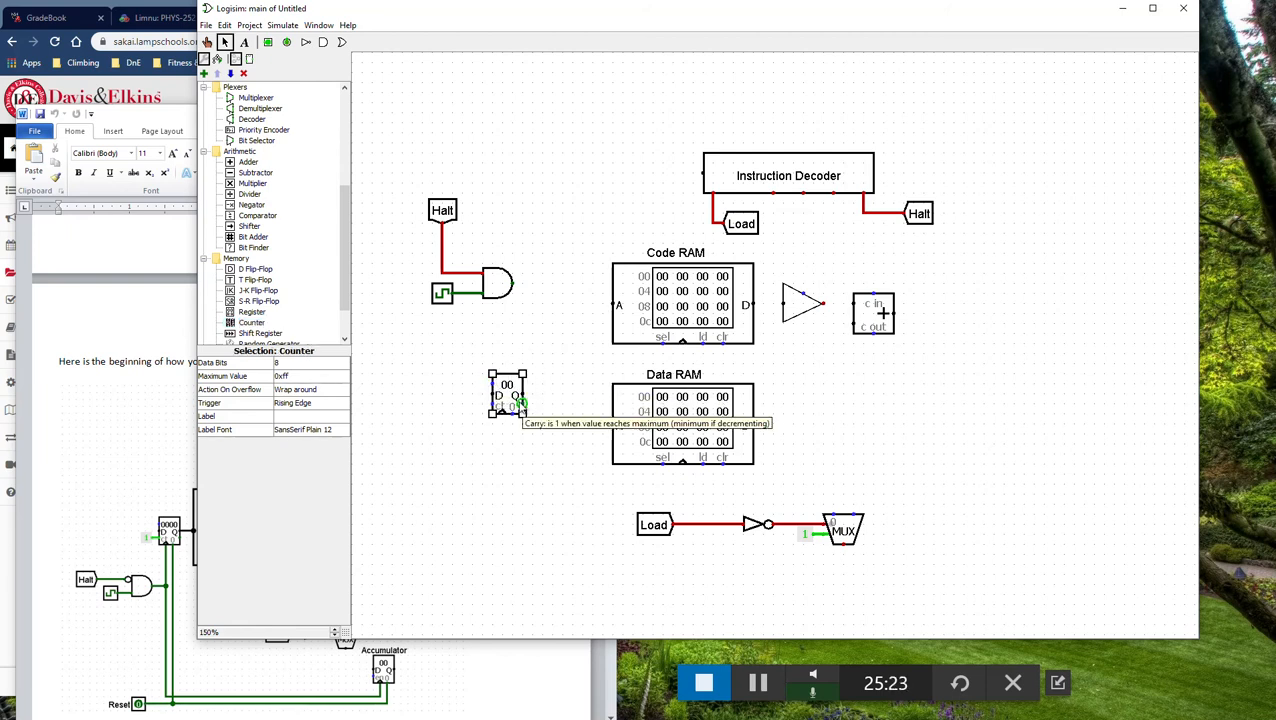
- Wire the Counter's output to both RAMs' address inputs and connect the relocated Halt and clock AND gate to the Counter's clock input
left_click_drag(524, 396, 612, 305)
left_click_drag(562, 396, 613, 428)
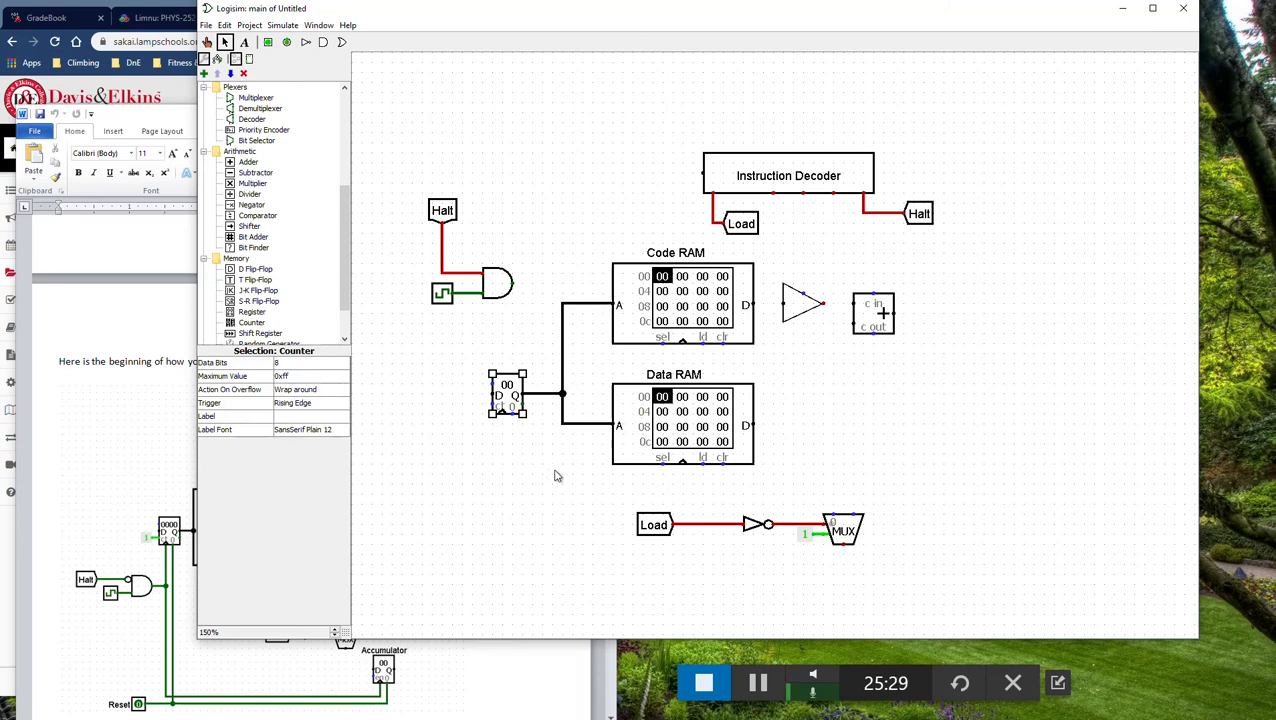
mouse_move(380, 165)
left_mouse_down()
mouse_move(475, 308)
mouse_move(518, 316)
mouse_move(458, 440)
mouse_move(461, 500)
mouse_move(502, 450)
mouse_move(502, 415)
left_mouse_up()
left_click(528, 553)
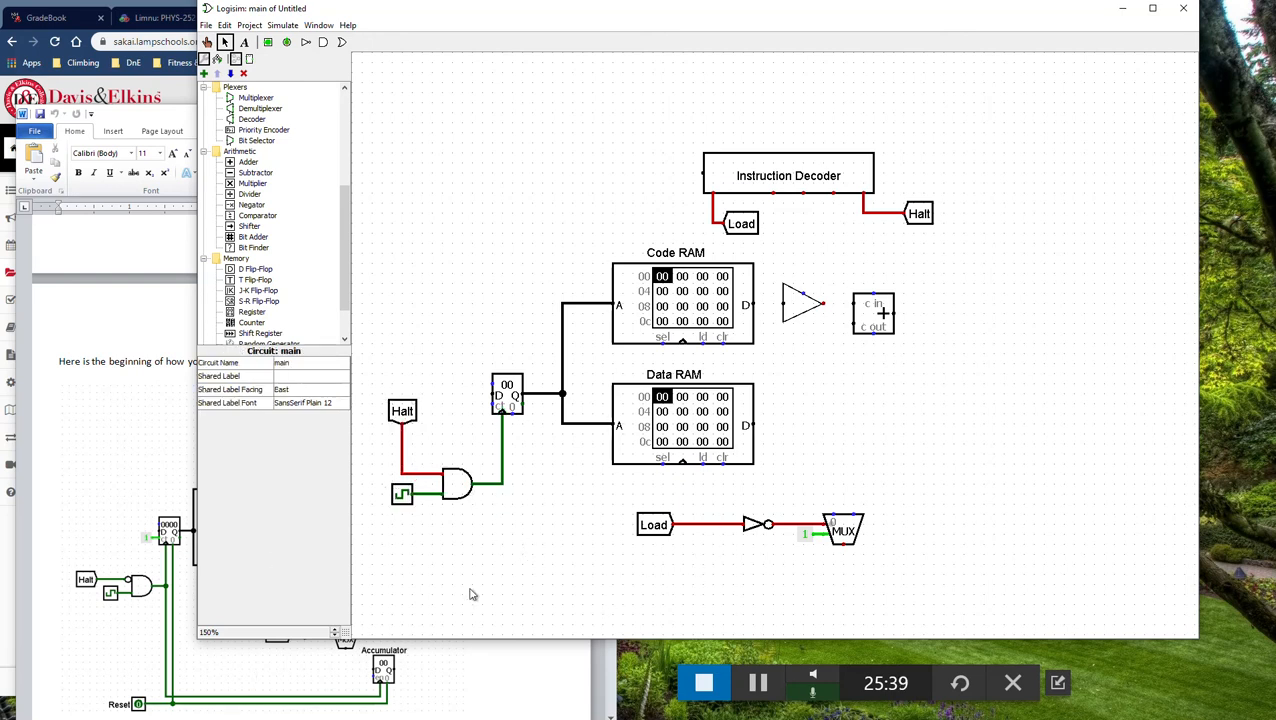
- Place an 8-bit Register with rising-edge trigger below and to the right of the Multiplexer
scroll(241, 243, "down", 3)
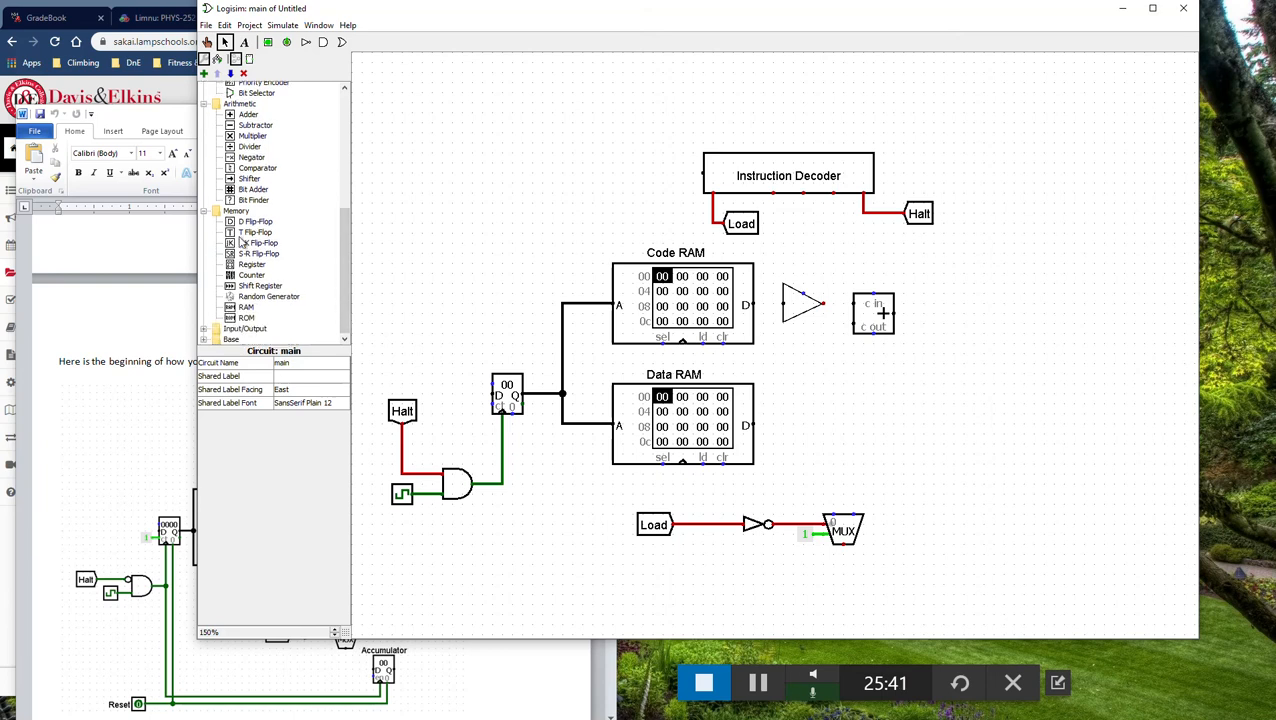
left_click(247, 264)
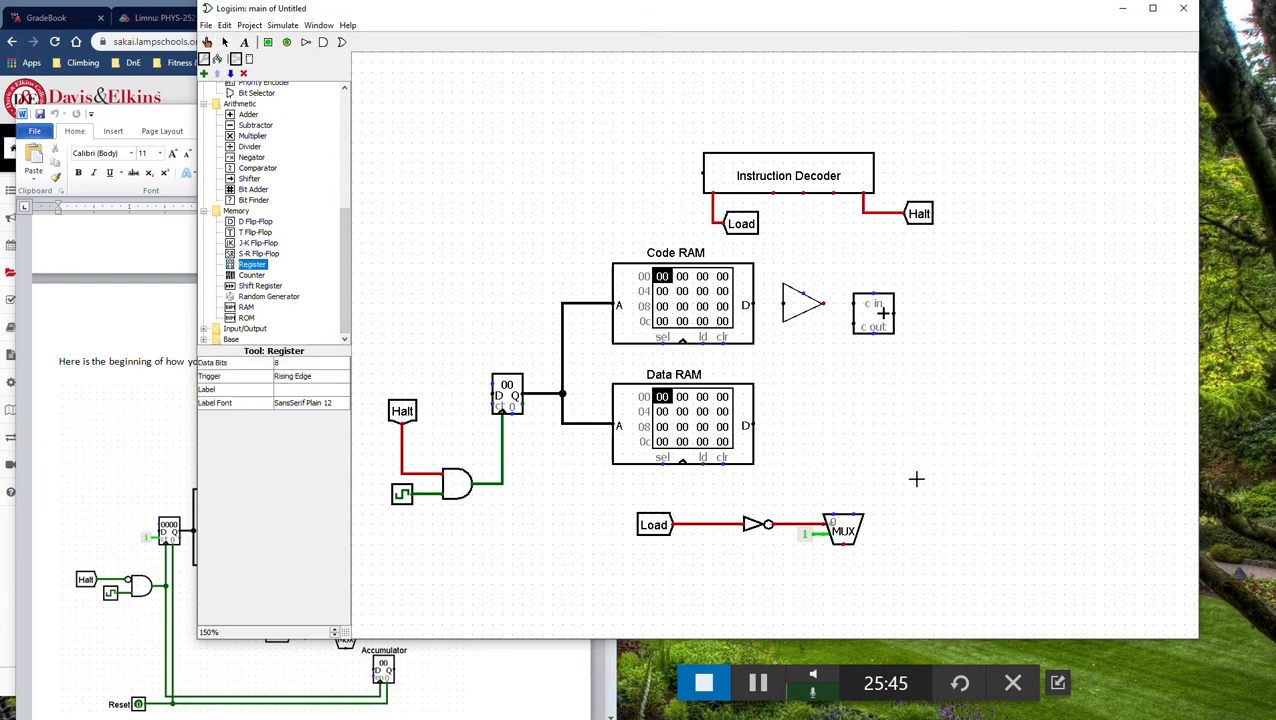
left_click(928, 597)
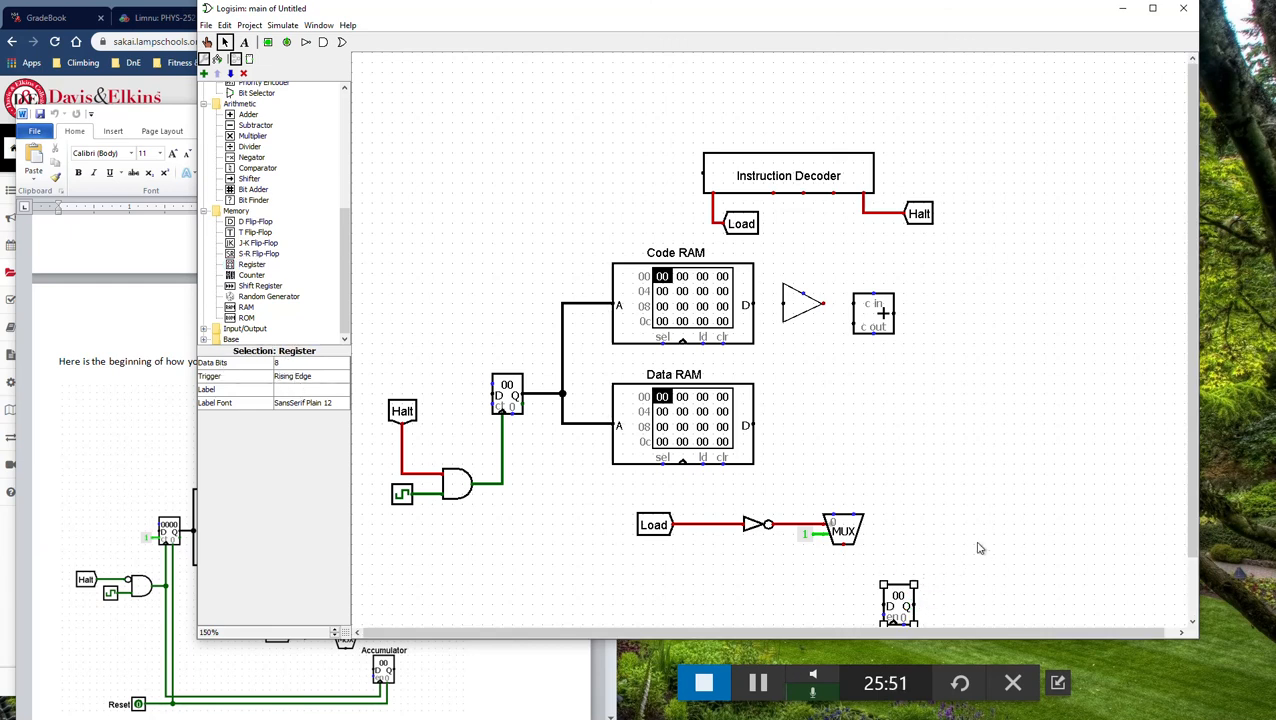
- Check the lab diagram and wire the Code RAM's data output through the Selectable Inverter to the Adder's upper input
left_click(456, 701)
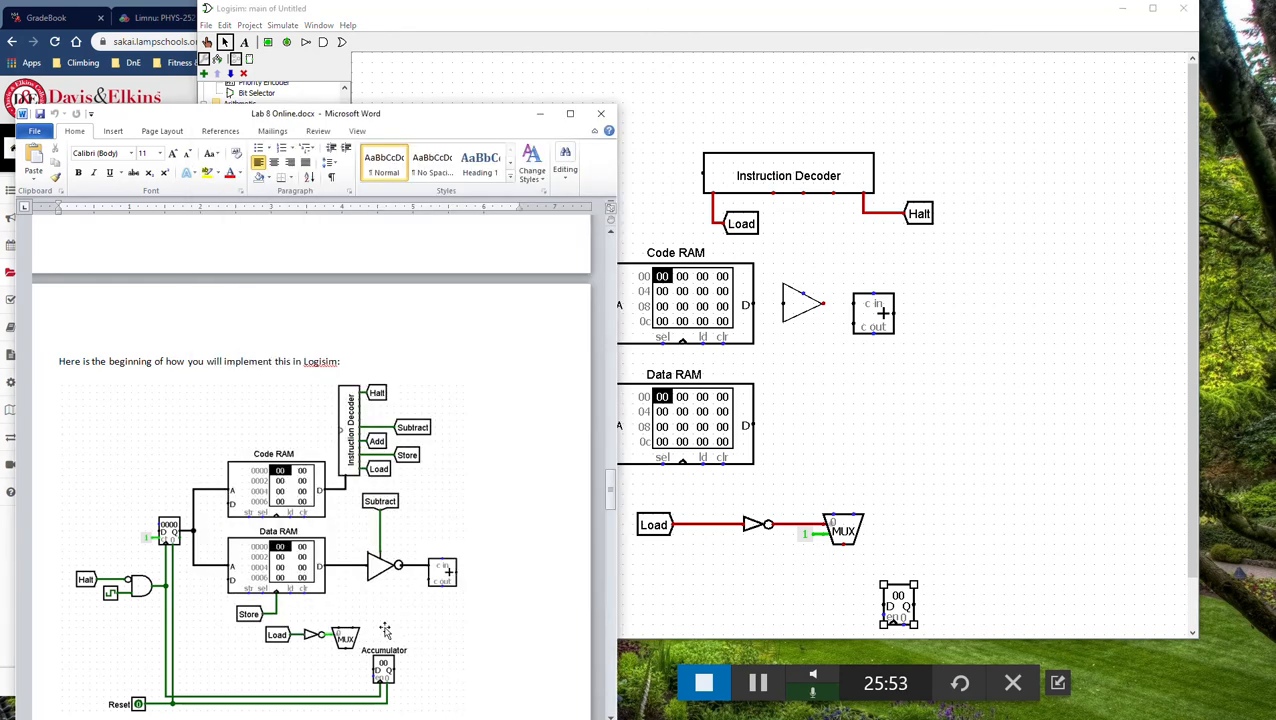
left_click(756, 303)
left_click_drag(844, 305, 853, 303)
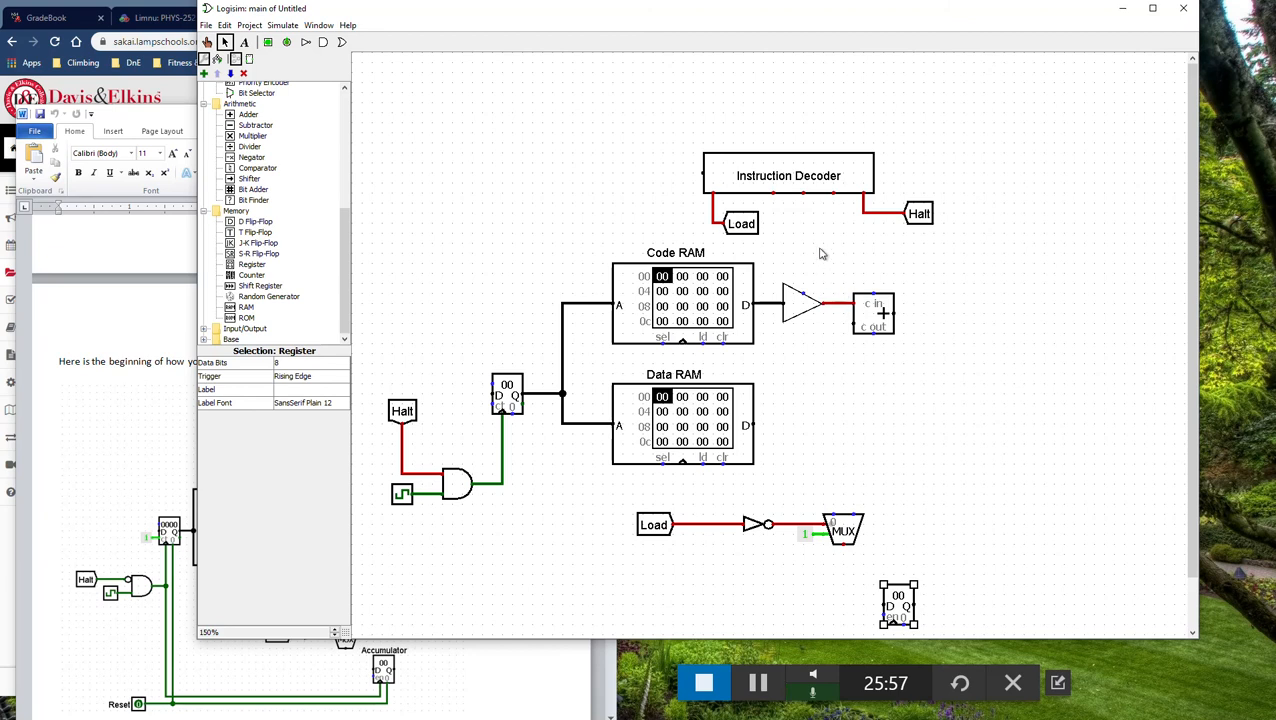
- Wire the Instruction Decoder's fourth output to a copied tunnel labelled Subtract and to the Selectable Inverter's control input
left_click(835, 196)
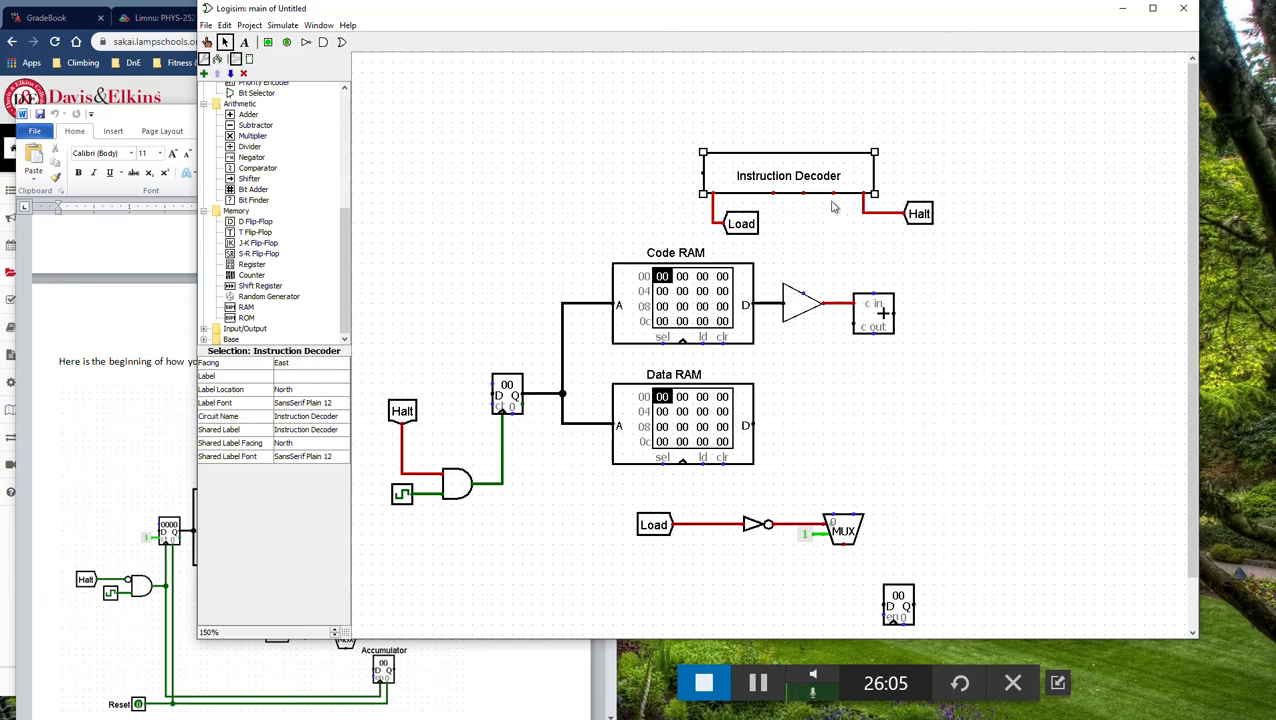
left_click_drag(833, 196, 905, 242)
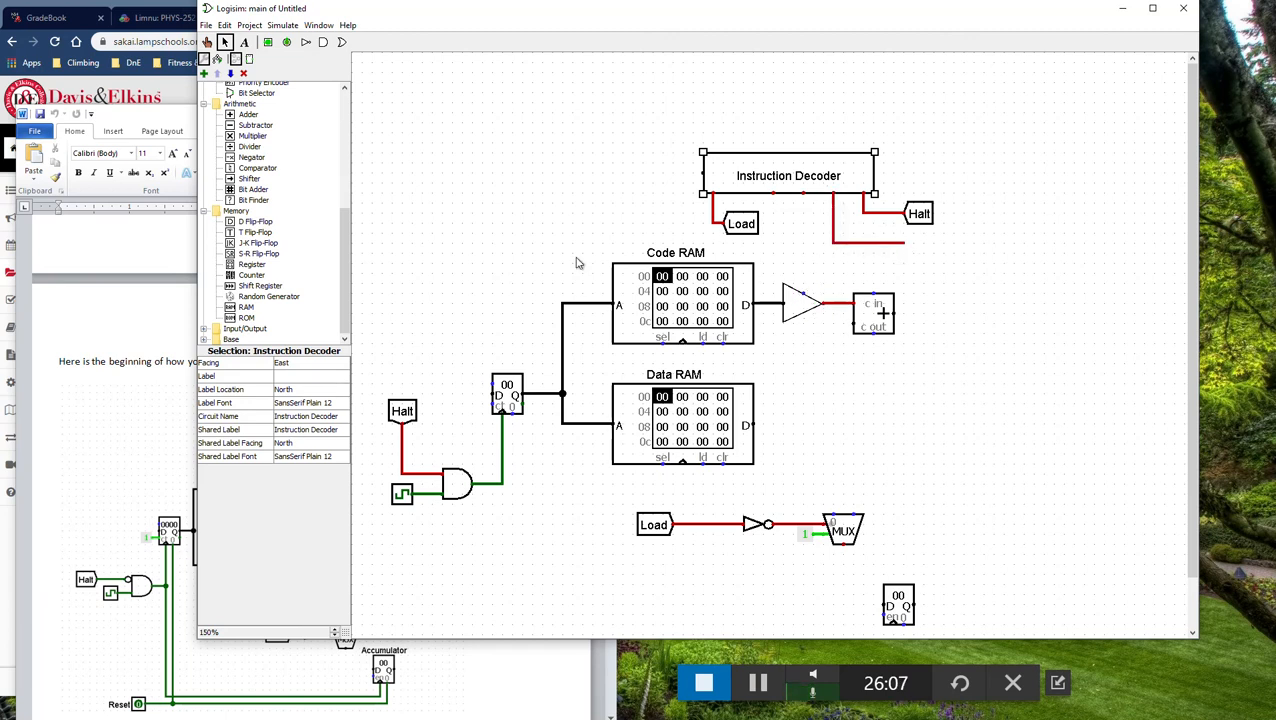
left_click(916, 216)
key("ctrl+v")
left_click_drag(931, 227, 920, 252)
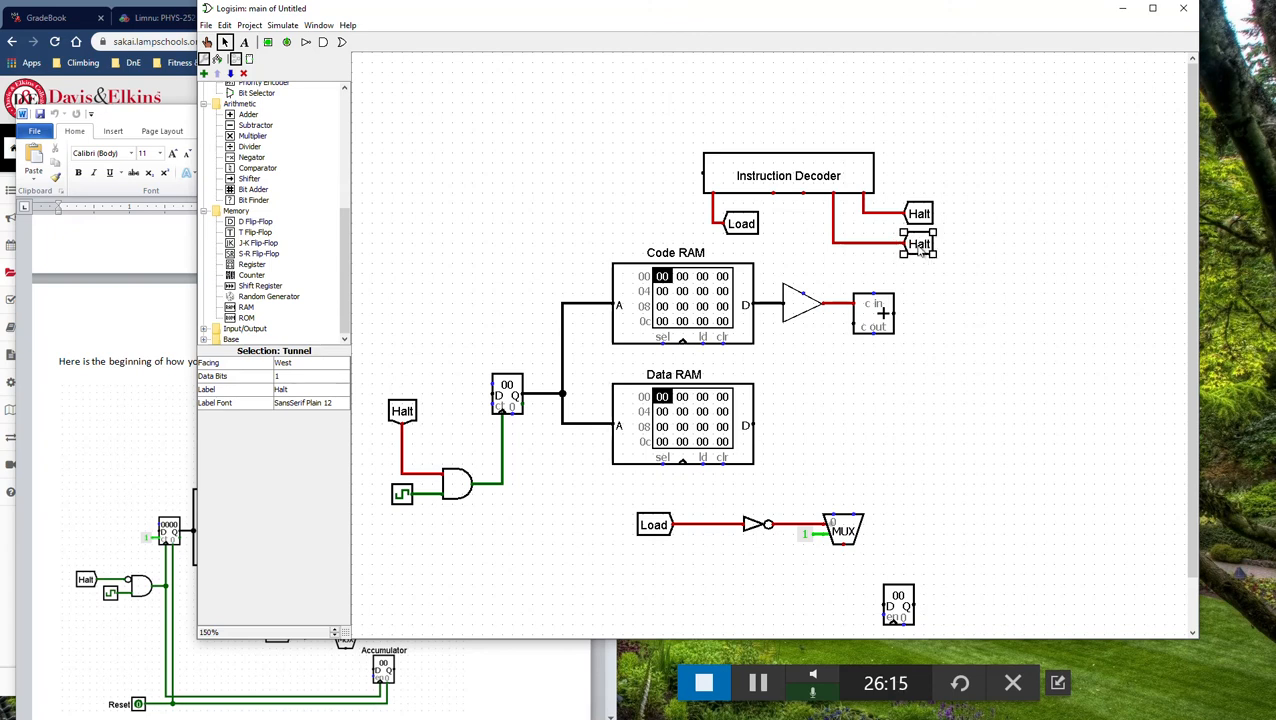
left_click(251, 389)
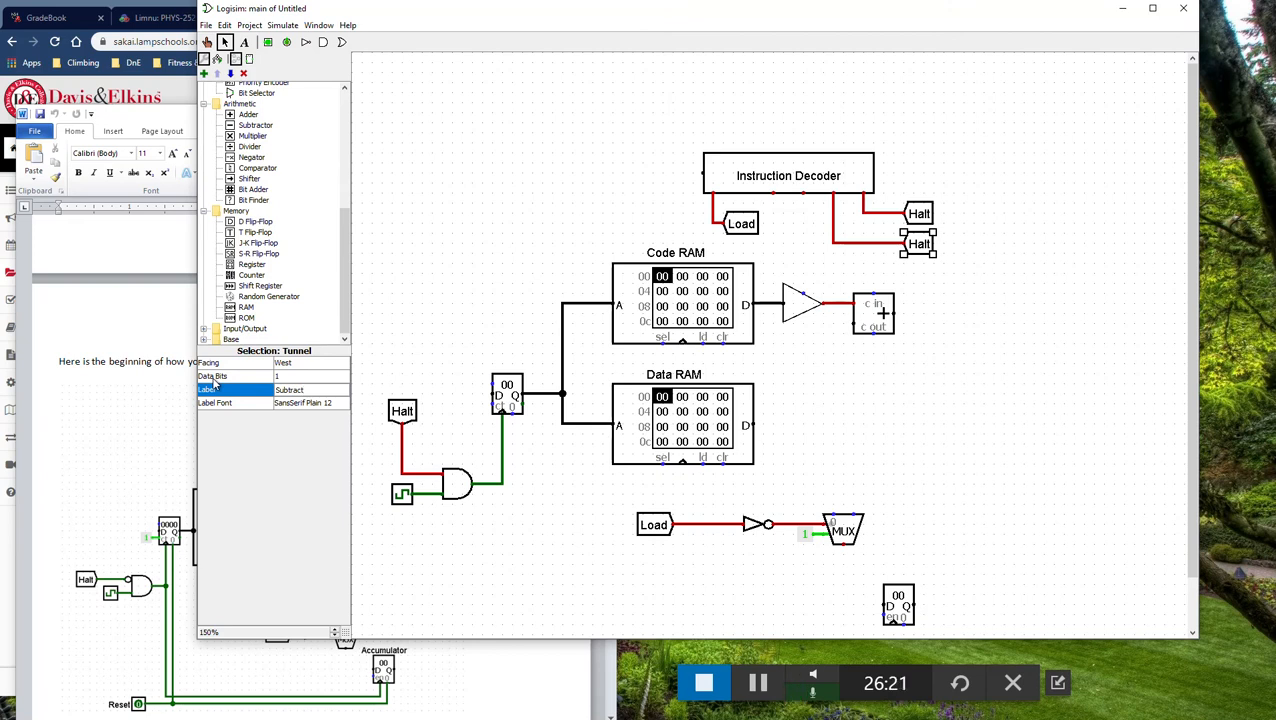
type("Subtract")
key("Return")
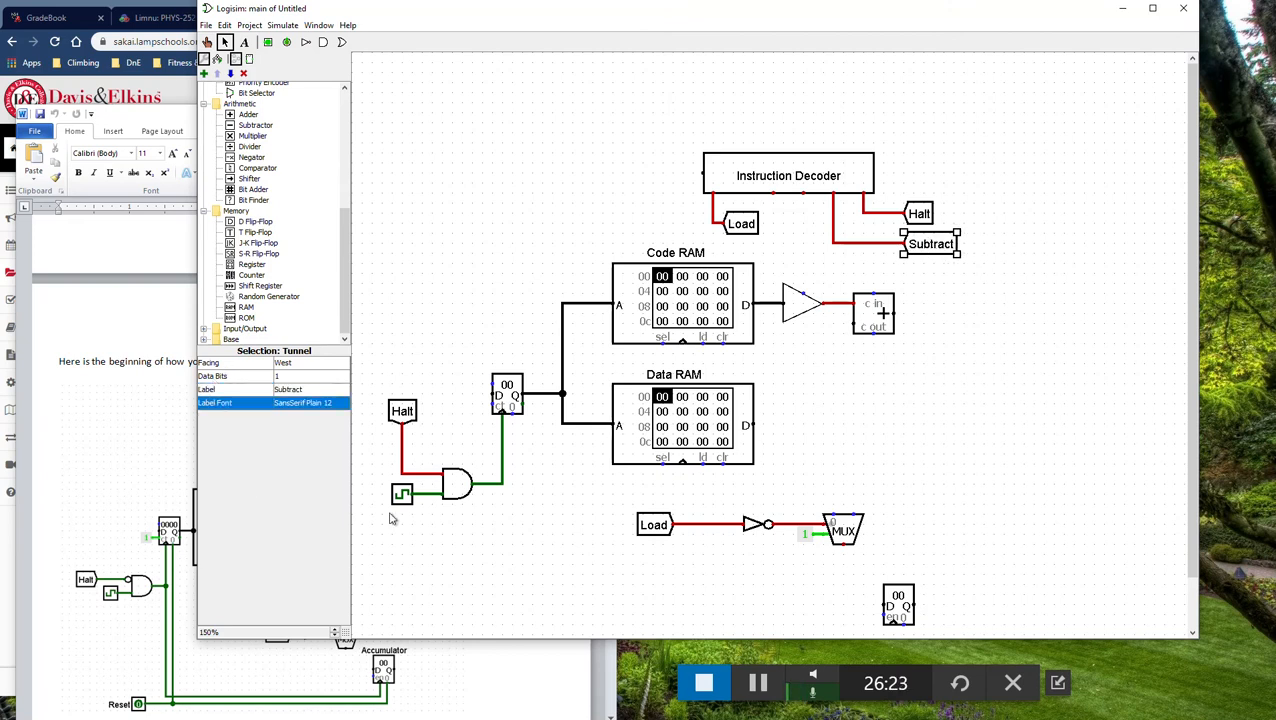
left_click_drag(832, 242, 801, 293)
left_click(918, 408)
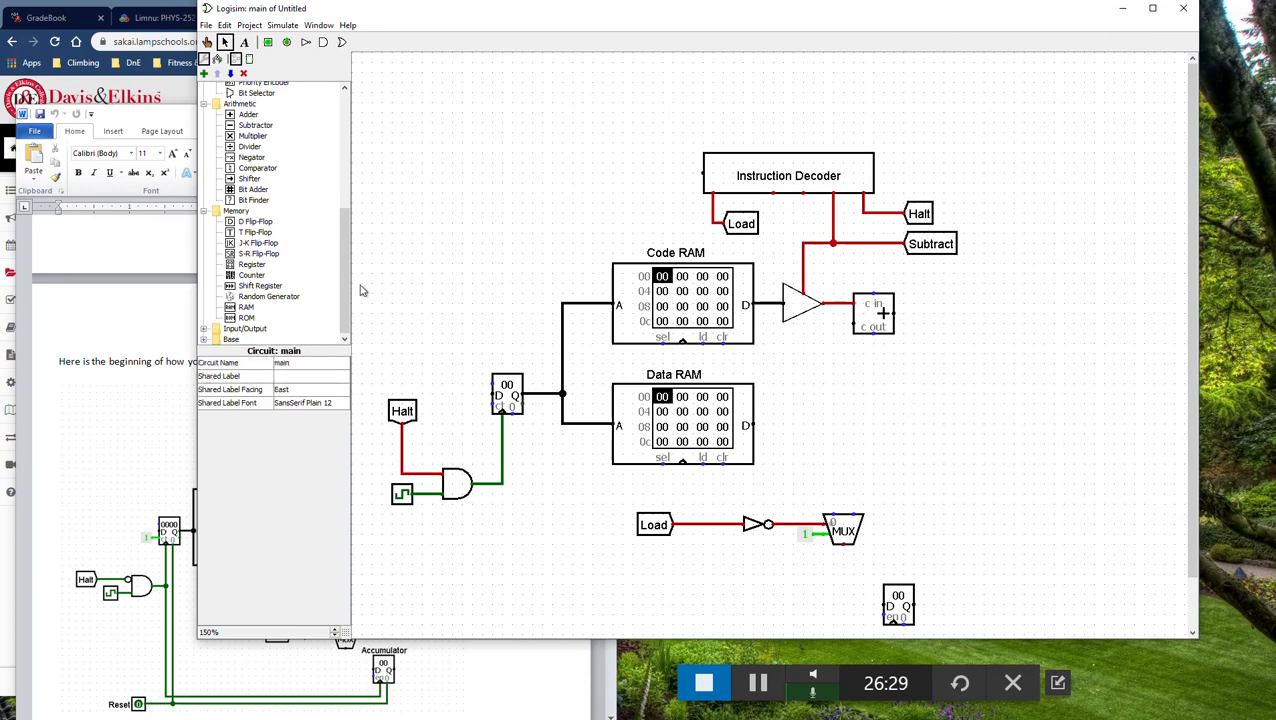
- Check the lab diagram and move the Instruction Decoder, Selectable Inverter and Adder so the inverter lines up with the Data RAM's output
left_click(150, 502)
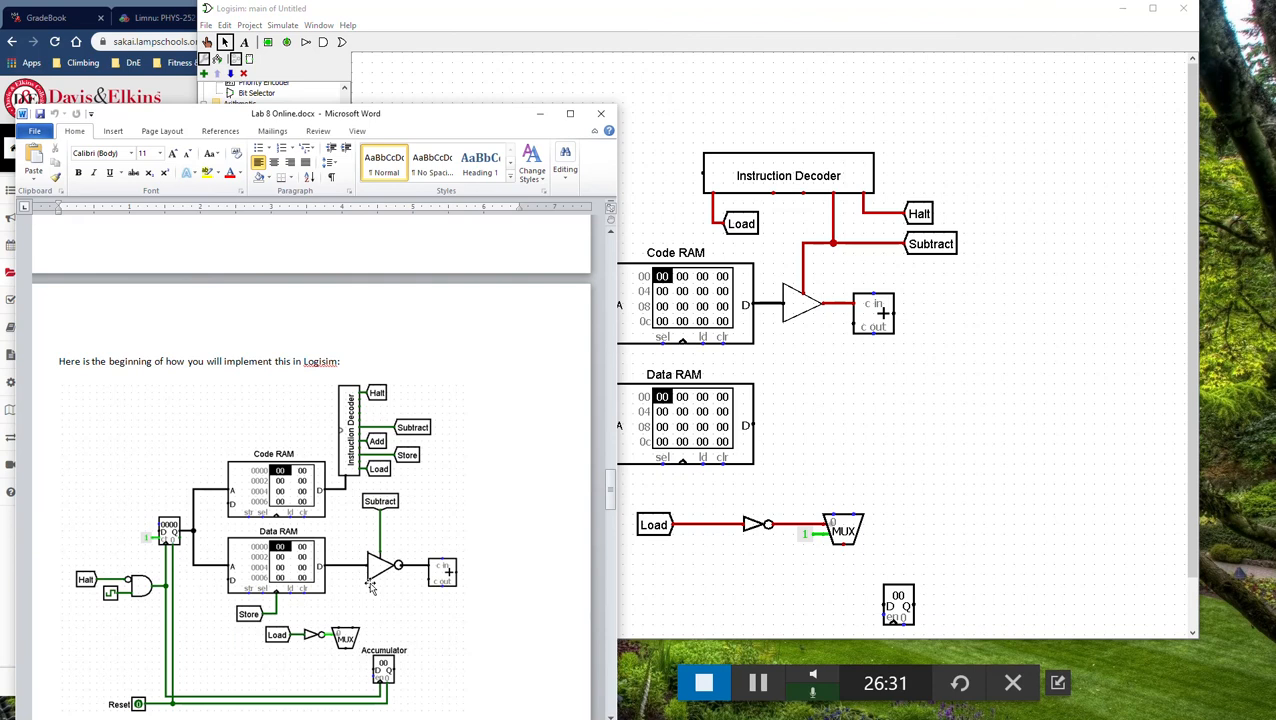
left_click(767, 470)
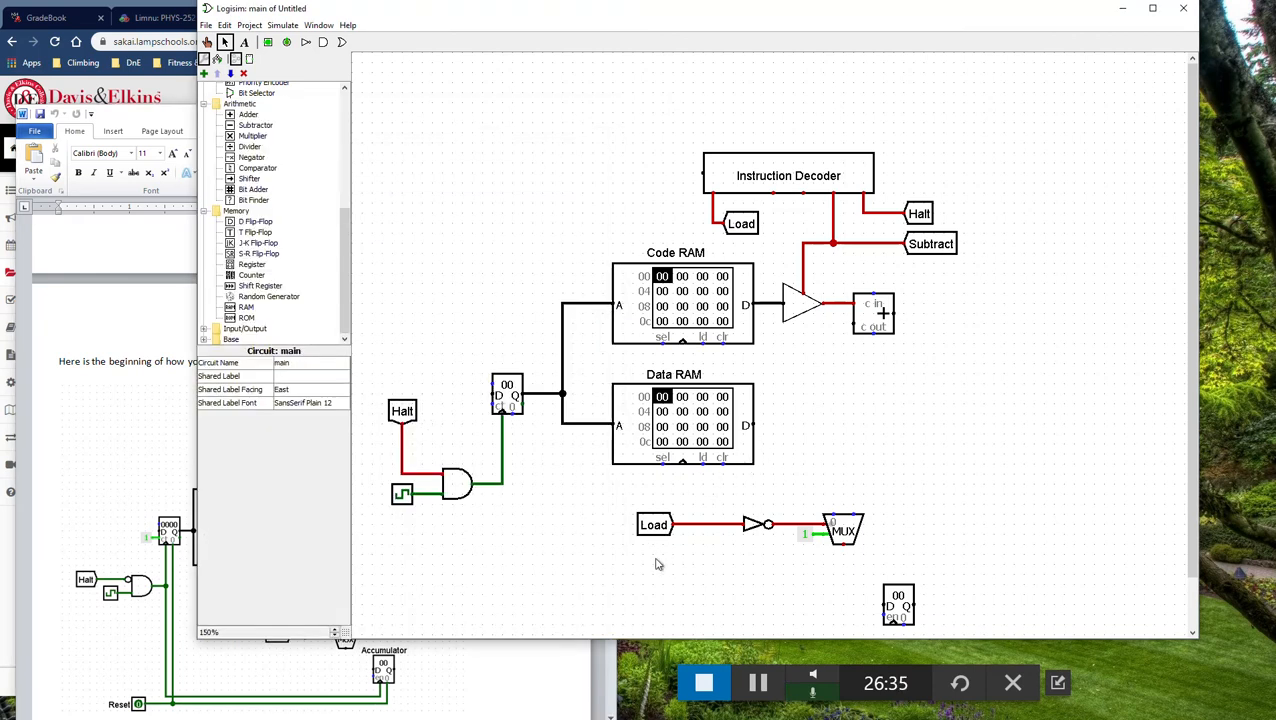
left_click(154, 492)
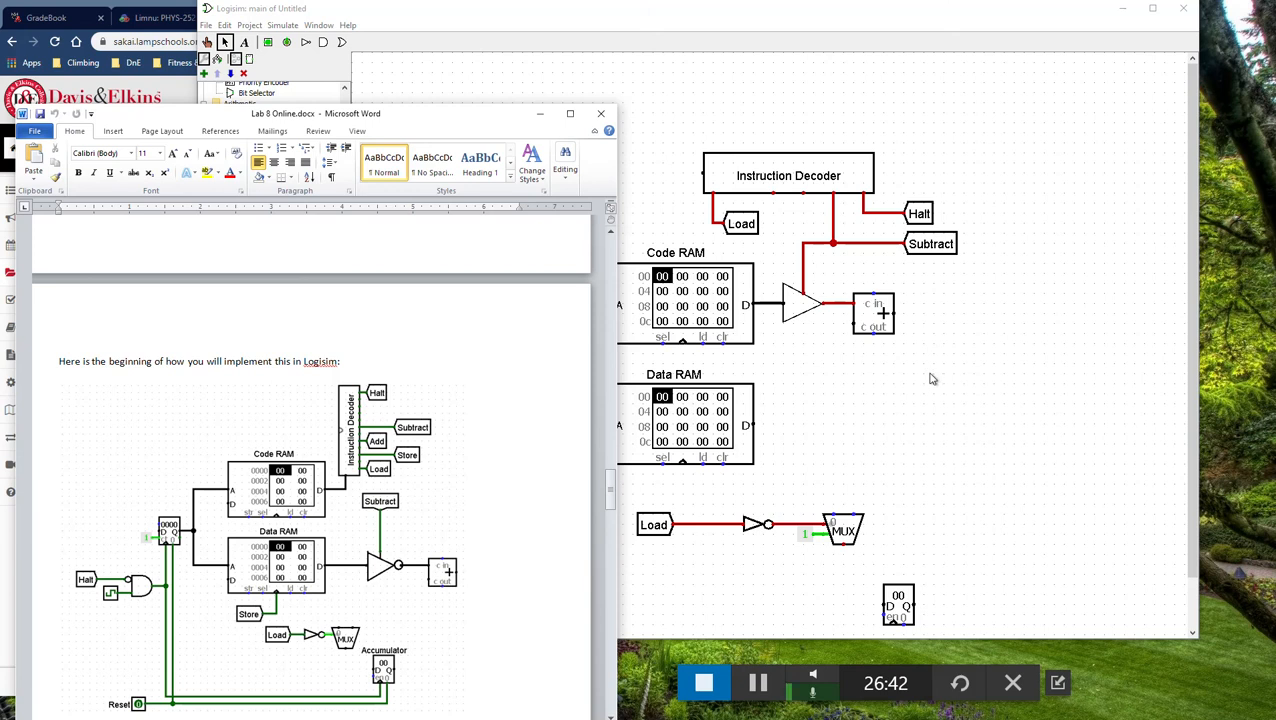
left_click(779, 306)
left_click_drag(937, 369, 688, 117)
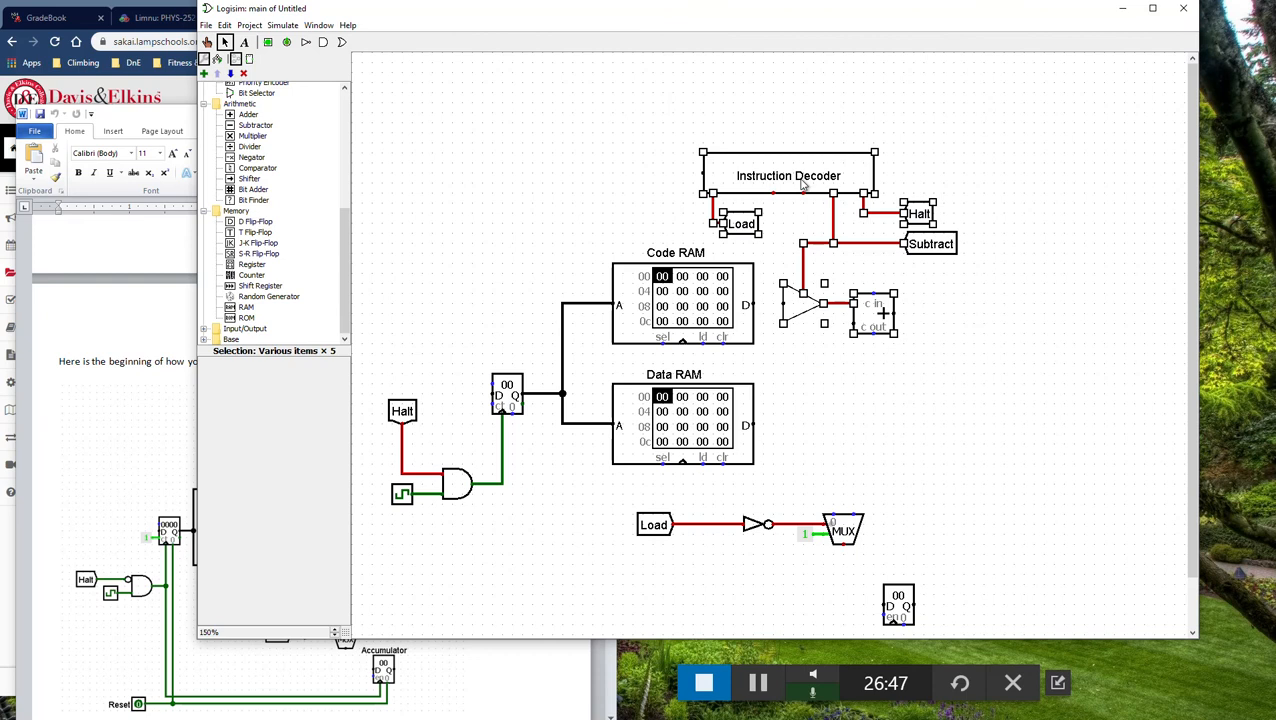
left_click_drag(783, 190, 891, 307)
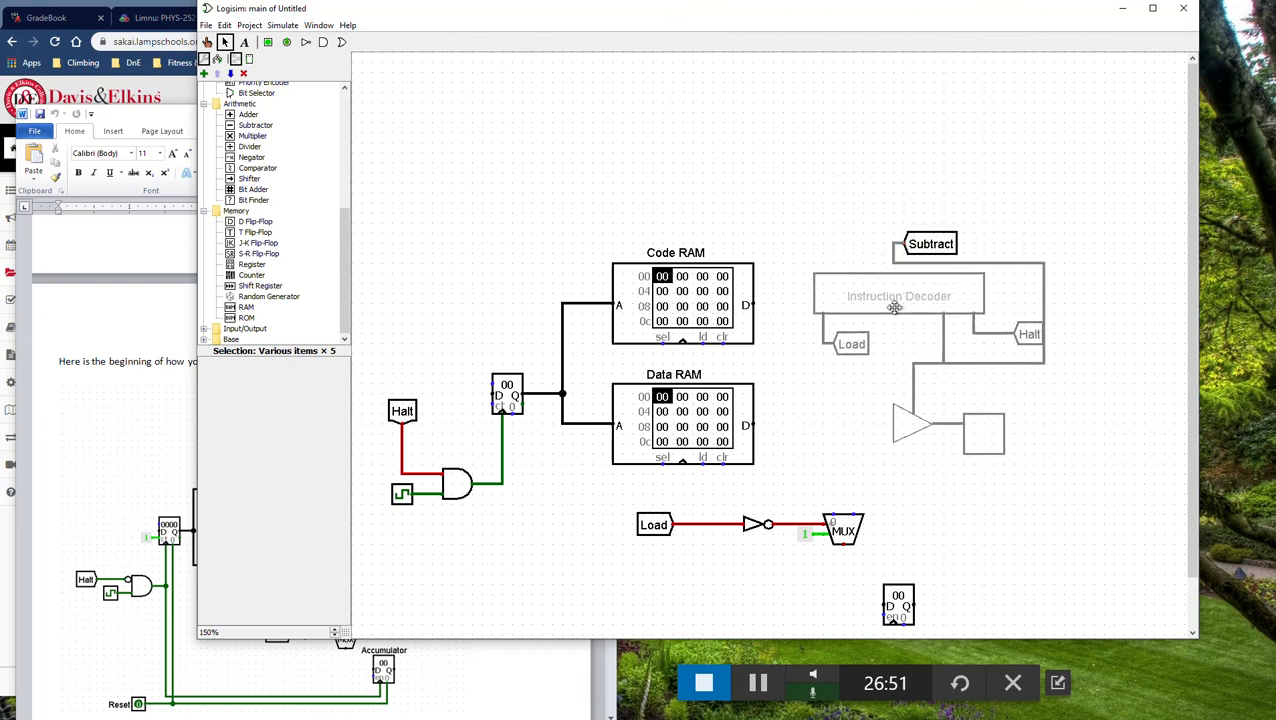
left_click_drag(894, 307, 894, 307)
- Wire the Data RAM's output to the Selectable Inverter and the Code RAM's output to the Instruction Decoder's input
left_click_drag(752, 425, 893, 425)
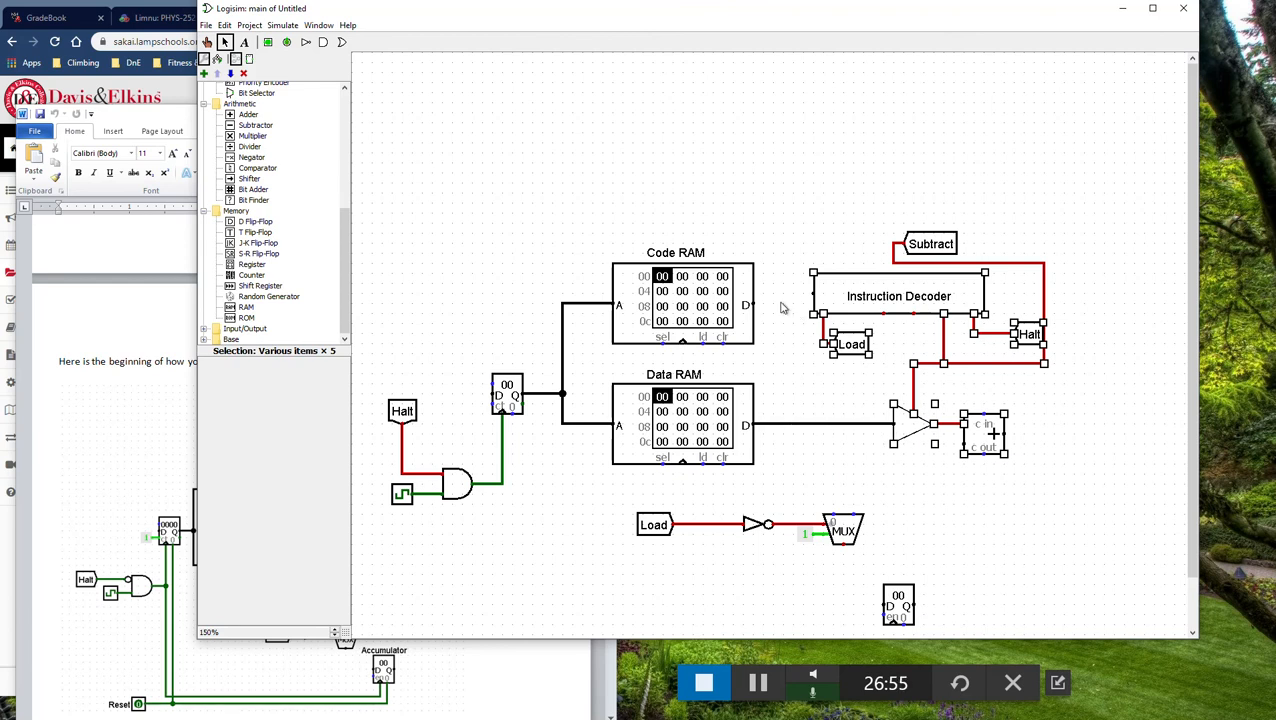
left_click_drag(758, 309, 813, 297)
left_click(803, 362)
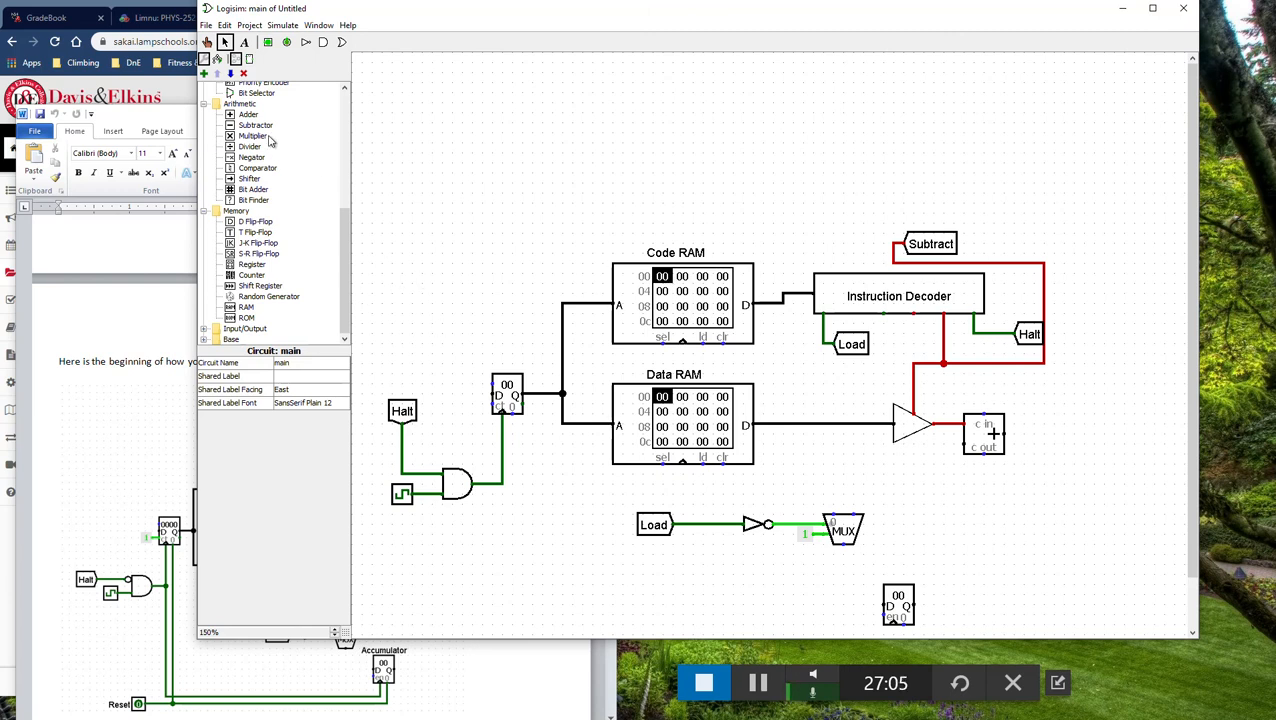
- Inspect the opcode gates in the Instruction Decoder subcircuit and return to the main circuit
scroll(279, 115, "up", 3)
scroll(270, 110, "up", 5)
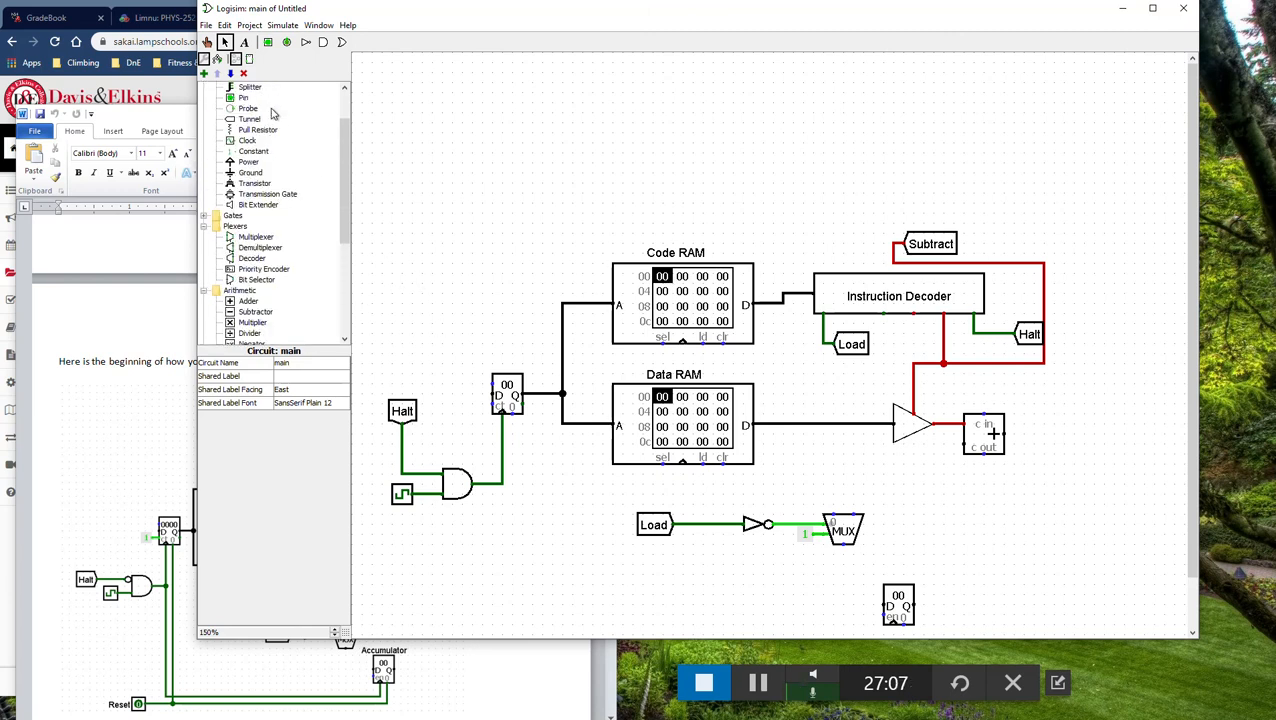
left_click(271, 118)
double_click(262, 108)
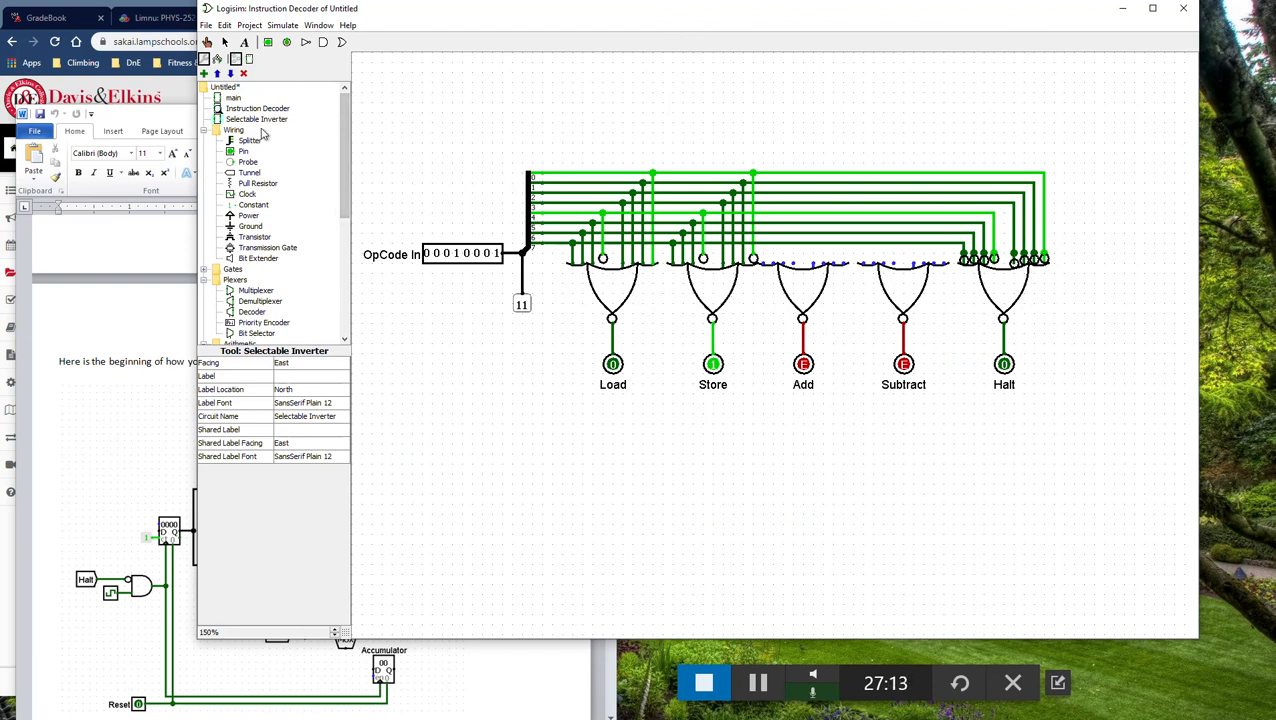
left_click(207, 42)
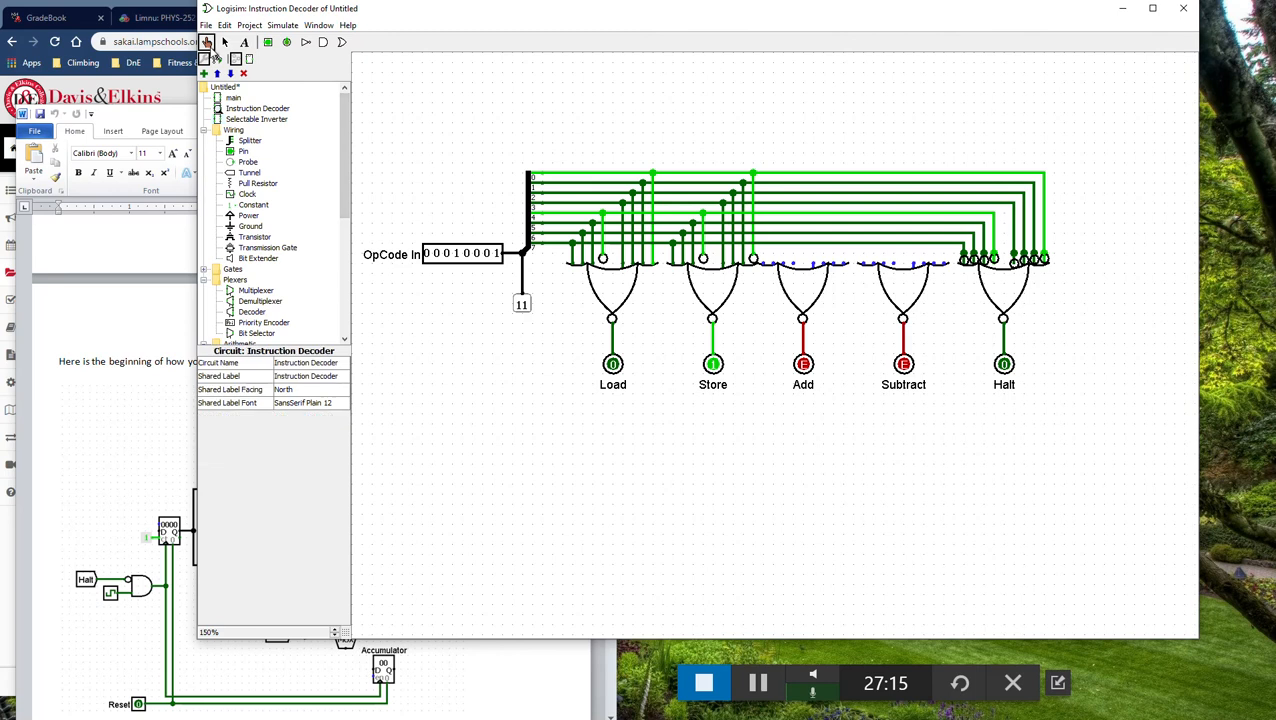
double_click(234, 99)
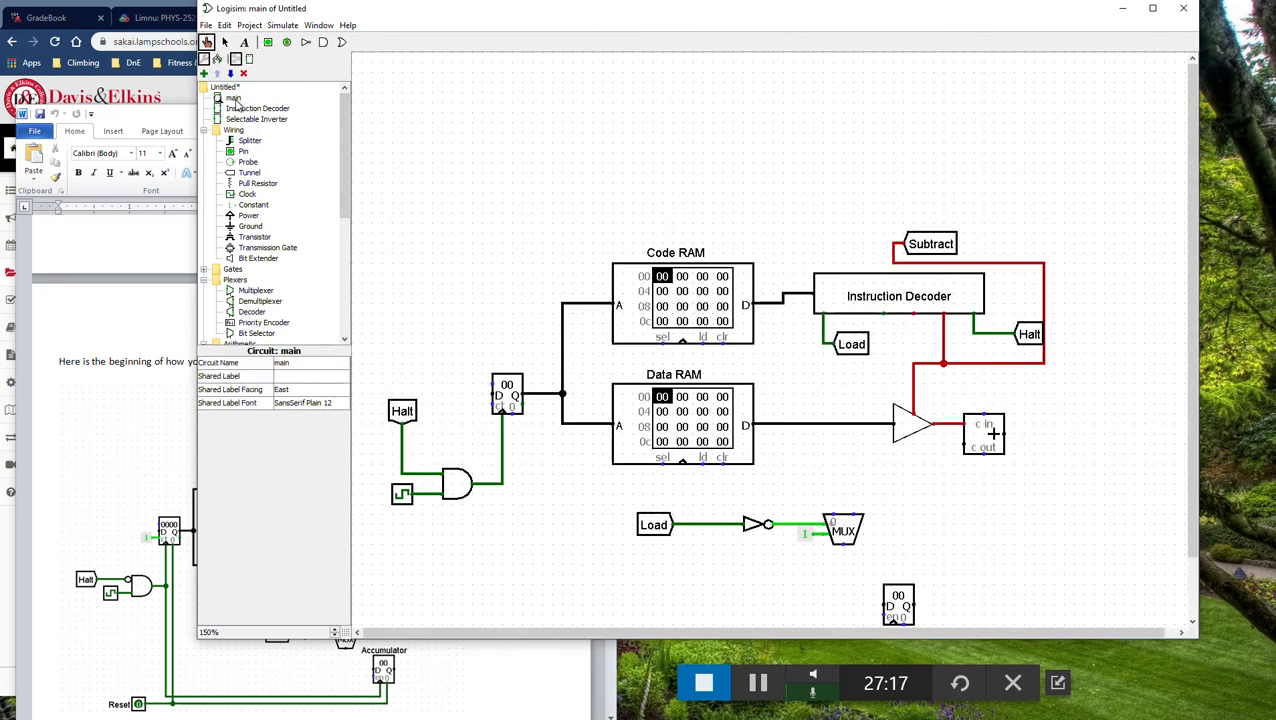
- Test the decoder by entering 10, ff and 20 in turn at the Code RAM's first address
left_click(663, 281)
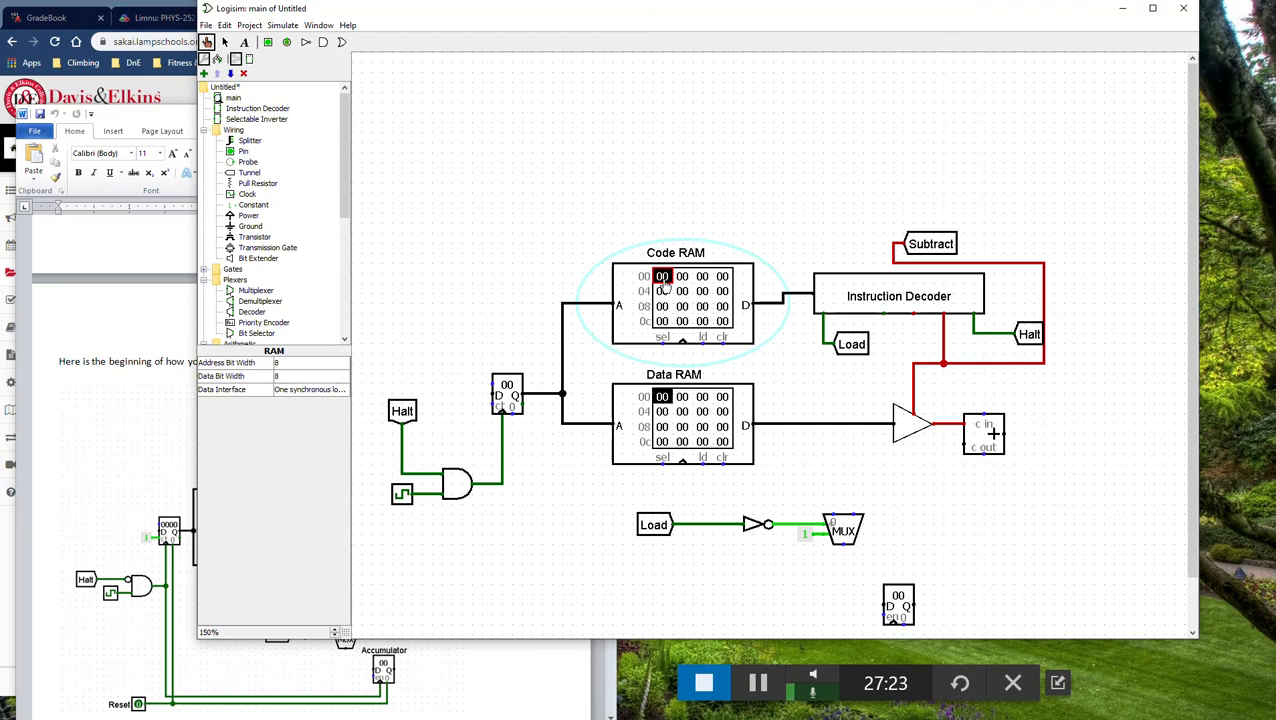
type("110")
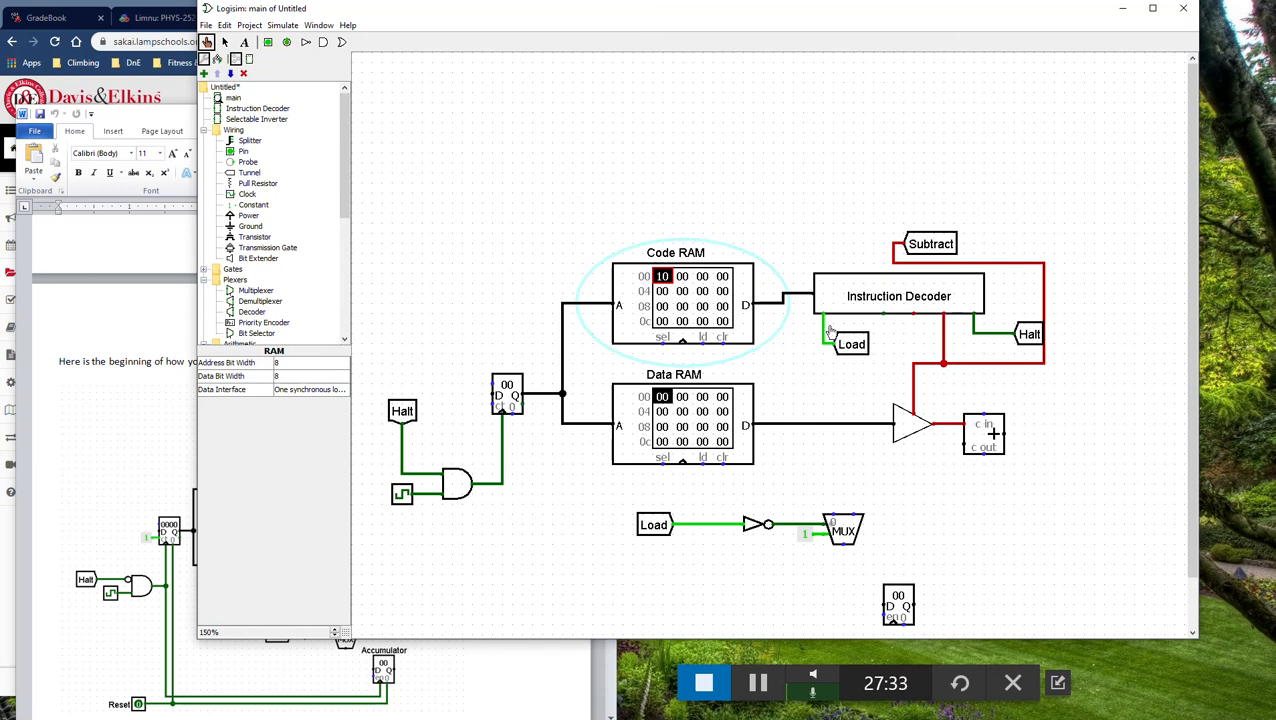
type("ff")
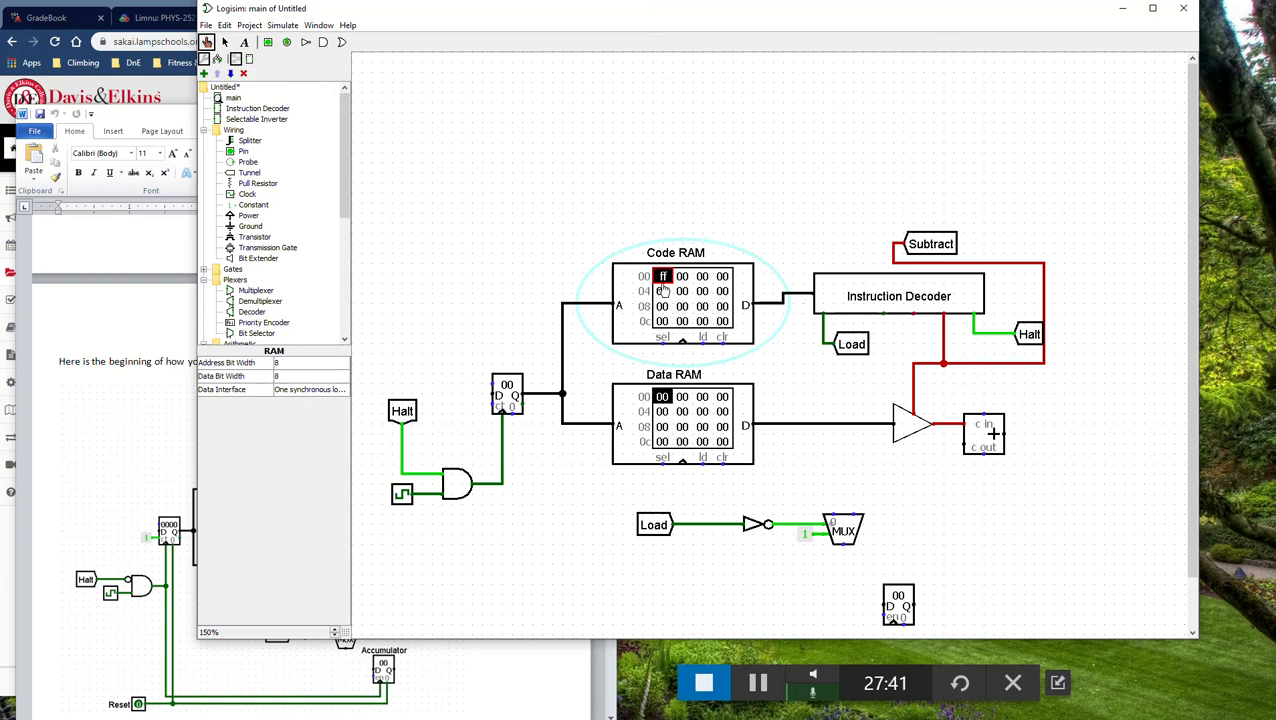
type("20")
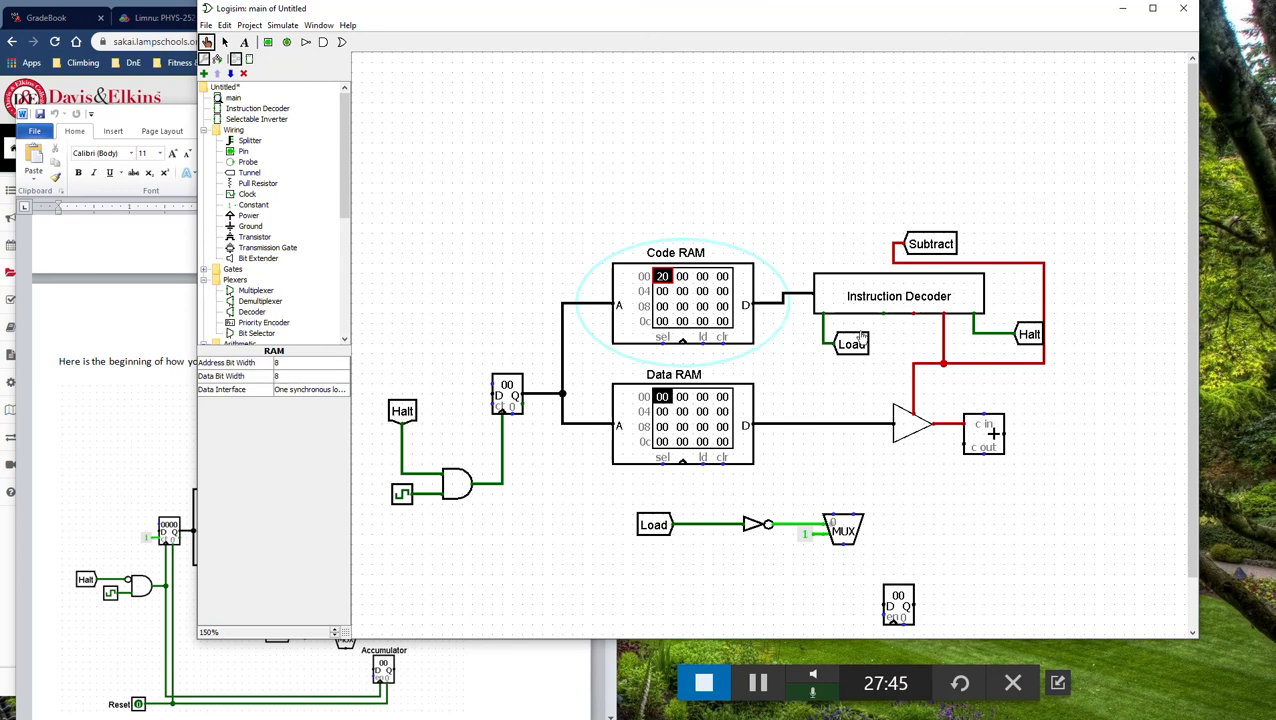
- Check the lab instructions, enter 21 at the Code RAM's second address and open its contents for hex editing
left_click(172, 485)
scroll(175, 480, "down", 2)
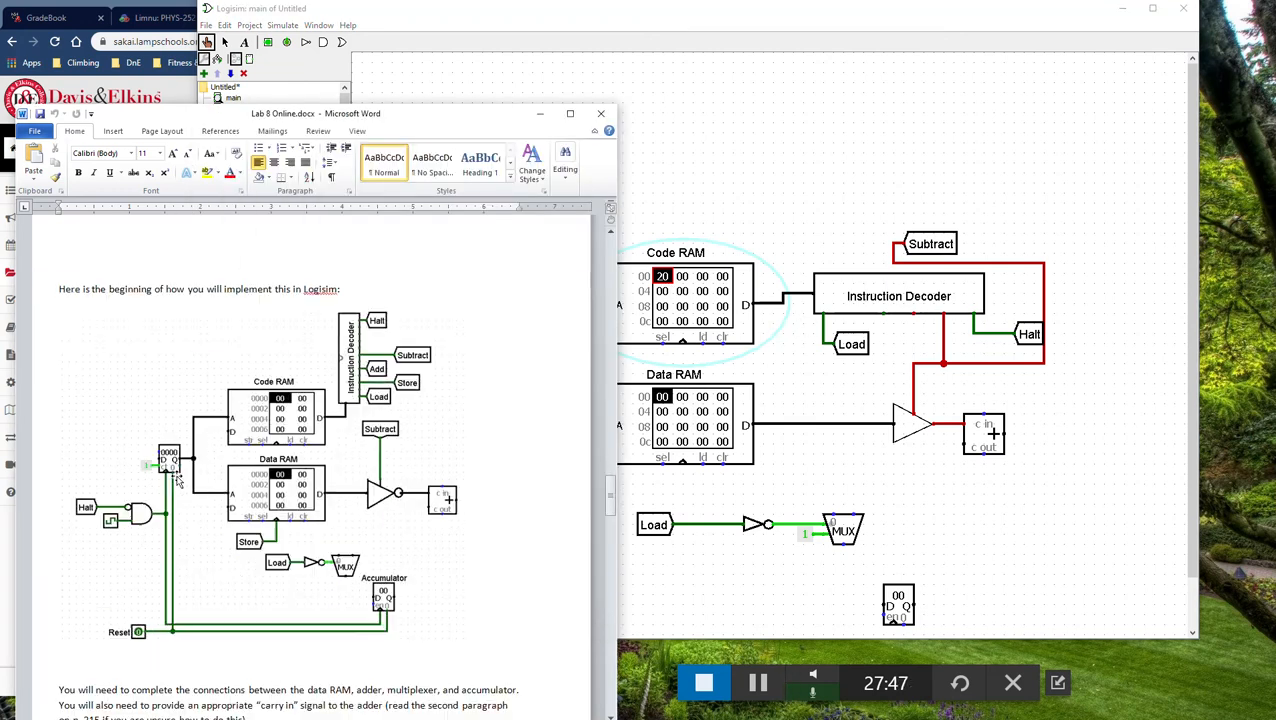
scroll(175, 480, "down", 3)
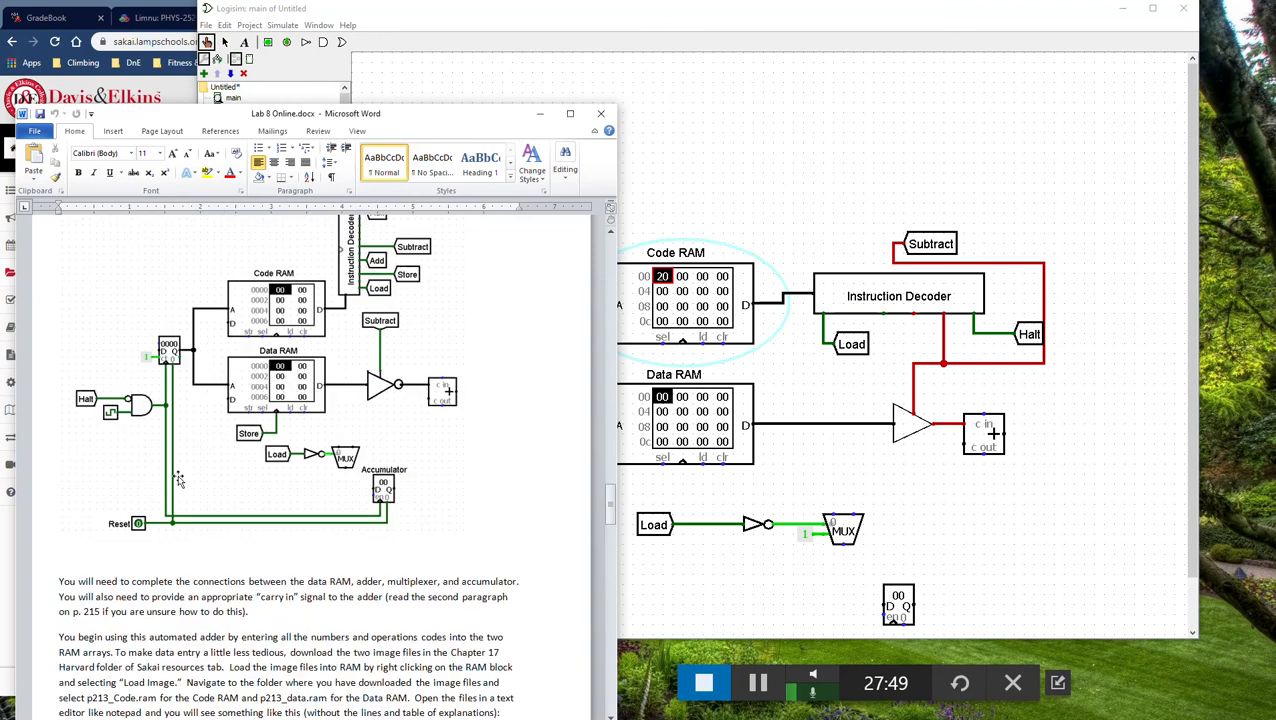
left_click(754, 492)
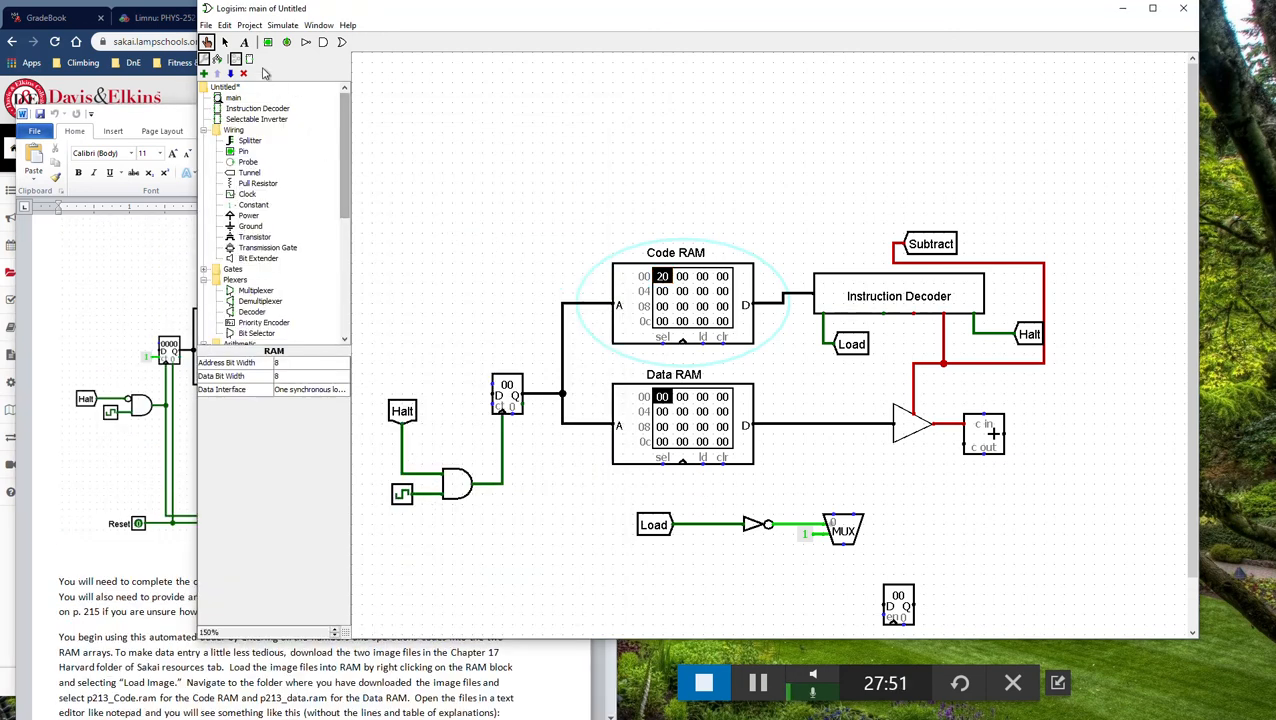
left_click(682, 281)
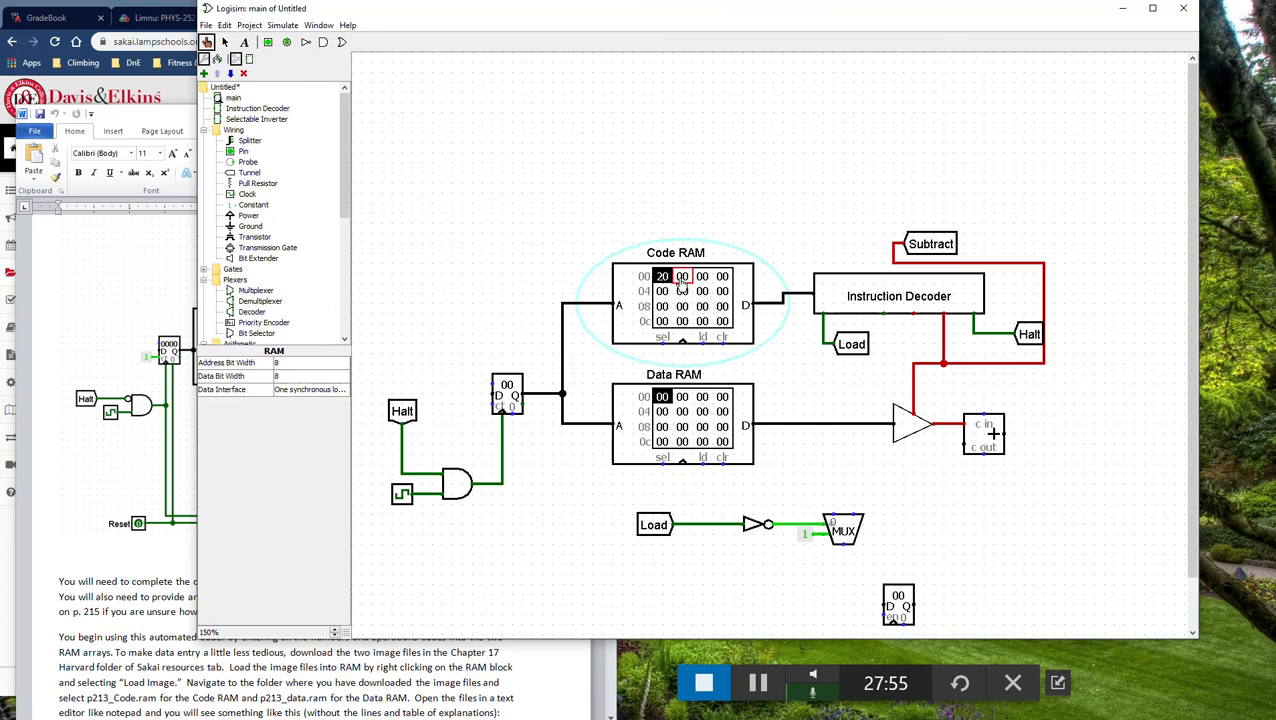
type("21")
right_click(686, 300)
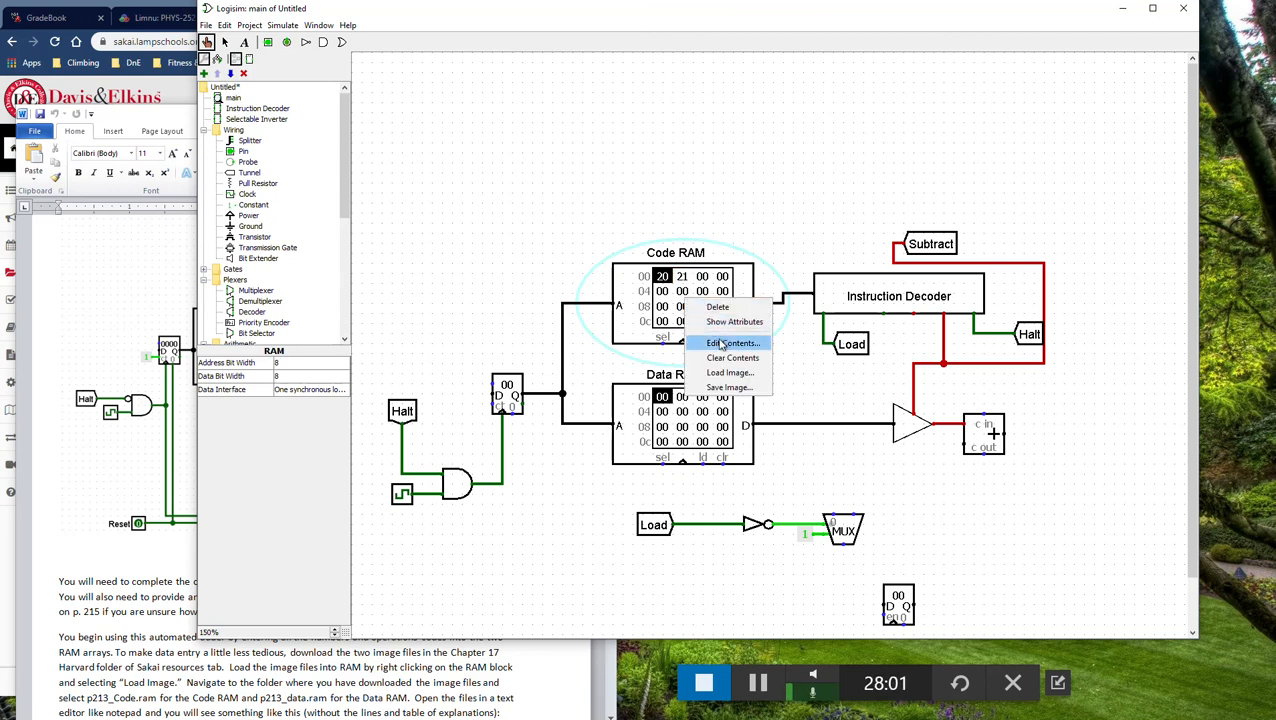
left_click(721, 344)
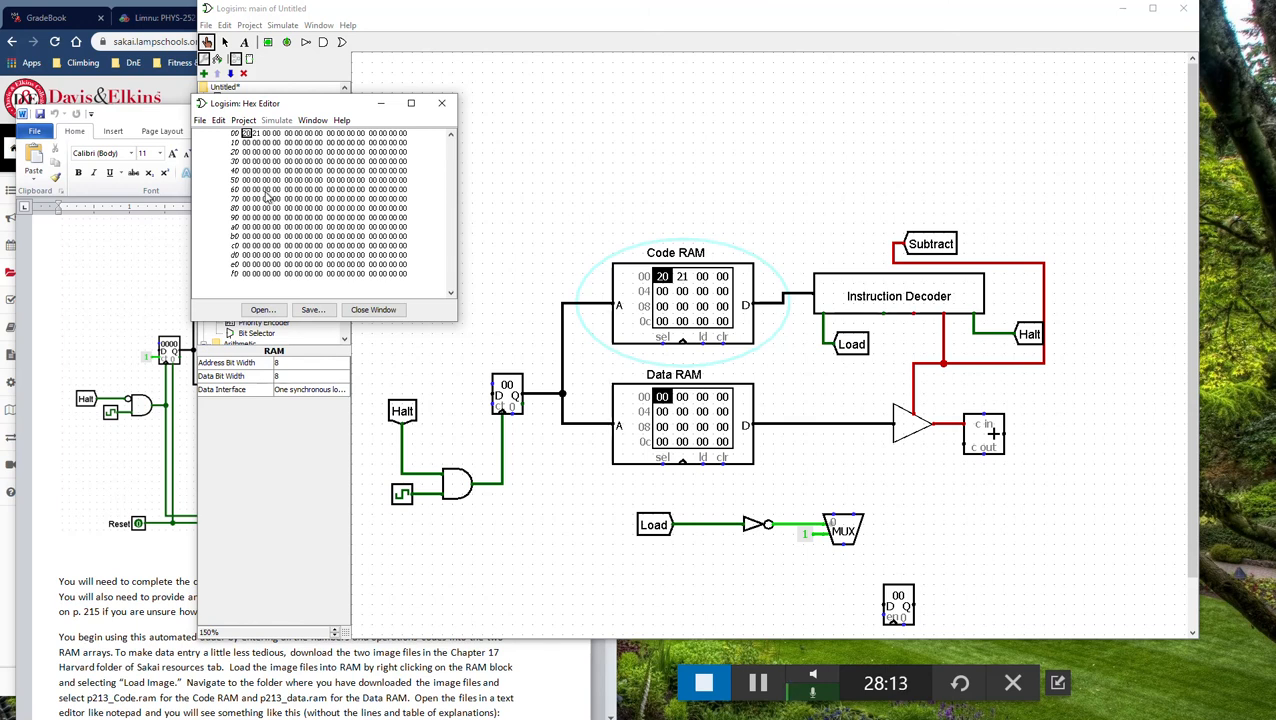
left_click(201, 120)
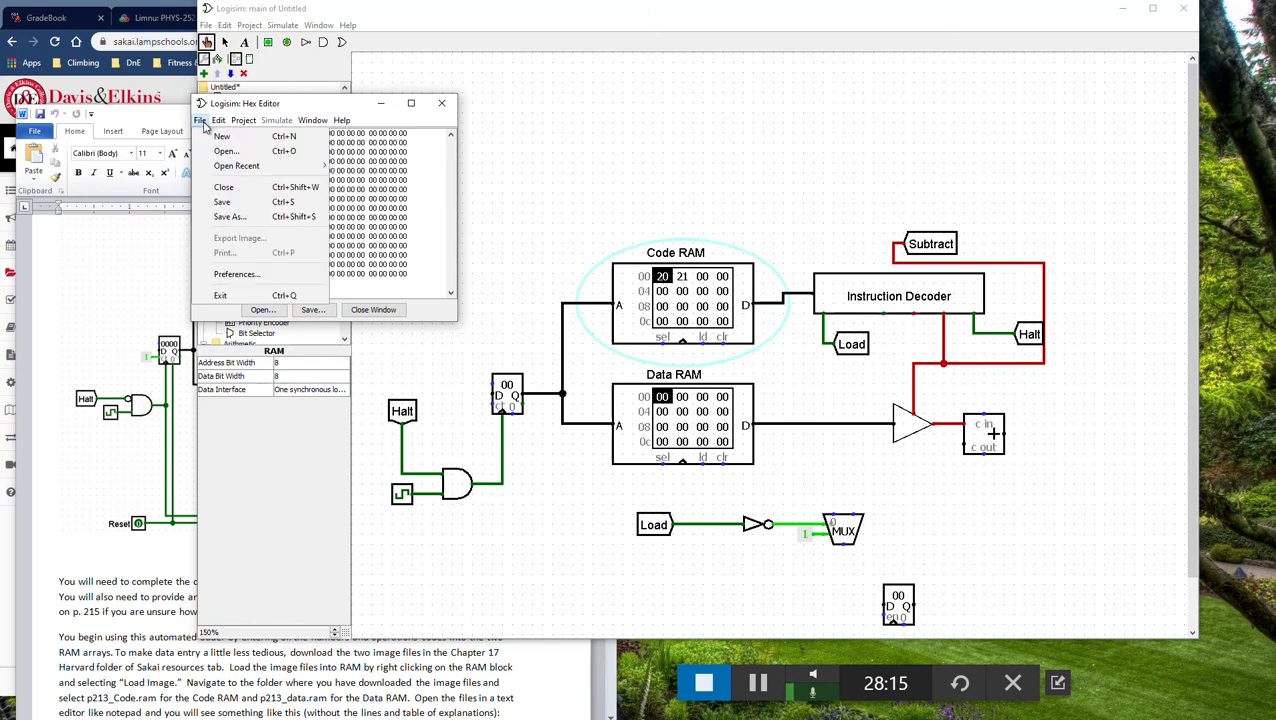
left_click(228, 216)
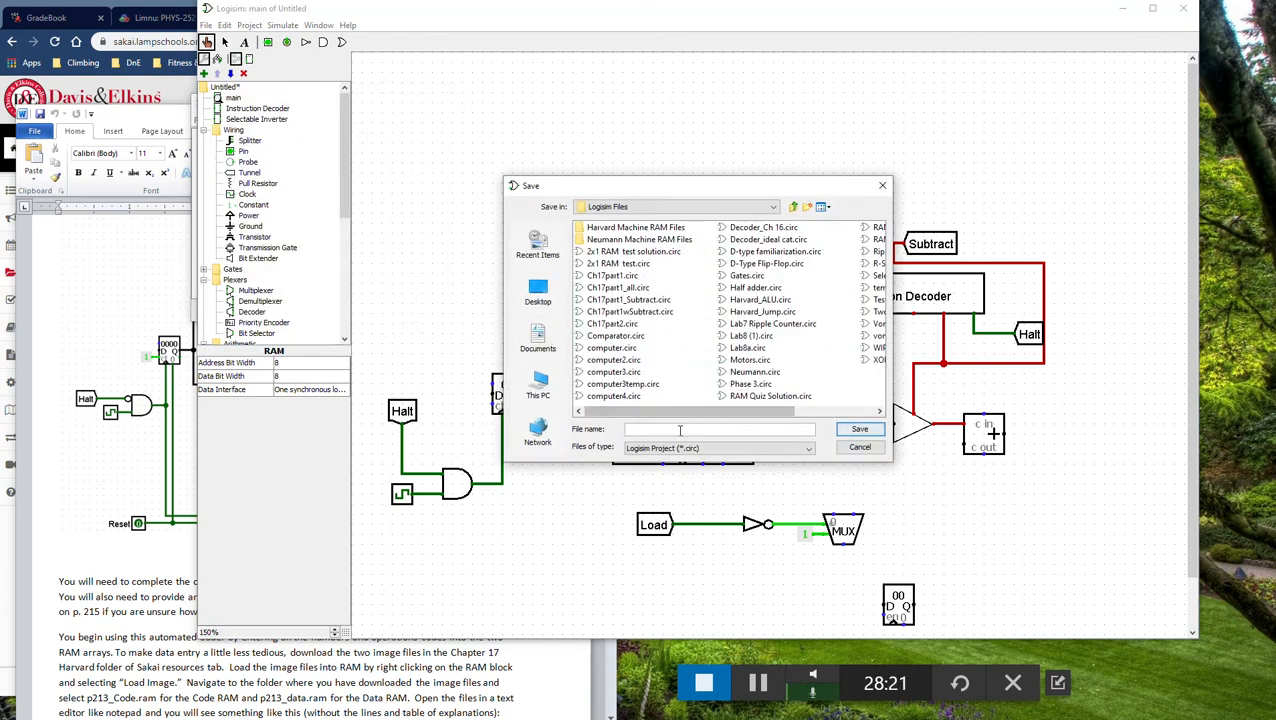
left_click(855, 447)
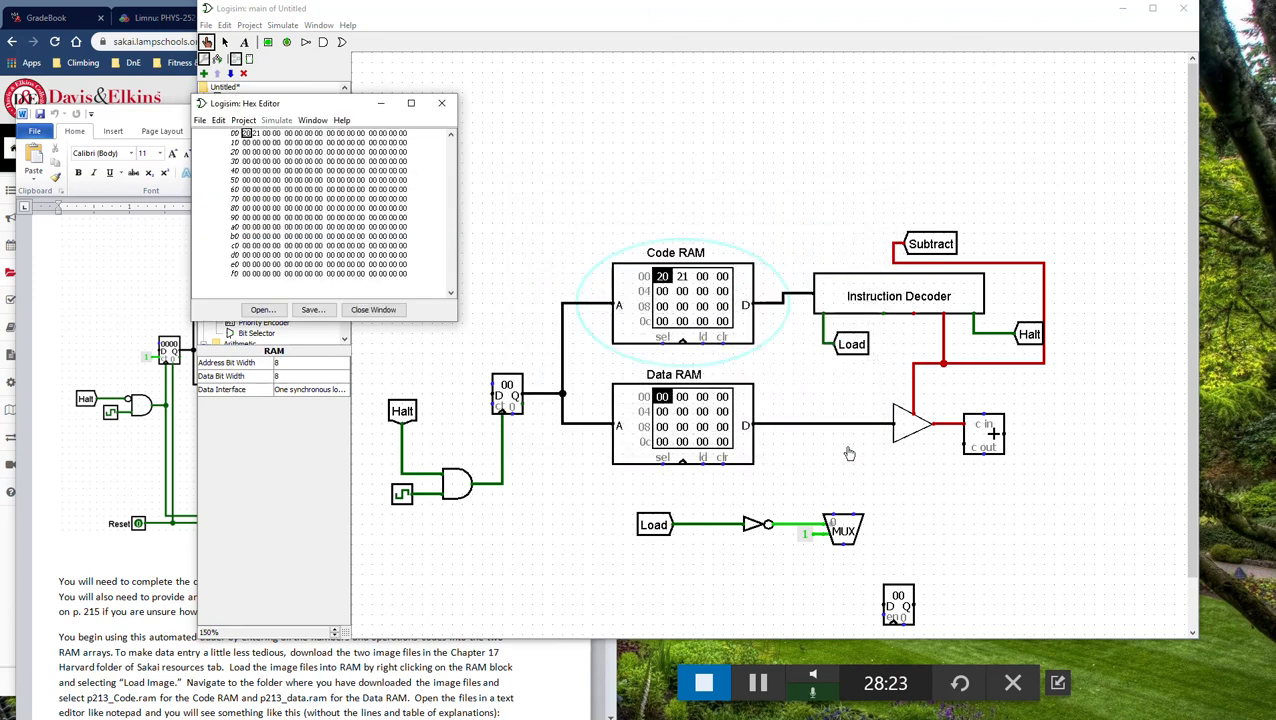
- Save the Code RAM's contents from the Hex Editor as a file named CodeRam in the Logisim Files folder
left_click(312, 309)
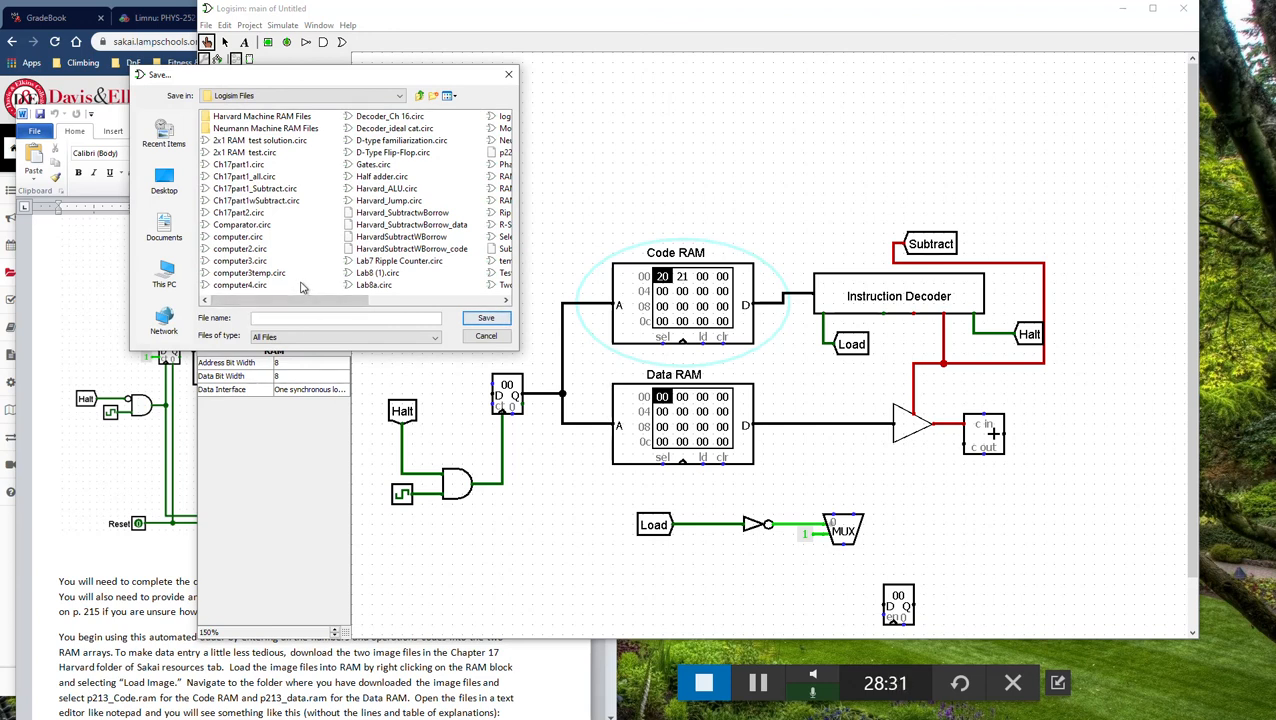
type("odeRam")
key("Return")
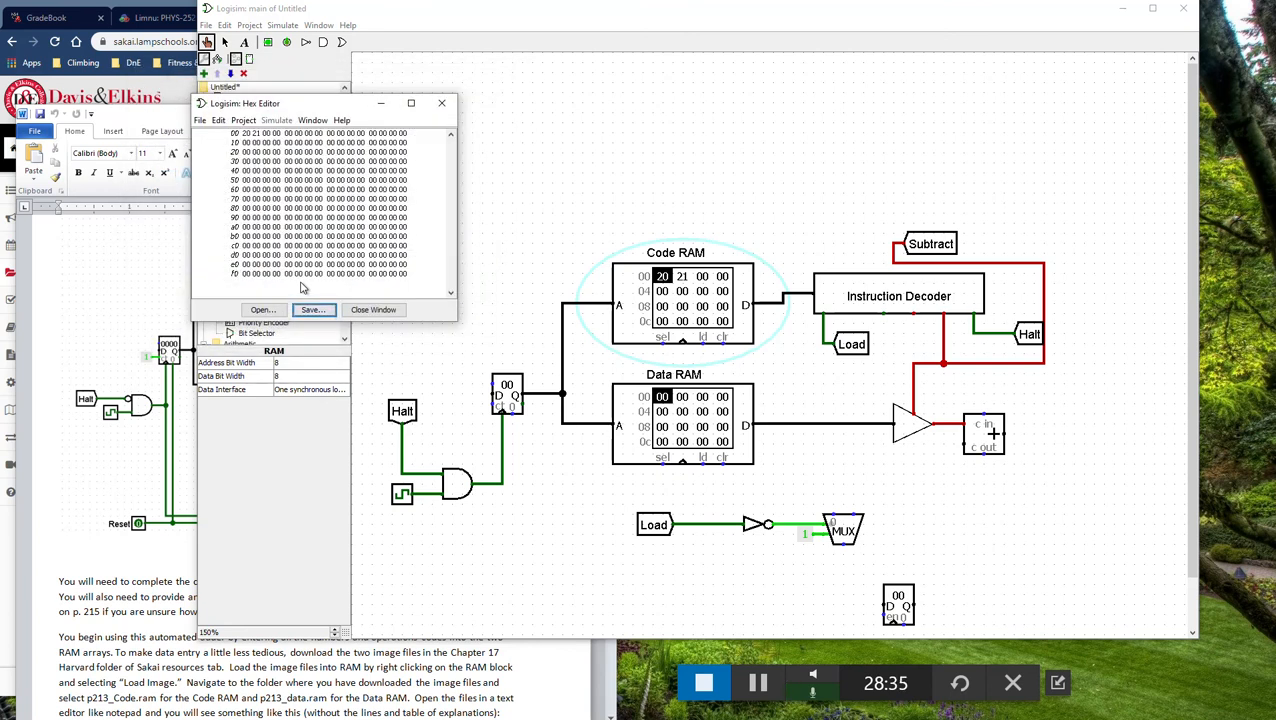
left_click(118, 494)
left_click(623, 506)
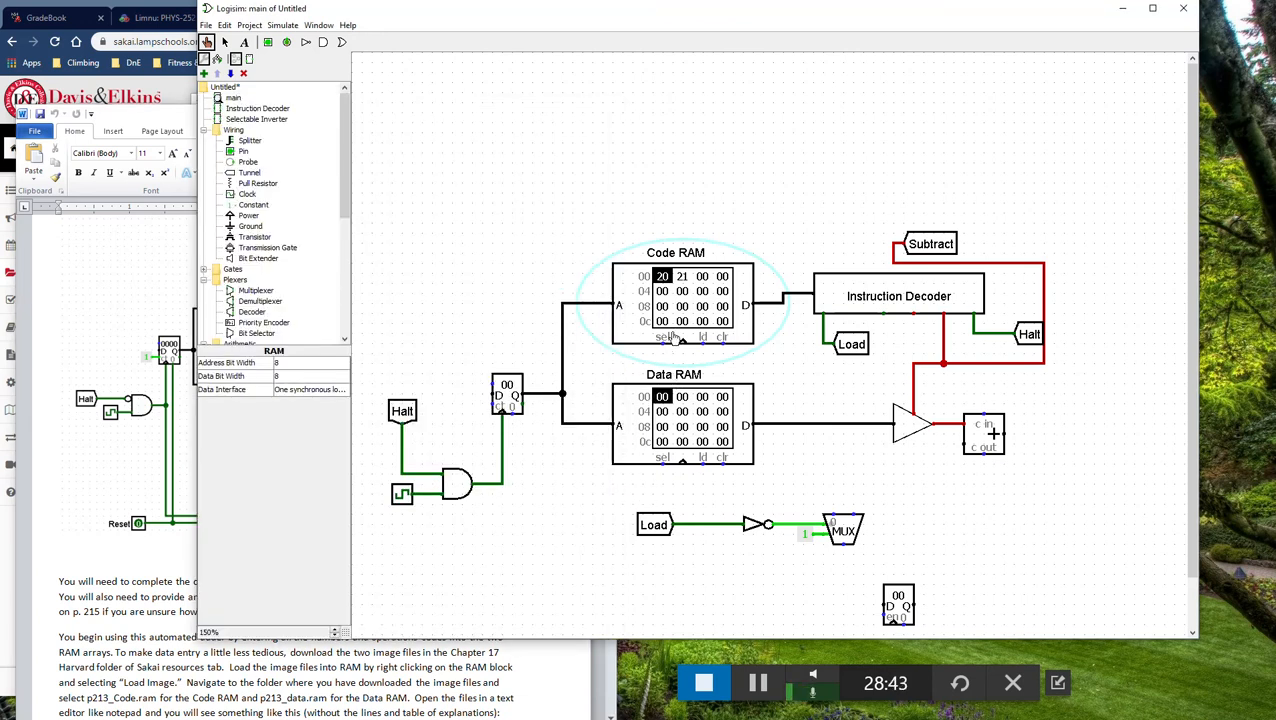
left_click(207, 42)
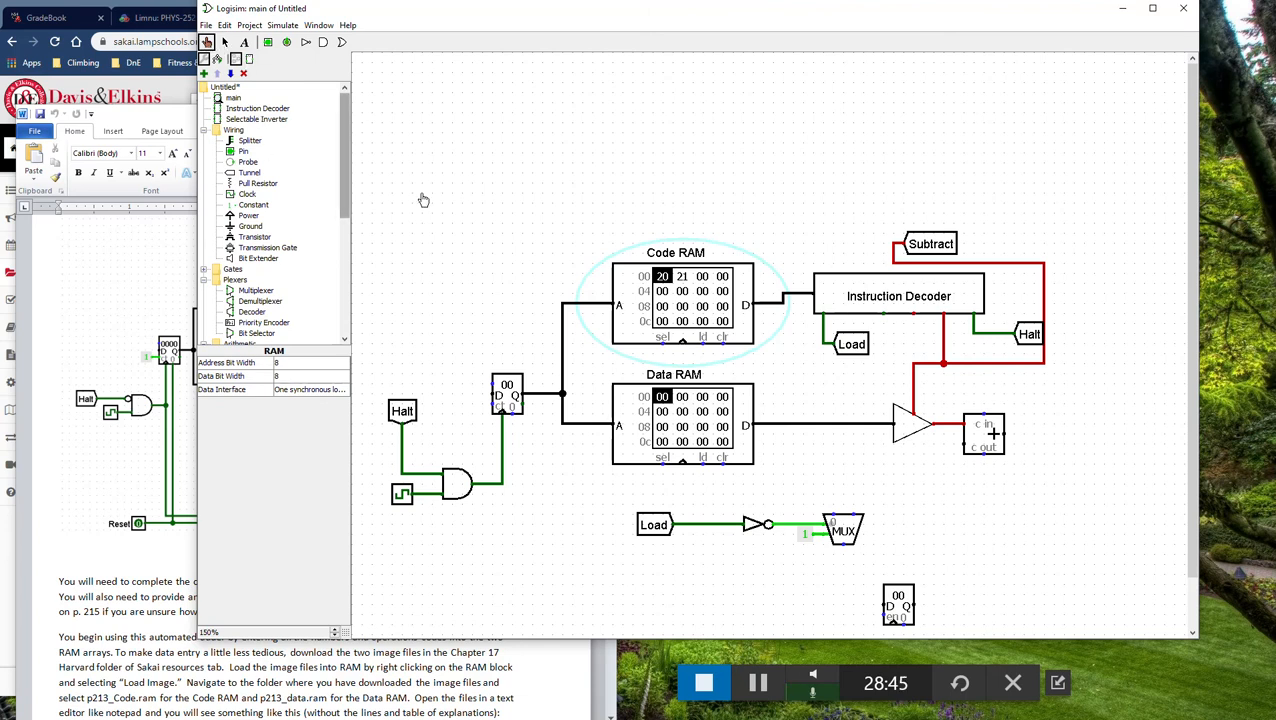